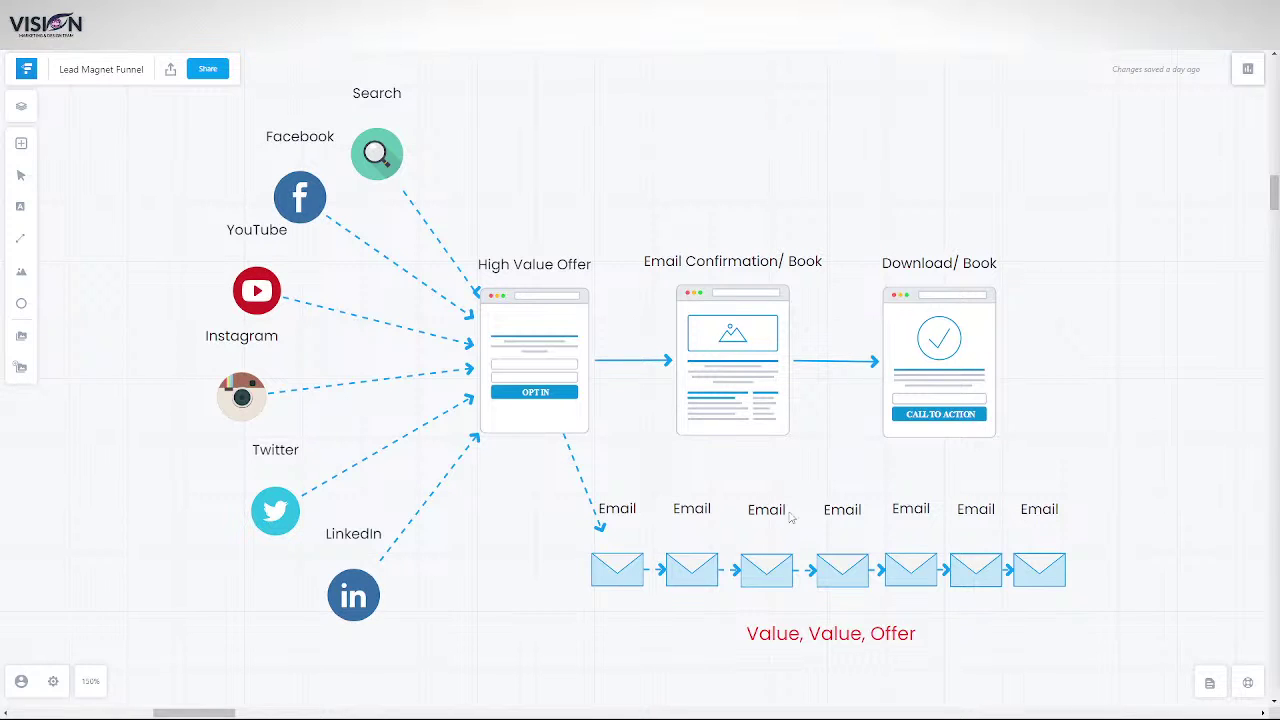
# - Clone the Optin step within the GMB funnel and open the new 'Optin (Clone)' step
pyautogui.click(596, 527)
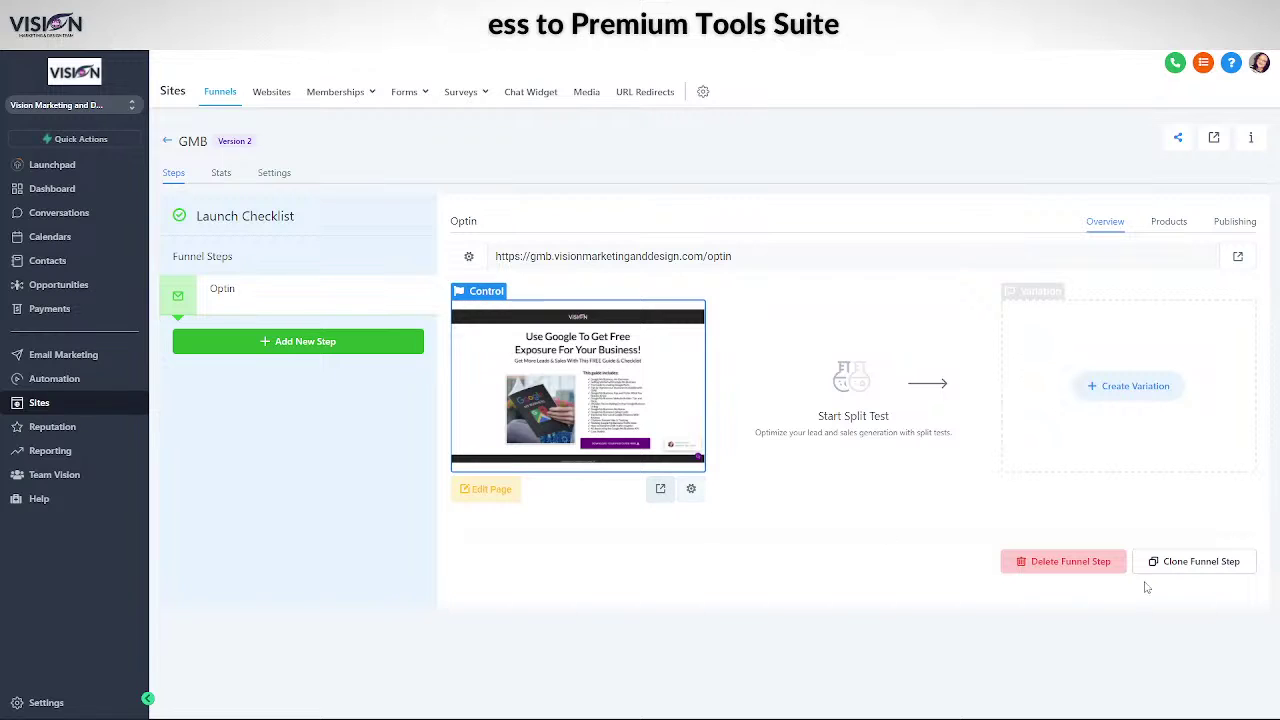
pyautogui.click(1176, 566)
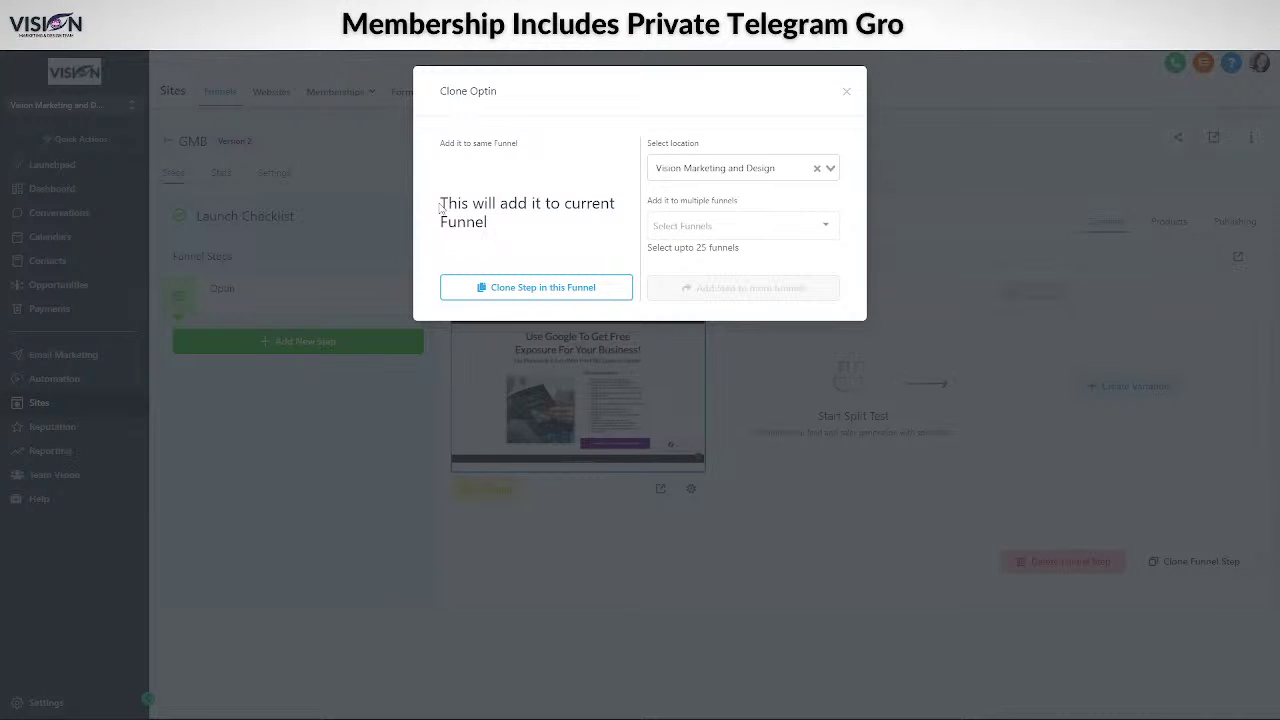
pyautogui.moveTo(441, 206); pyautogui.dragTo(511, 232)
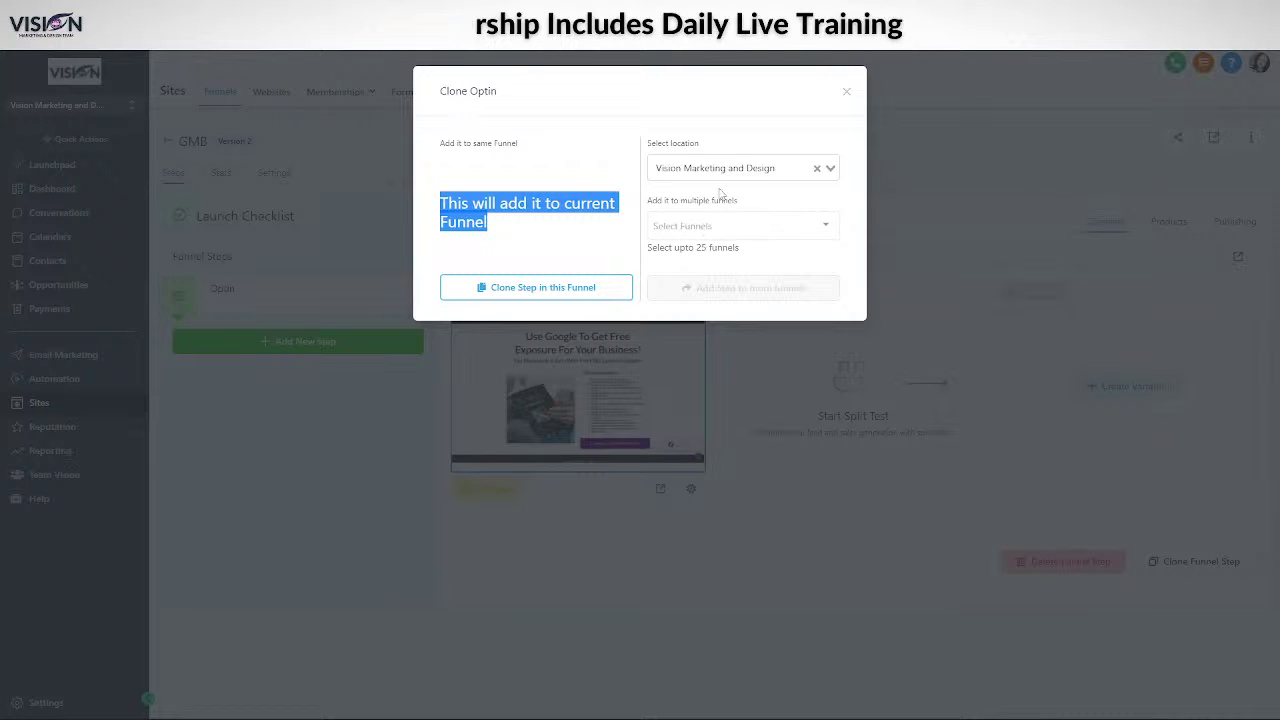
pyautogui.click(523, 288)
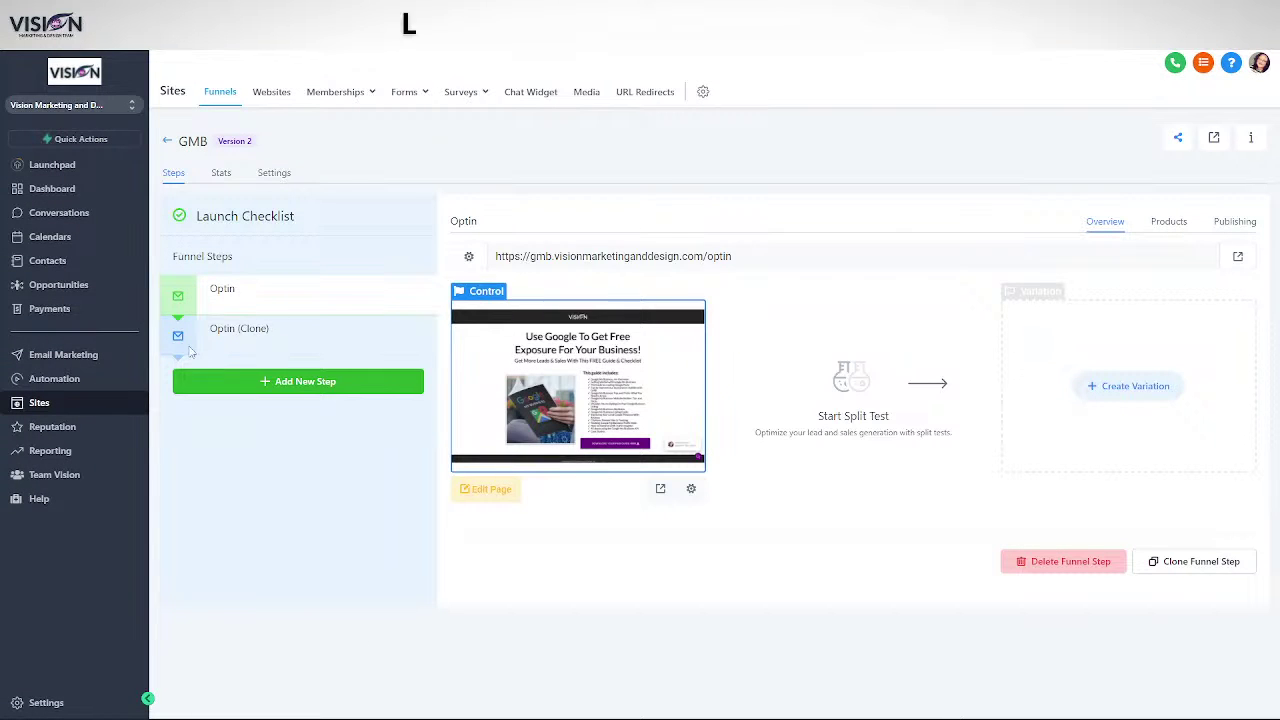
pyautogui.click(229, 333)
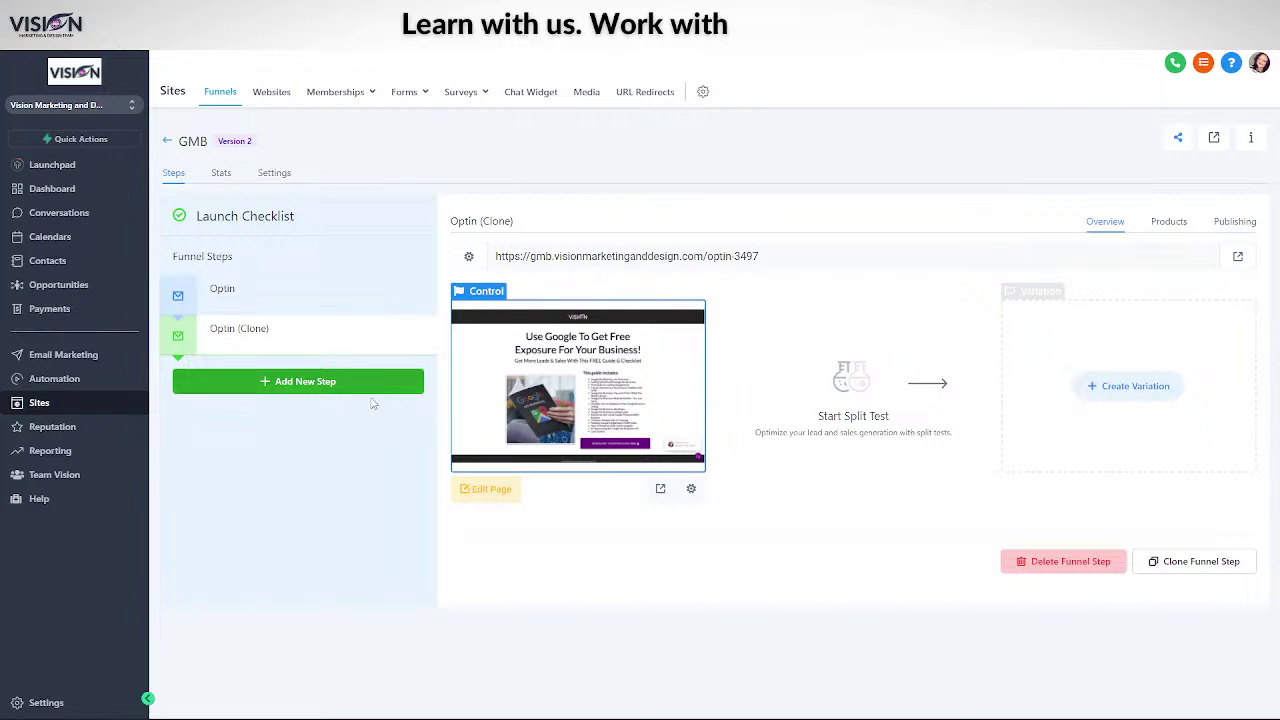
# - Change the cloned page's name to 'Book' and its path to /book, then save
pyautogui.click(690, 489)
pyautogui.moveTo(518, 165); pyautogui.dragTo(398, 157)
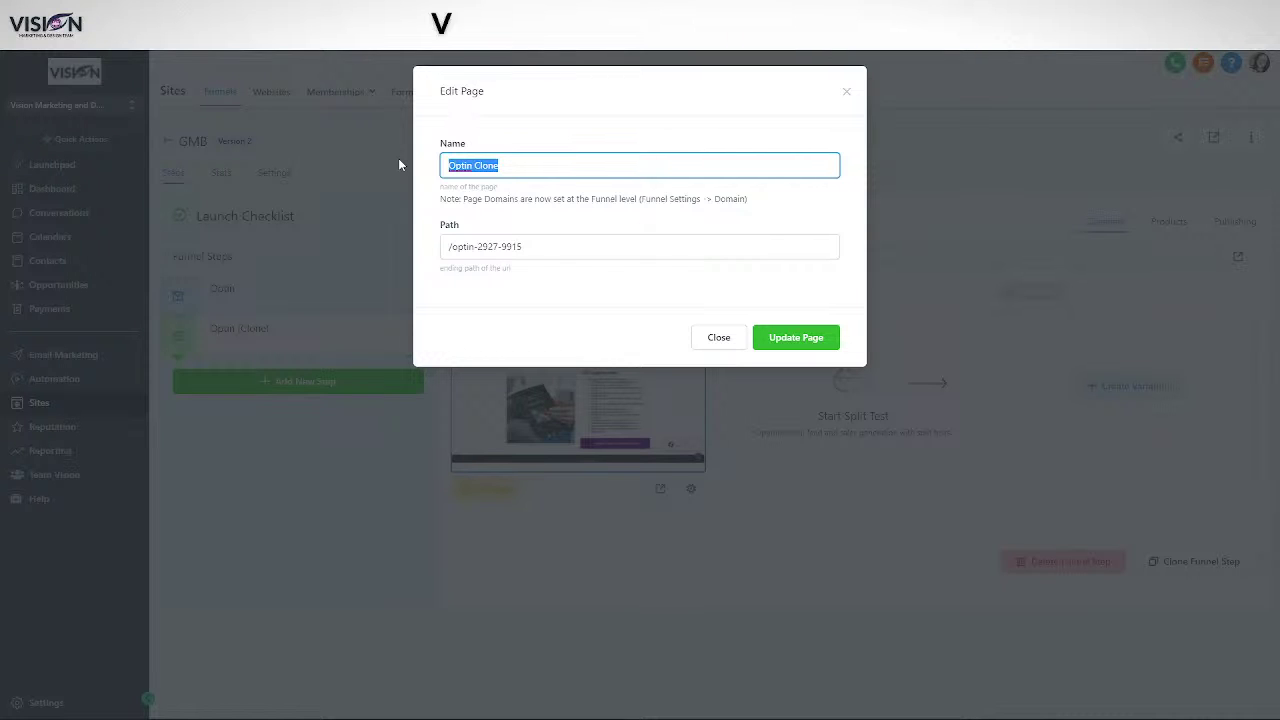
pyautogui.write('Book')
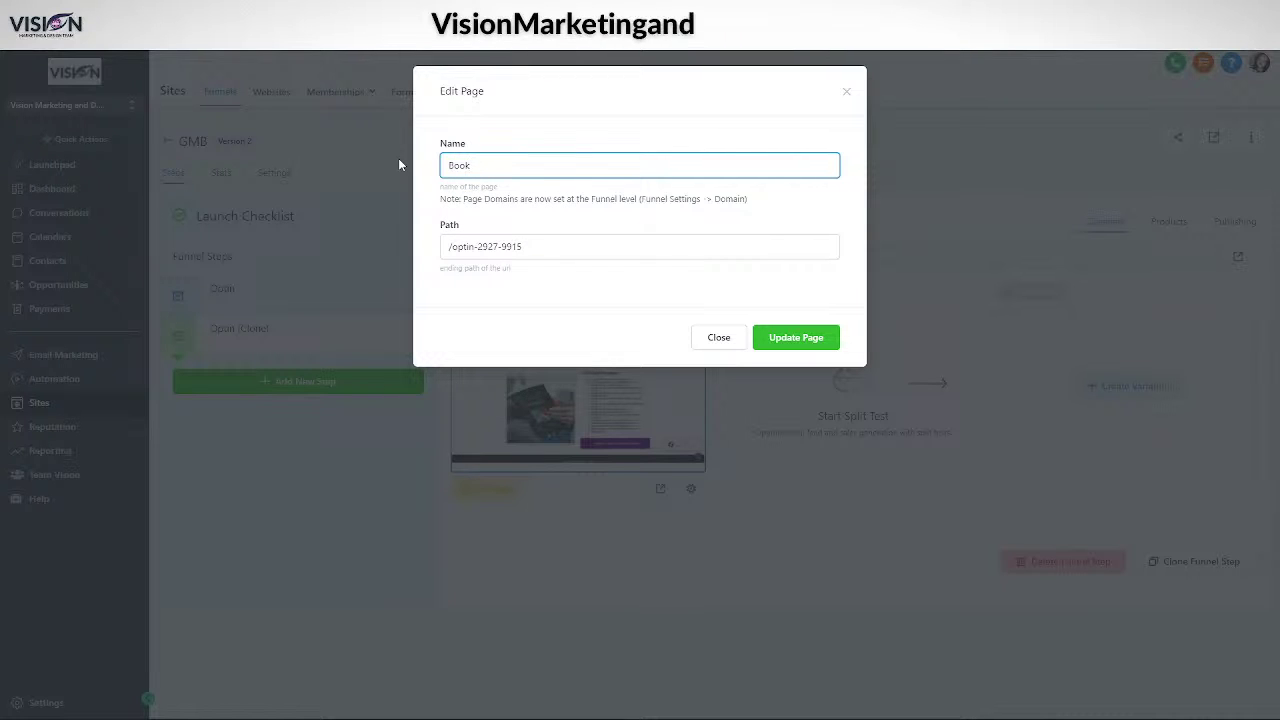
pyautogui.moveTo(530, 246); pyautogui.dragTo(430, 257)
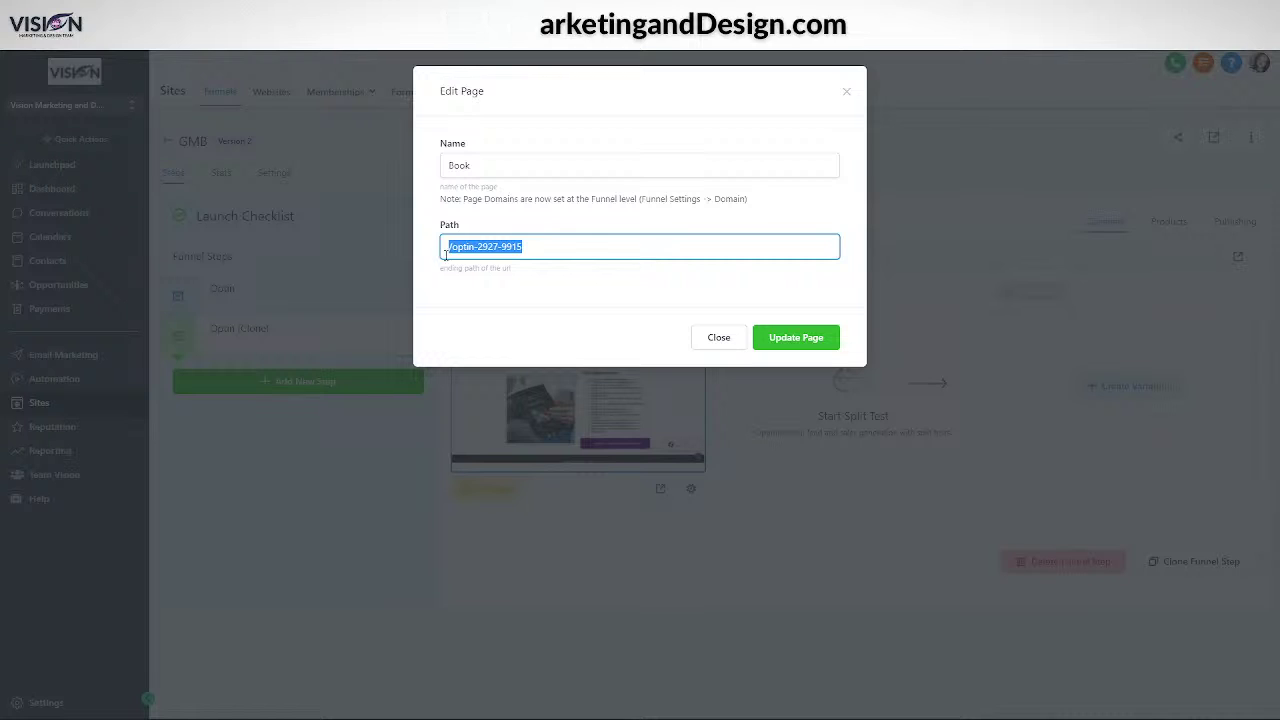
pyautogui.write('/bo')
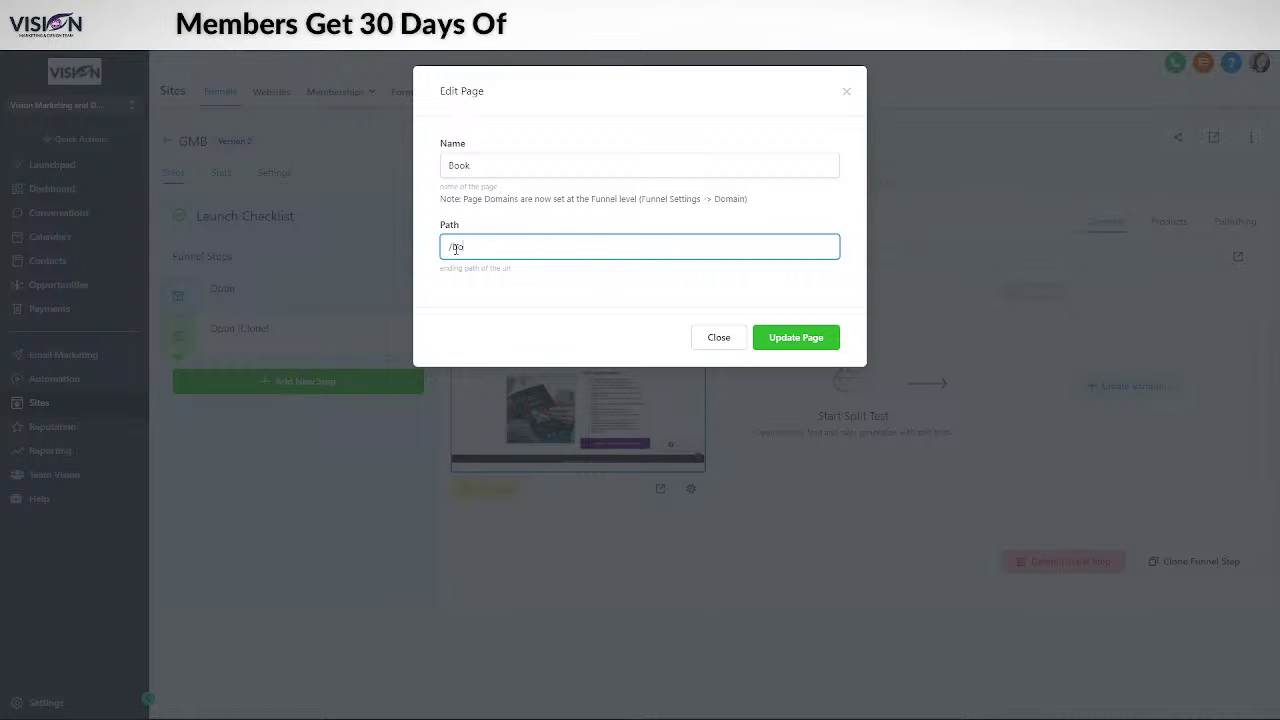
pyautogui.write('ok')
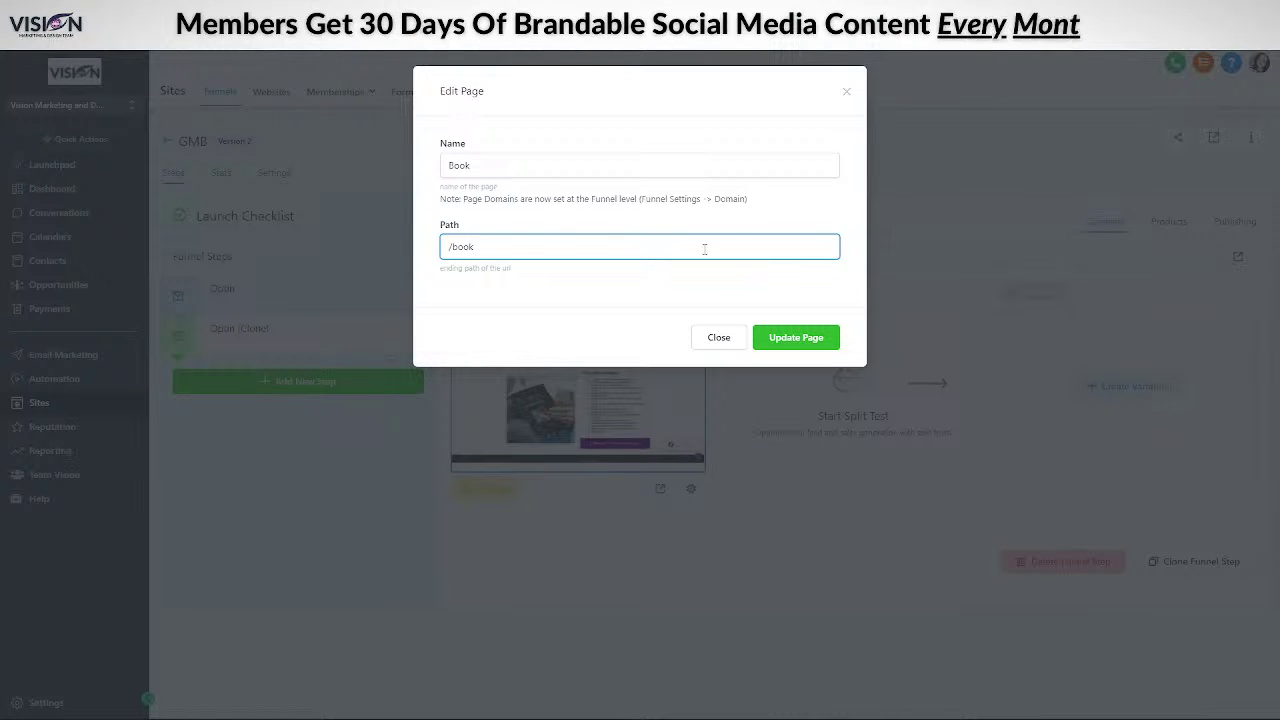
pyautogui.click(803, 339)
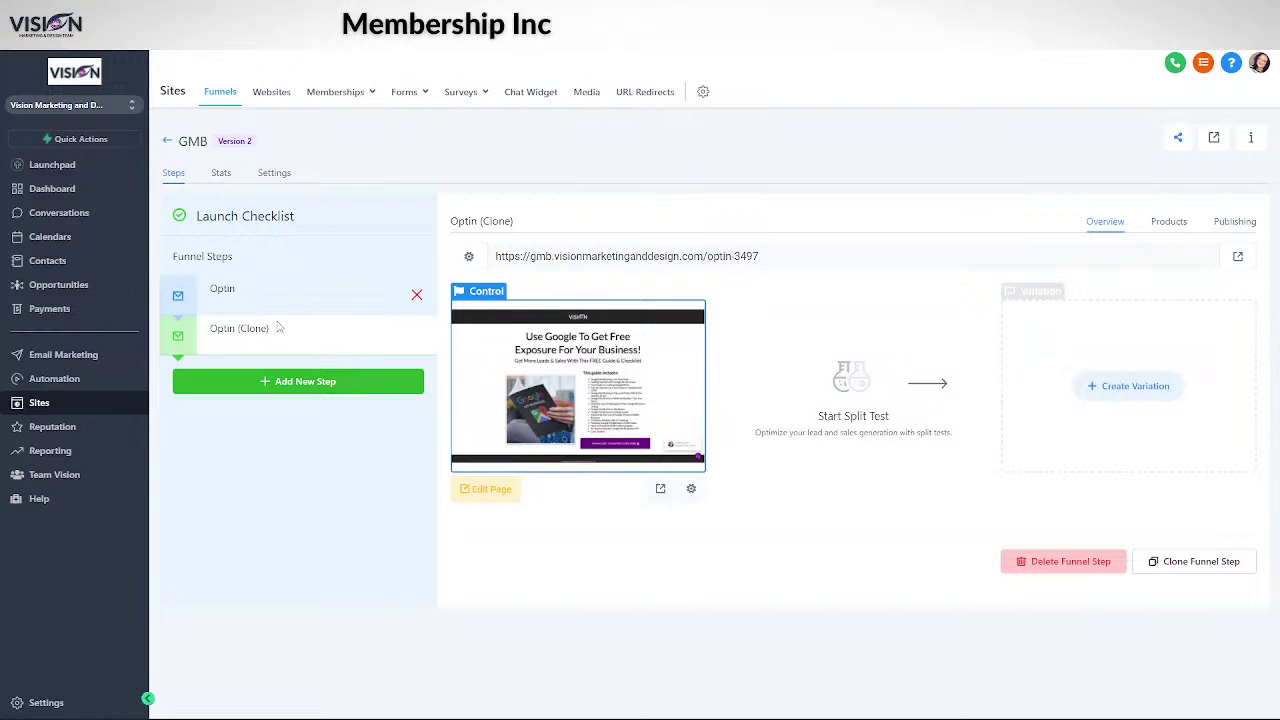
# - Save the cloned step as 'Book' with path /book, then open the Book page for editing
pyautogui.click(1232, 221)
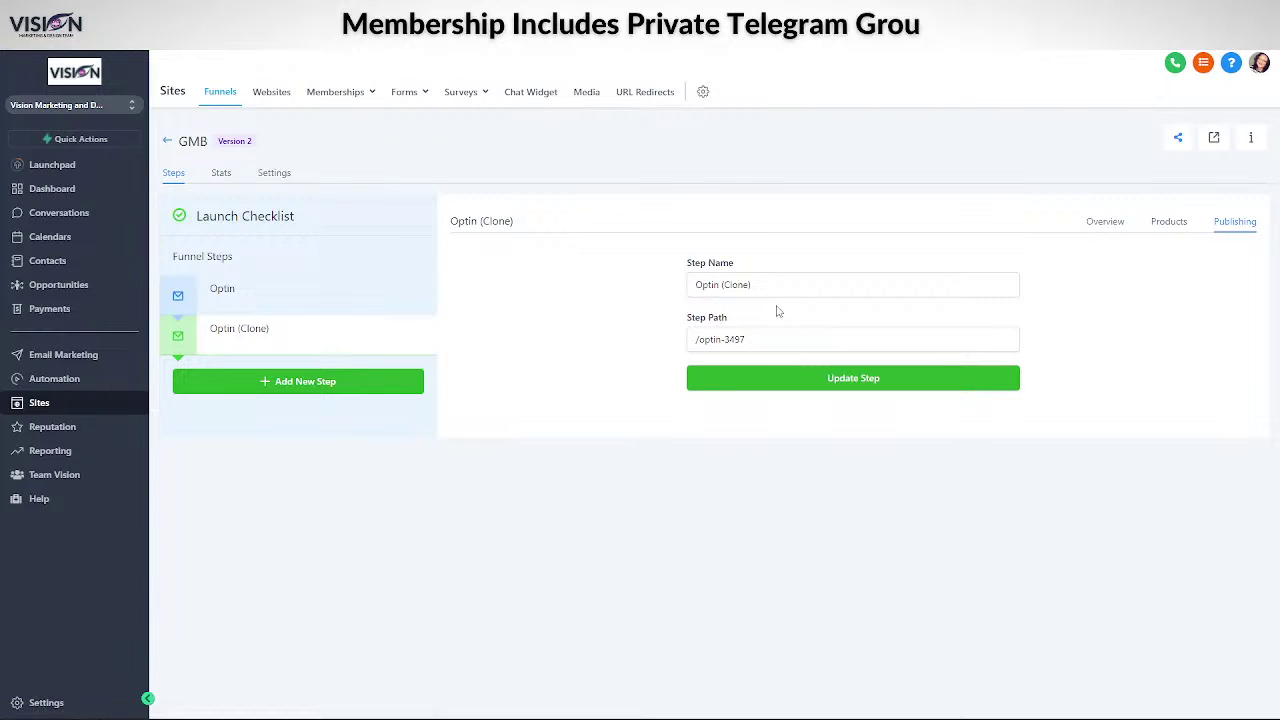
pyautogui.tripleClick(745, 285)
pyautogui.write('B')
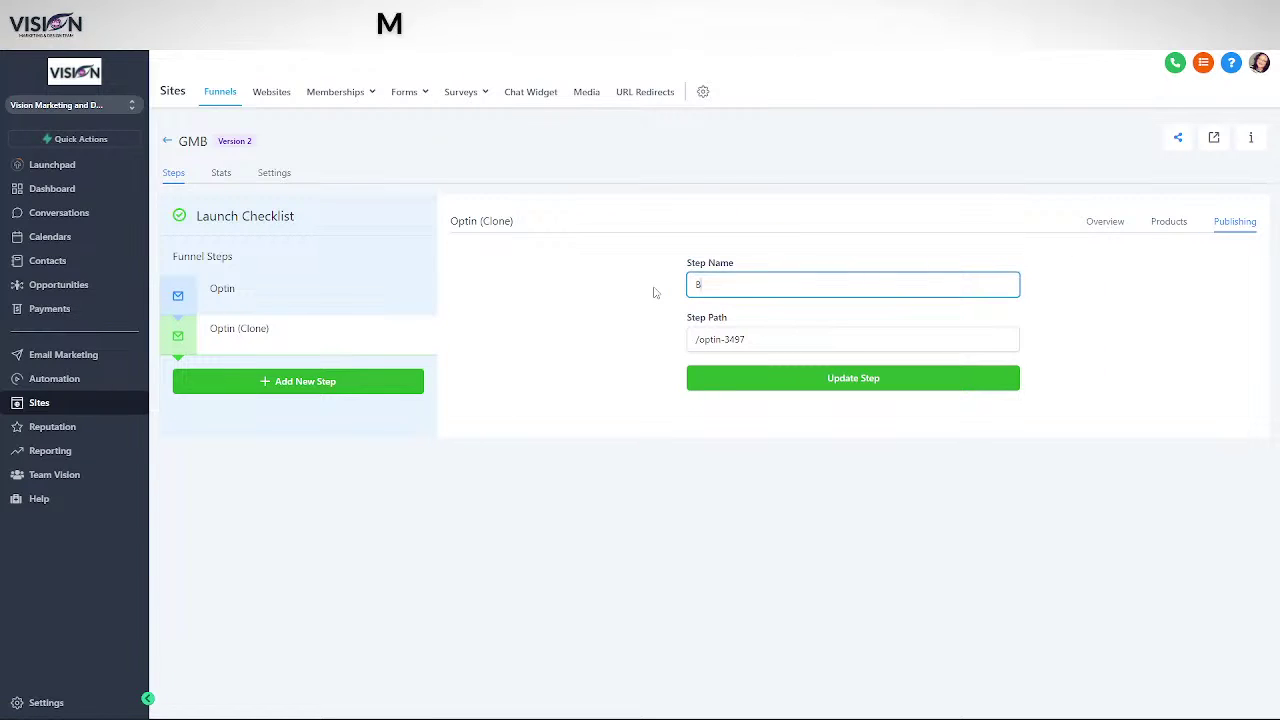
pyautogui.write('ook')
pyautogui.moveTo(748, 340); pyautogui.dragTo(698, 341)
pyautogui.write('book')
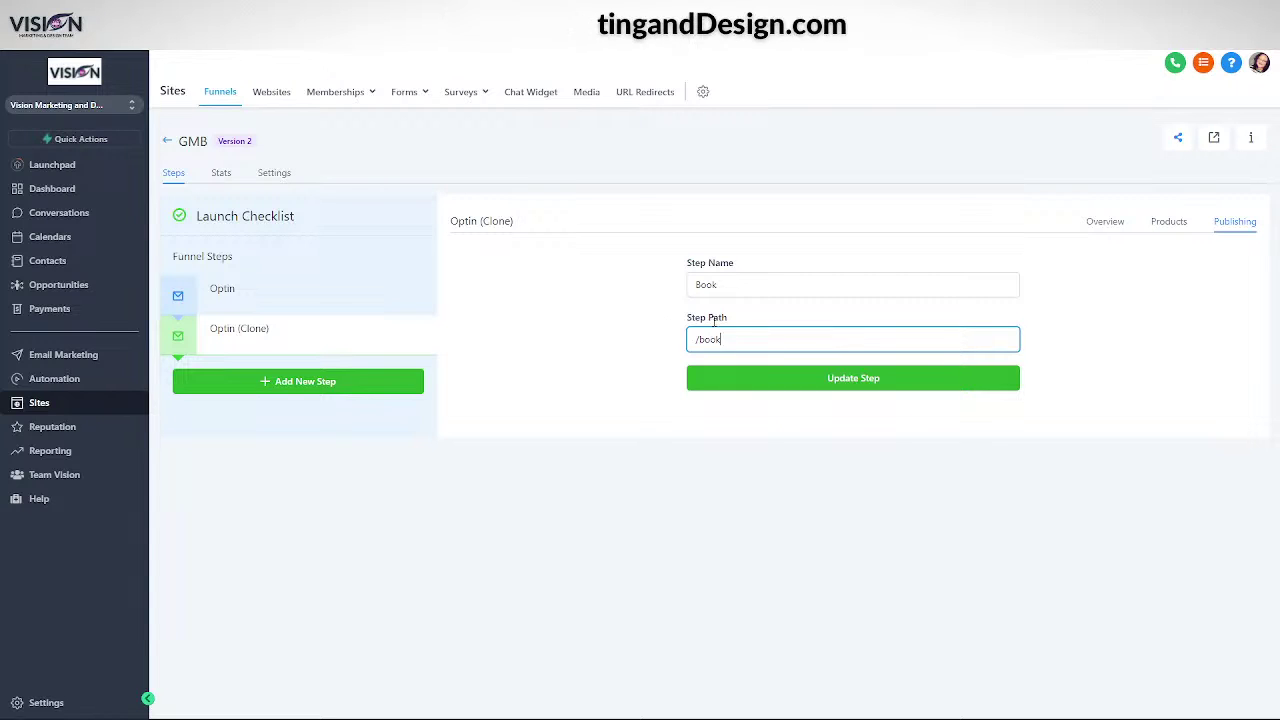
pyautogui.click(828, 383)
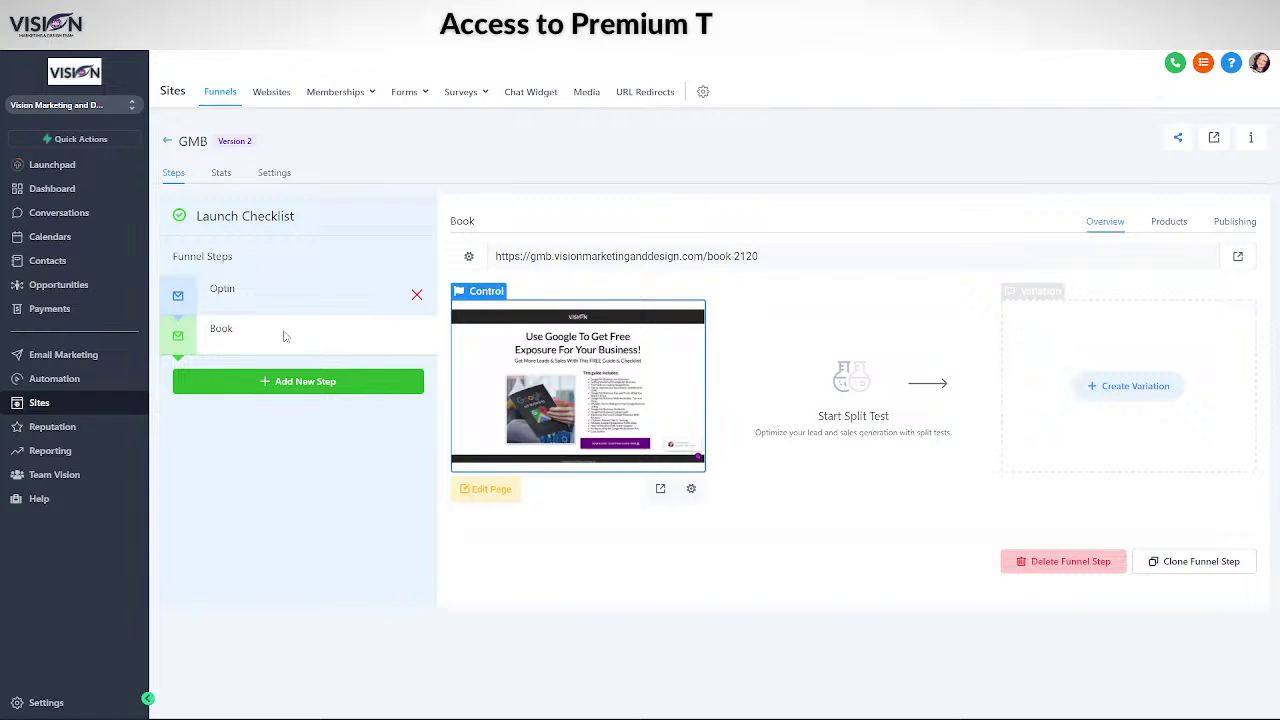
pyautogui.click(500, 497)
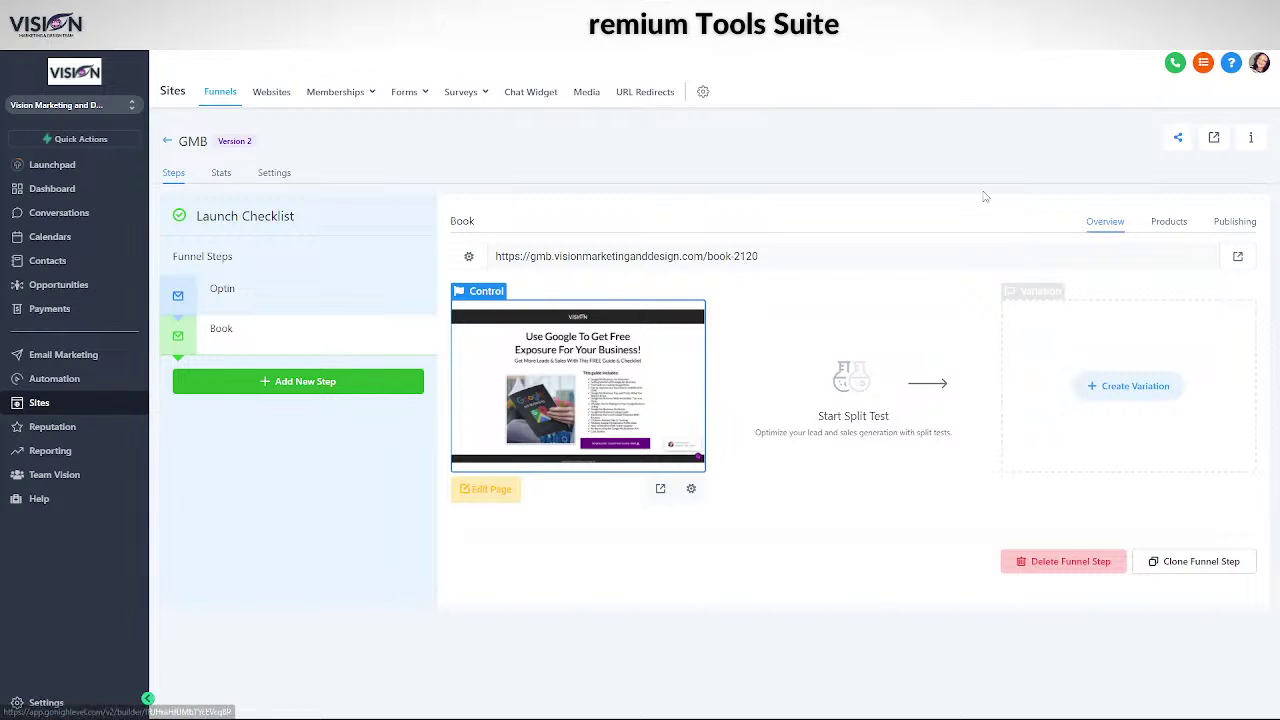
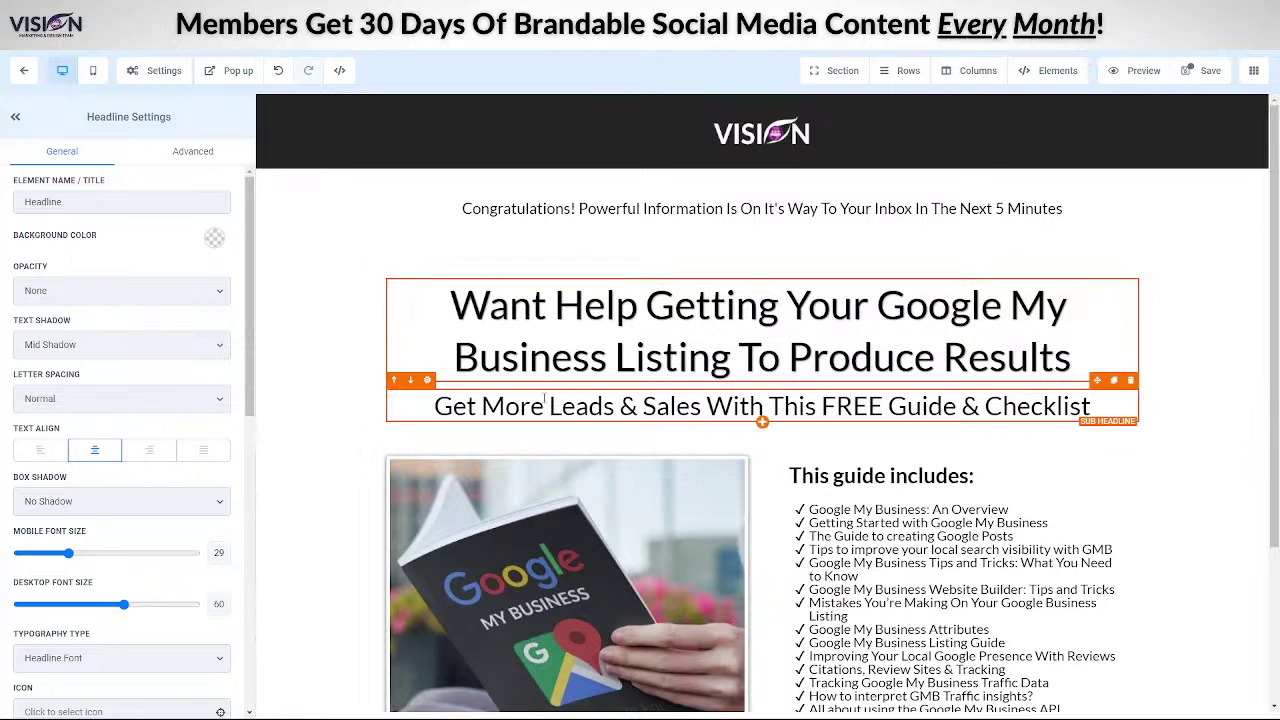
# - Replace the sub-headline with the free virtual strategy session sentence and shrink it to desktop size 31
pyautogui.moveTo(424, 410); pyautogui.dragTo(1123, 413)
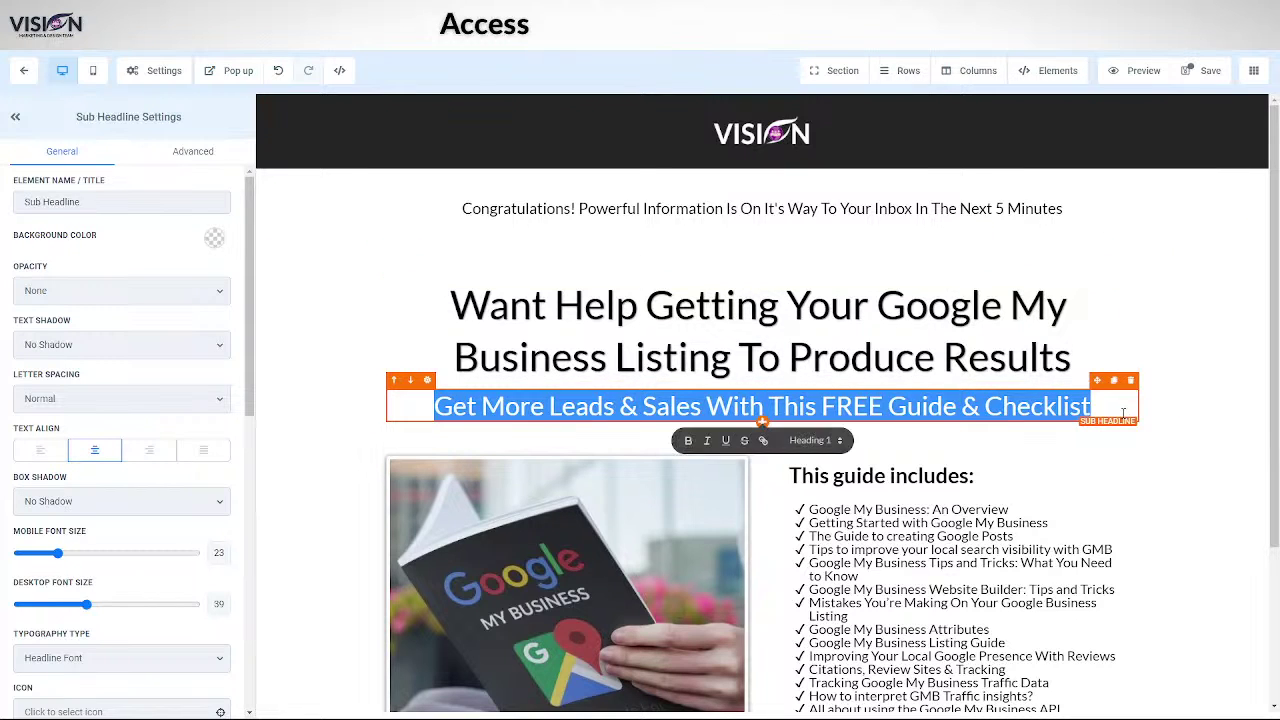
pyautogui.write('Let Me Show You How To Use Google To Attract More CLients & Customers And Answer All Of Your Questions During Your Free Virtual Strategy Session')
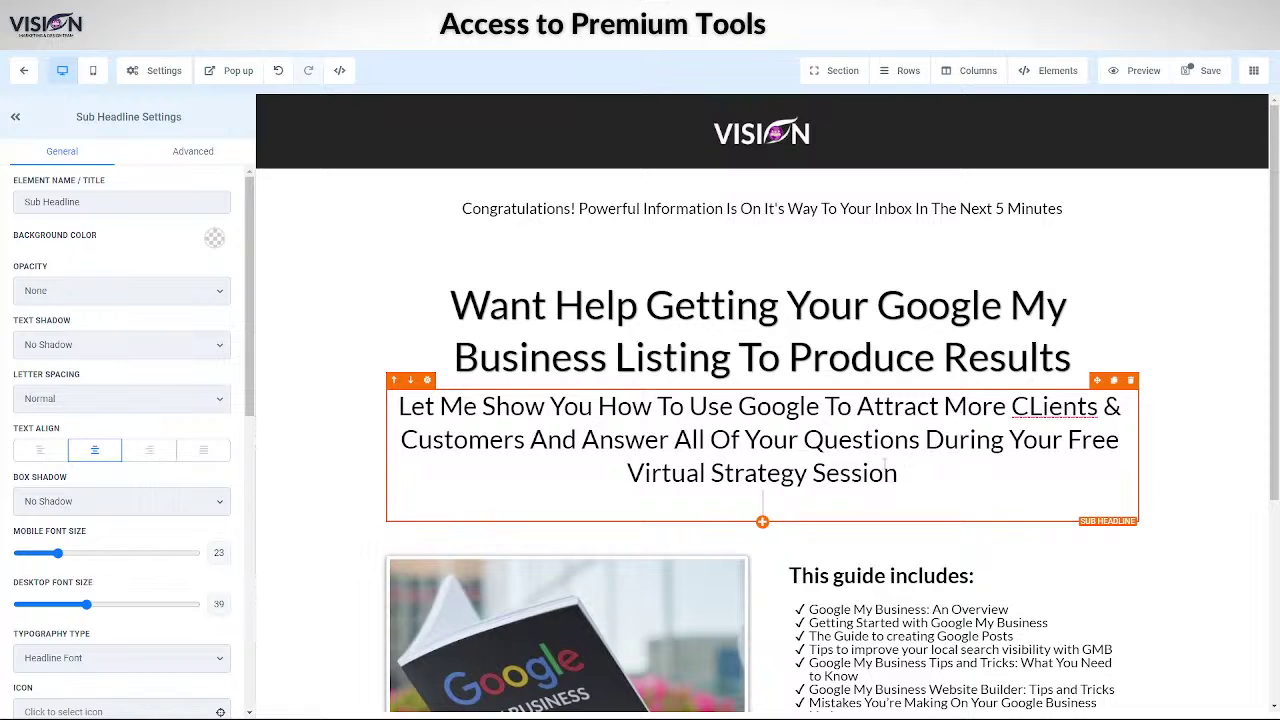
pyautogui.press('BackSpace')
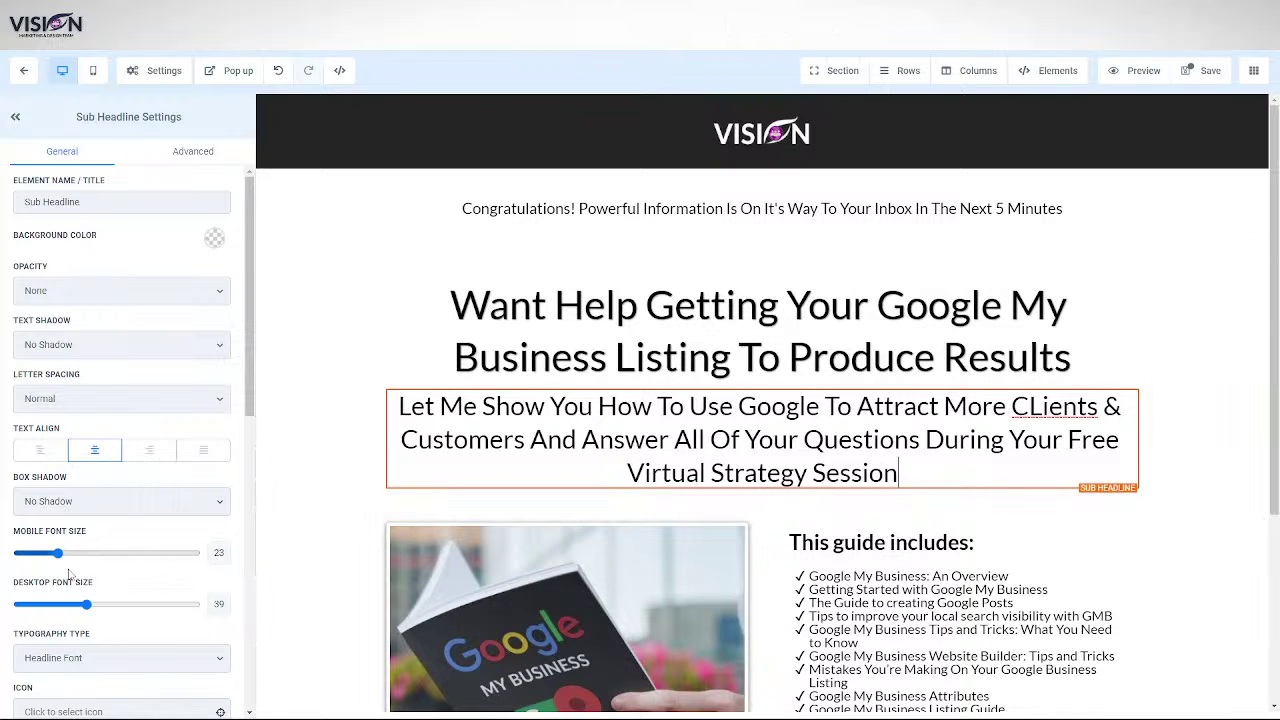
pyautogui.moveTo(87, 608); pyautogui.dragTo(71, 608)
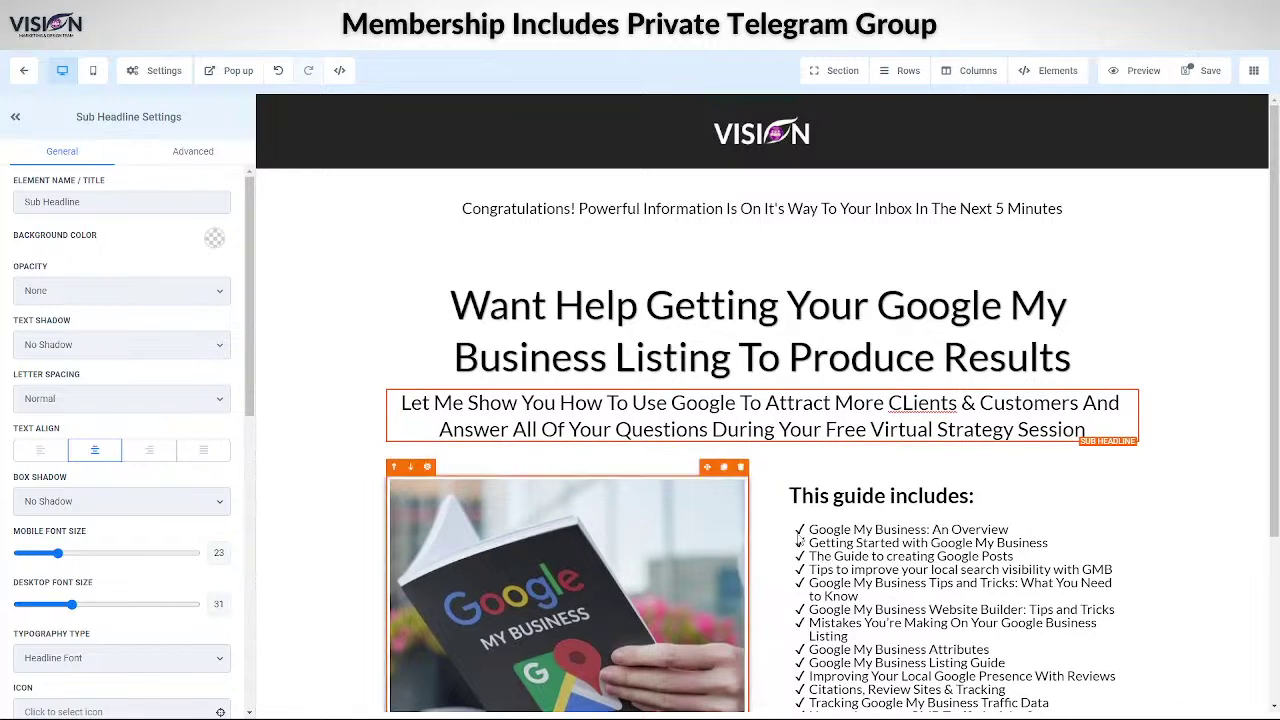
# - Correct the typo 'CLients' to 'Clients' in the sub-headline
pyautogui.click(910, 404)
pyautogui.press('BackSpace')
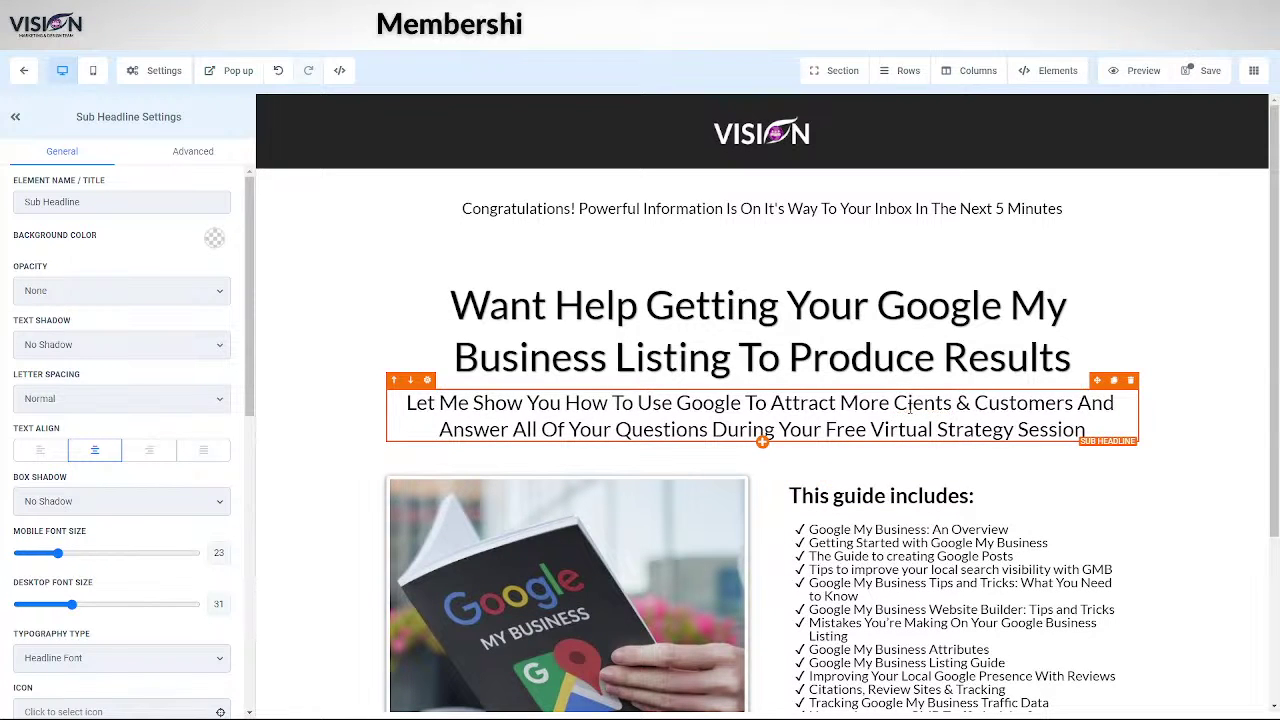
pyautogui.write('l')
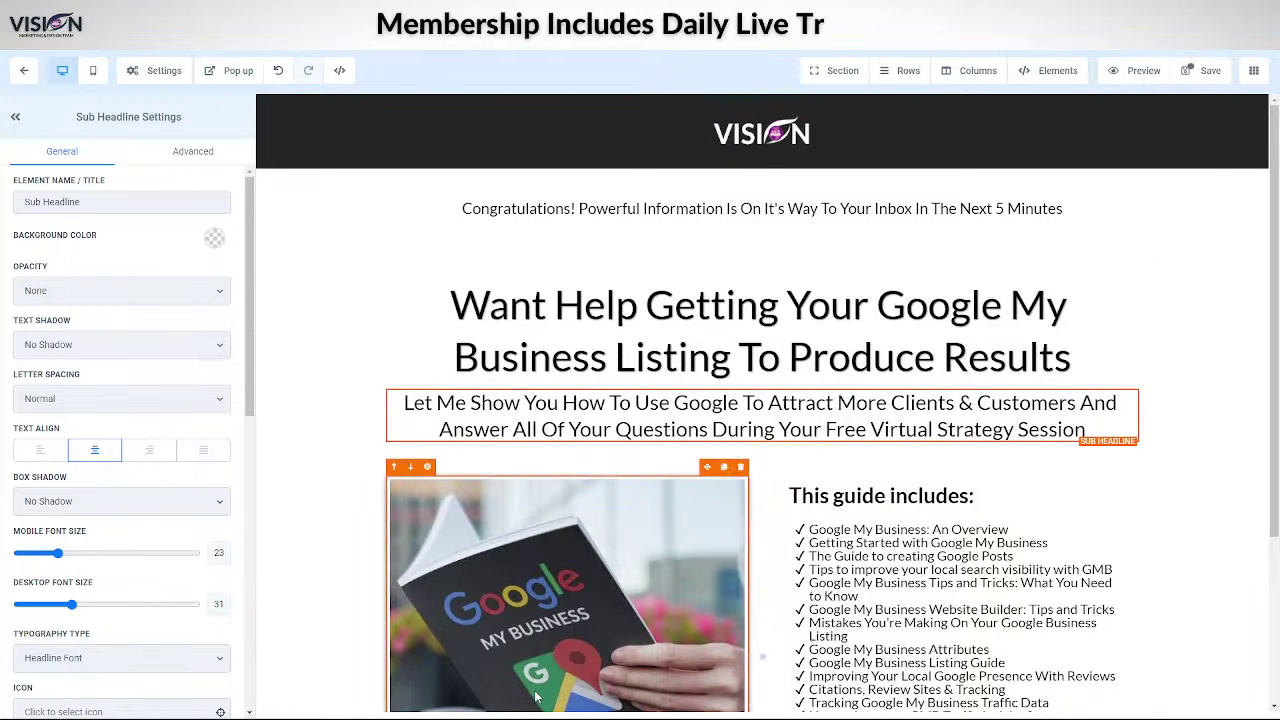
pyautogui.scroll(-2, 414, 398)
# - Replace the Google My Business book image with the profile photo from the Relocated Item media folder
pyautogui.click(414, 398)
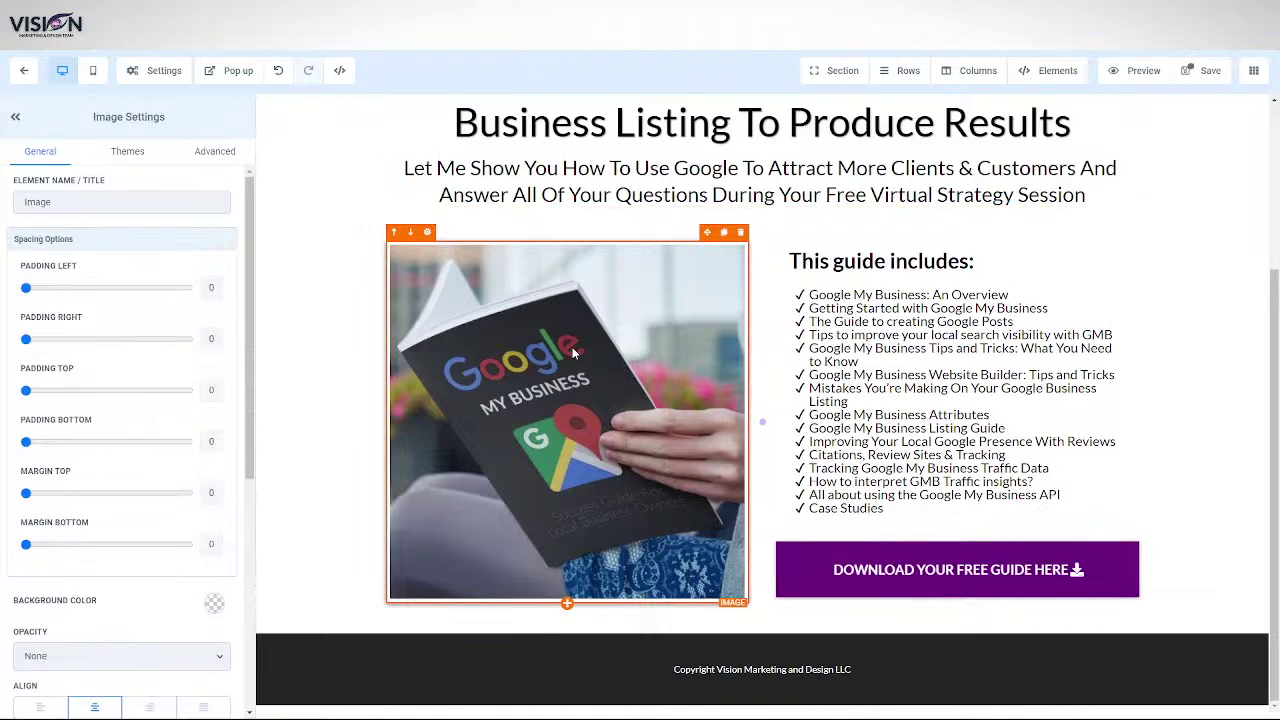
pyautogui.scroll(-4, 97, 601)
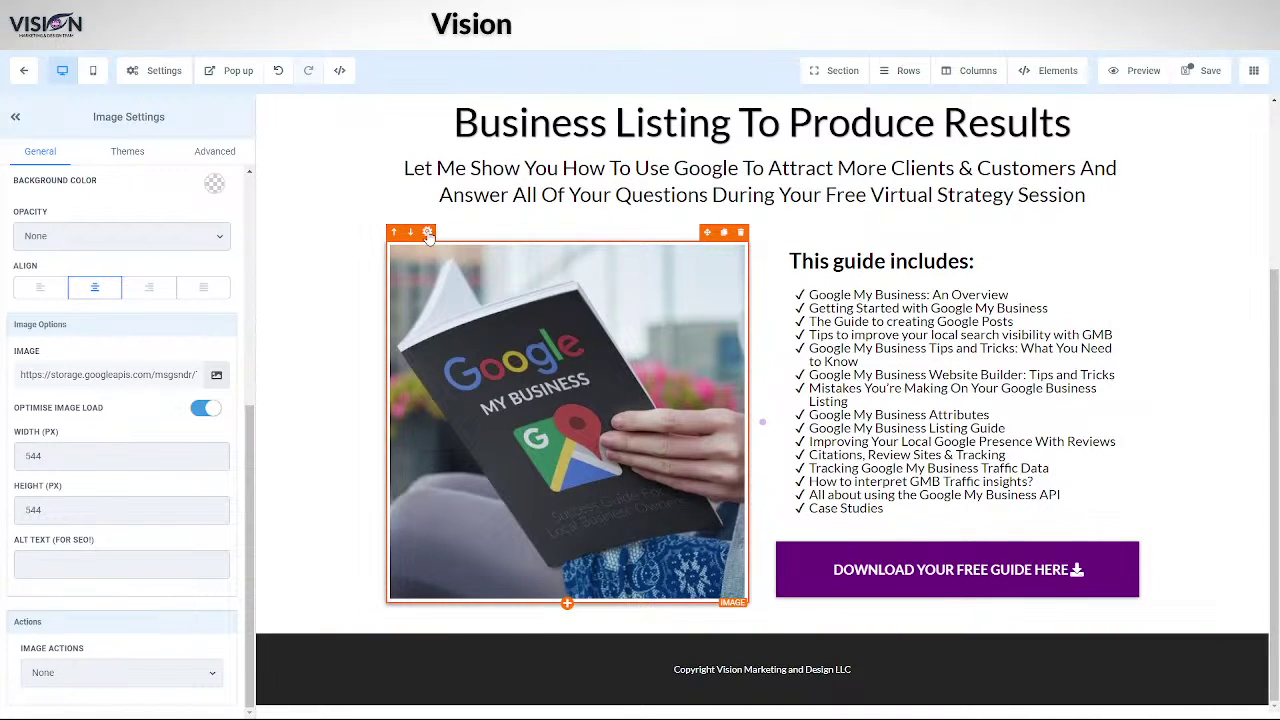
pyautogui.click(216, 375)
pyautogui.doubleClick(100, 187)
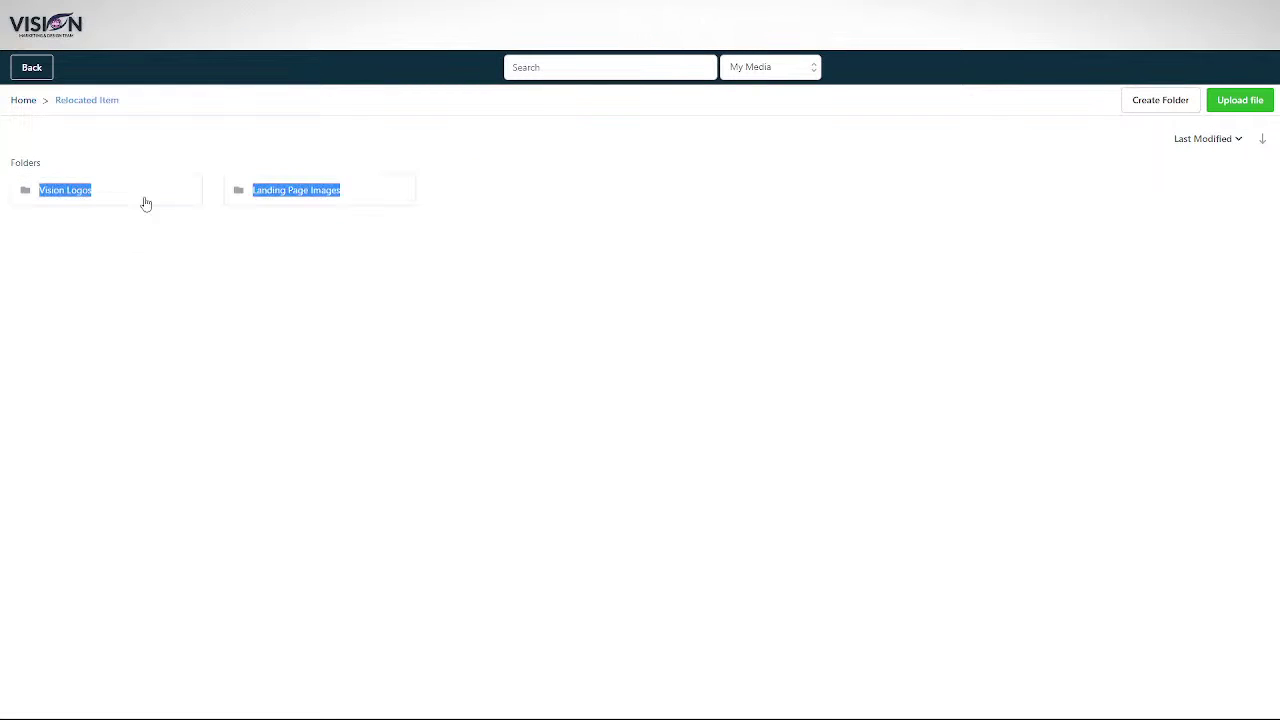
pyautogui.click(115, 287)
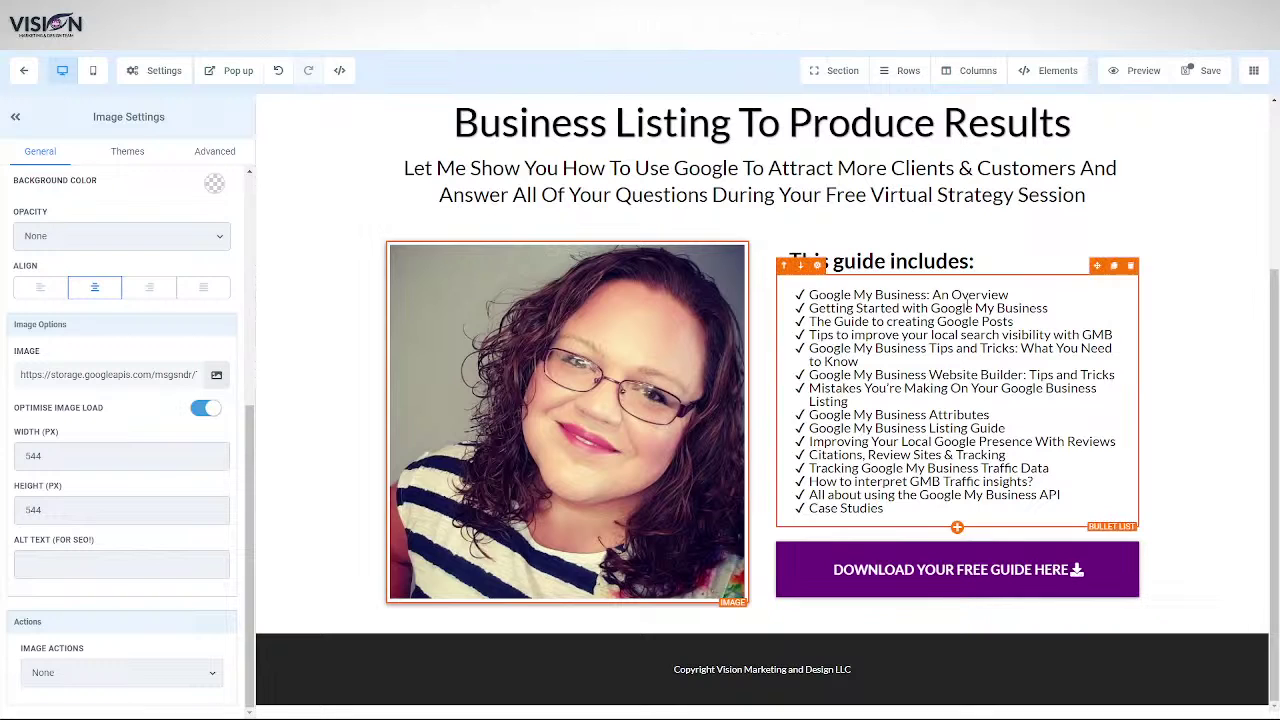
pyautogui.moveTo(1018, 258); pyautogui.dragTo(772, 276)
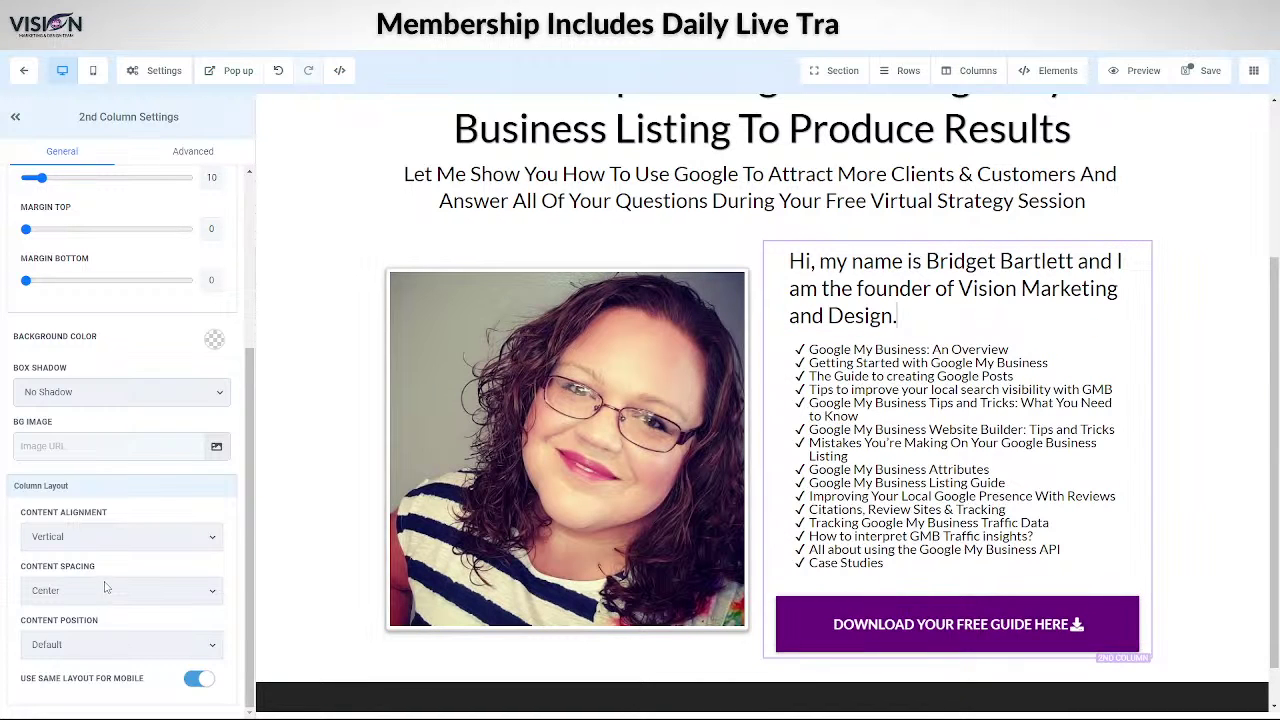
# - Paste the founder introduction over 'This guide includes:' and set its desktop font size to 26
pyautogui.scroll(3, 105, 587)
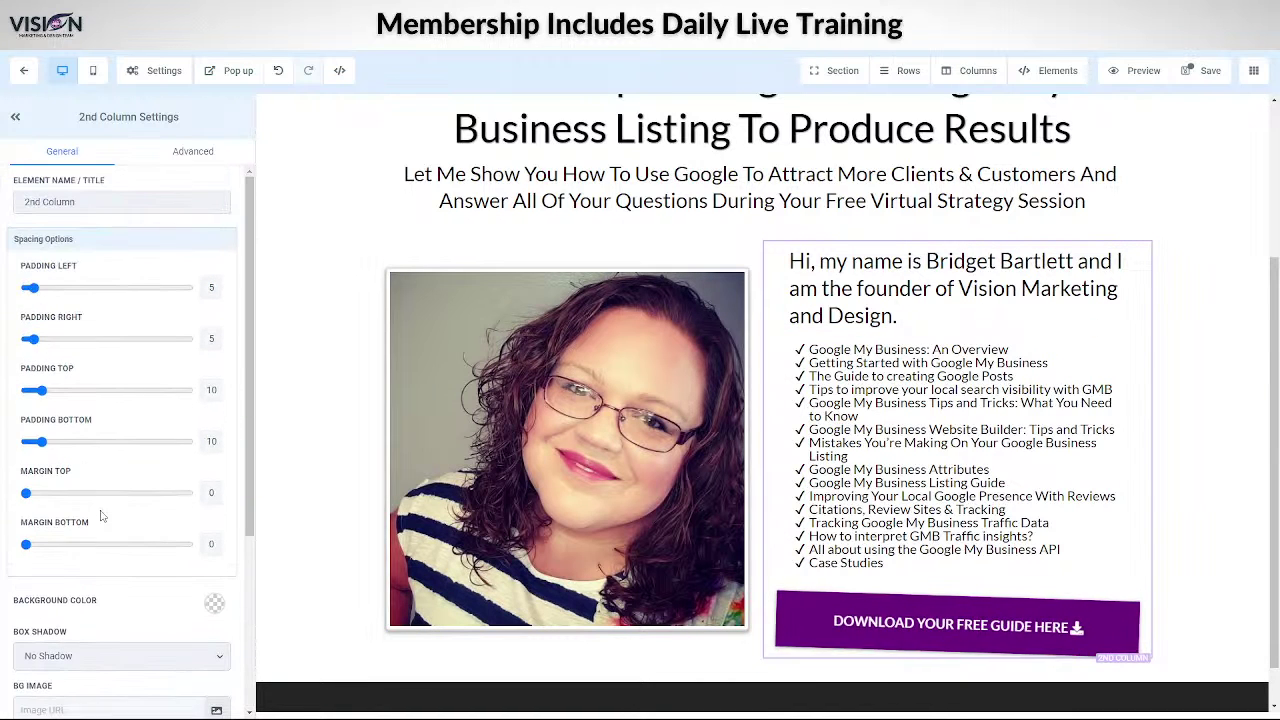
pyautogui.click(820, 246)
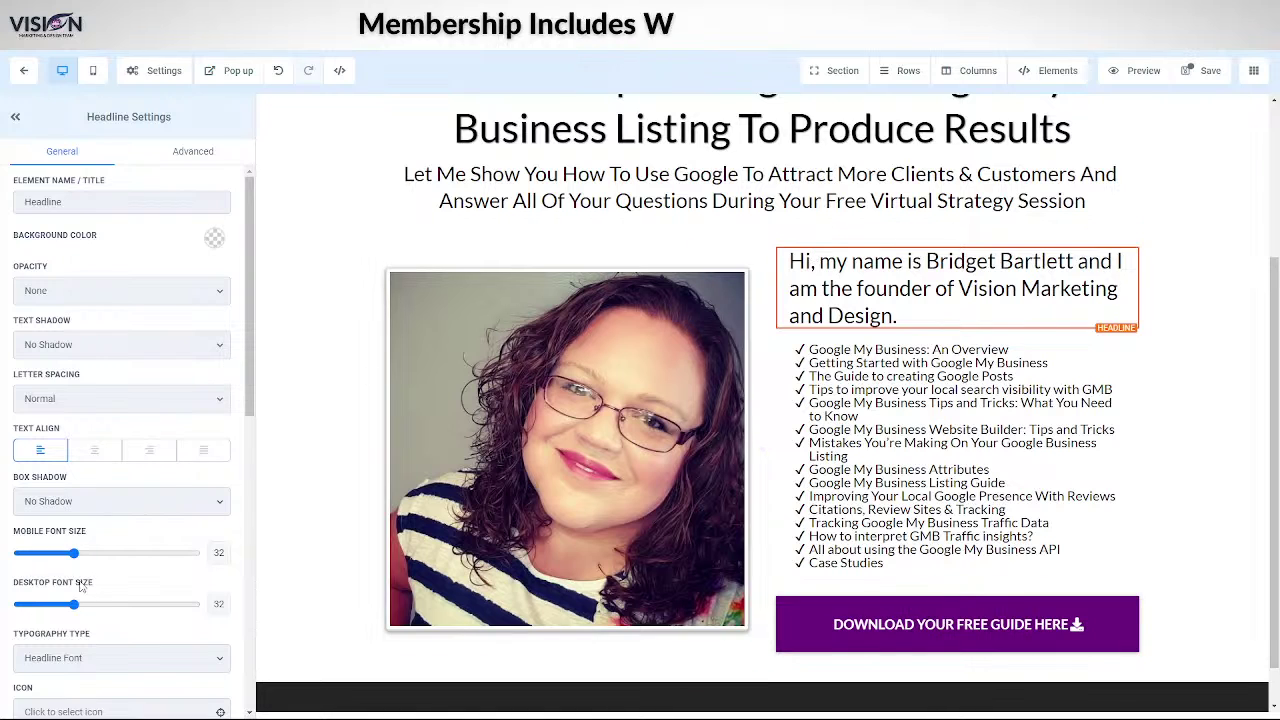
pyautogui.scroll(-5, 88, 500)
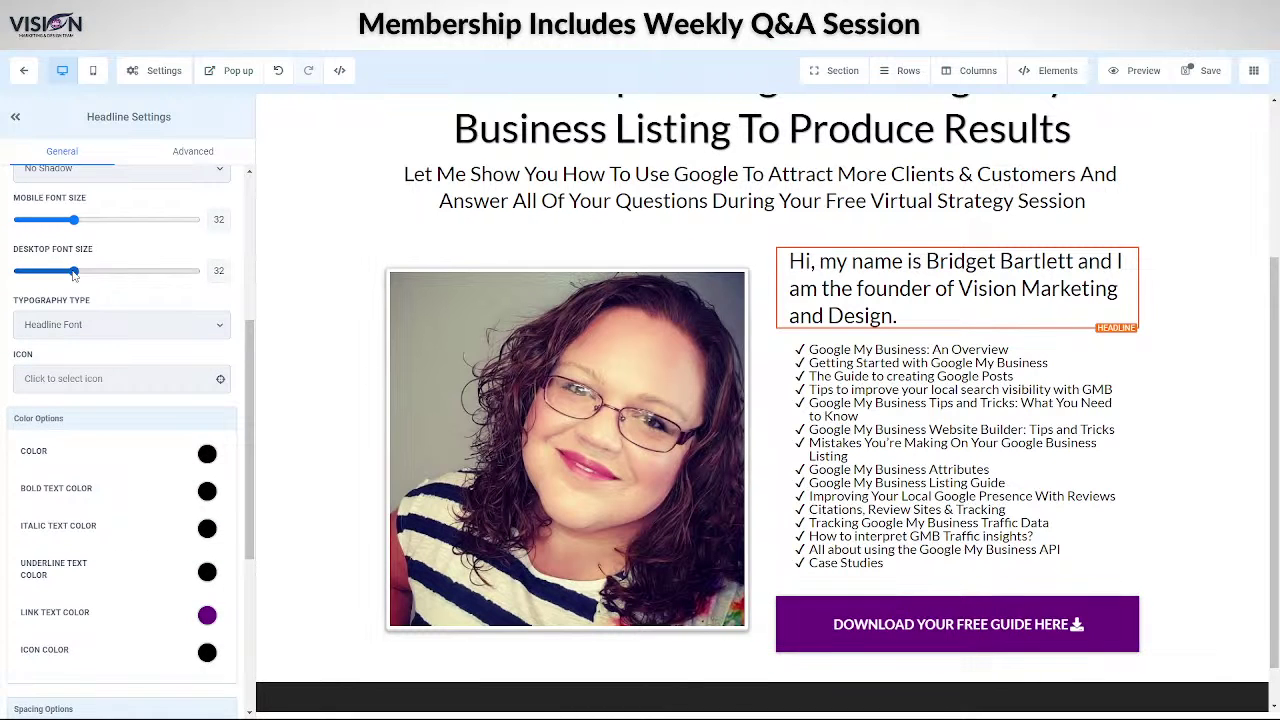
pyautogui.moveTo(73, 272); pyautogui.dragTo(63, 273)
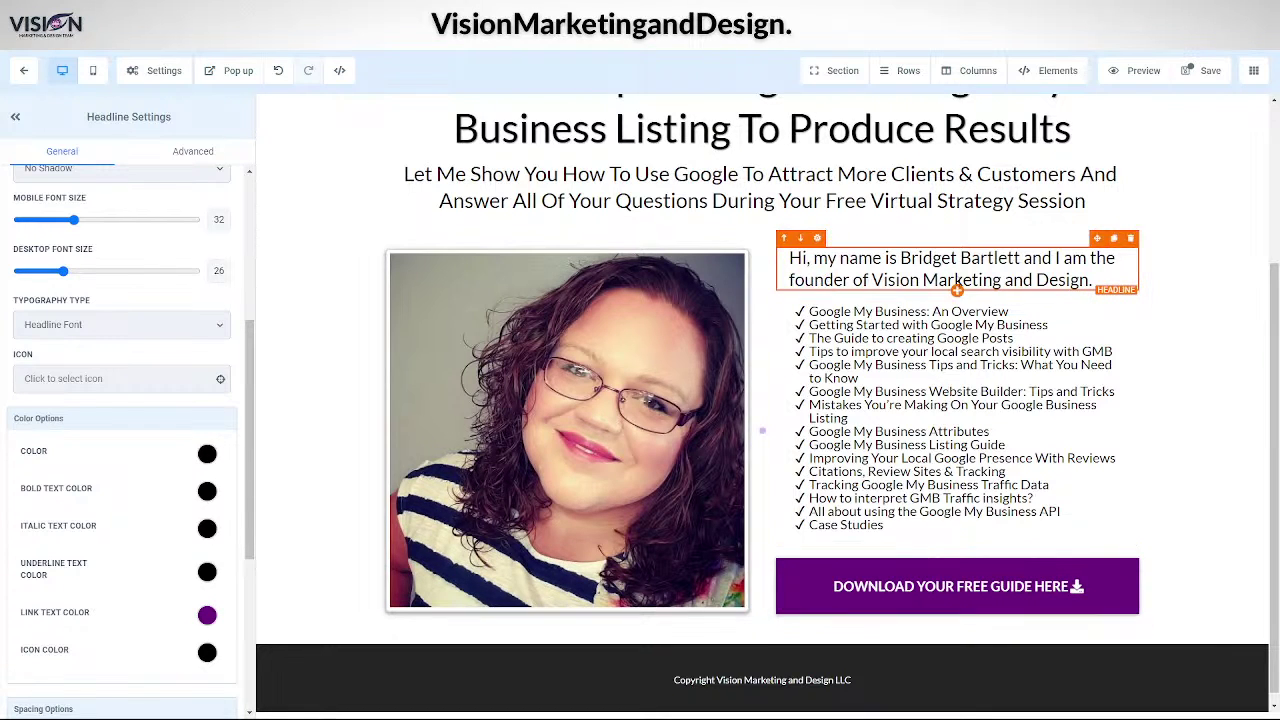
# - Add a paragraph below the introduction and paste the free 1:1 Marketing Audit text into it
pyautogui.click(957, 291)
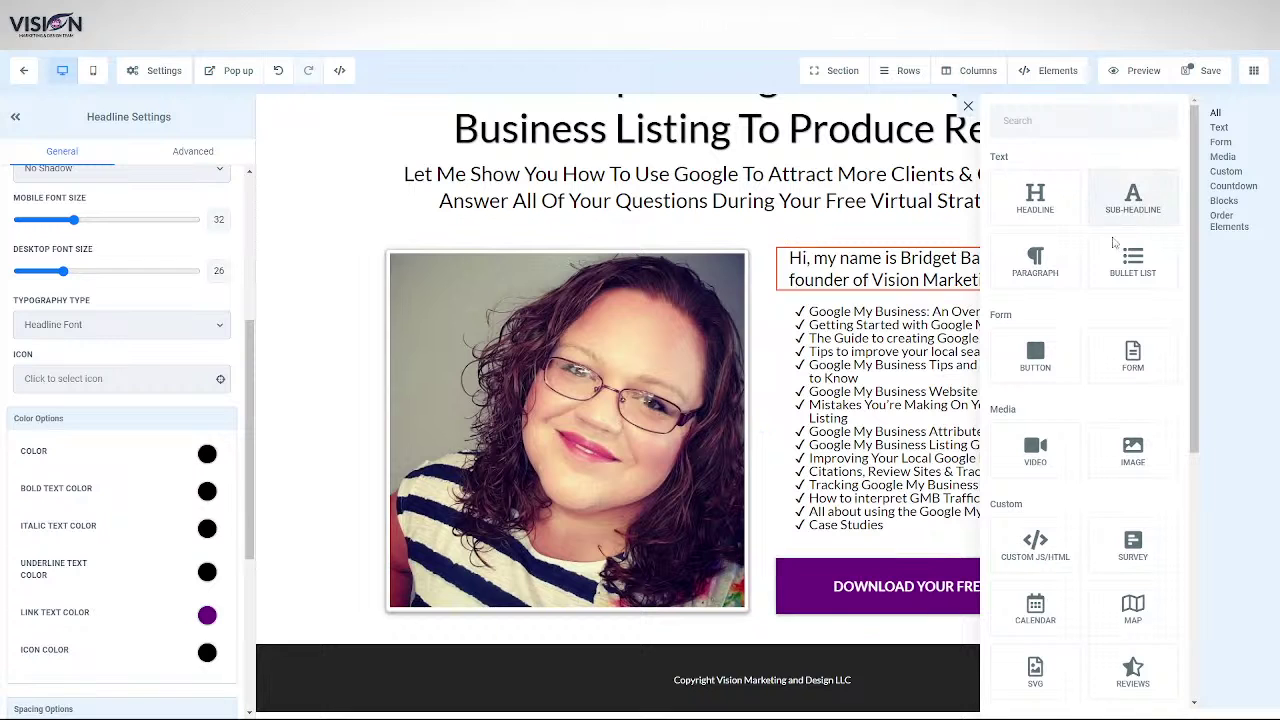
pyautogui.click(1037, 262)
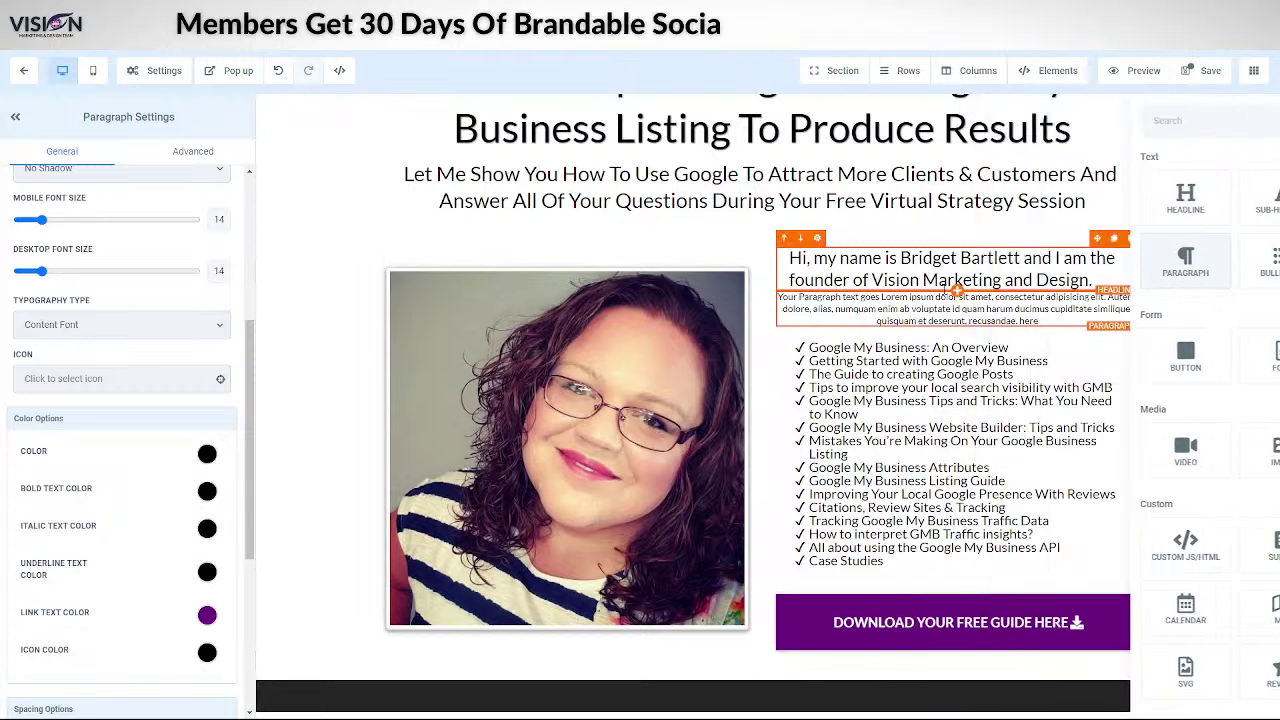
pyautogui.moveTo(779, 296); pyautogui.dragTo(1065, 320)
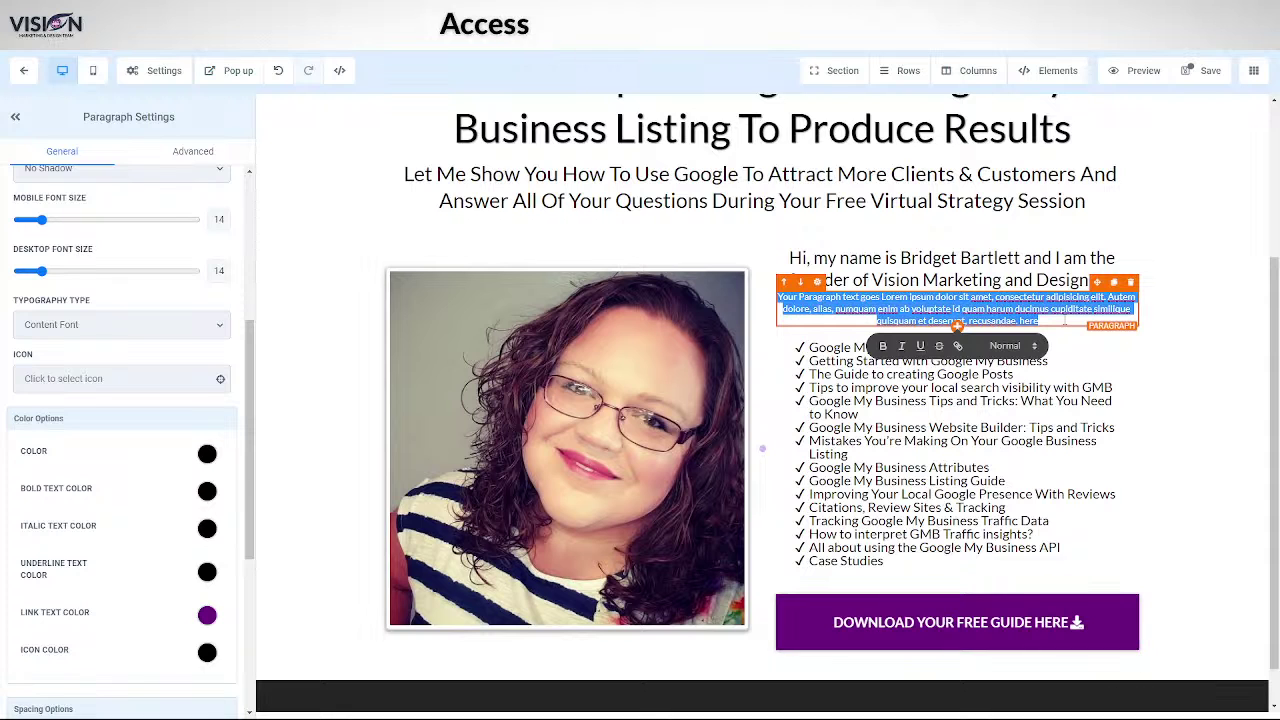
pyautogui.write("I'd like to personally help you with your Google My Business listing by offering a free 1:1 Marketing Audit, we'll cover the following:")
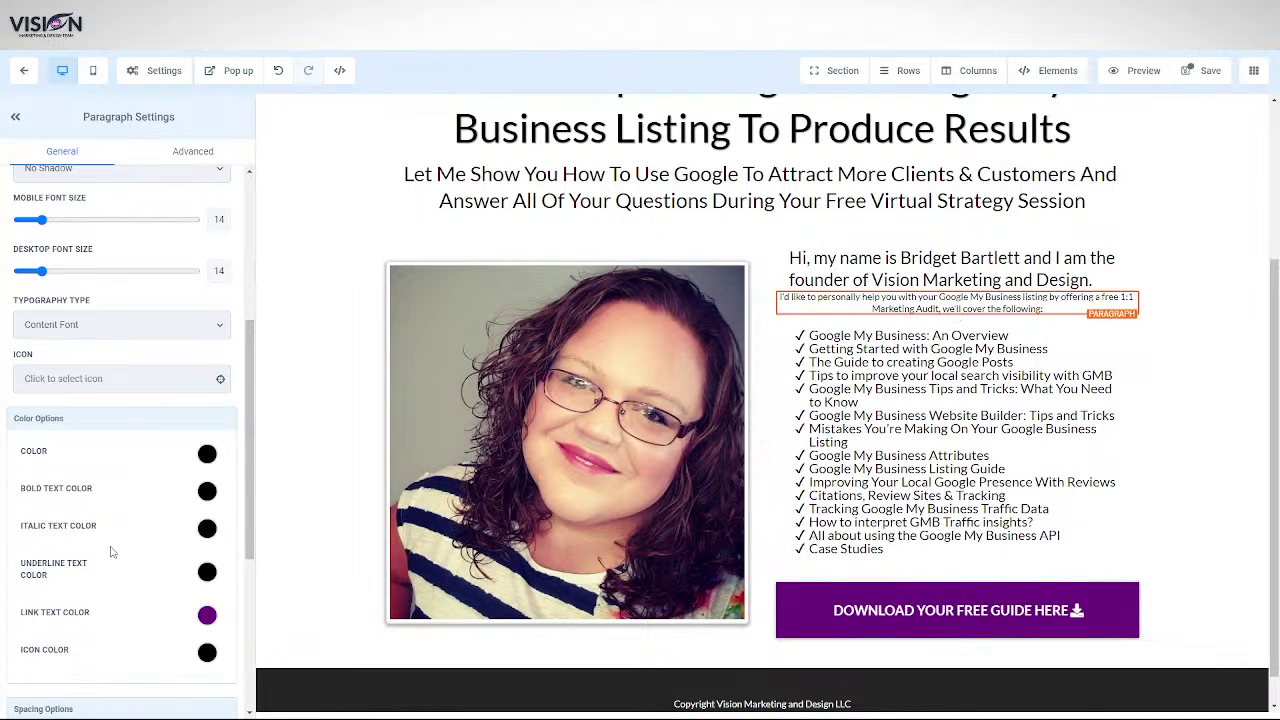
pyautogui.scroll(-4, 104, 580)
pyautogui.scroll(5, 104, 655)
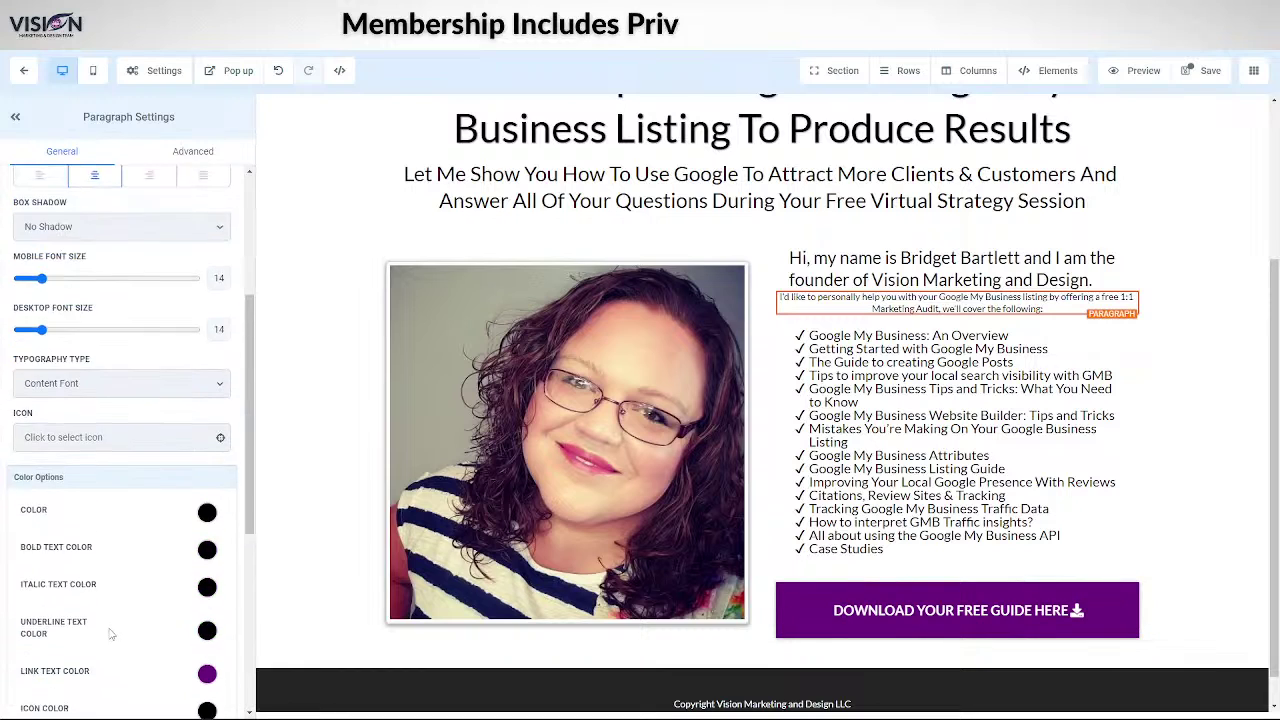
pyautogui.scroll(1, 95, 552)
# - Left-align the audit paragraph and set its desktop font size to 18
pyautogui.click(40, 442)
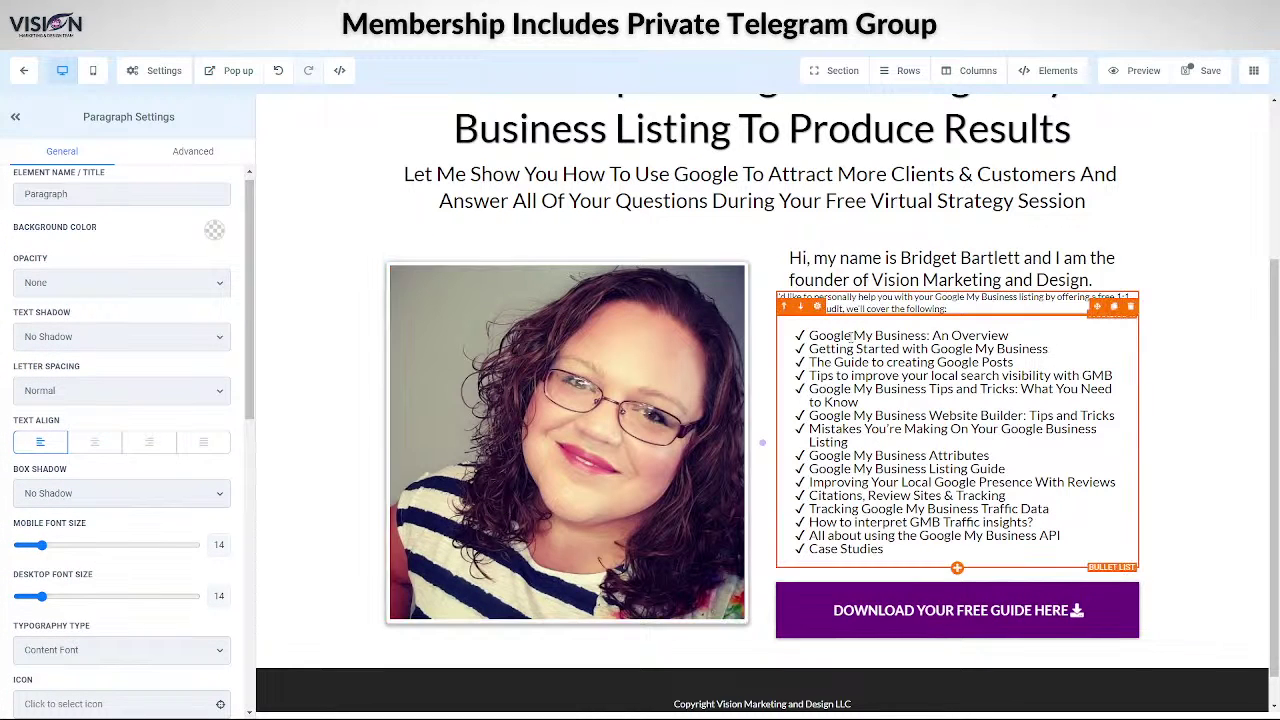
pyautogui.moveTo(803, 257); pyautogui.dragTo(786, 268)
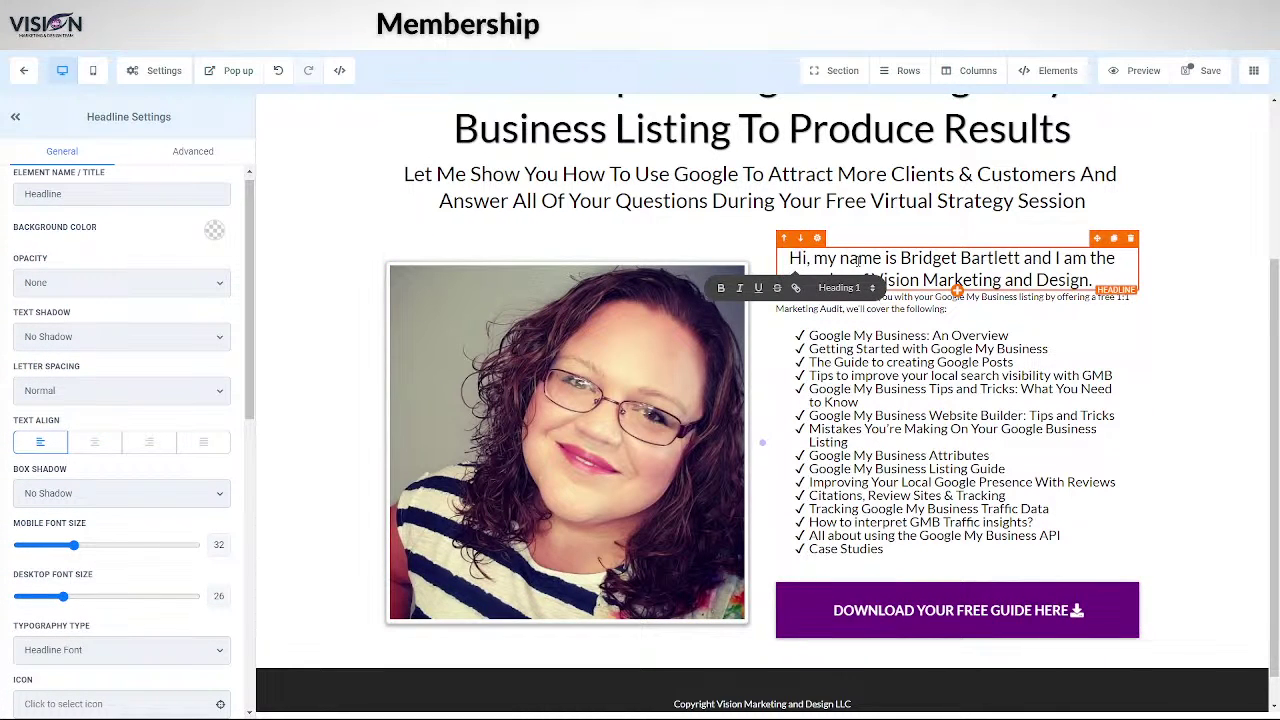
pyautogui.click(866, 306)
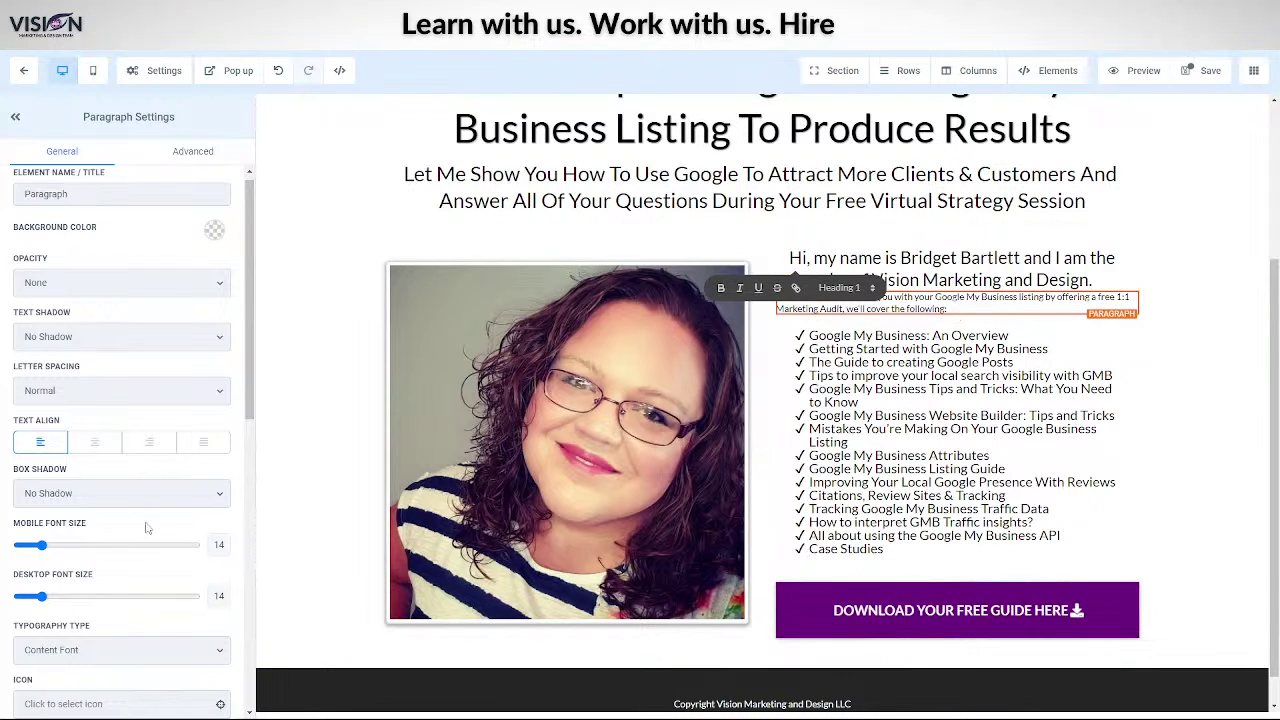
pyautogui.moveTo(40, 600); pyautogui.dragTo(50, 598)
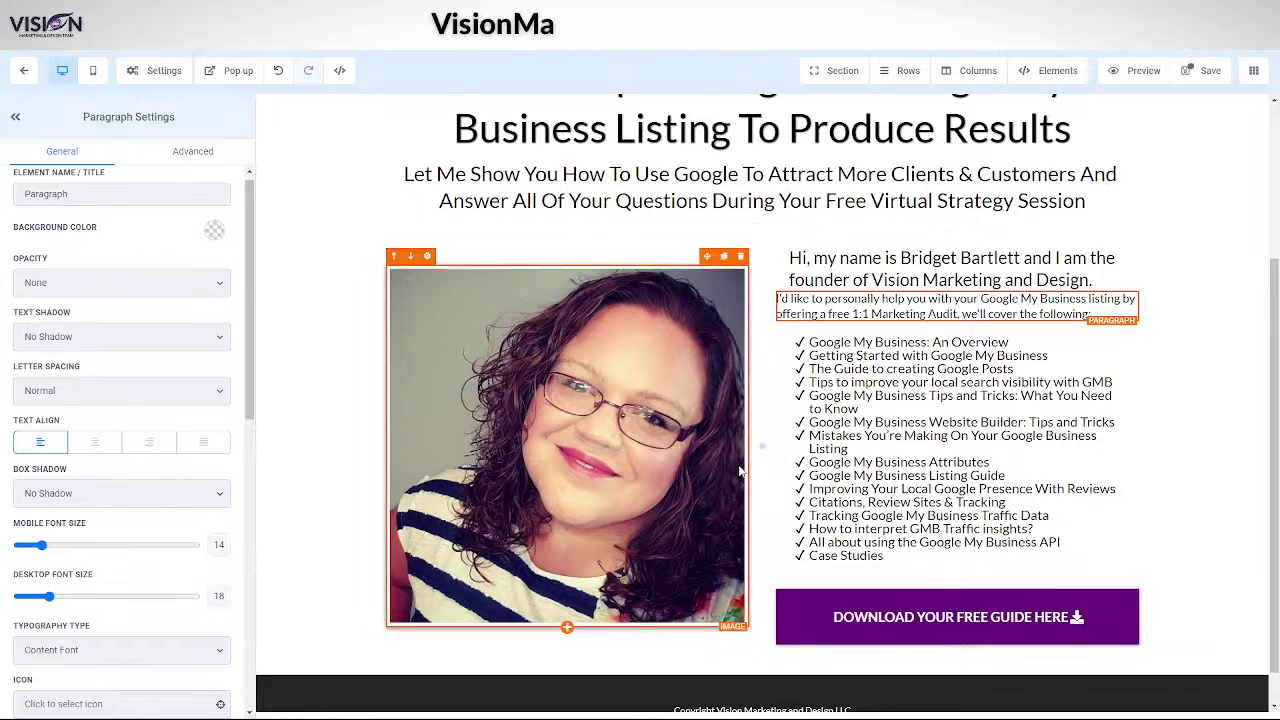
pyautogui.click(824, 280)
pyautogui.click(810, 306)
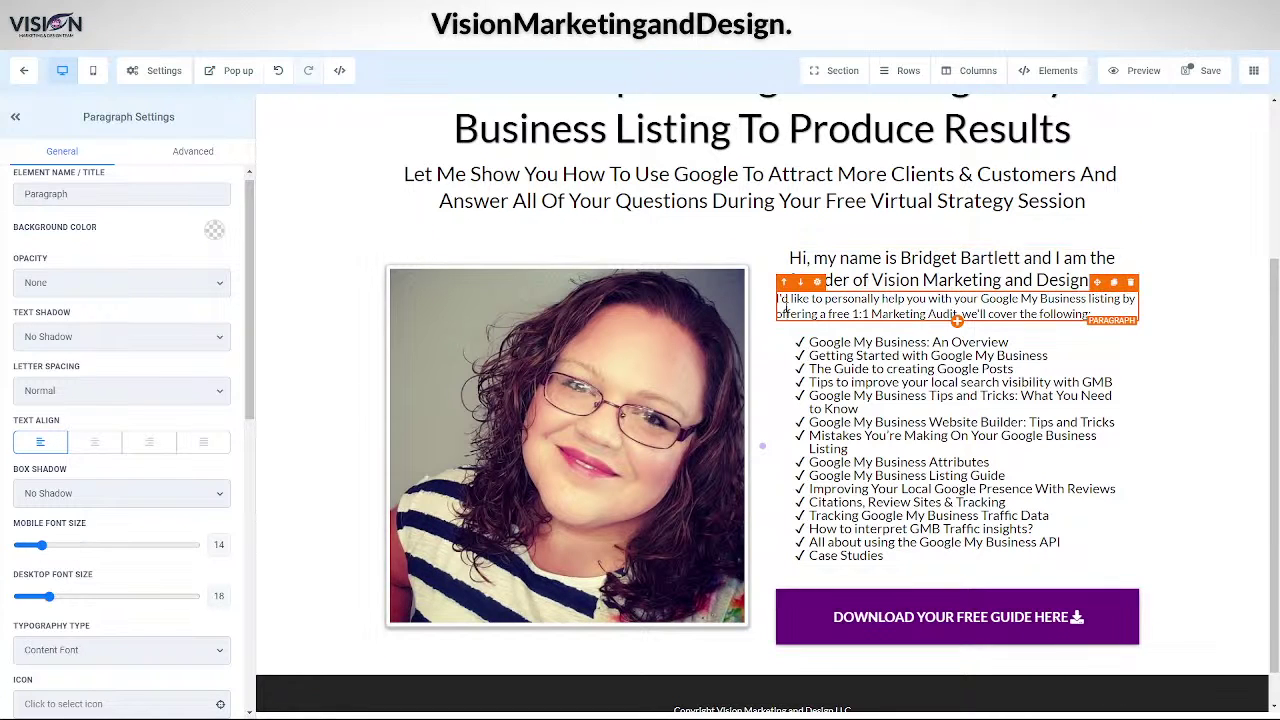
pyautogui.scroll(1, 88, 425)
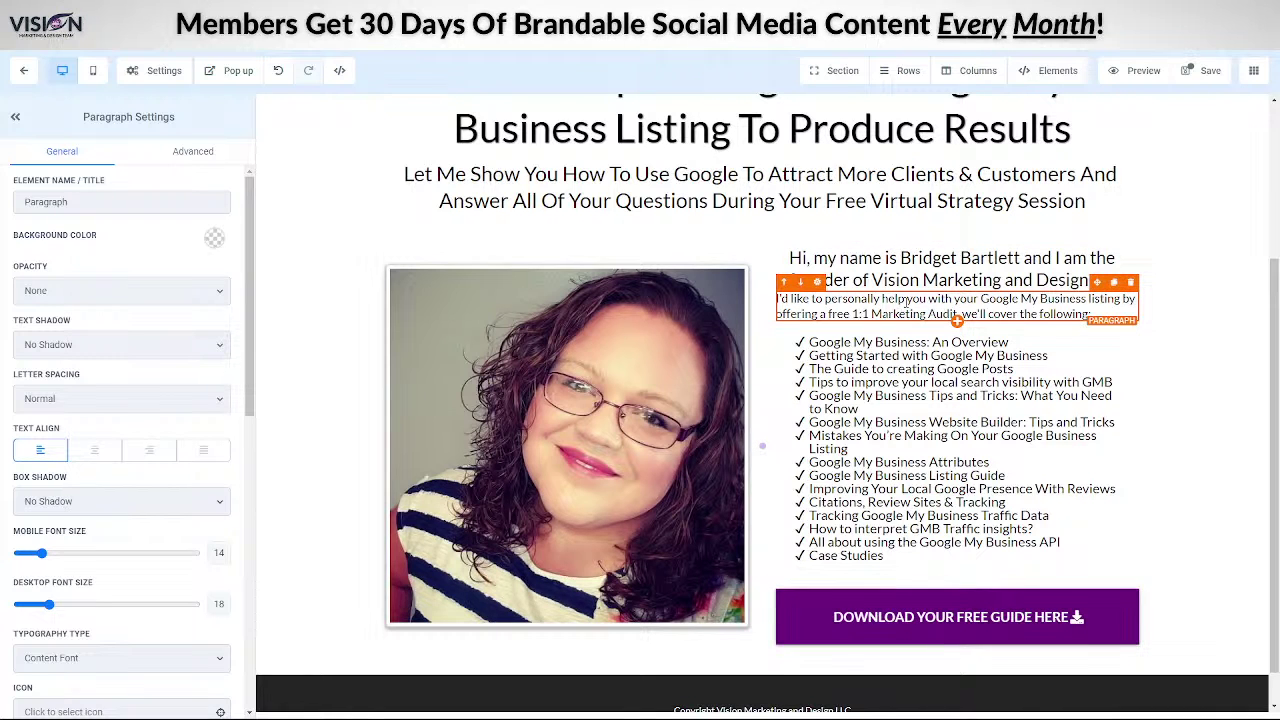
pyautogui.scroll(-5, 48, 484)
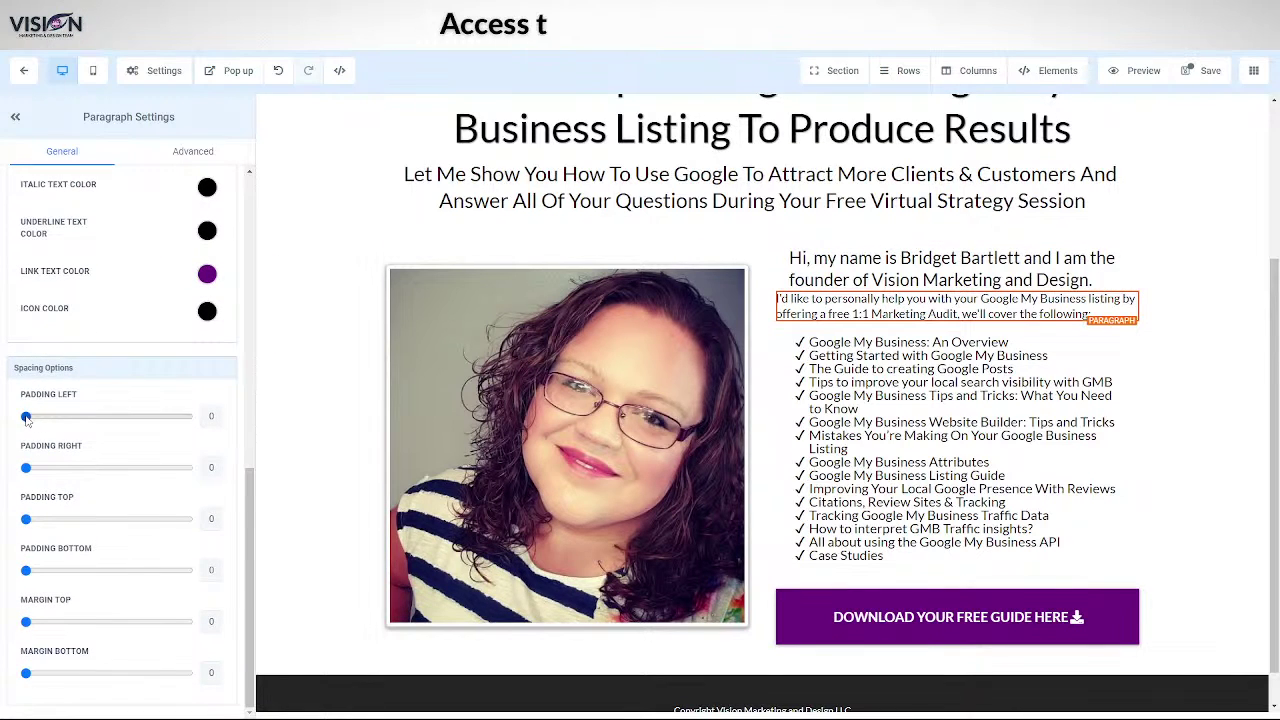
# - Indent the audit paragraph with left padding and change the first bullet to 'Look at your business's current situation'
pyautogui.moveTo(30, 420); pyautogui.dragTo(62, 420)
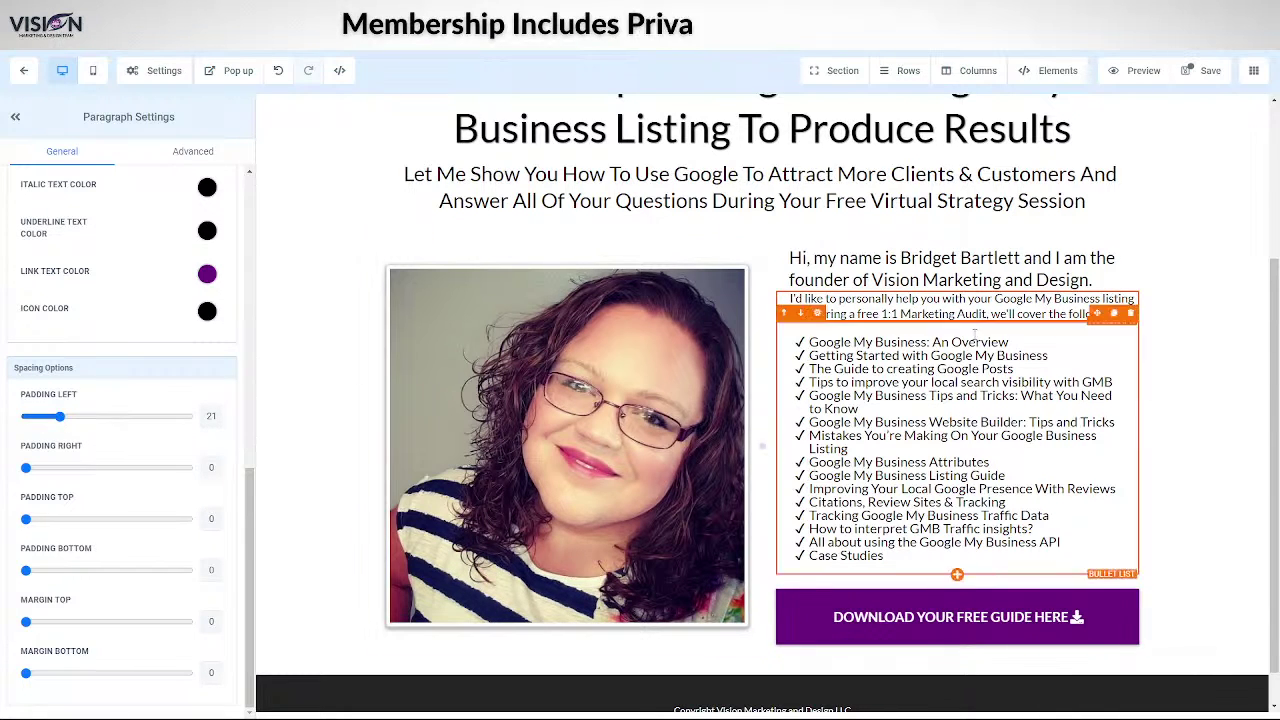
pyautogui.click(1190, 256)
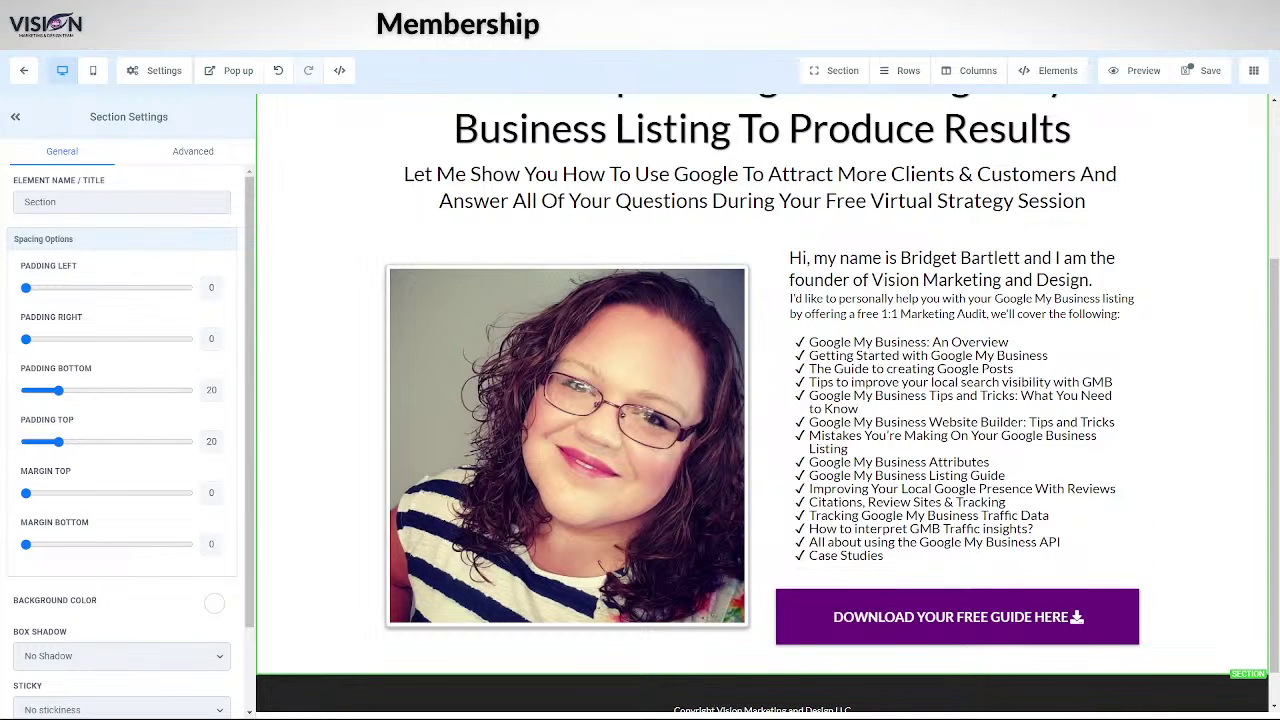
pyautogui.moveTo(808, 342); pyautogui.dragTo(1024, 338)
pyautogui.write("Look at your business's current situation")
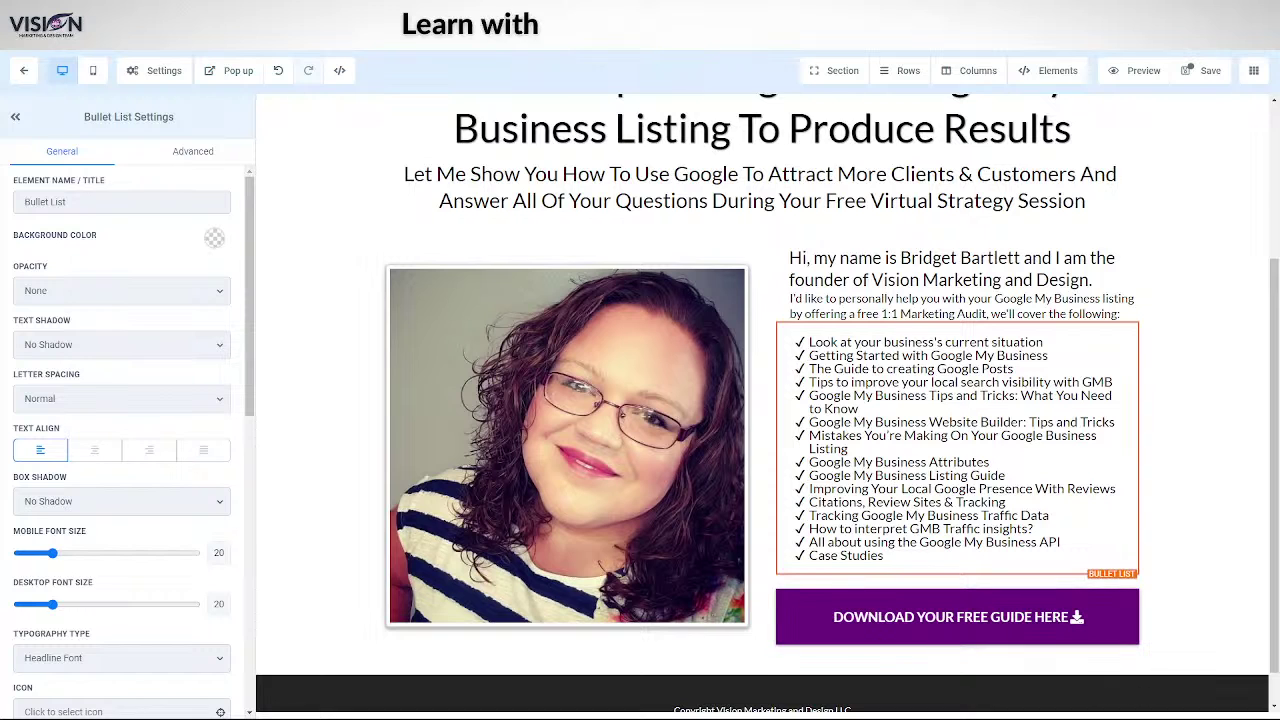
# - Replace the second and third bullets with the answer-your-questions and recommend-strategies lines
pyautogui.moveTo(812, 355); pyautogui.dragTo(1048, 356)
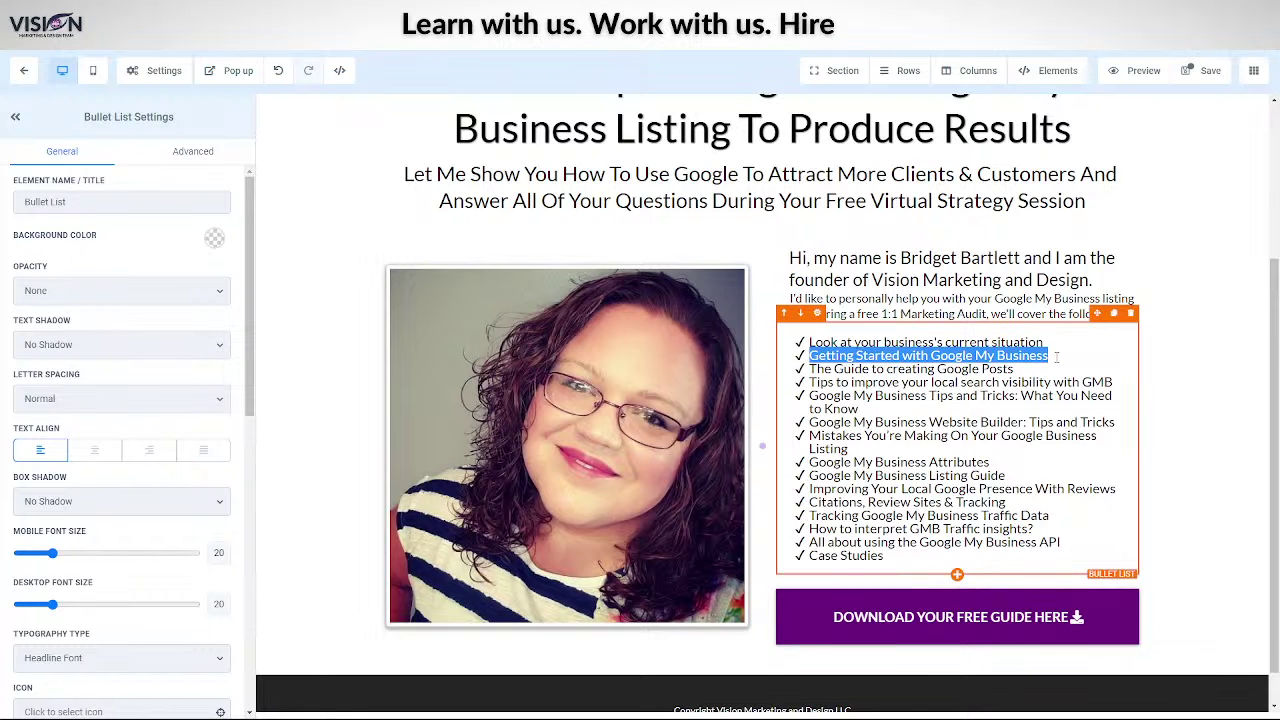
pyautogui.write('Answer your questions about using Google My Business')
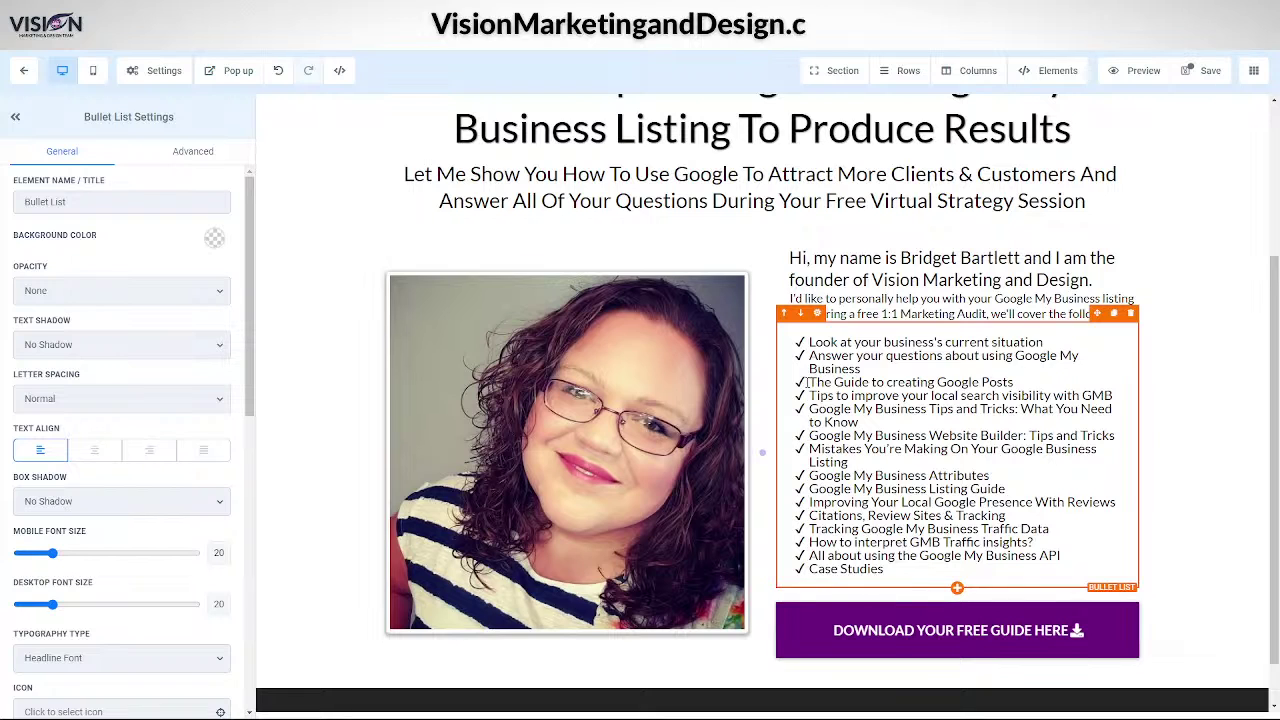
pyautogui.moveTo(806, 382); pyautogui.dragTo(1014, 382)
pyautogui.write('Recommend stategies and tactics to help you get more customers')
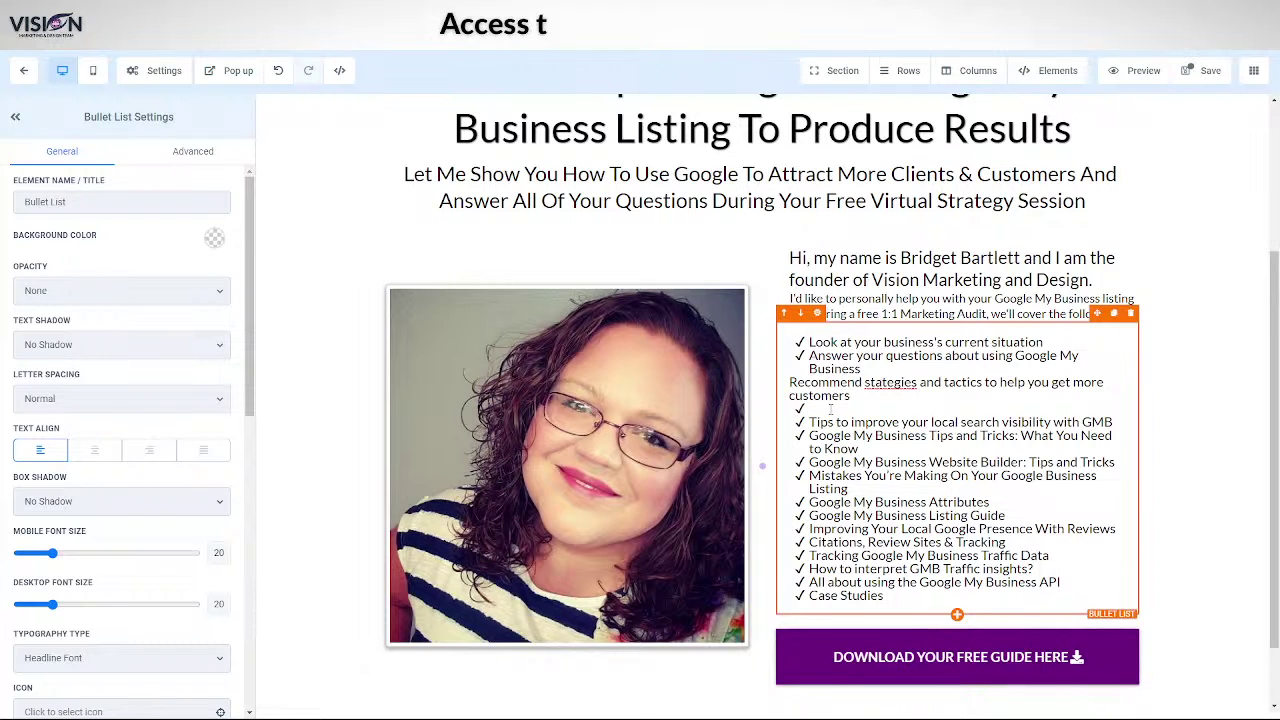
pyautogui.write('Recommend stategies and tactics to help you get more customers')
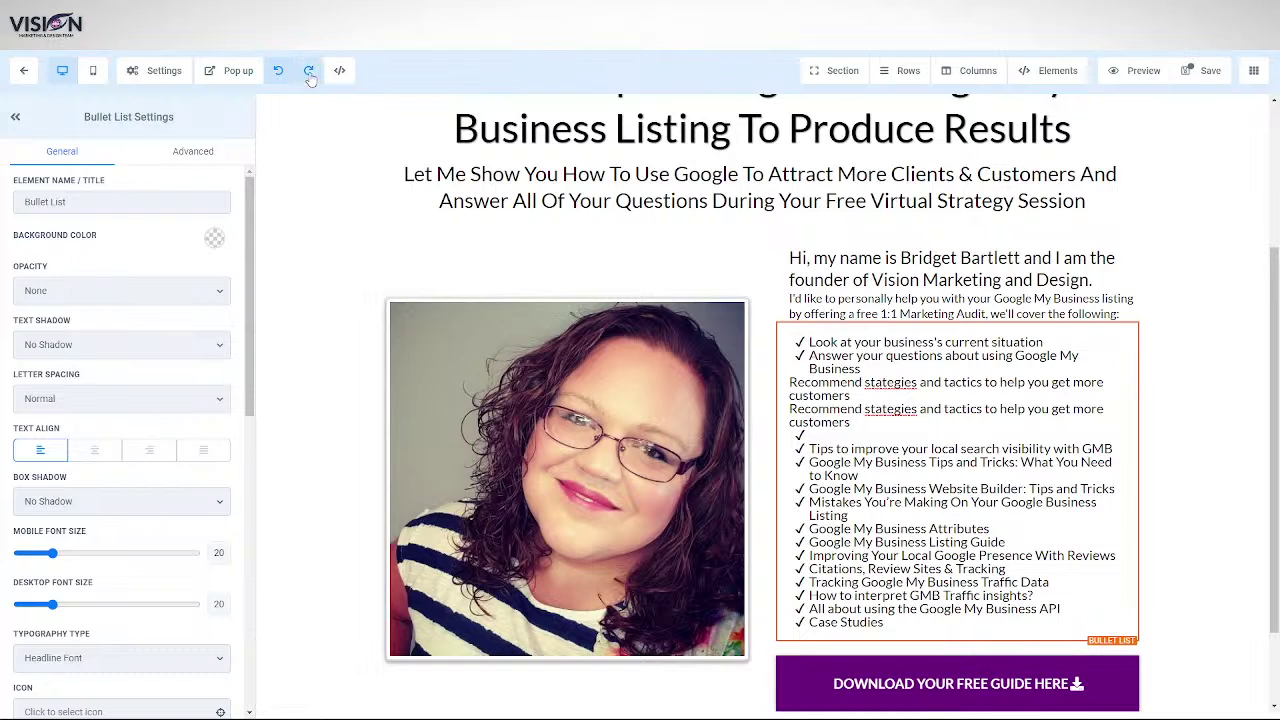
pyautogui.click(309, 71)
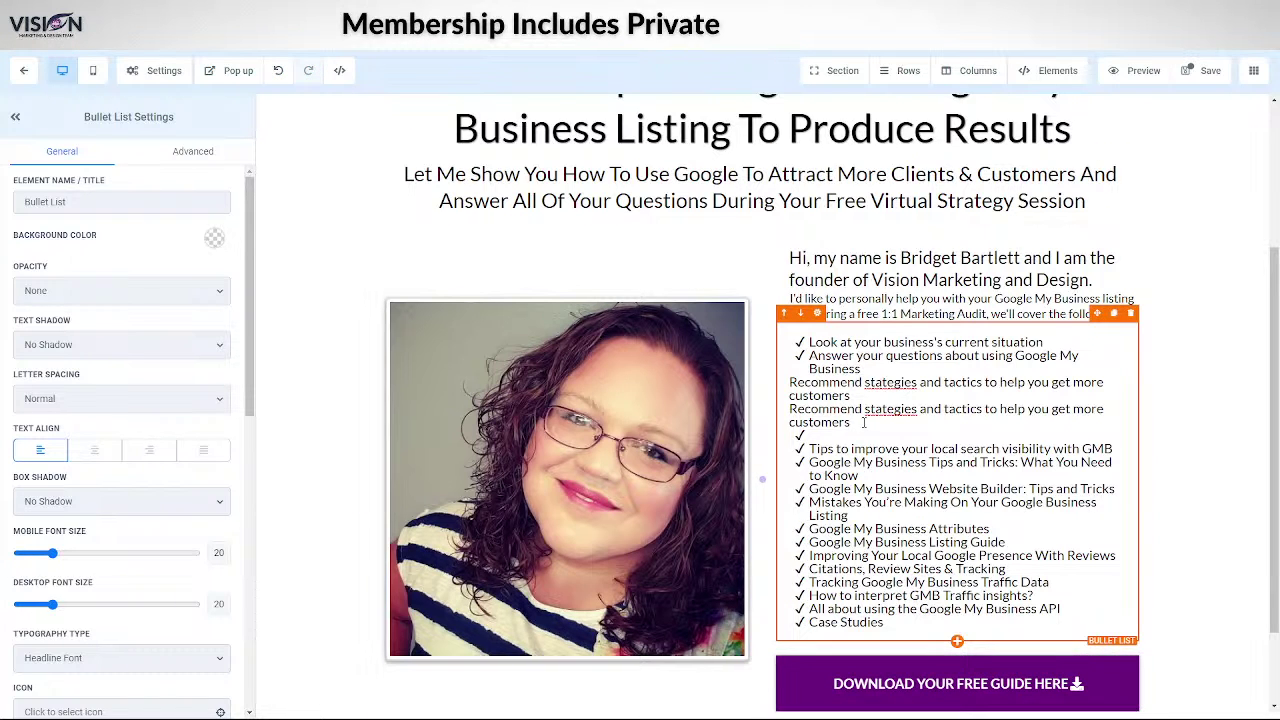
pyautogui.moveTo(850, 422); pyautogui.dragTo(785, 393)
pyautogui.press('BackSpace')
pyautogui.press('BackSpace')
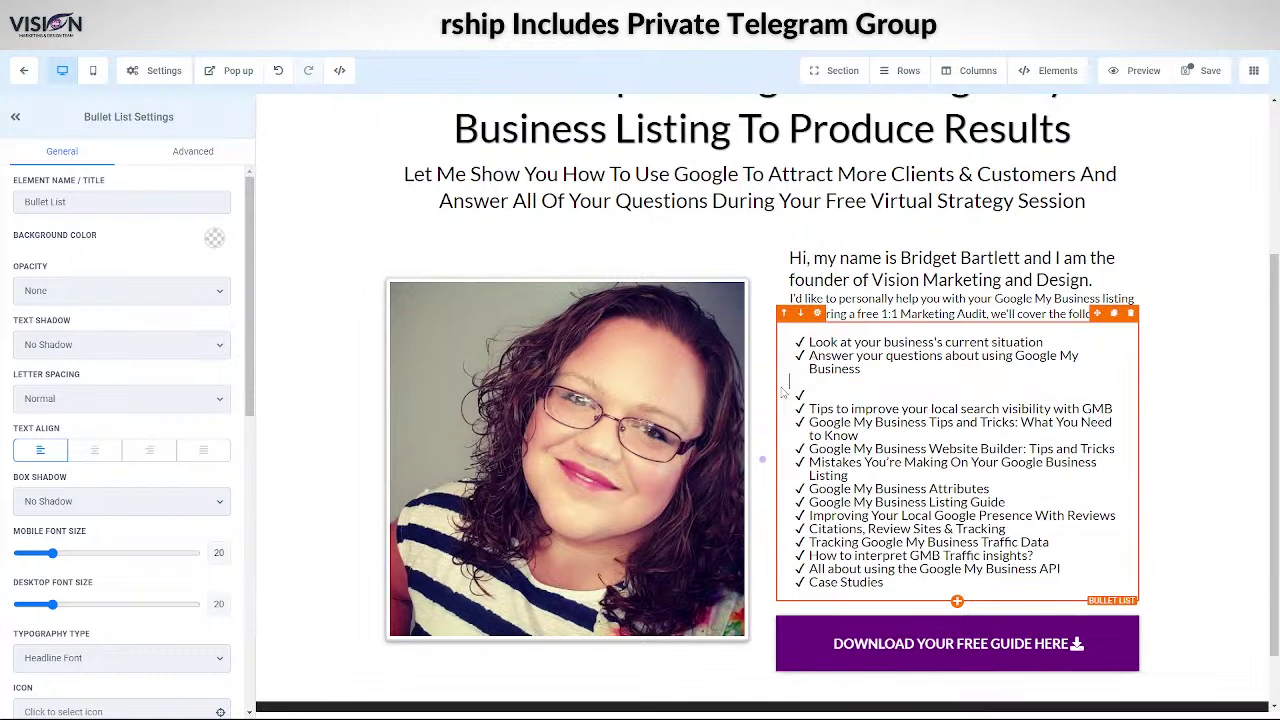
pyautogui.press('Return')
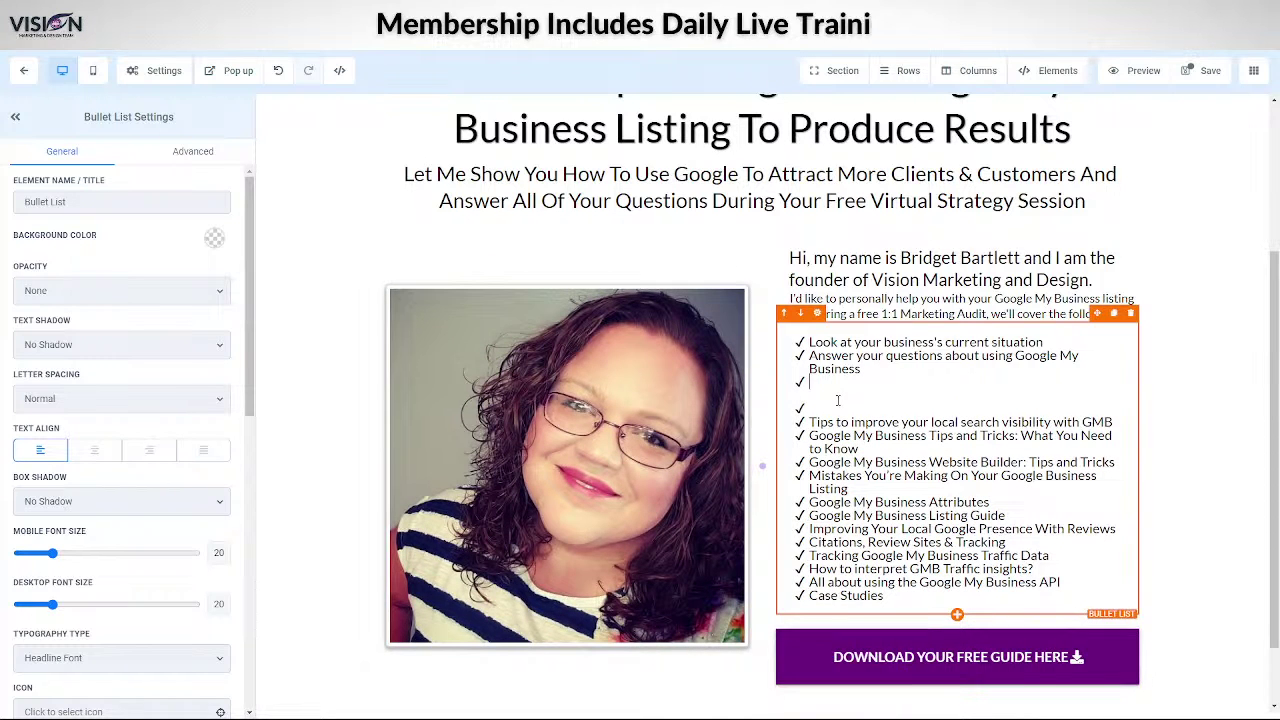
pyautogui.write('Recommend stategies and tactics to help you get more customers')
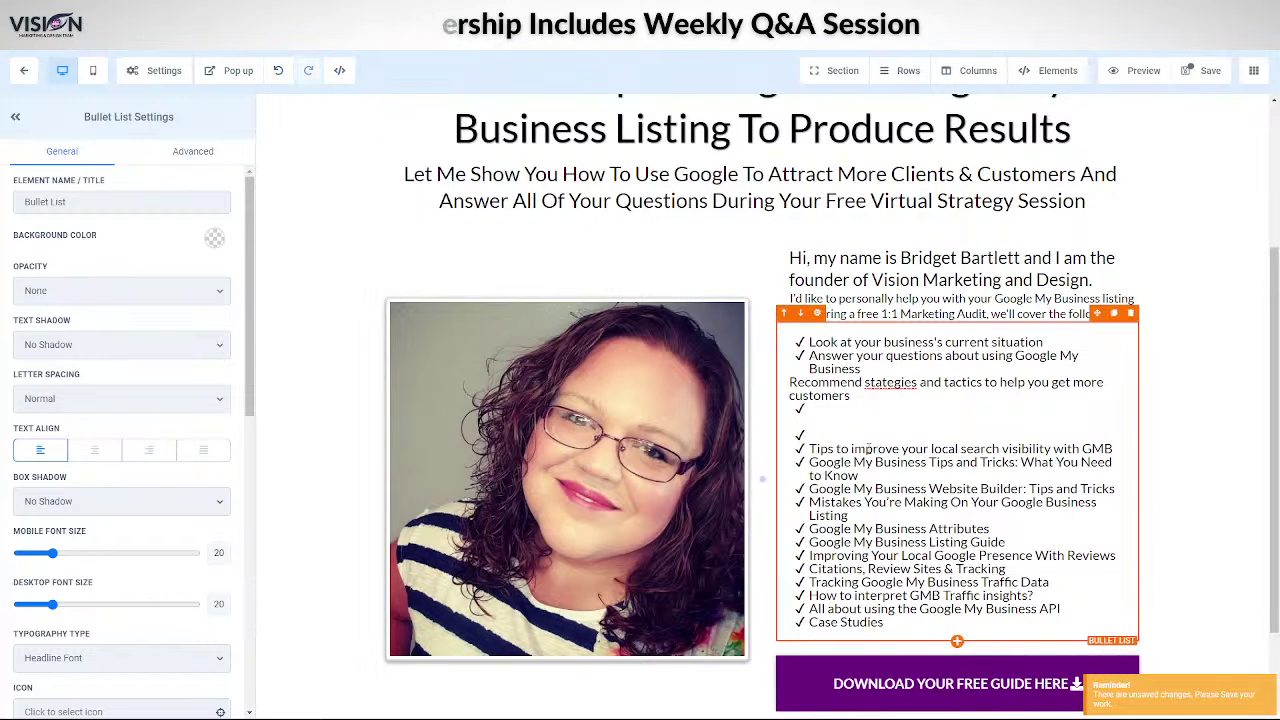
# - Delete the remaining old bullets from Tips to improve through Case Studies, leaving three points
pyautogui.click(834, 425)
pyautogui.moveTo(808, 449); pyautogui.dragTo(1005, 621)
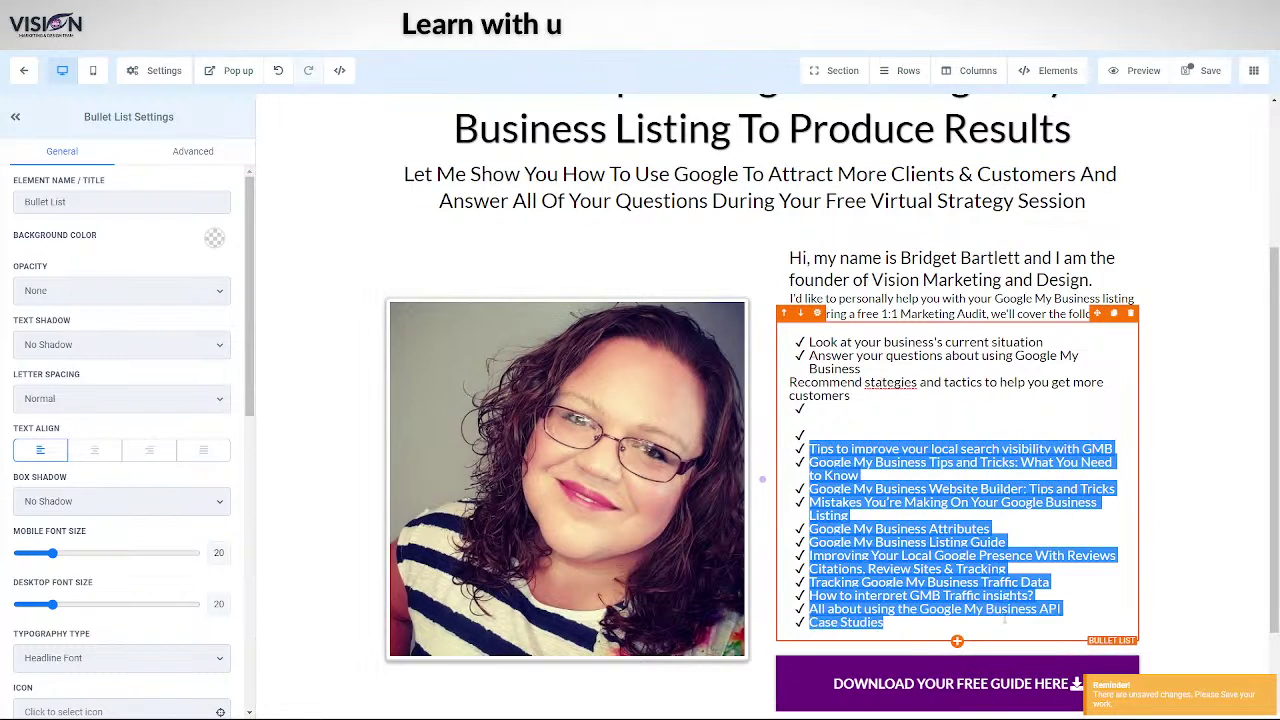
pyautogui.press('BackSpace')
pyautogui.press('BackSpace')
pyautogui.press('BackSpace')
pyautogui.press('BackSpace')
pyautogui.press('BackSpace')
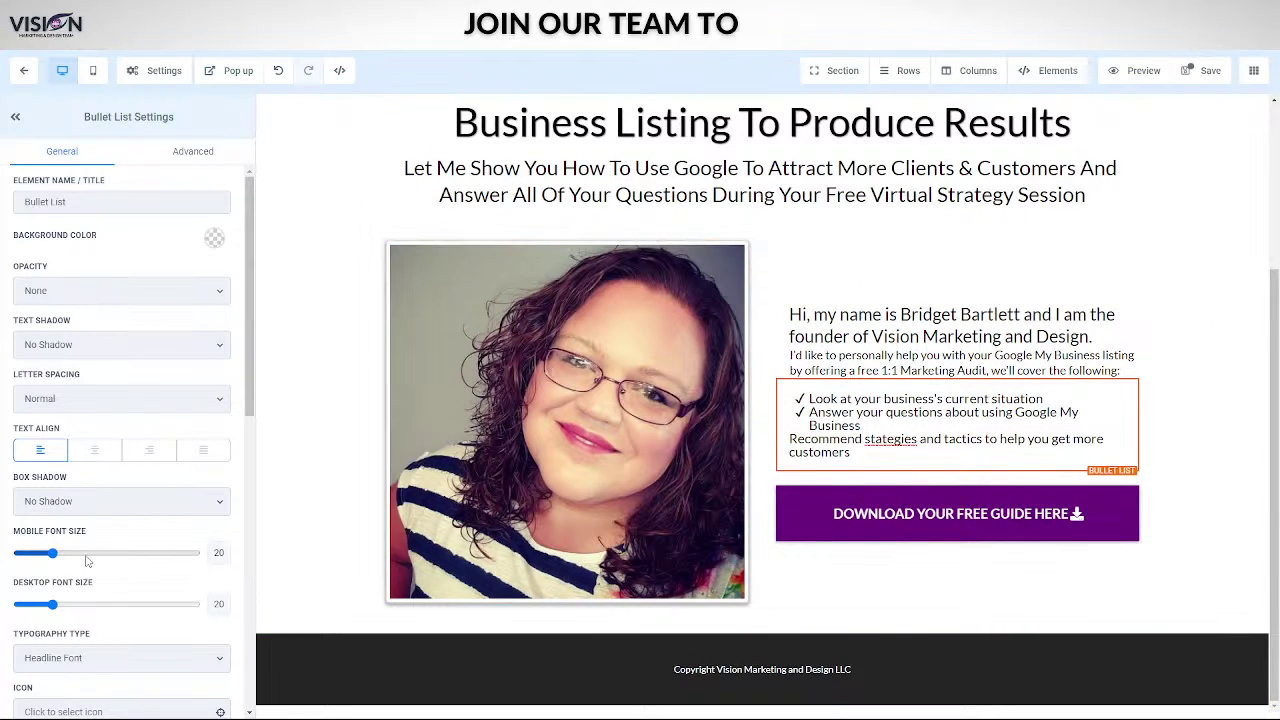
pyautogui.moveTo(53, 605); pyautogui.dragTo(47, 605)
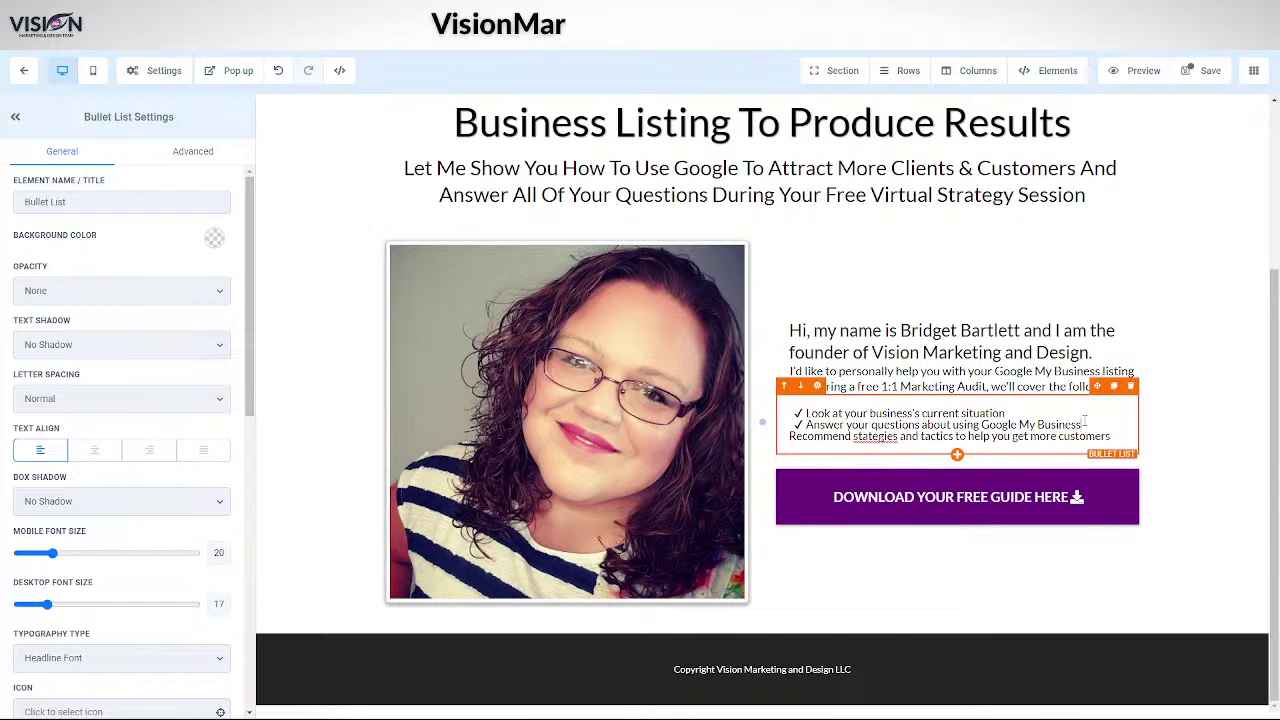
pyautogui.press('Return')
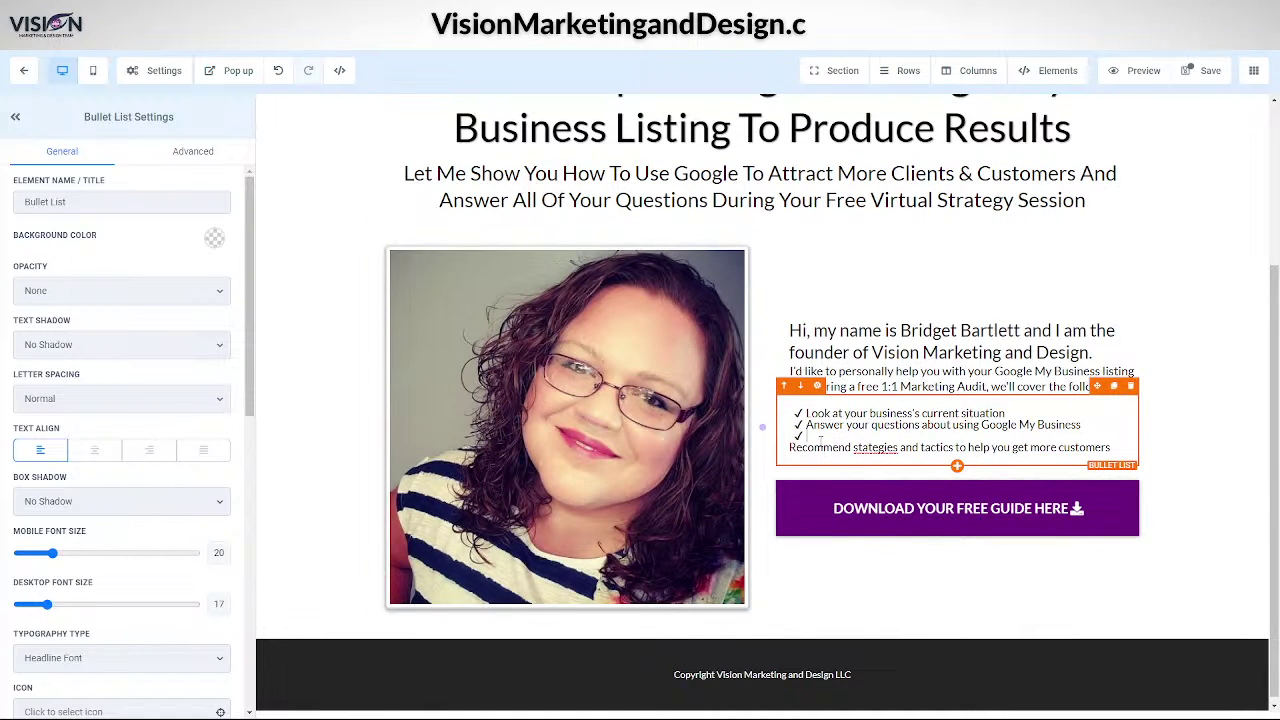
pyautogui.press('Delete')
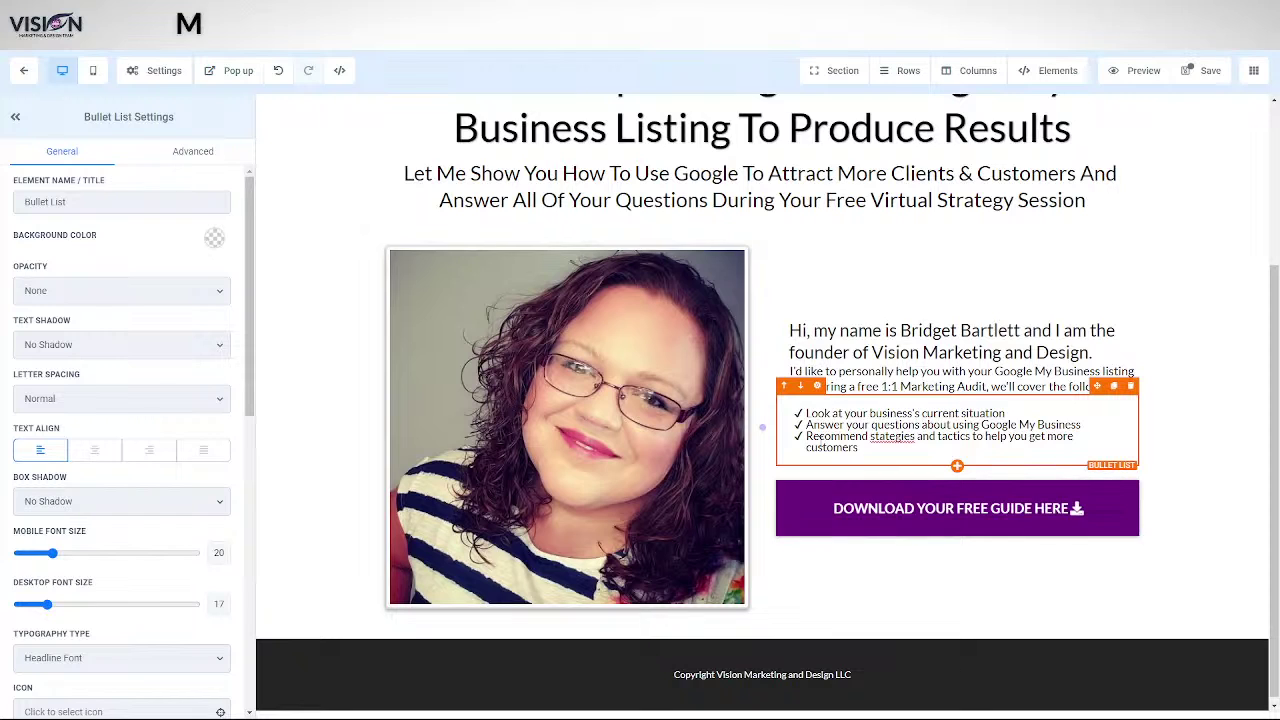
# - Correct 'stategies' to 'strategies', set the list's desktop size to 19 and the paragraph's mobile size to 14
pyautogui.rightClick(890, 436)
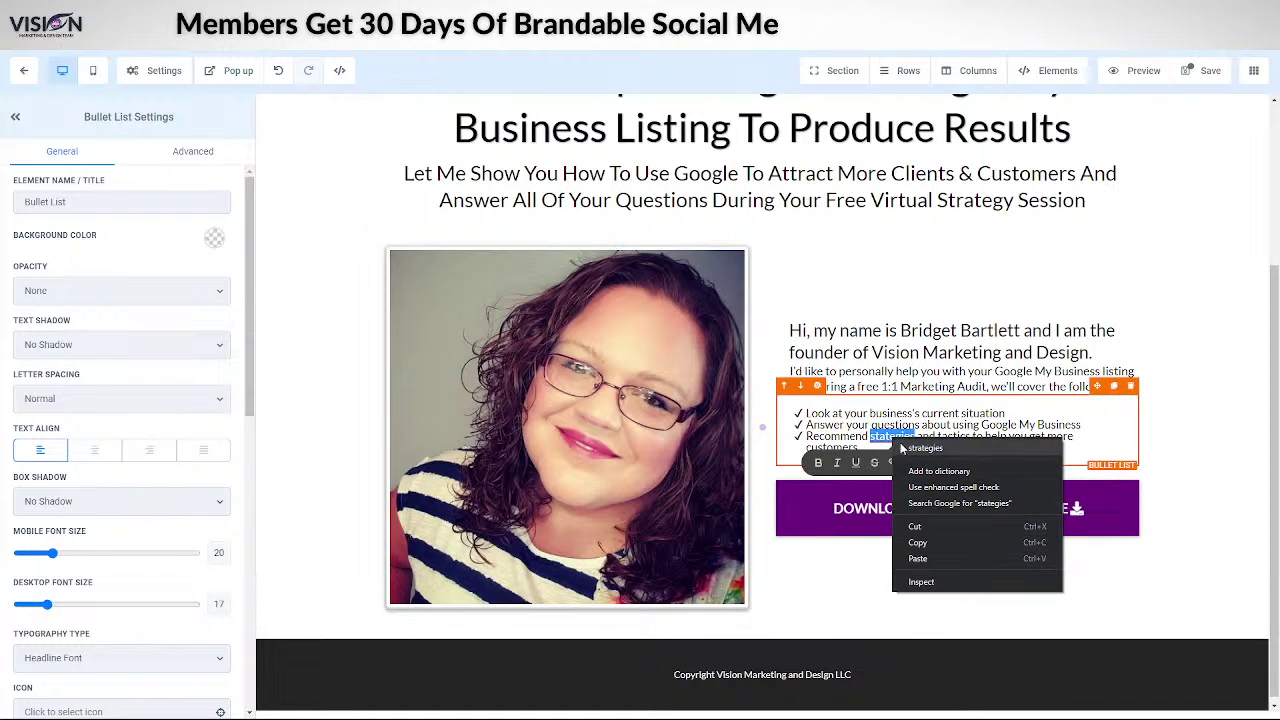
pyautogui.click(925, 449)
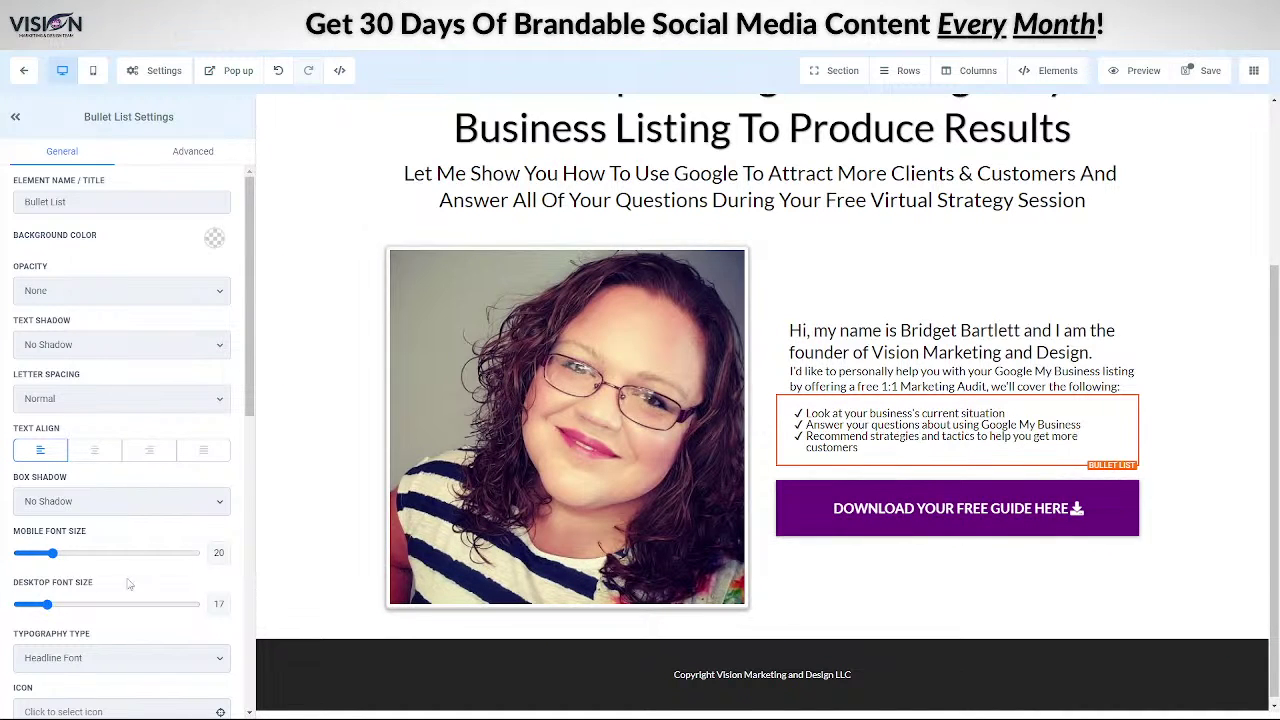
pyautogui.moveTo(48, 605); pyautogui.dragTo(52, 605)
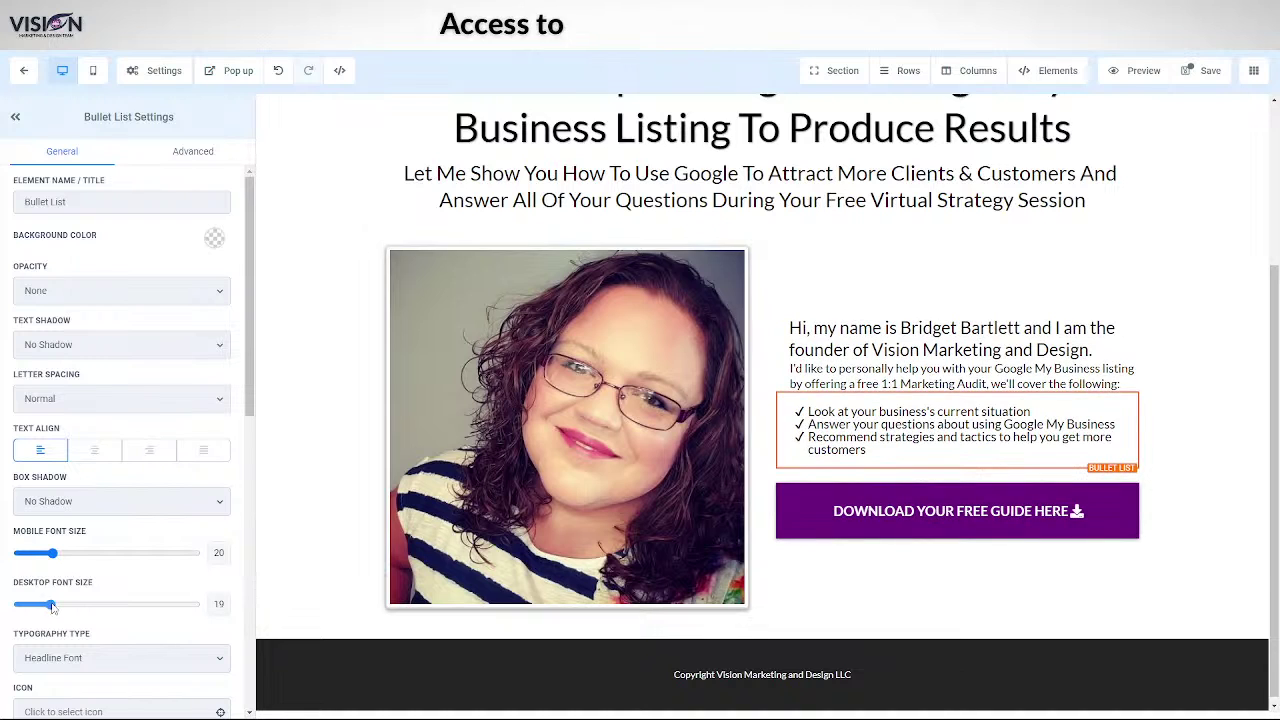
pyautogui.click(847, 373)
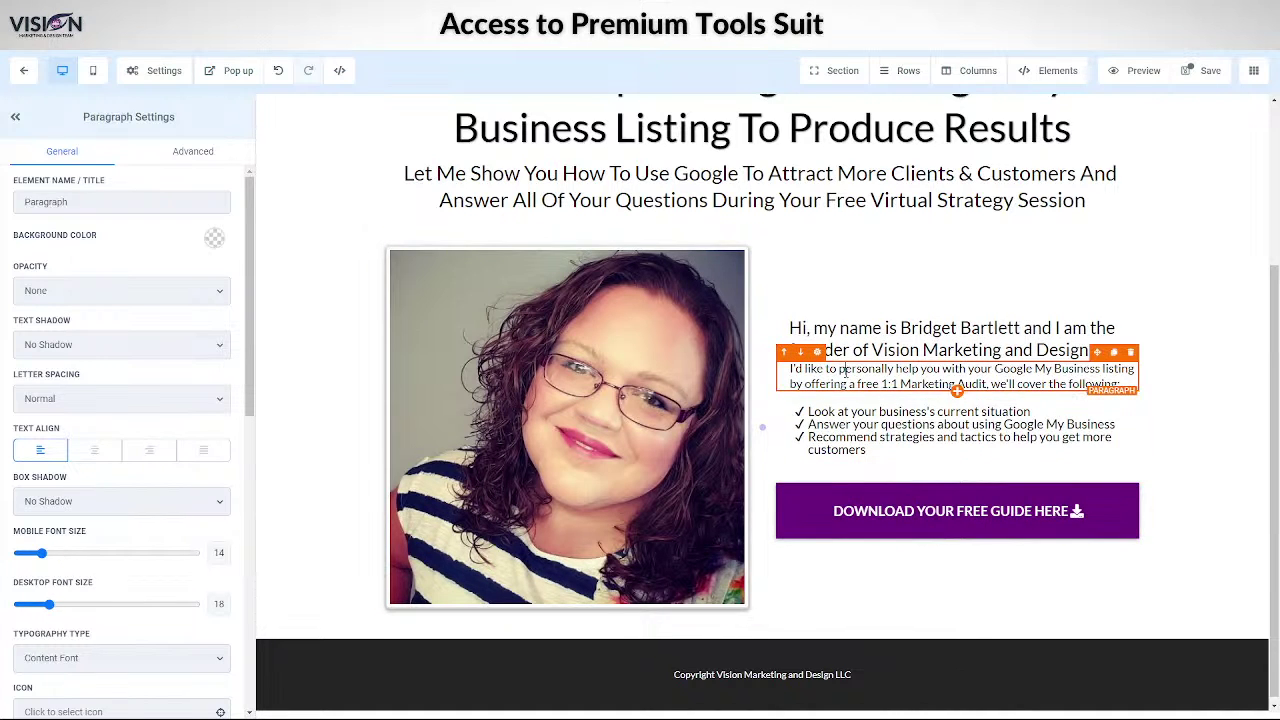
pyautogui.moveTo(195, 553); pyautogui.dragTo(42, 553)
pyautogui.scroll(-10, 108, 610)
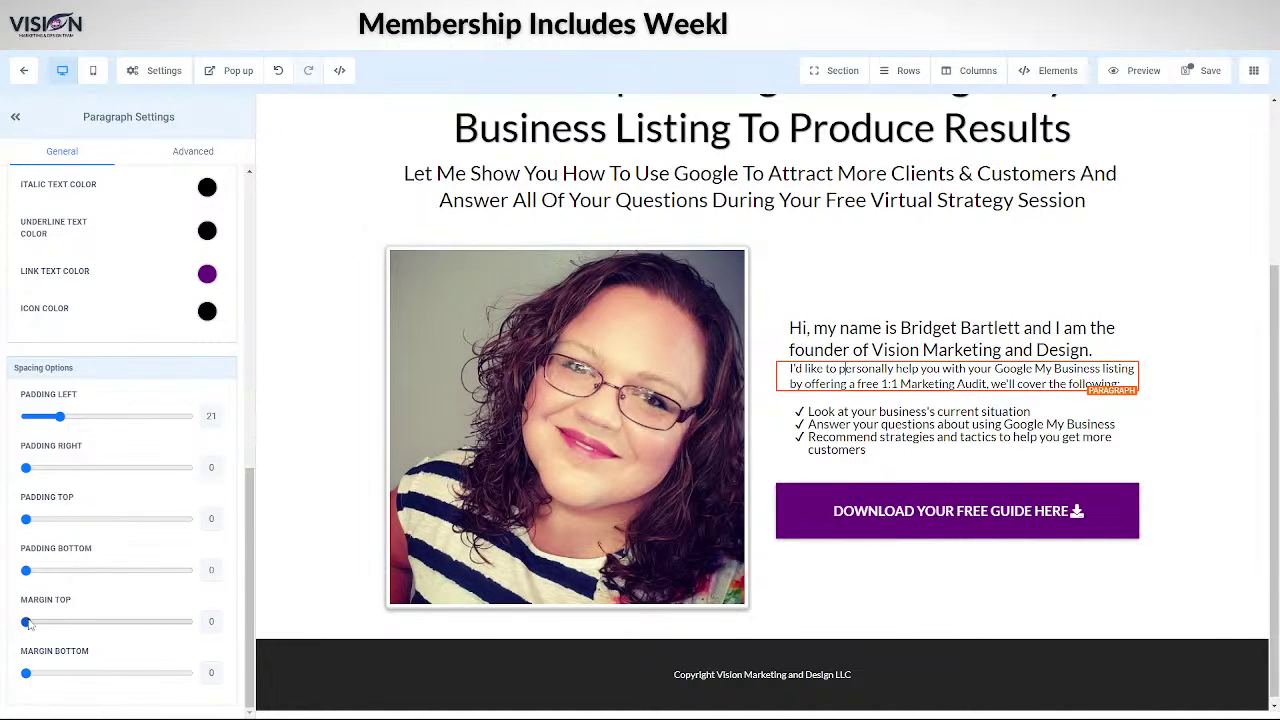
# - Give the intro paragraph a top margin of 27 and cut the bullet list's top and bottom padding to 10
pyautogui.click(28, 621)
pyautogui.moveTo(28, 621); pyautogui.dragTo(70, 621)
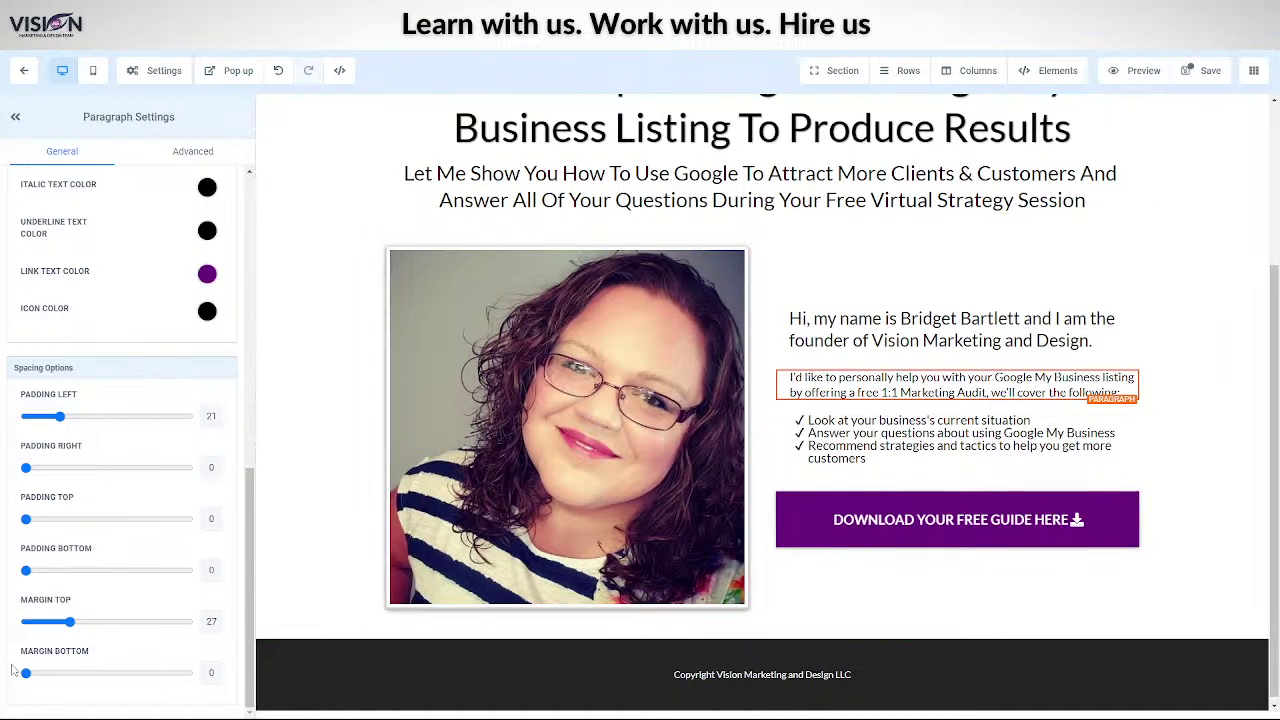
pyautogui.moveTo(30, 675)
pyautogui.mouseDown()
pyautogui.moveTo(58, 674)
pyautogui.moveTo(26, 674)
pyautogui.mouseUp()
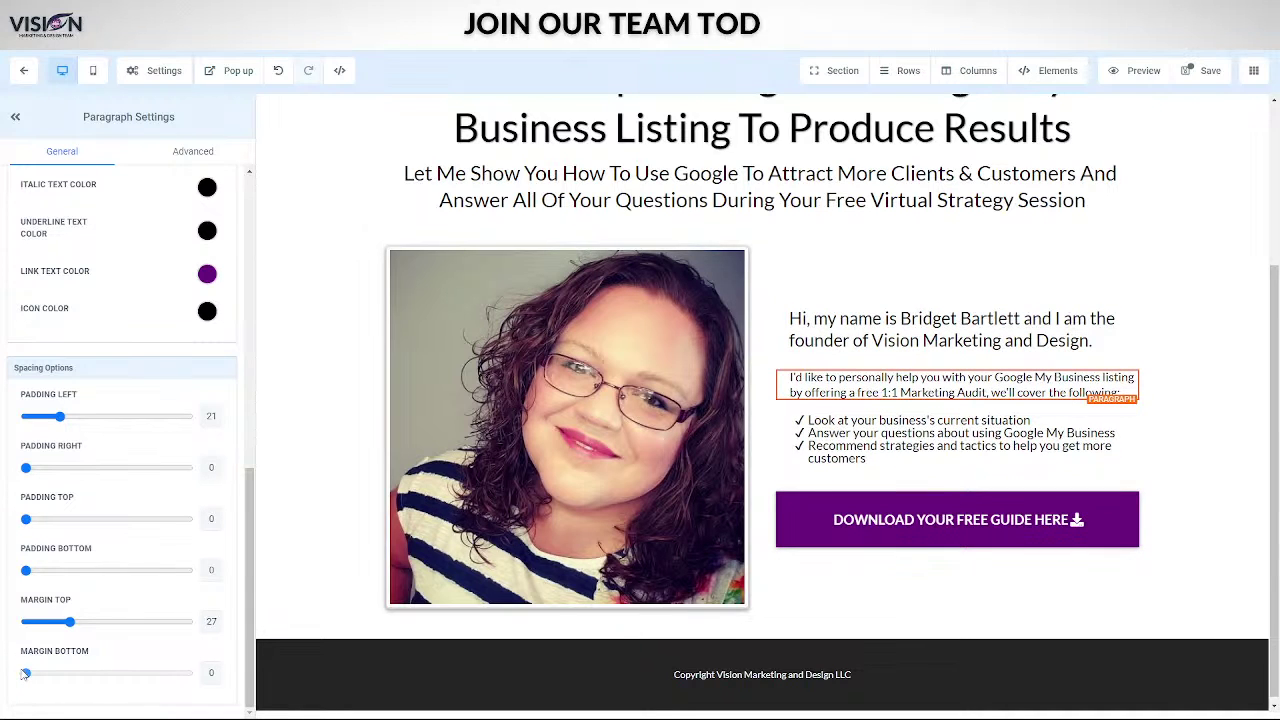
pyautogui.click(898, 440)
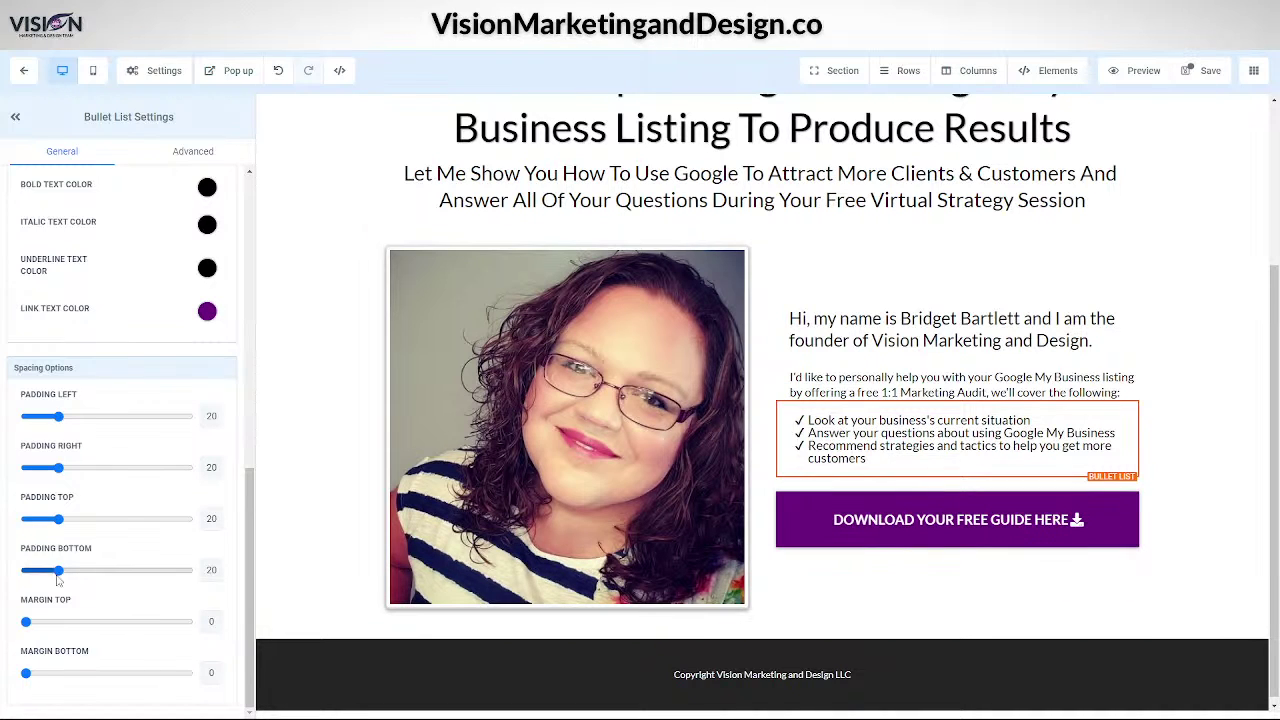
pyautogui.moveTo(60, 578); pyautogui.dragTo(44, 577)
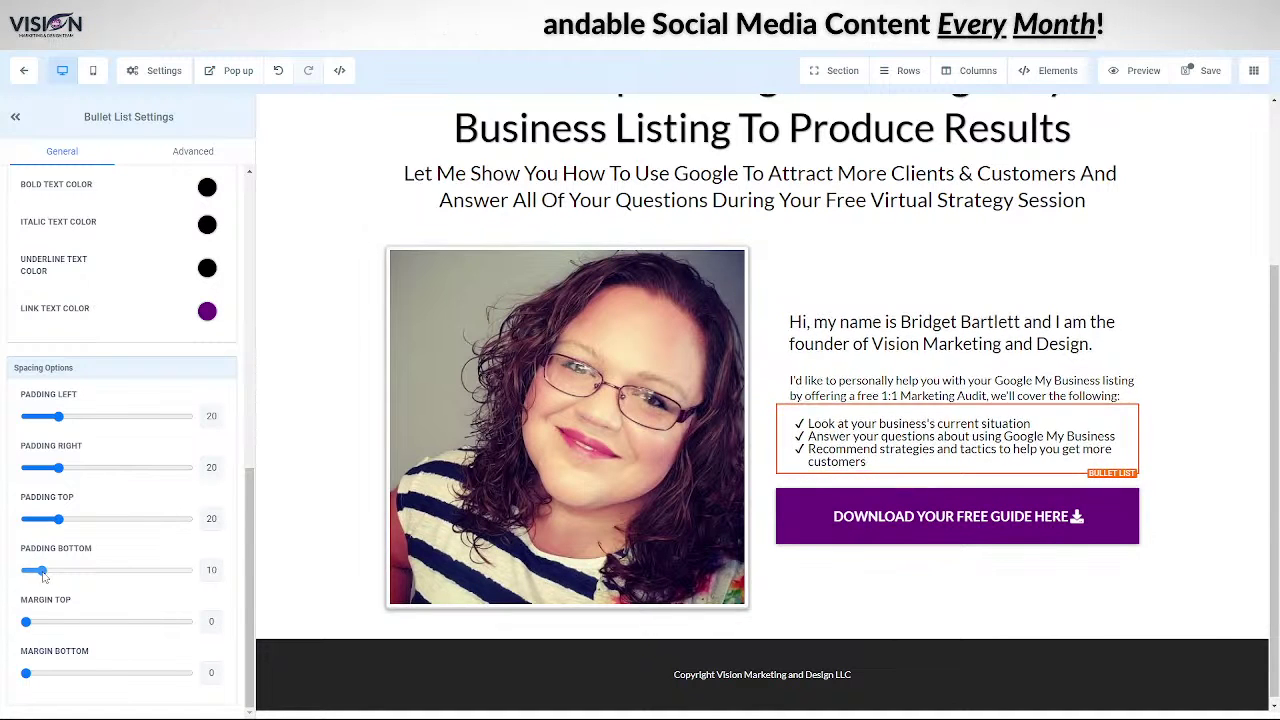
pyautogui.moveTo(58, 519); pyautogui.dragTo(43, 522)
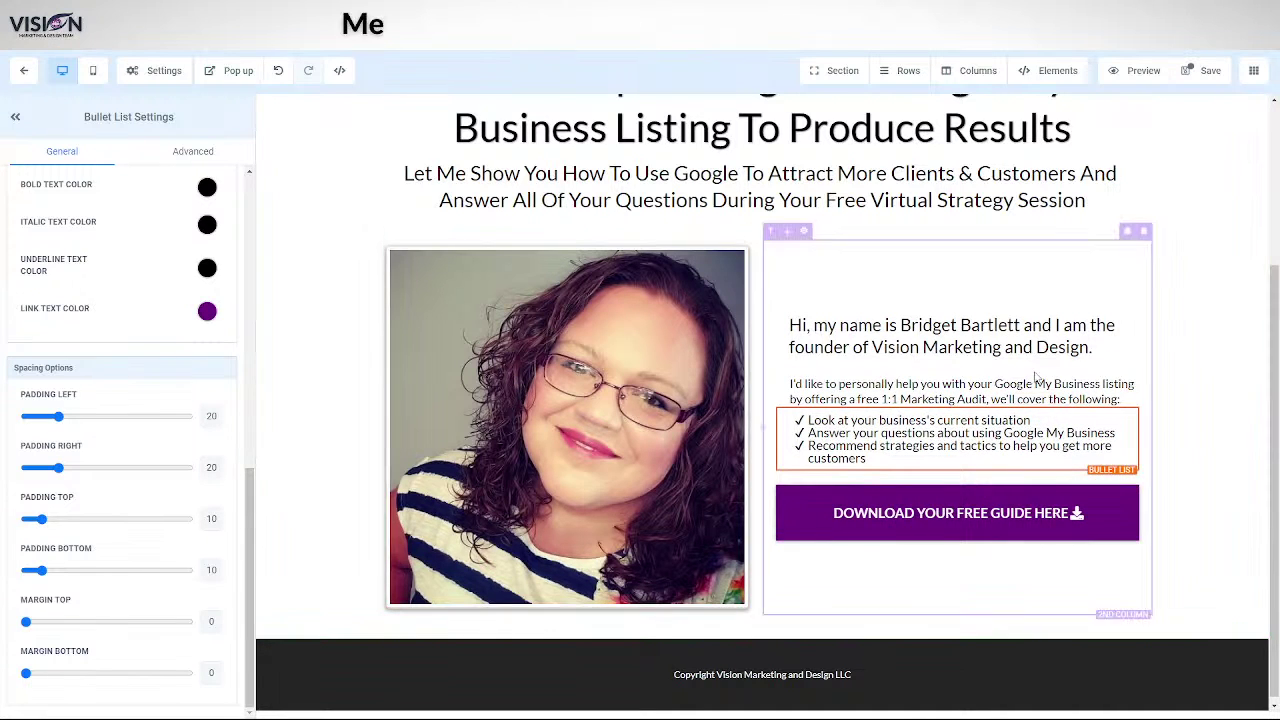
# - Set the intro paragraph's bottom margin to 10 and save the page
pyautogui.click(948, 398)
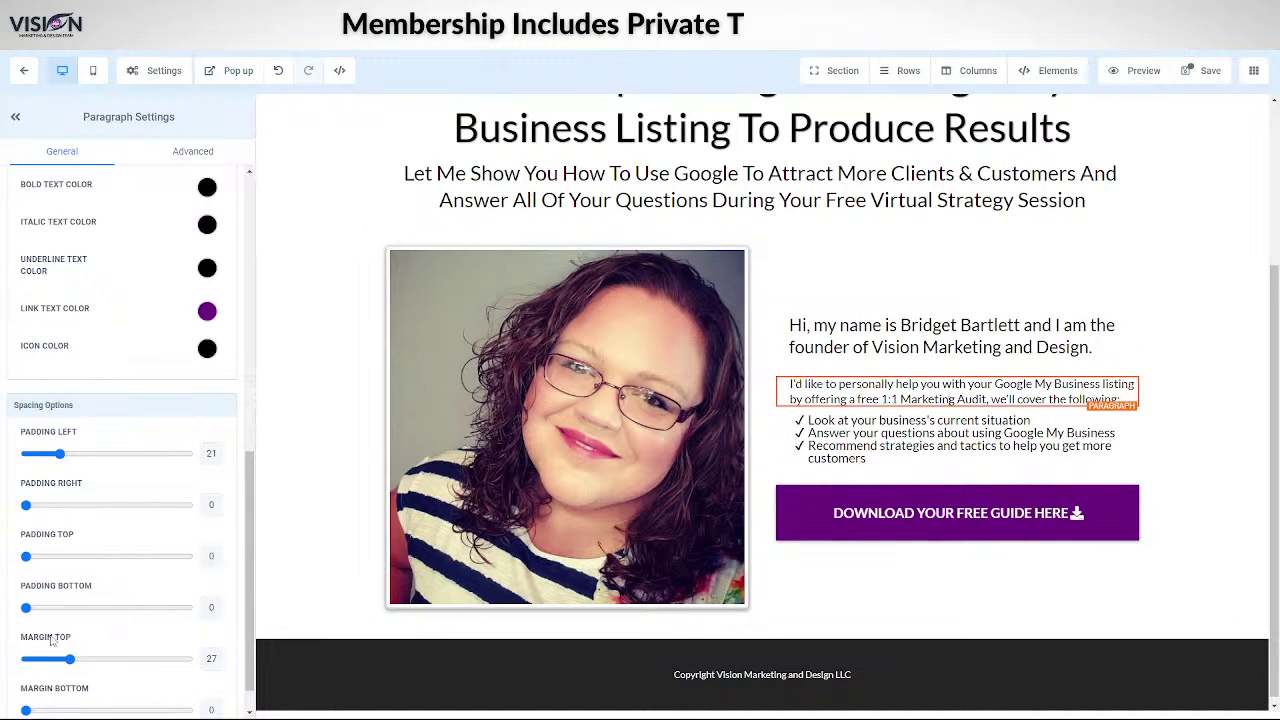
pyautogui.scroll(-1, 48, 676)
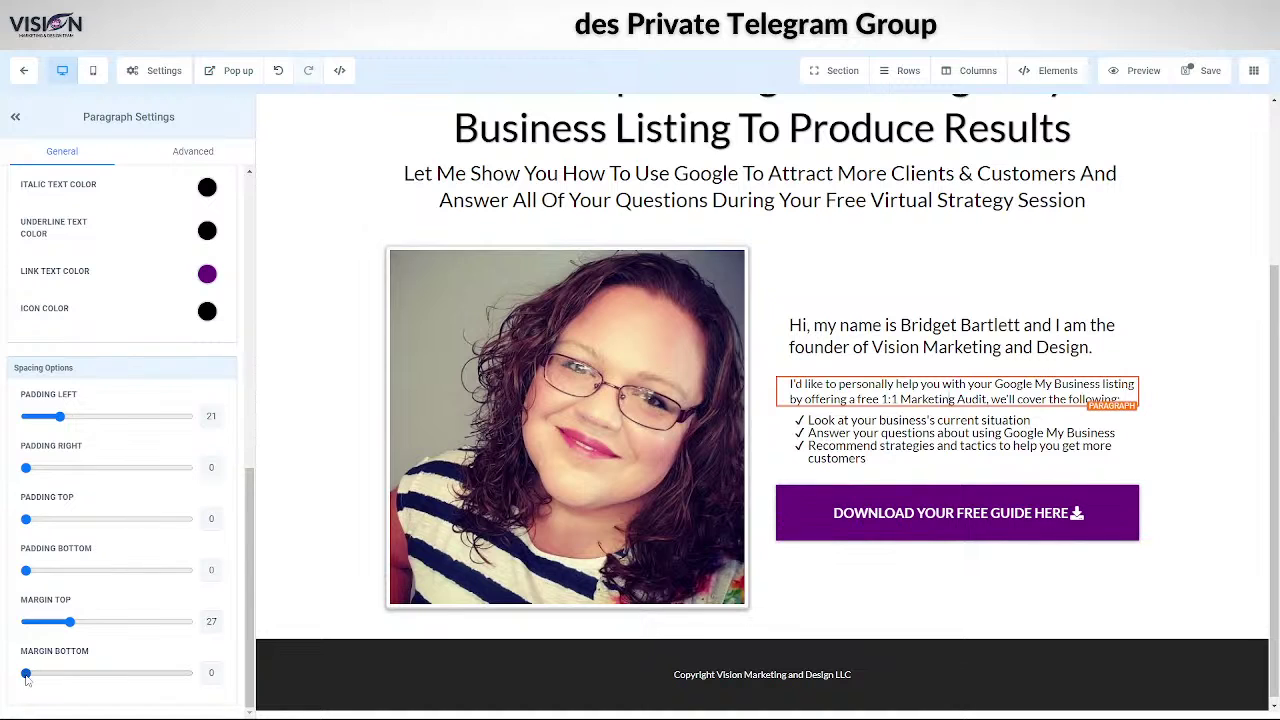
pyautogui.moveTo(26, 674); pyautogui.dragTo(44, 675)
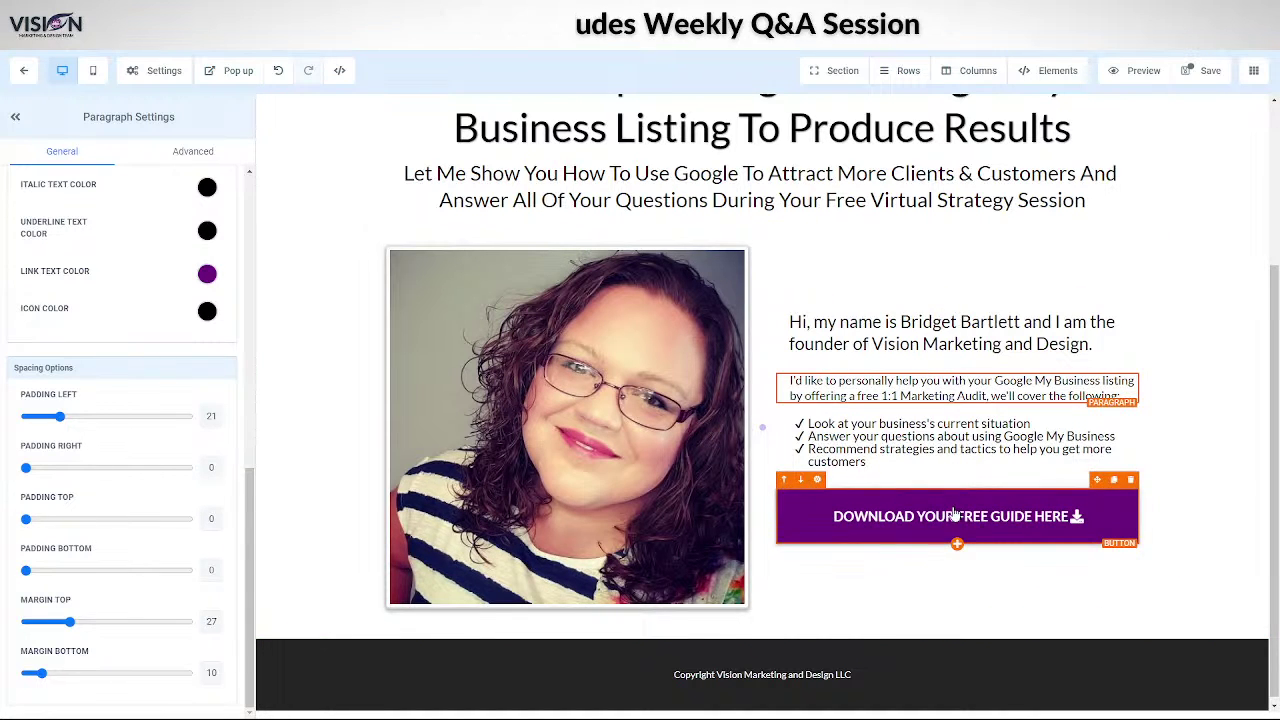
pyautogui.click(1205, 70)
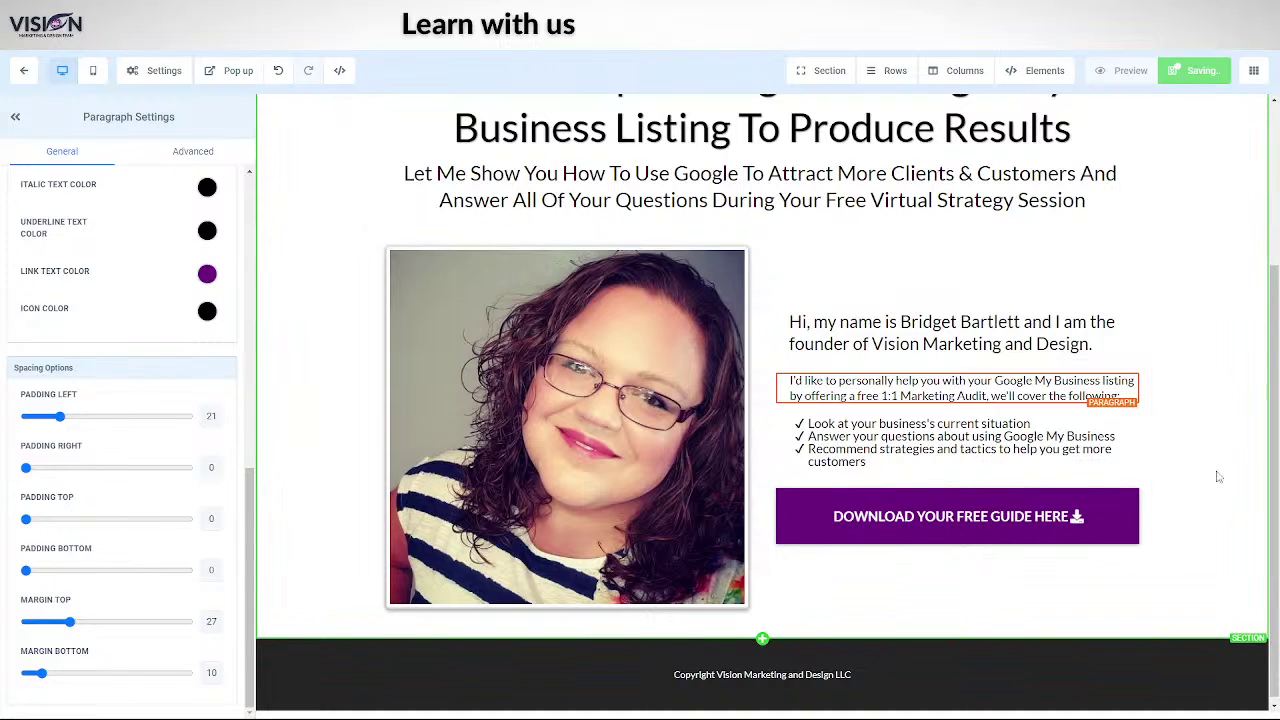
pyautogui.scroll(1, 1190, 599)
pyautogui.scroll(4, 1190, 599)
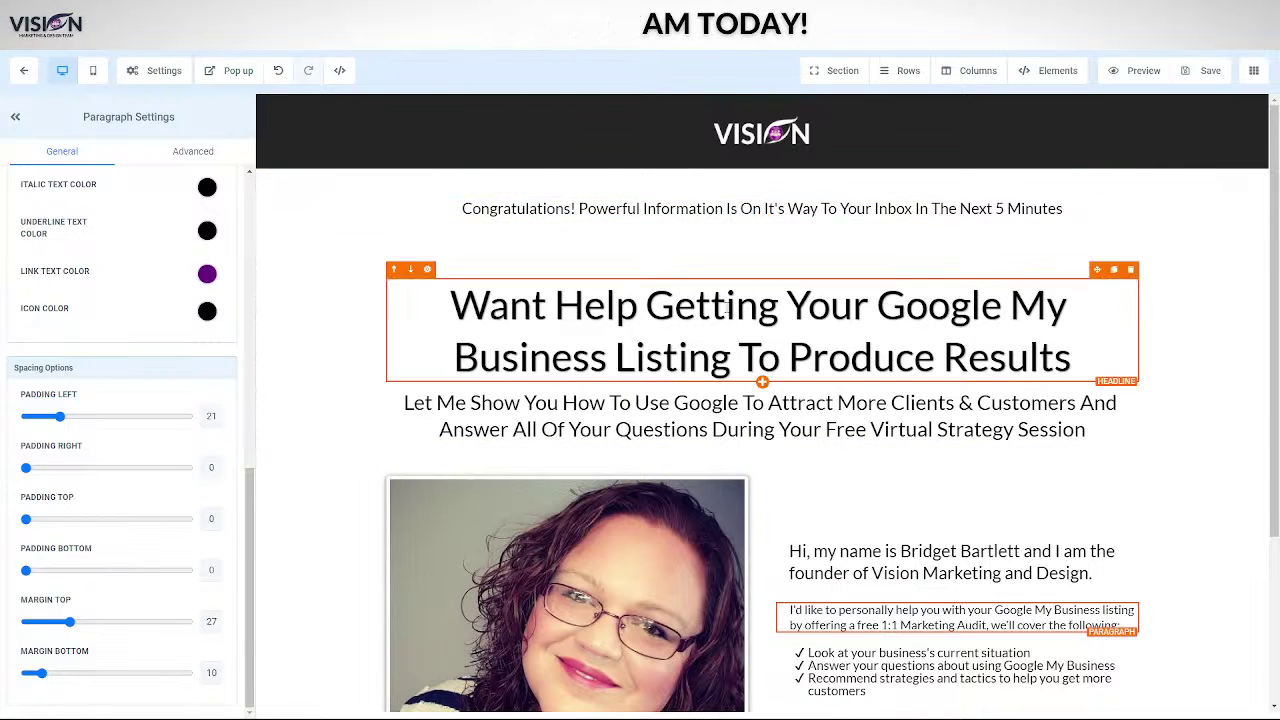
# - Remove the top padding from the headline's column and its 1 Column Row
pyautogui.click(636, 275)
pyautogui.scroll(3, 77, 361)
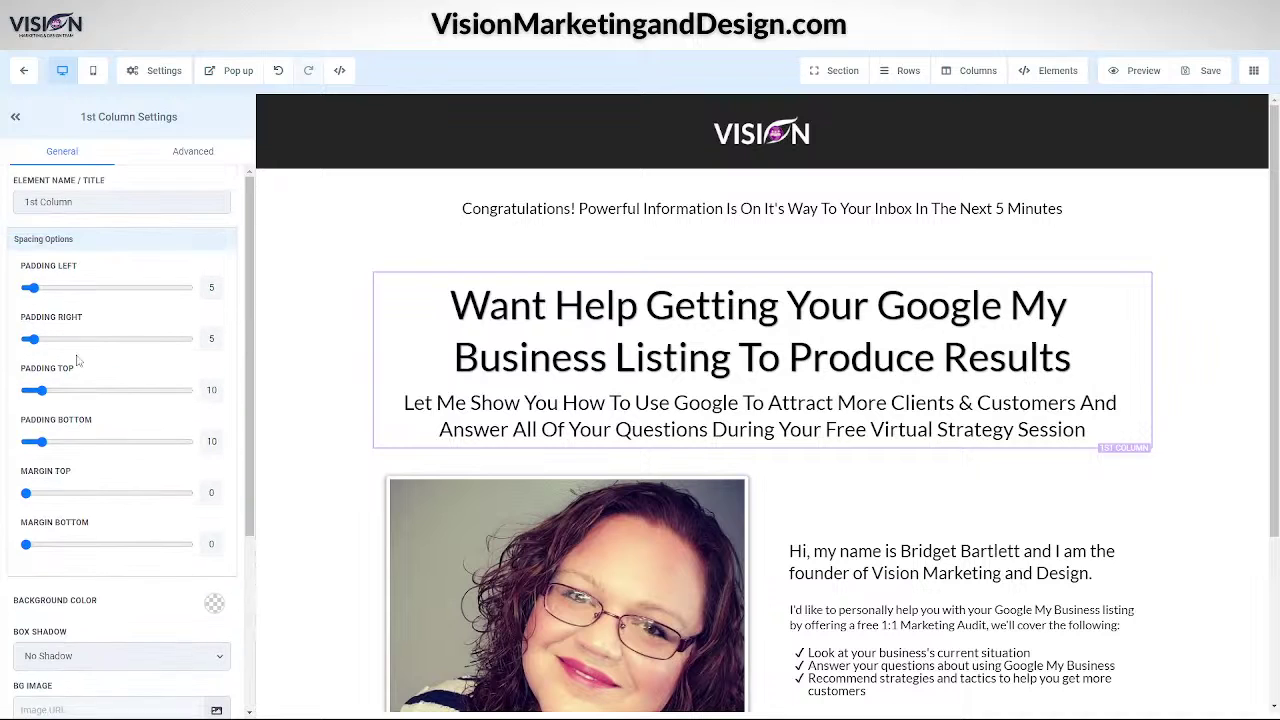
pyautogui.moveTo(40, 391); pyautogui.dragTo(10, 392)
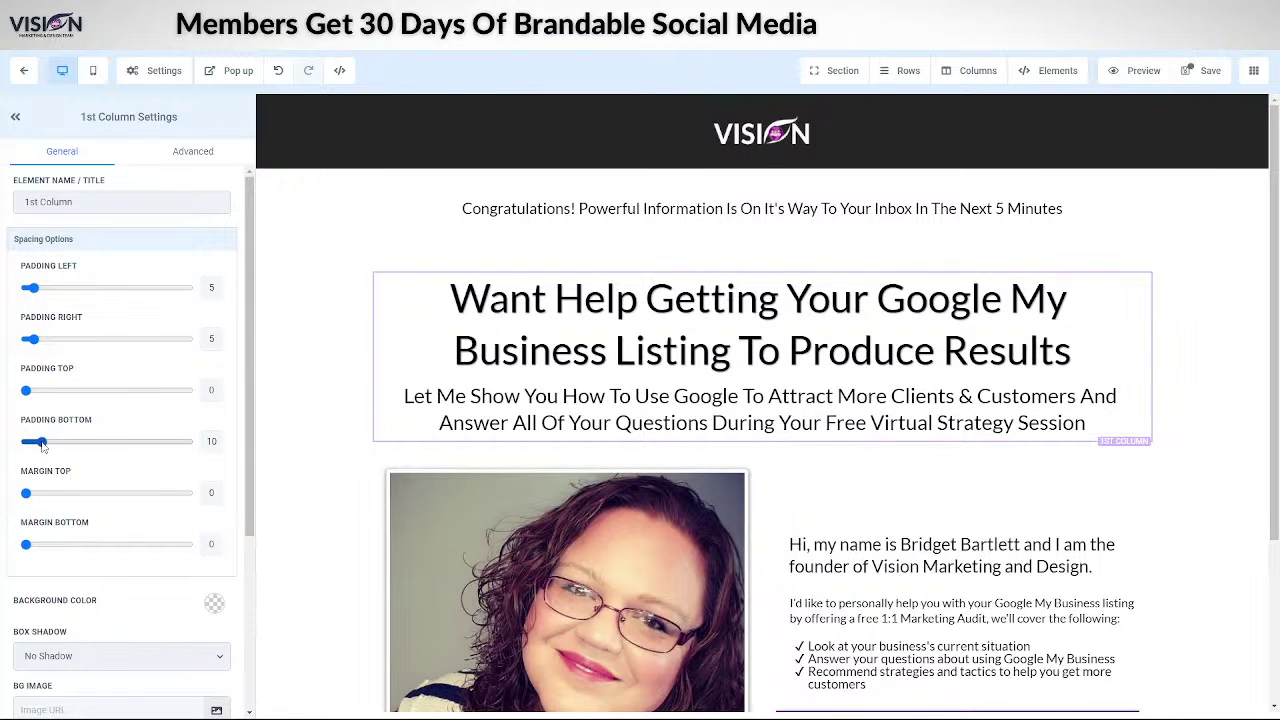
pyautogui.click(668, 268)
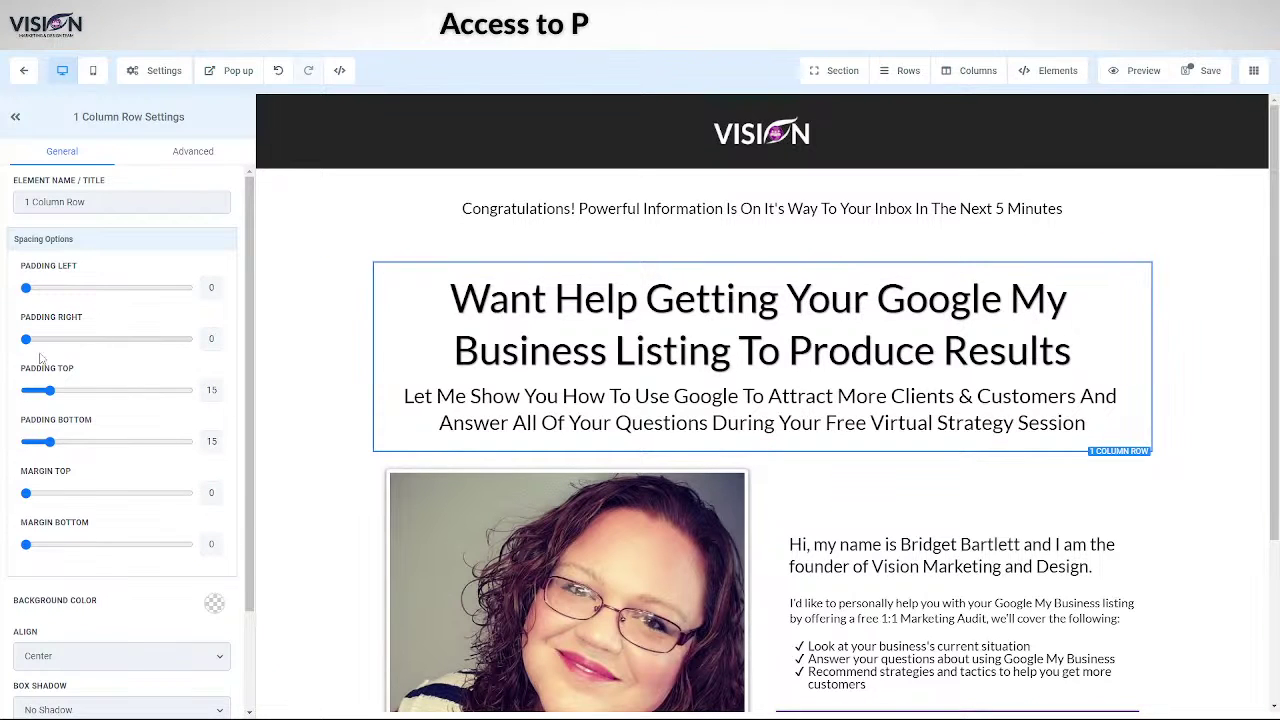
pyautogui.moveTo(50, 392); pyautogui.dragTo(26, 391)
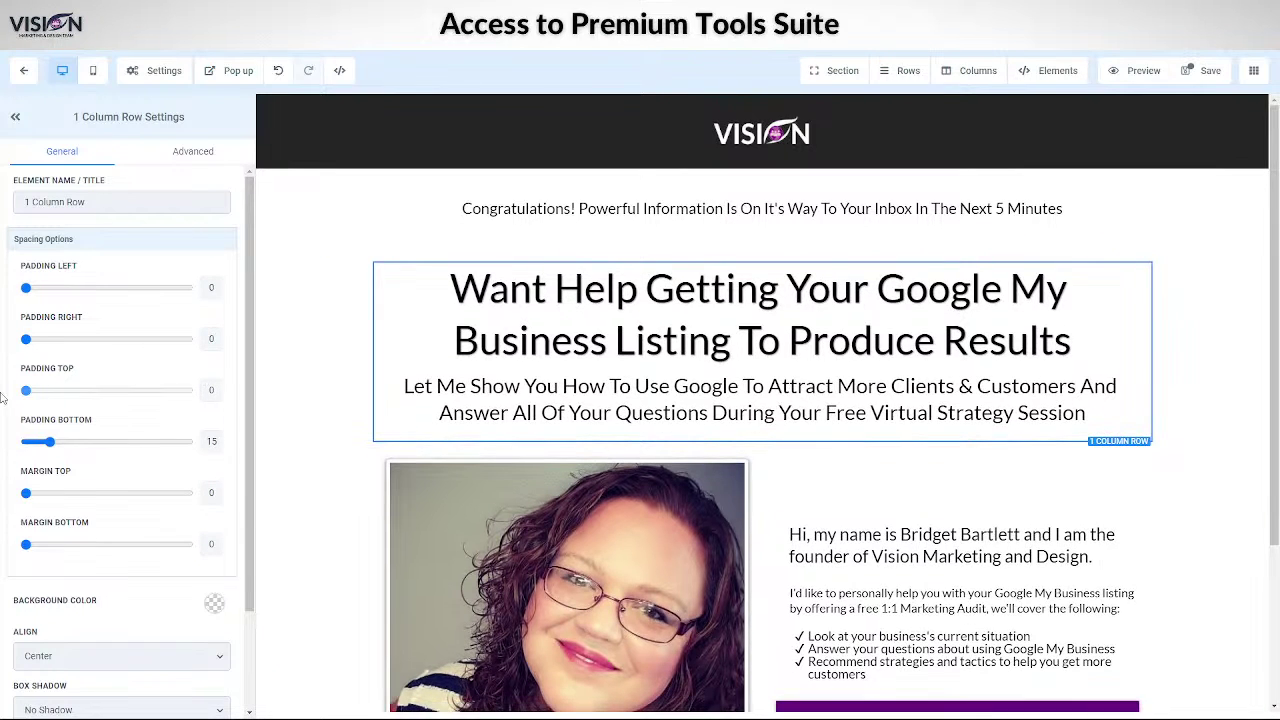
pyautogui.click(590, 256)
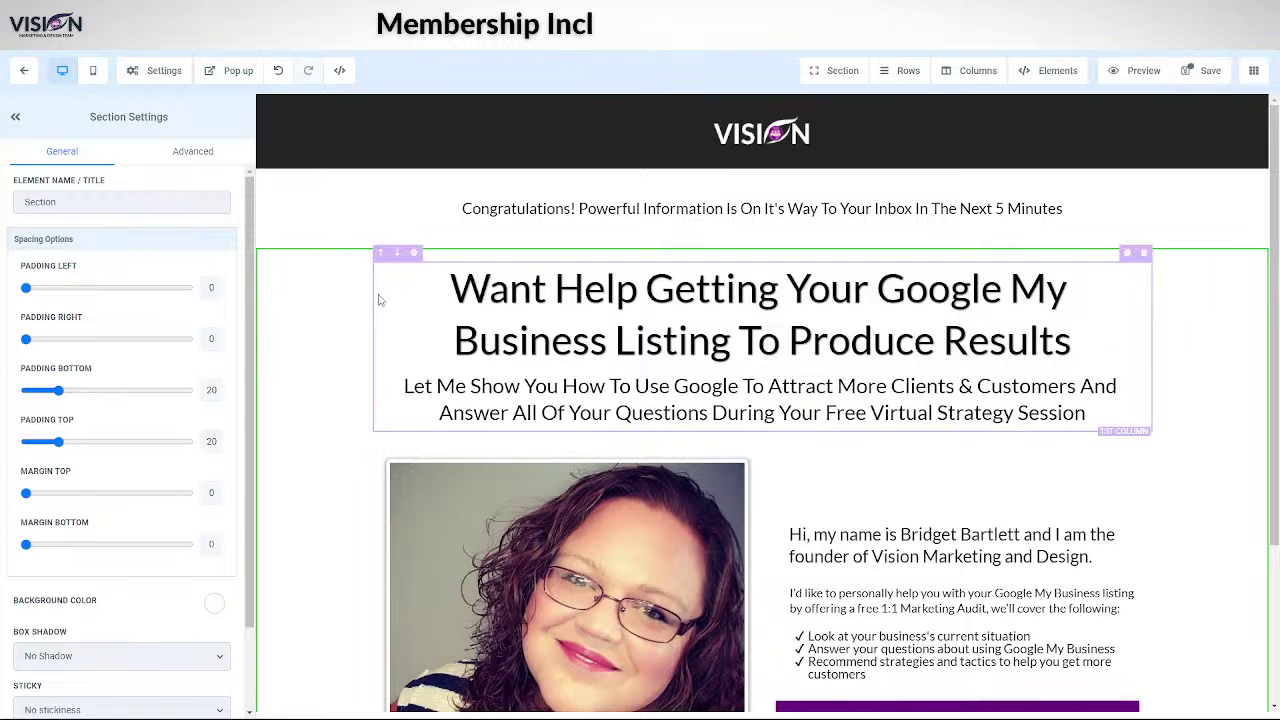
# - Zero the Congratulations sub-headline column's top and bottom padding and save the page
pyautogui.click(545, 208)
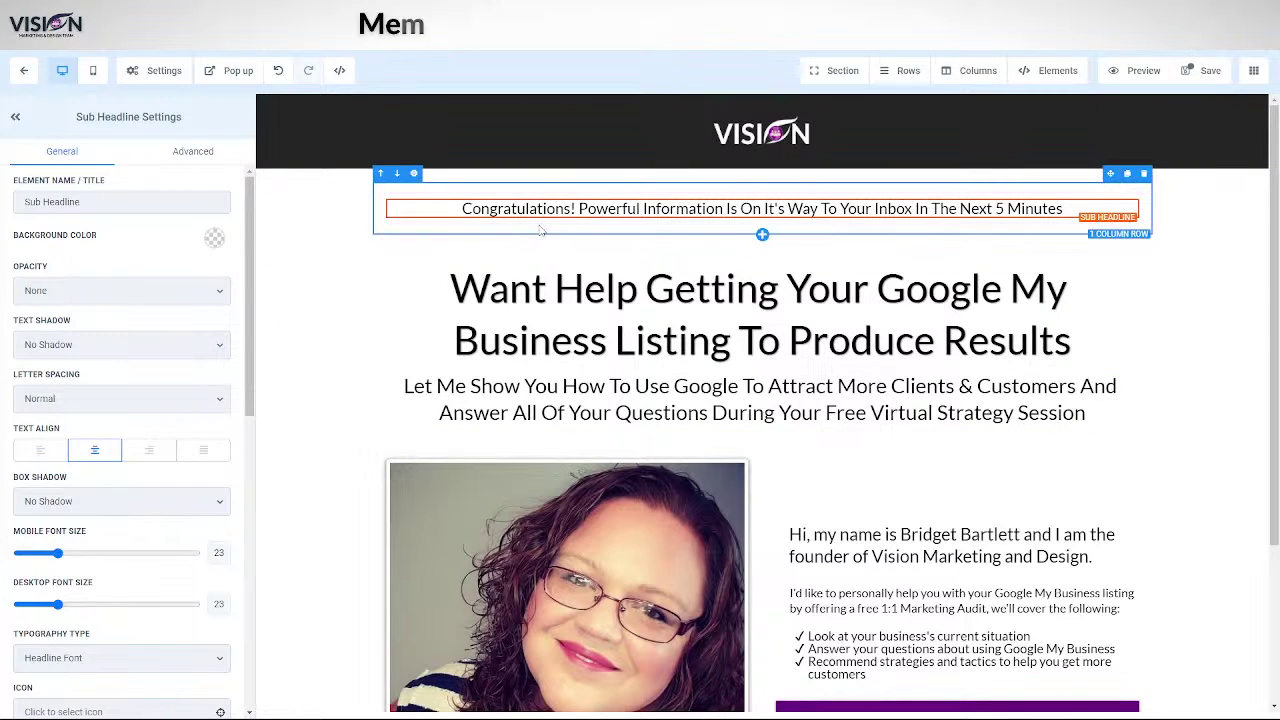
pyautogui.click(540, 230)
pyautogui.click(745, 209)
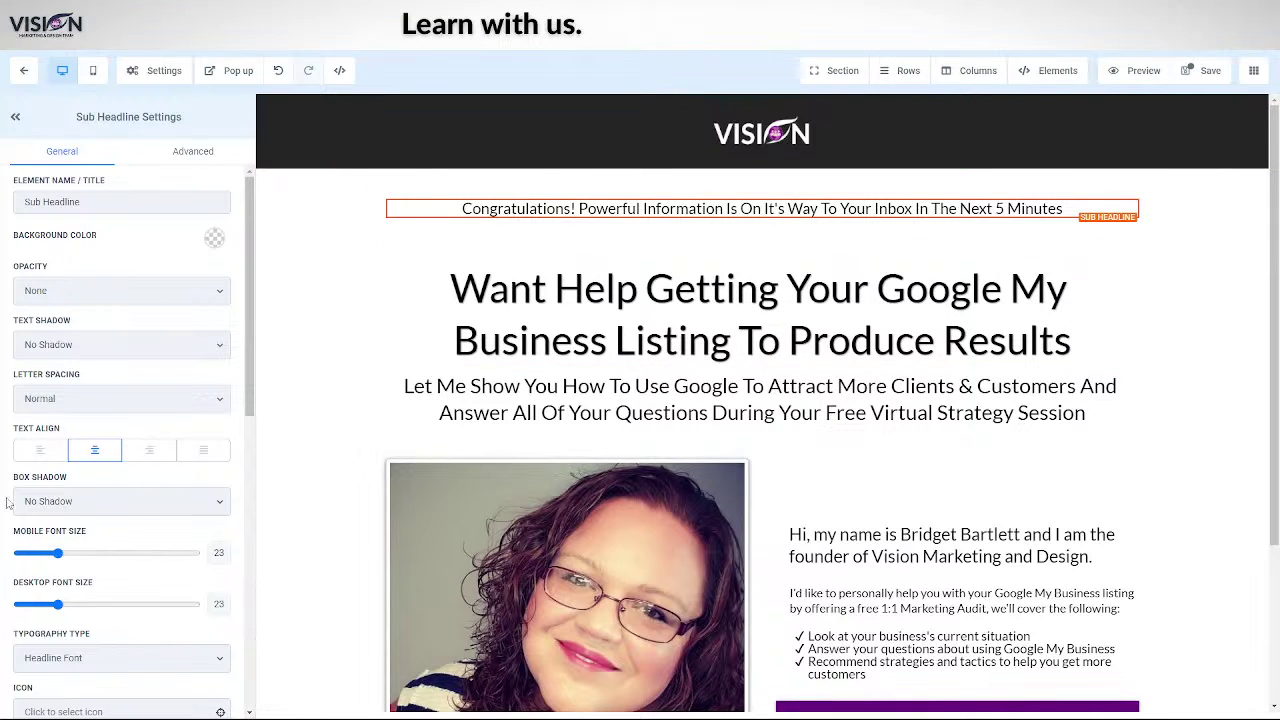
pyautogui.scroll(-10, 108, 514)
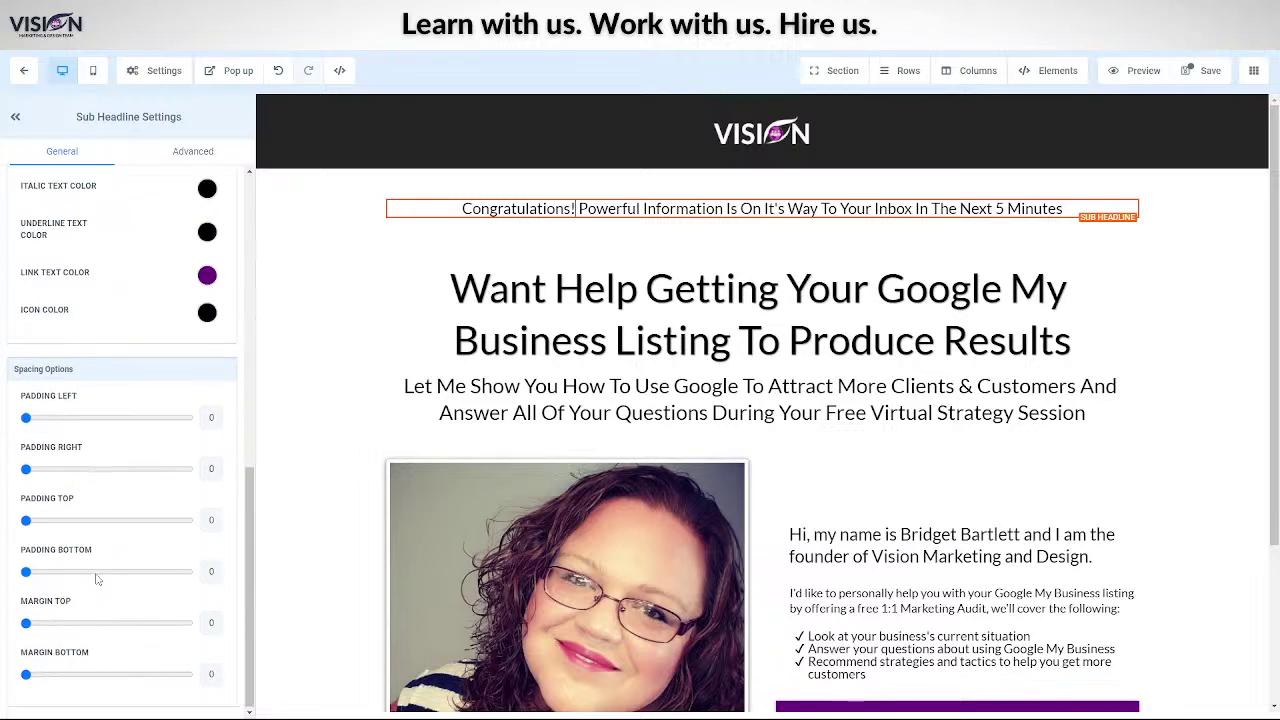
pyautogui.click(518, 226)
pyautogui.scroll(5, 17, 283)
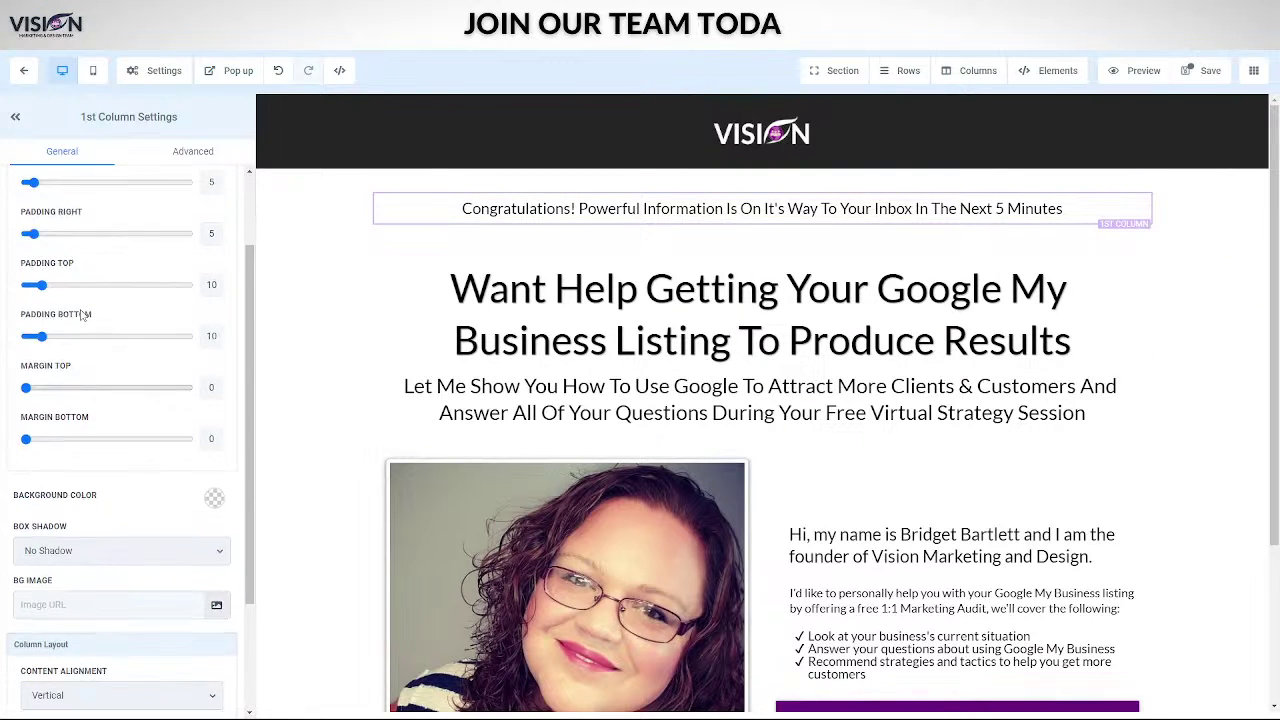
pyautogui.moveTo(40, 391); pyautogui.dragTo(22, 392)
pyautogui.moveTo(41, 441); pyautogui.dragTo(24, 441)
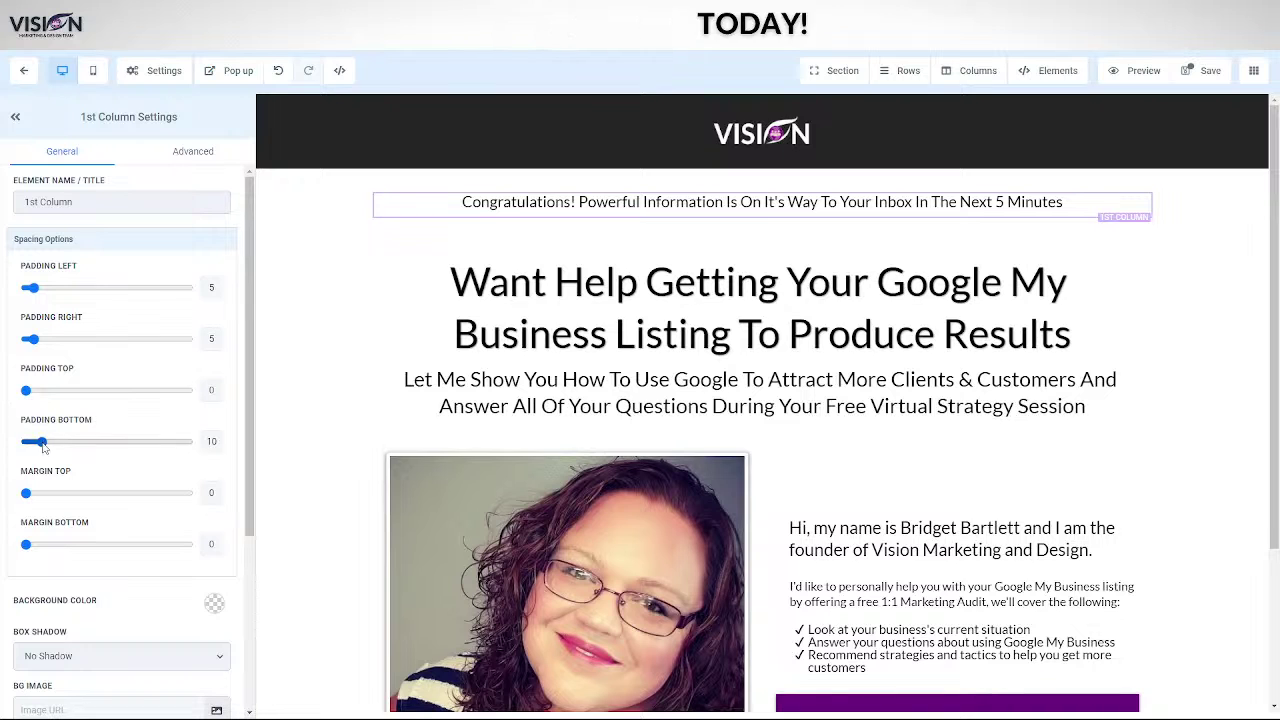
pyautogui.click(1196, 405)
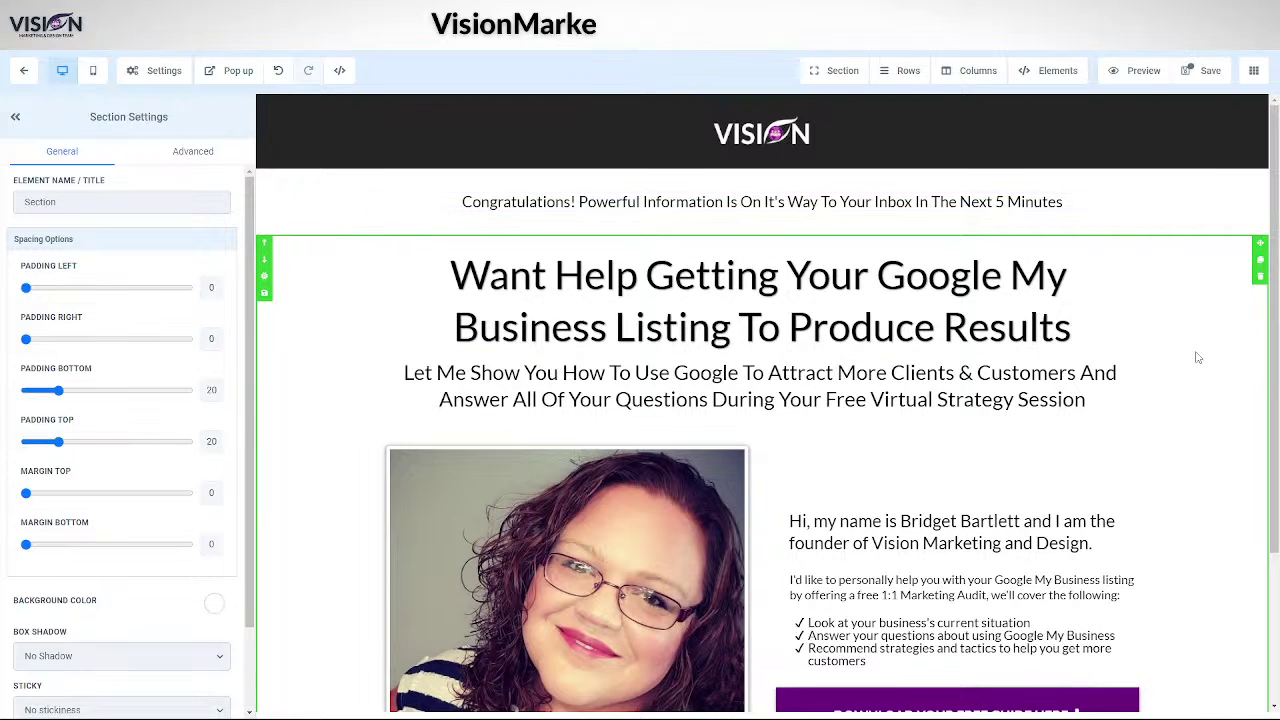
pyautogui.click(1203, 70)
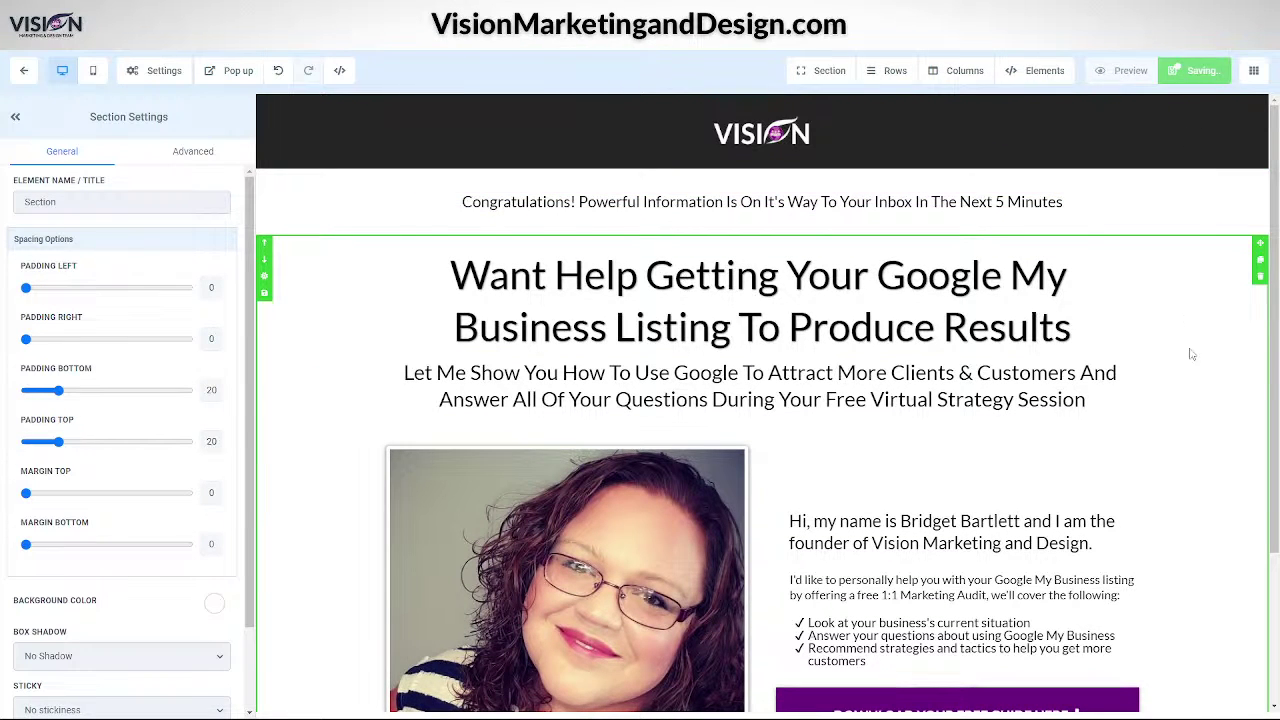
pyautogui.scroll(-2, 1191, 457)
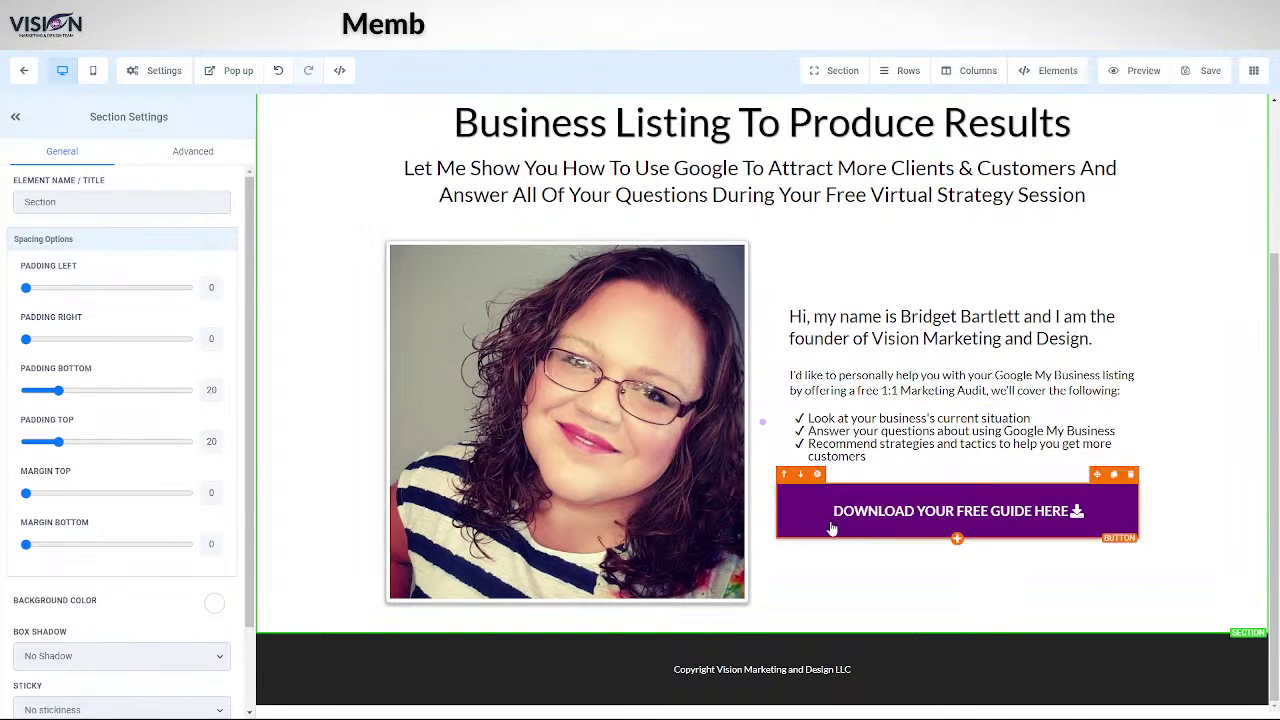
# - Select the download guide button at the page bottom and bring up the Section add options
pyautogui.click(940, 513)
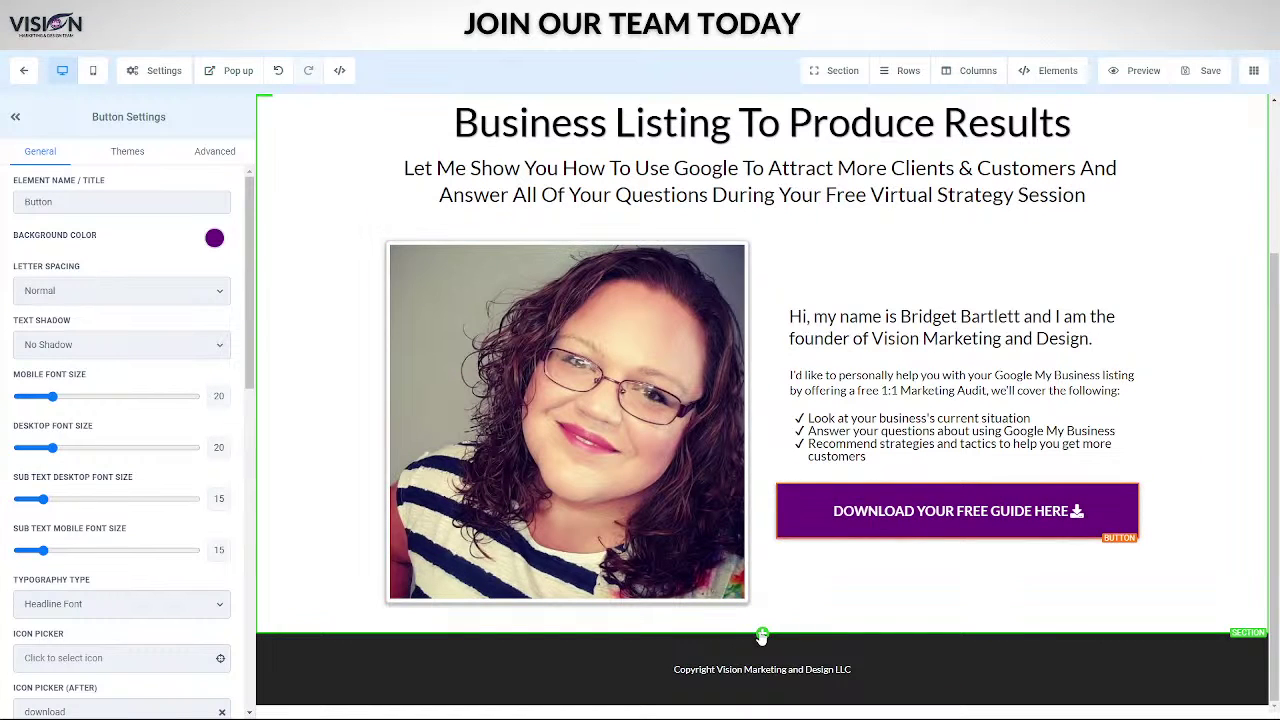
pyautogui.click(822, 72)
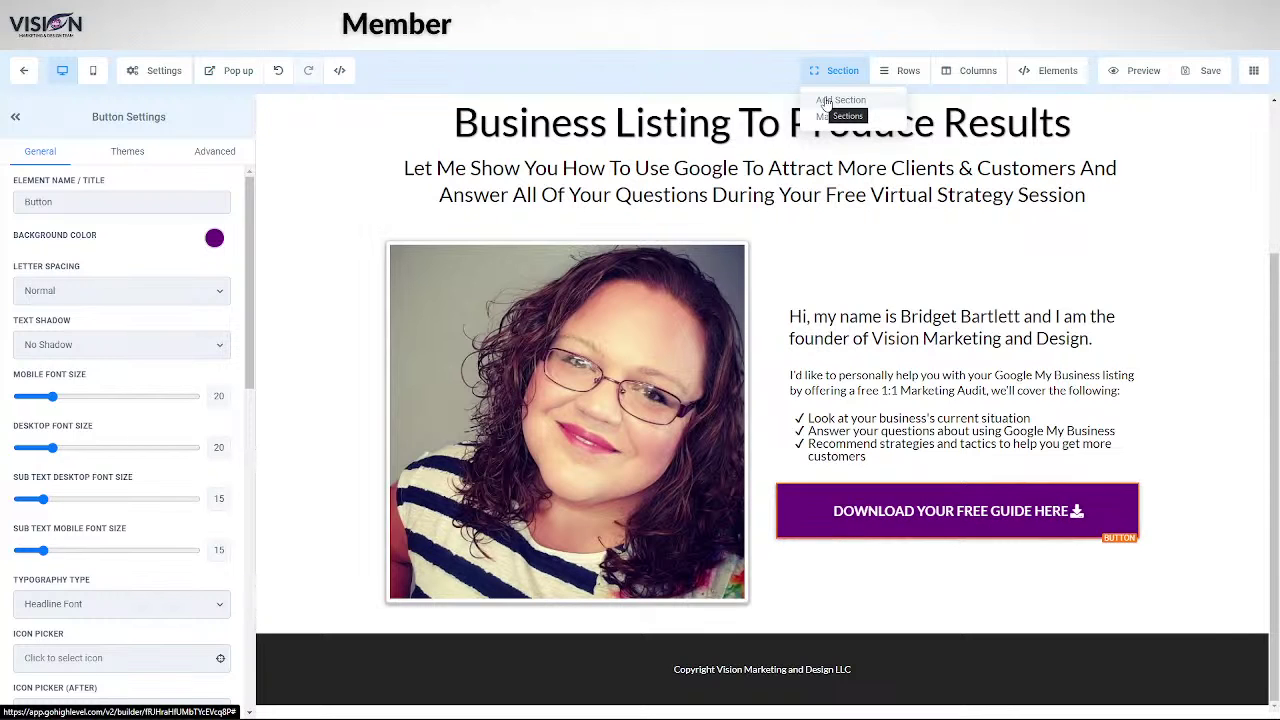
# - Add a full-width section at the bottom with a one-column row holding a Client Testimonials reviews widget
pyautogui.click(838, 101)
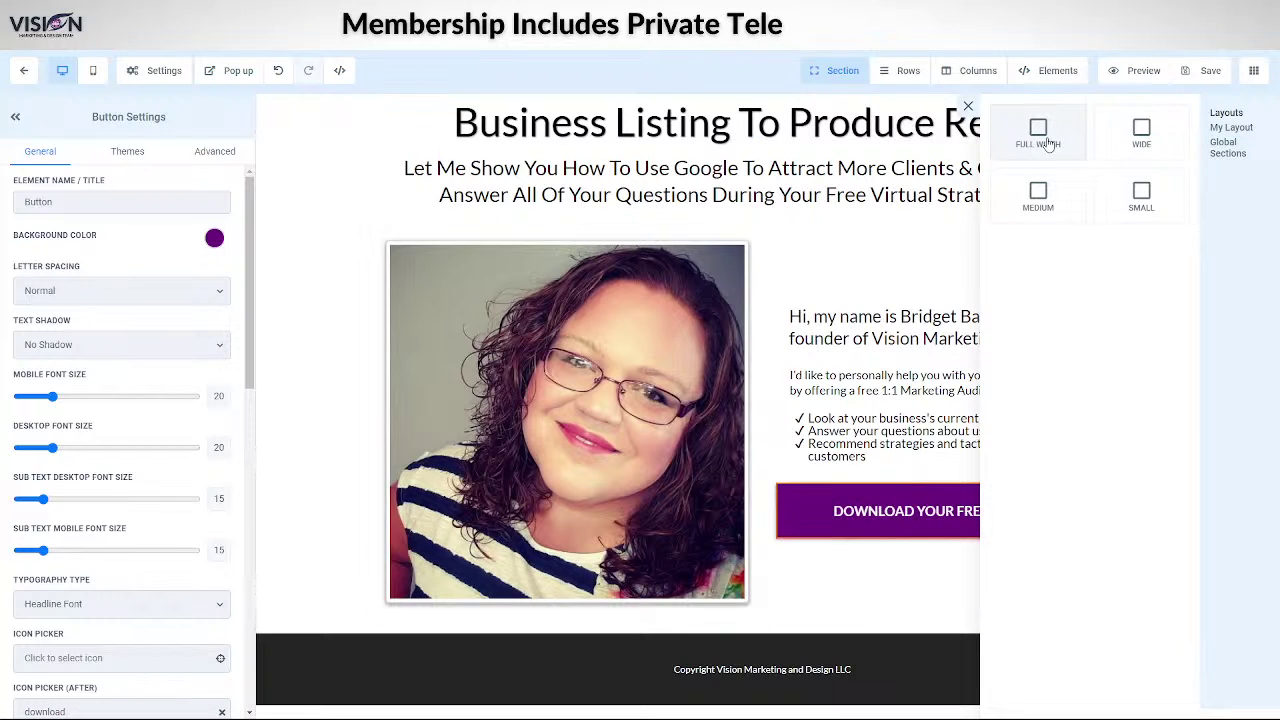
pyautogui.moveTo(1047, 143); pyautogui.dragTo(726, 640)
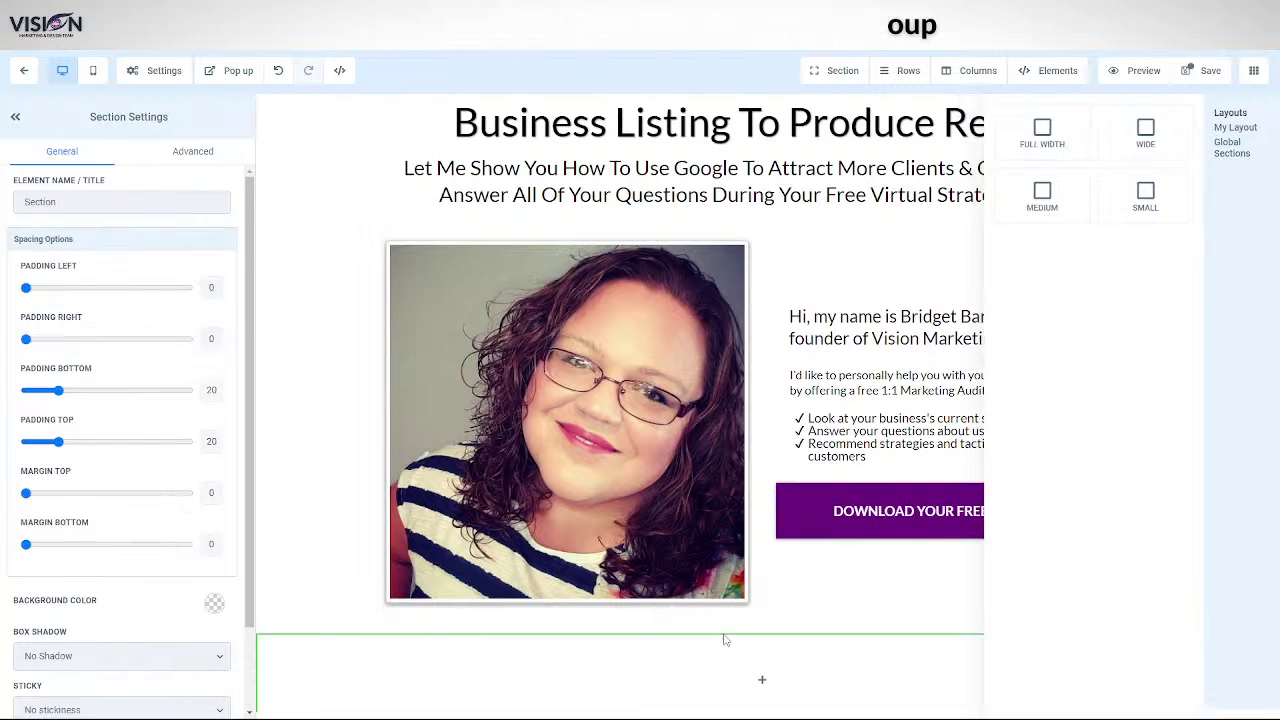
pyautogui.scroll(-1, 757, 623)
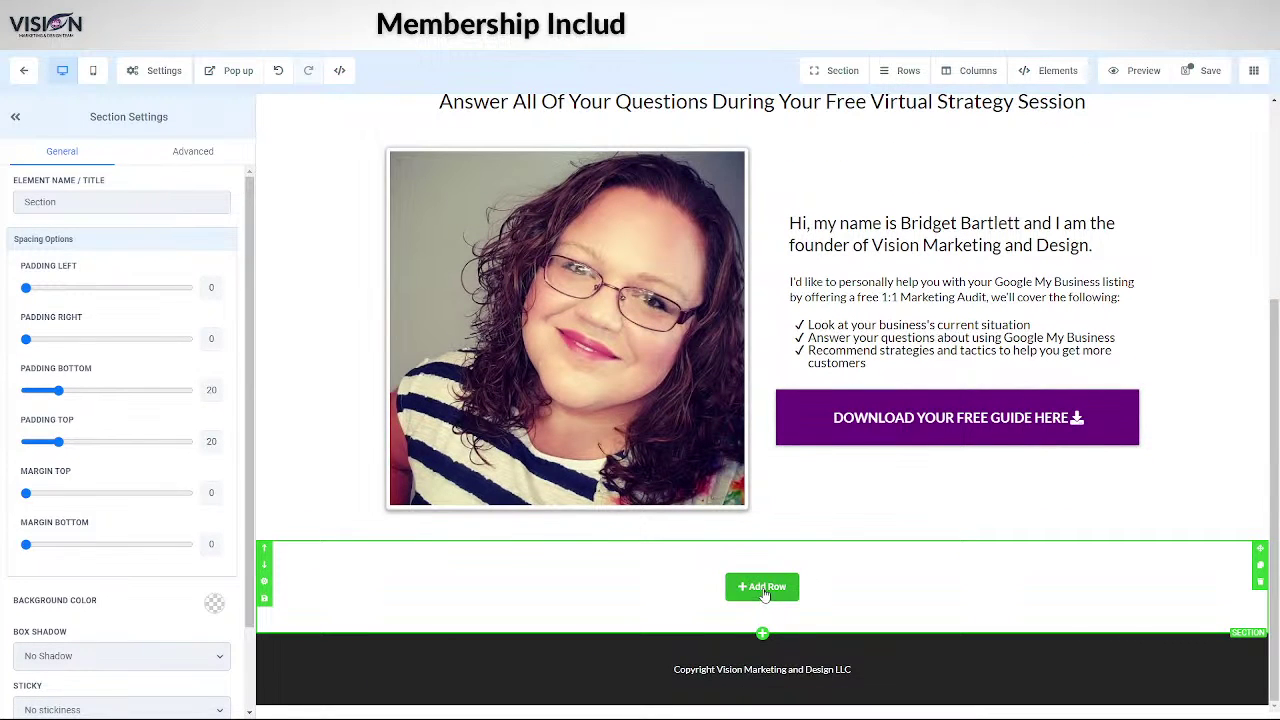
pyautogui.click(765, 593)
pyautogui.click(1114, 171)
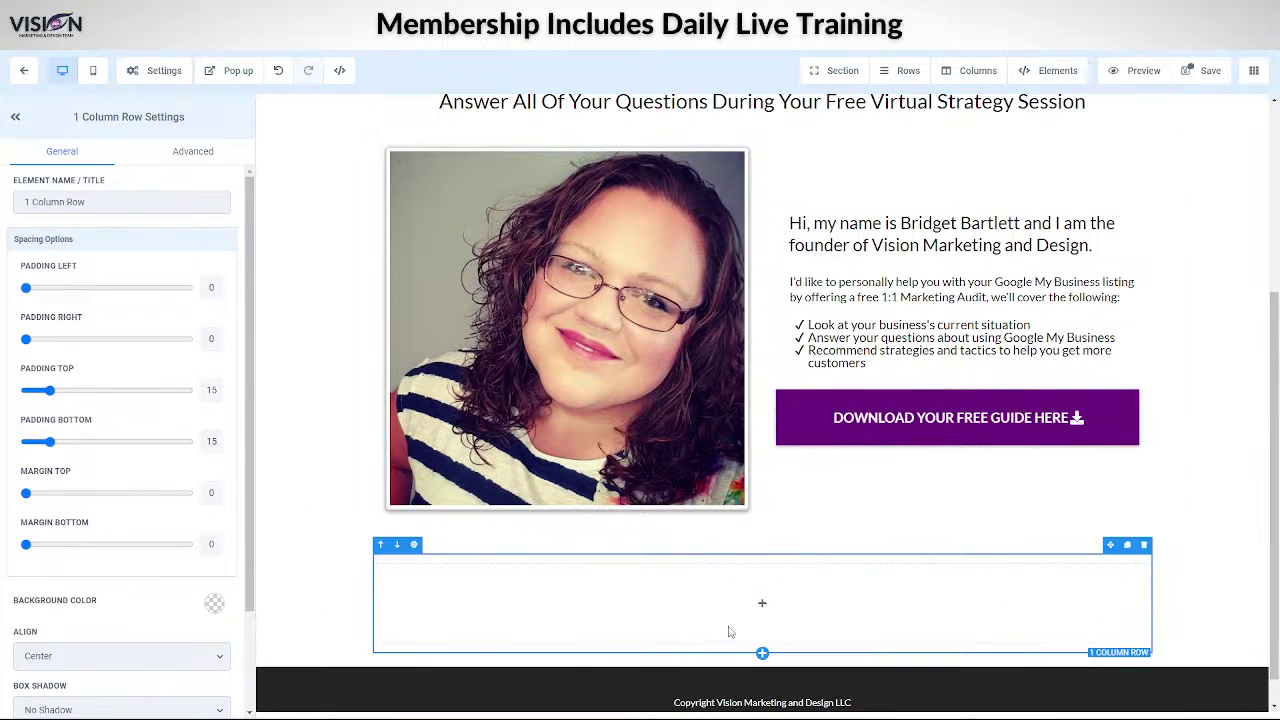
pyautogui.click(757, 603)
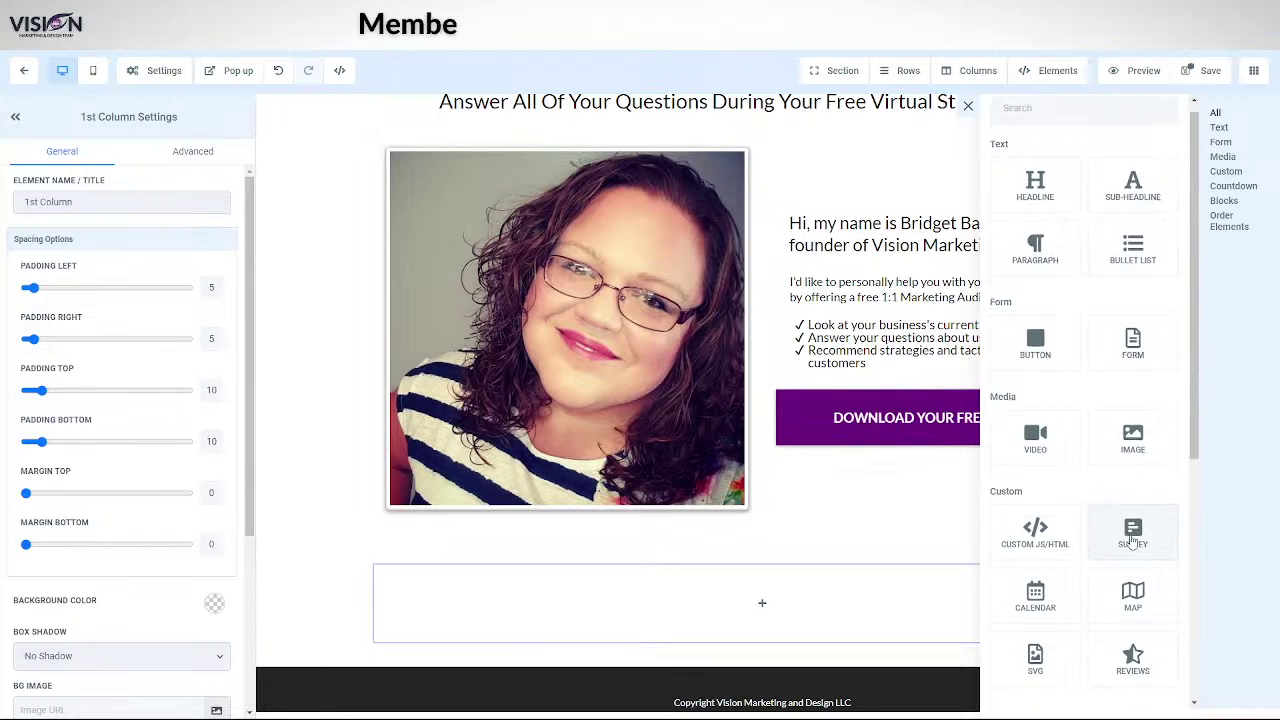
pyautogui.scroll(-5, 1133, 540)
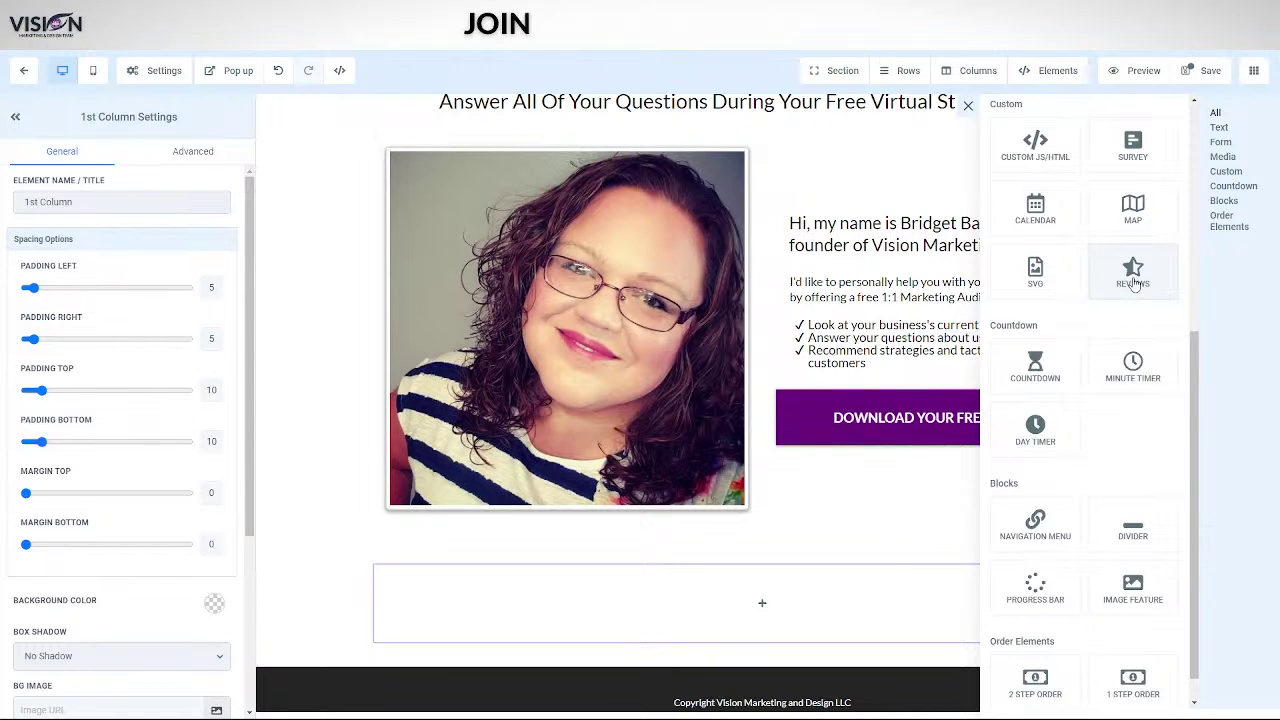
pyautogui.click(1133, 280)
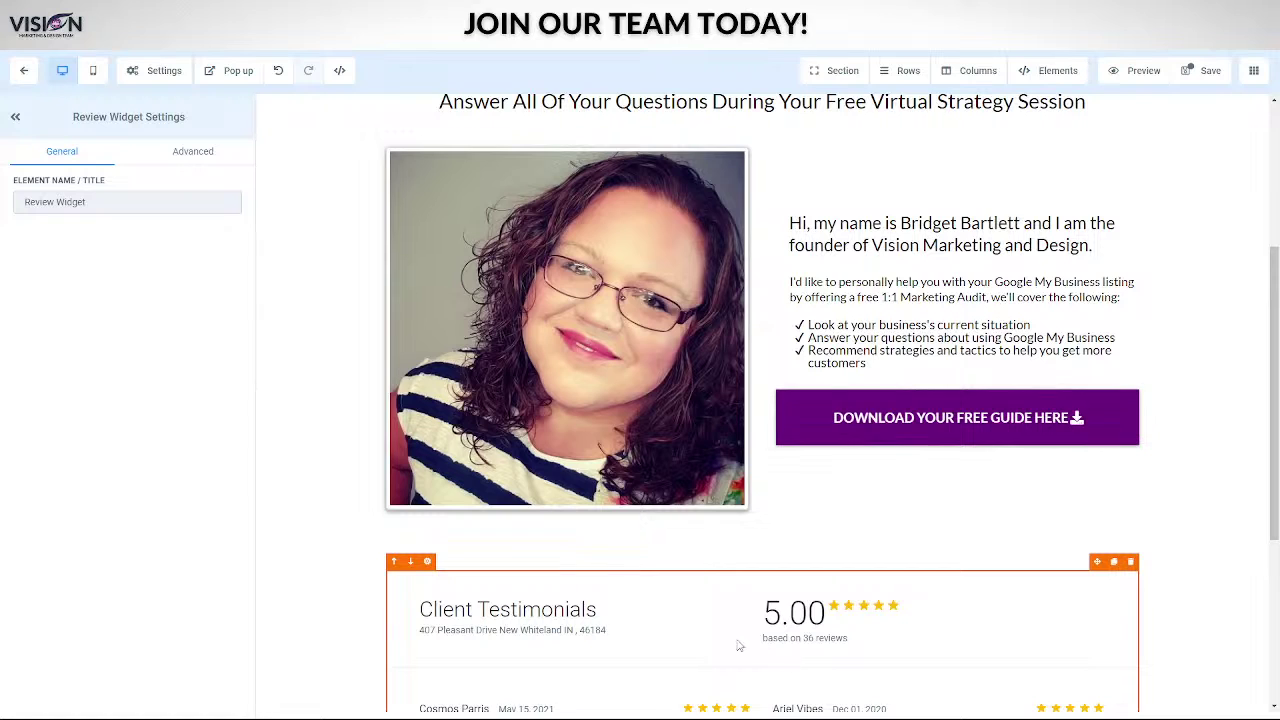
# - Check the new Client Testimonials review widget, then save the thank-you page
pyautogui.scroll(-3, 739, 646)
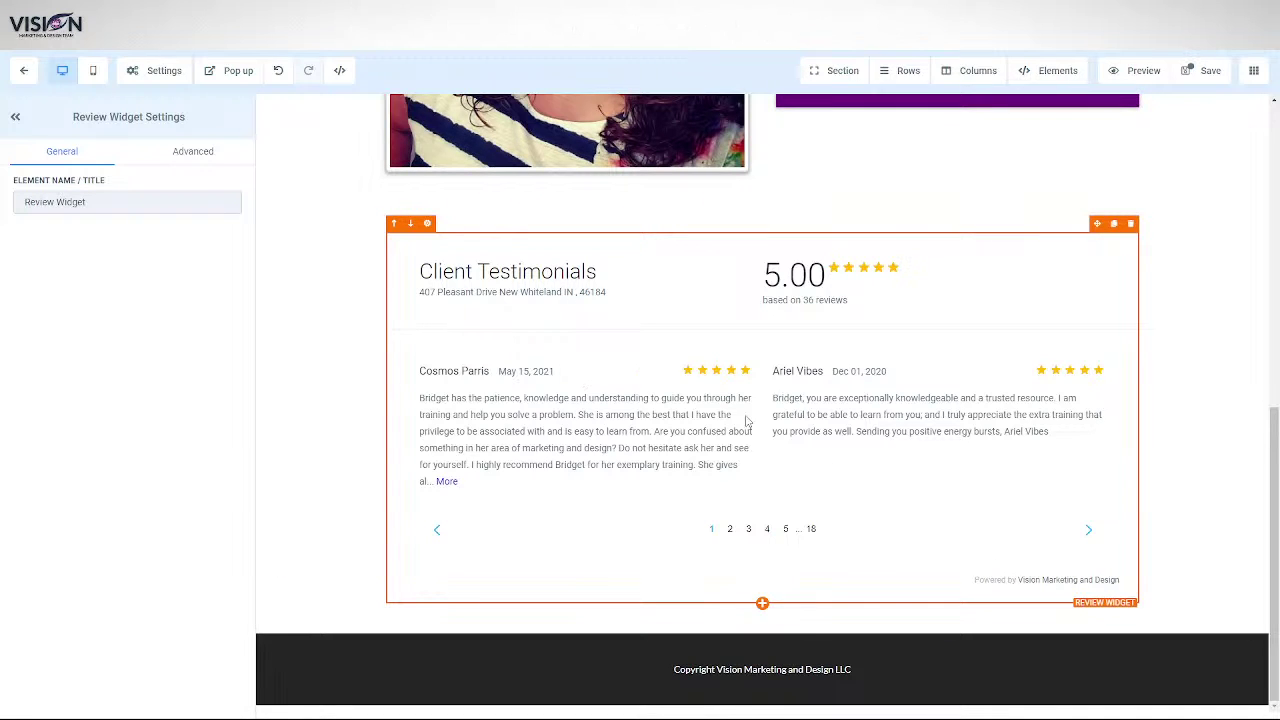
pyautogui.click(1206, 80)
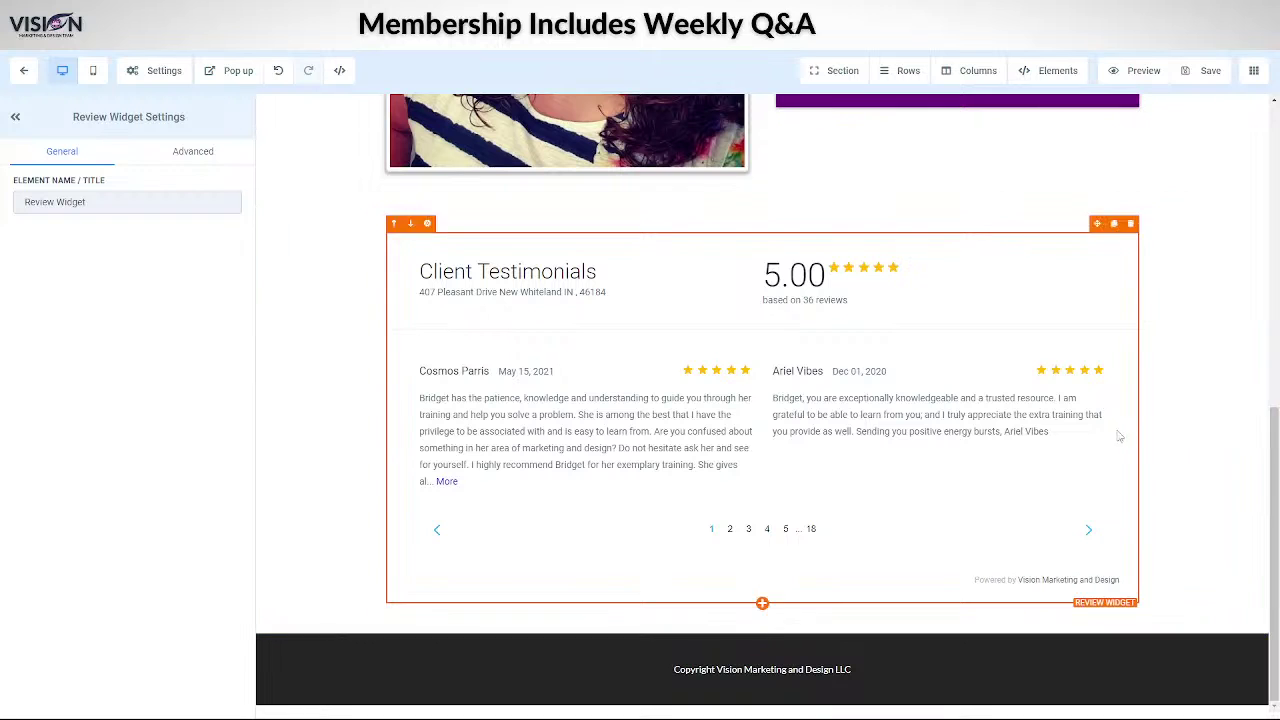
pyautogui.scroll(3, 1034, 240)
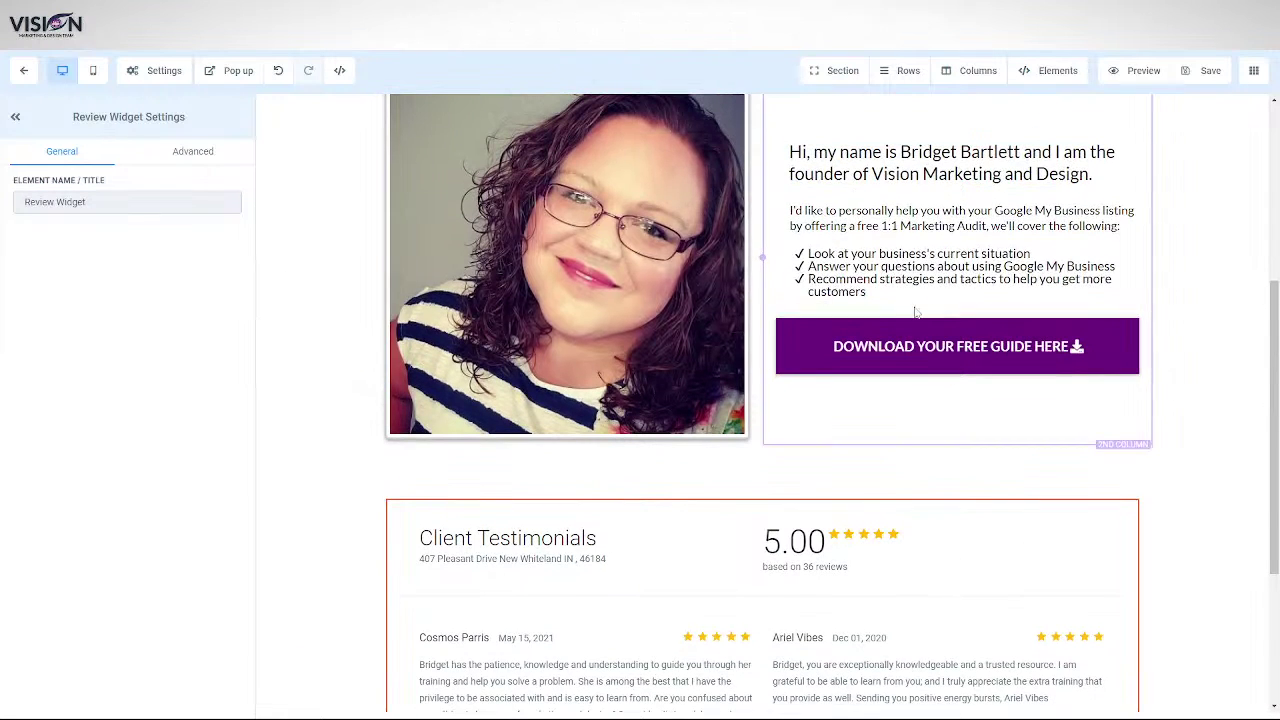
# - Change the purple download-guide button's label to 'Get Your Free Marketing Audit Today'
pyautogui.click(940, 352)
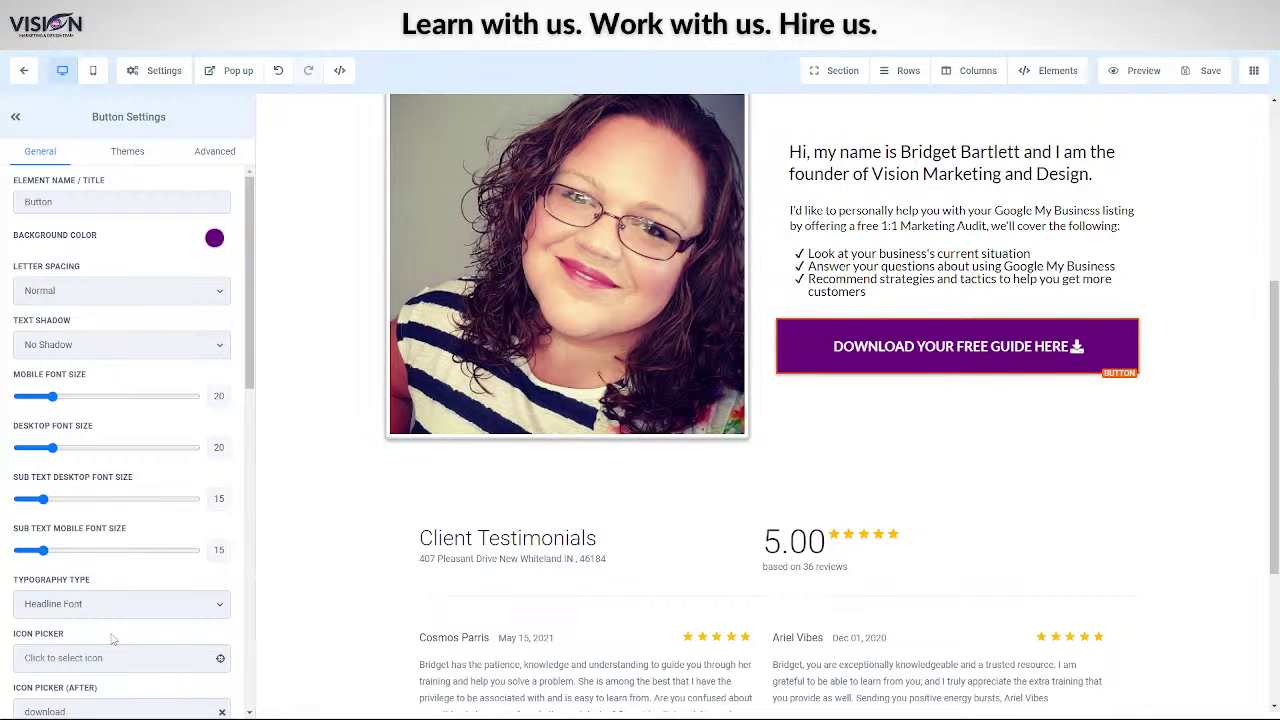
pyautogui.scroll(-10, 107, 636)
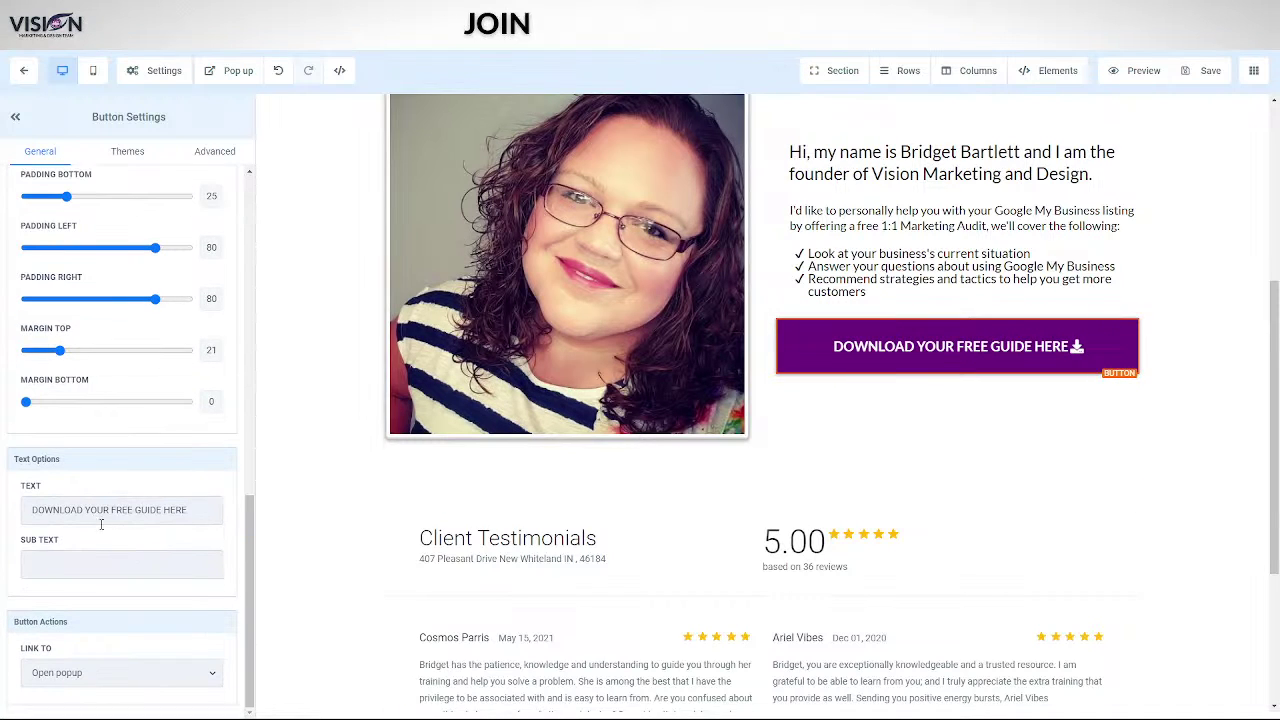
pyautogui.tripleClick(198, 510)
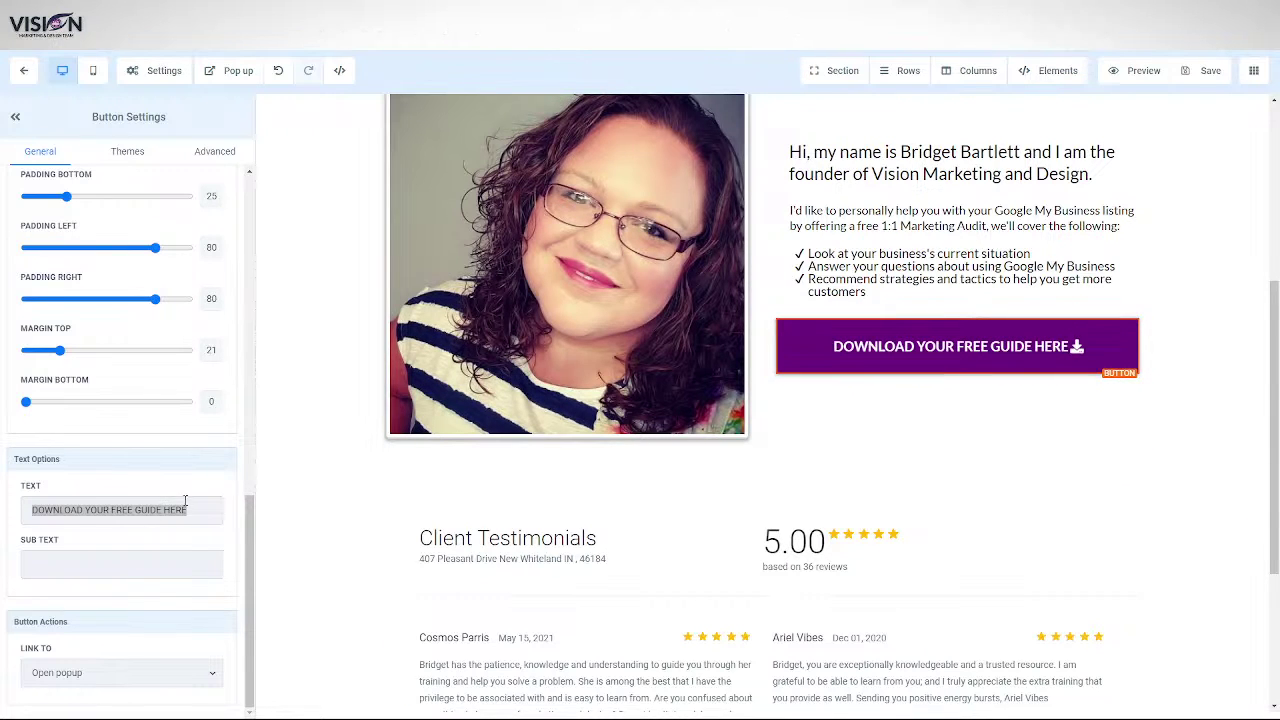
pyautogui.moveTo(199, 509); pyautogui.dragTo(2, 525)
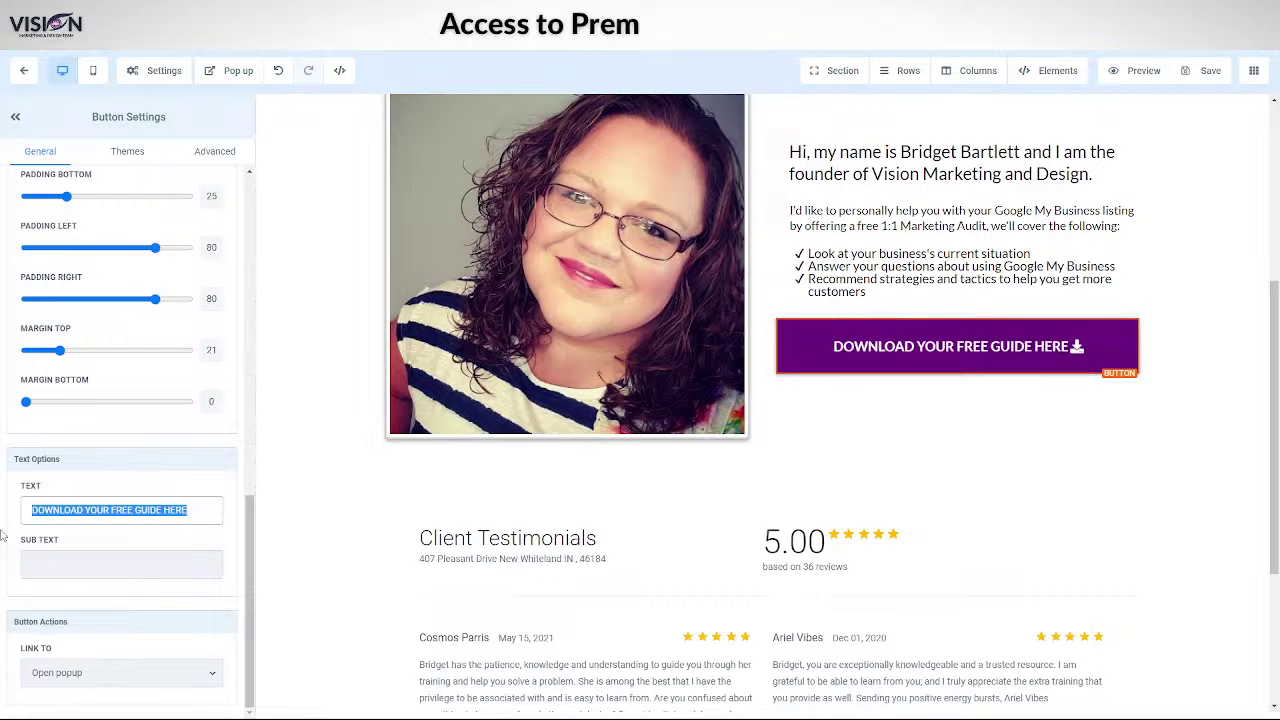
pyautogui.write('Get Your Free Marketing Audit')
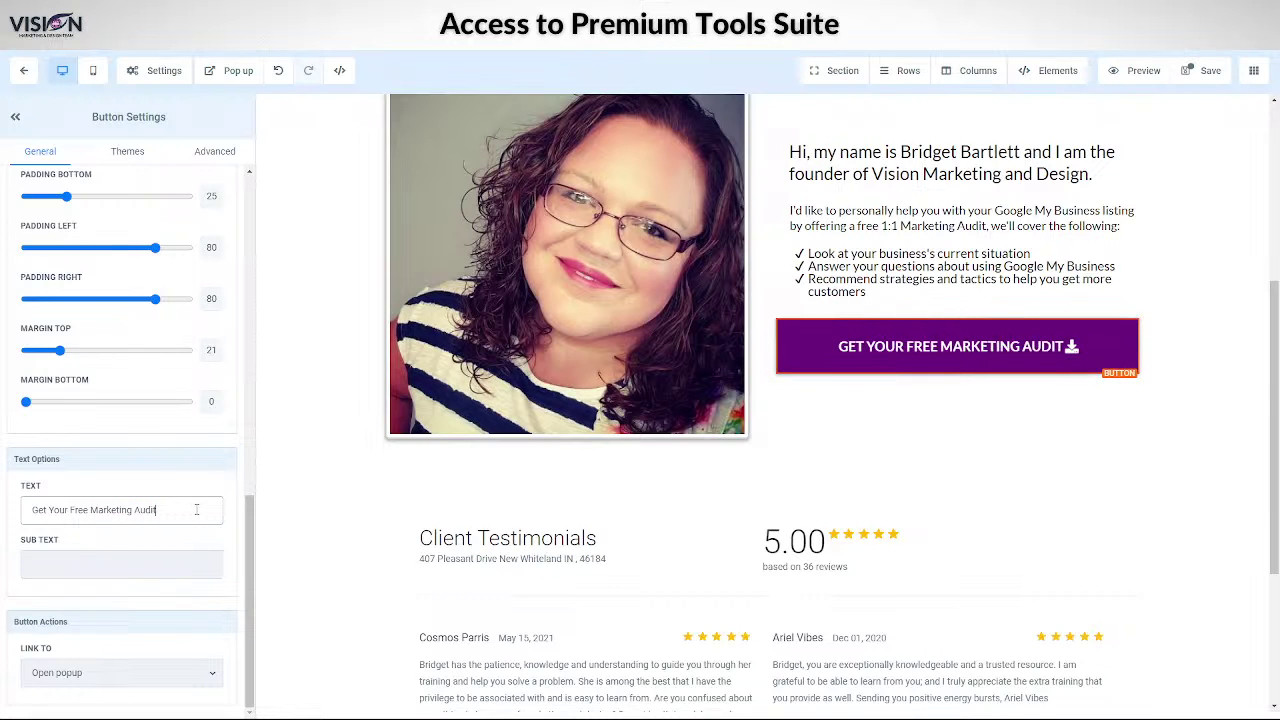
pyautogui.write('Today')
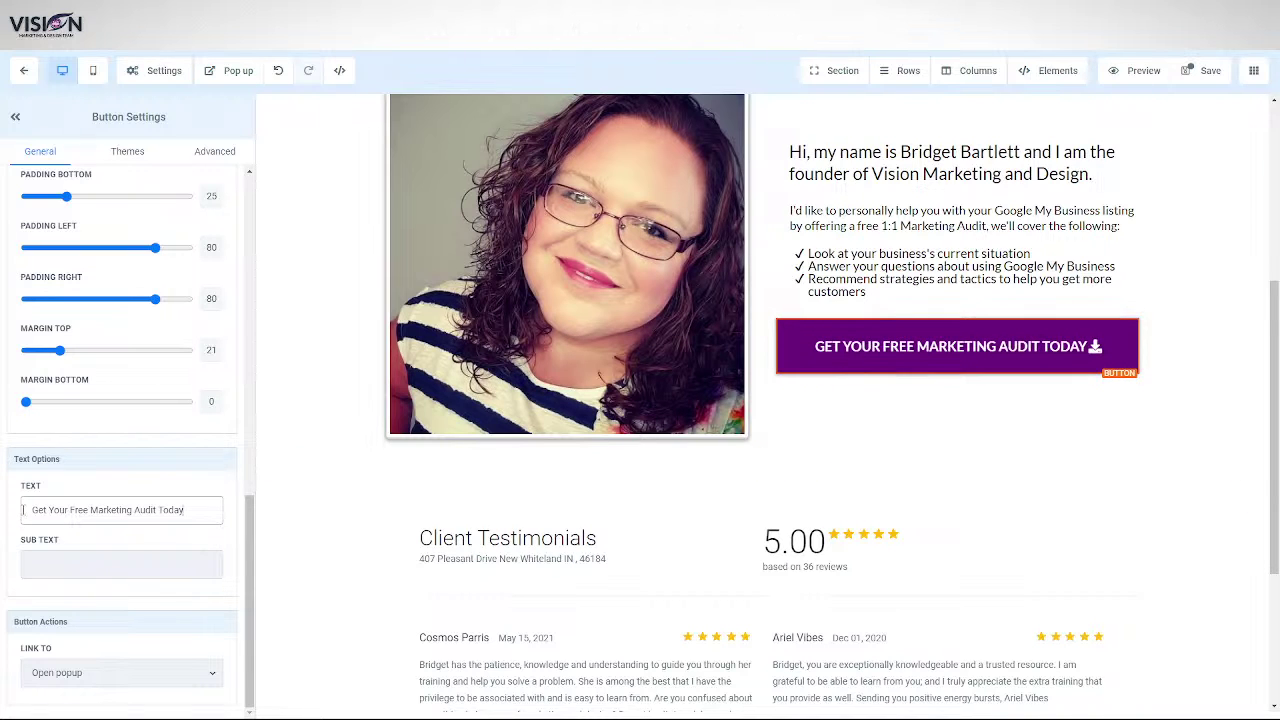
pyautogui.moveTo(130, 498); pyautogui.dragTo(212, 503)
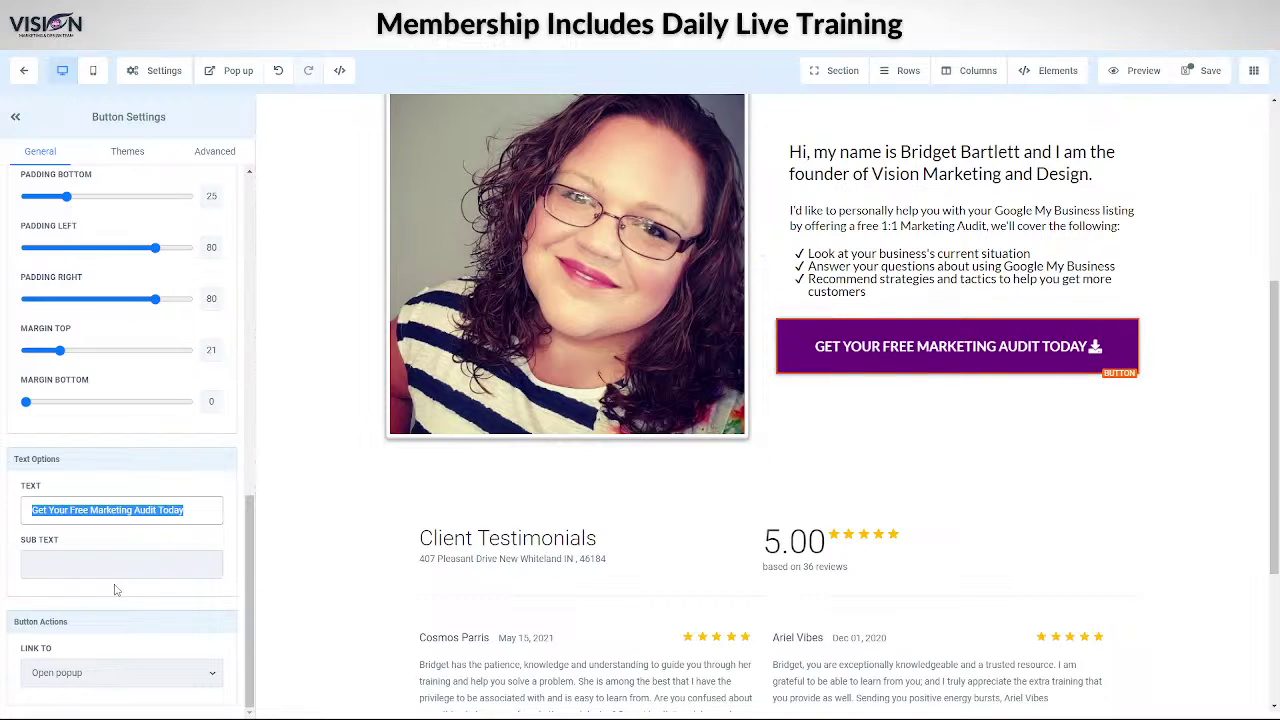
pyautogui.scroll(10, 114, 580)
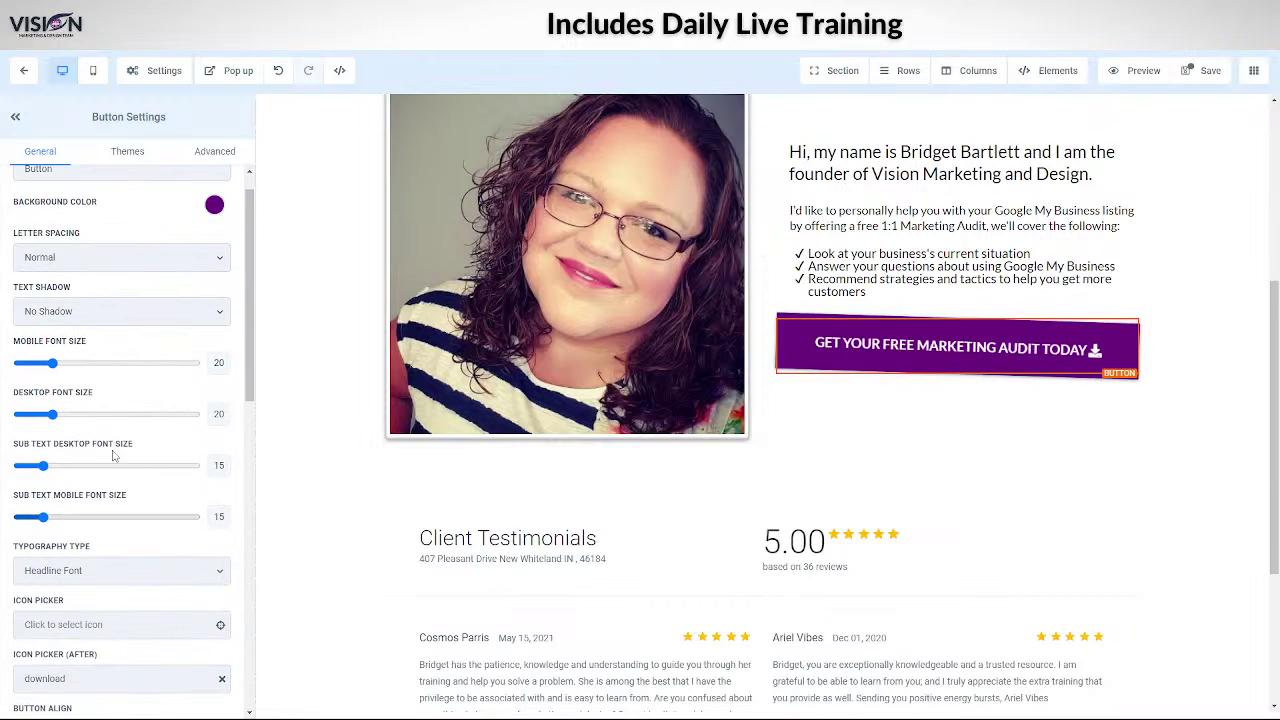
pyautogui.click(129, 155)
pyautogui.click(215, 151)
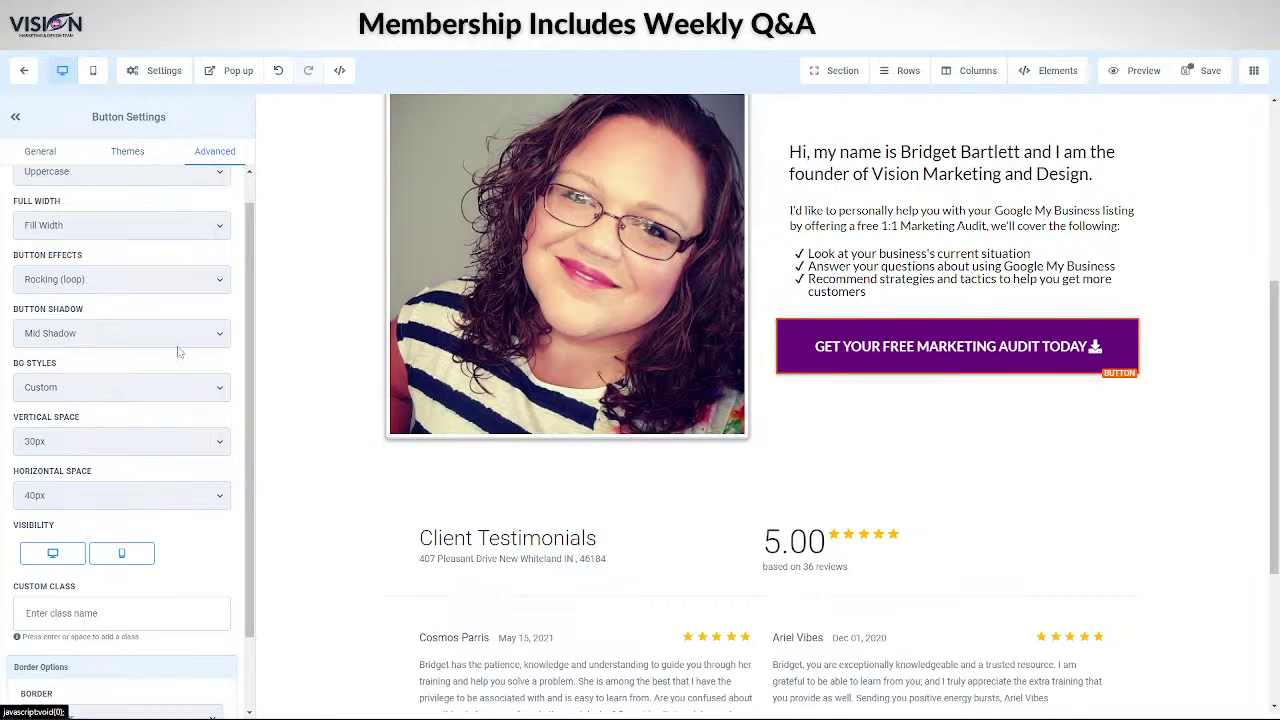
pyautogui.scroll(1, 97, 280)
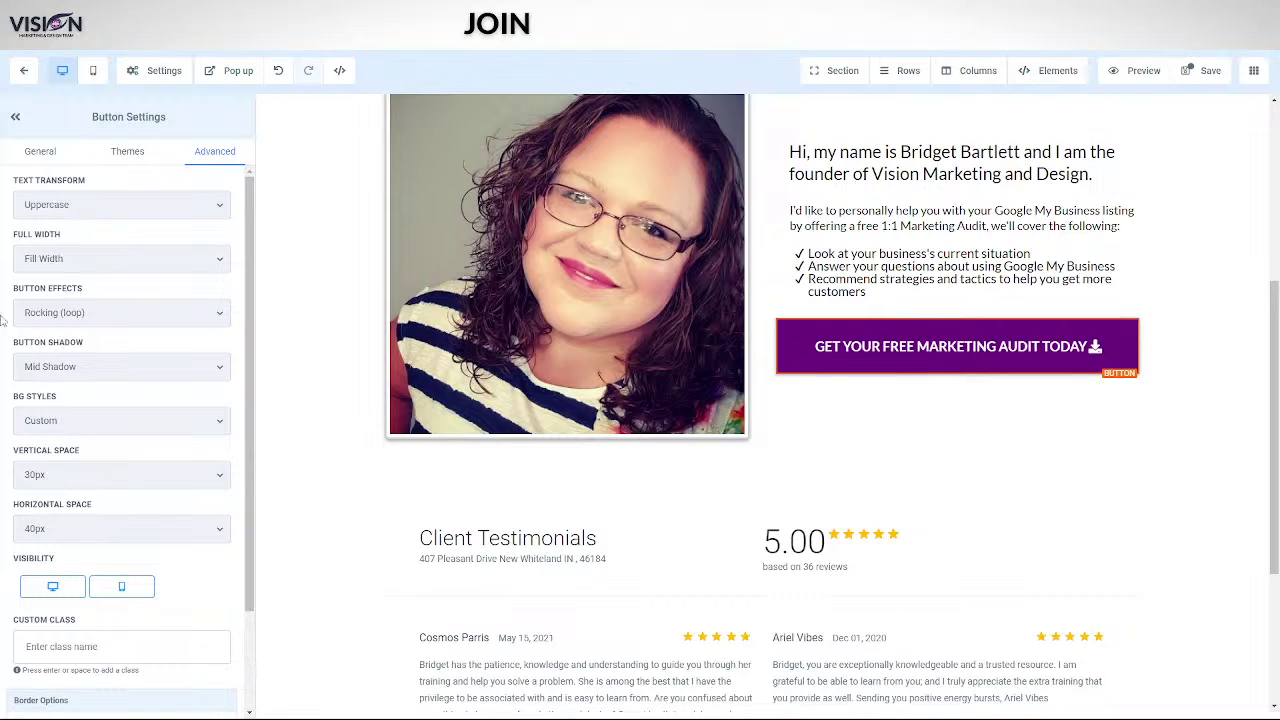
pyautogui.click(81, 208)
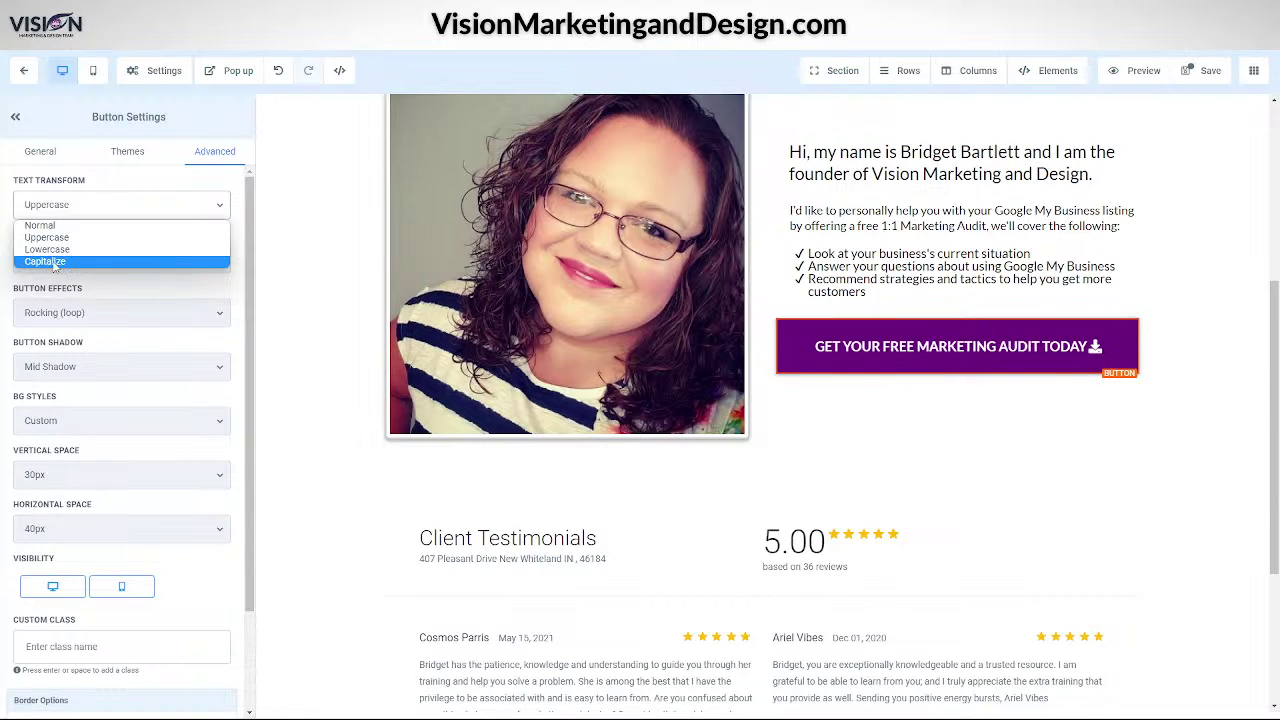
pyautogui.click(239, 230)
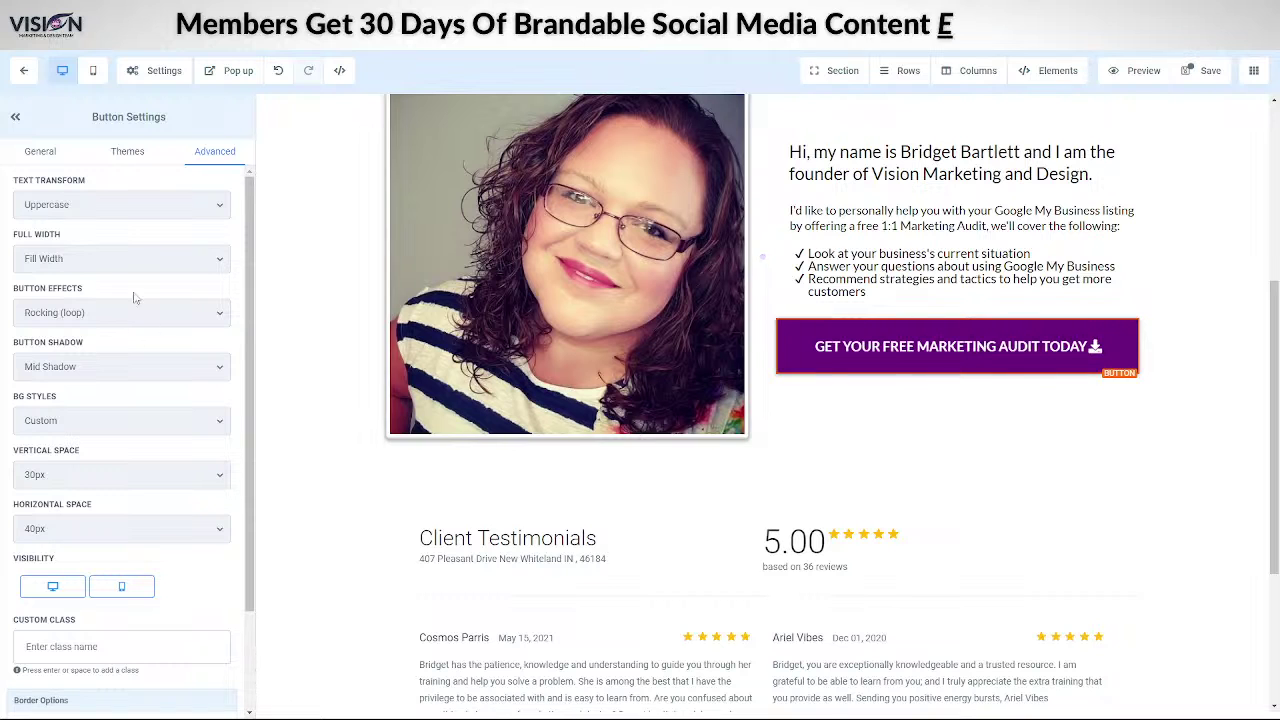
pyautogui.click(40, 151)
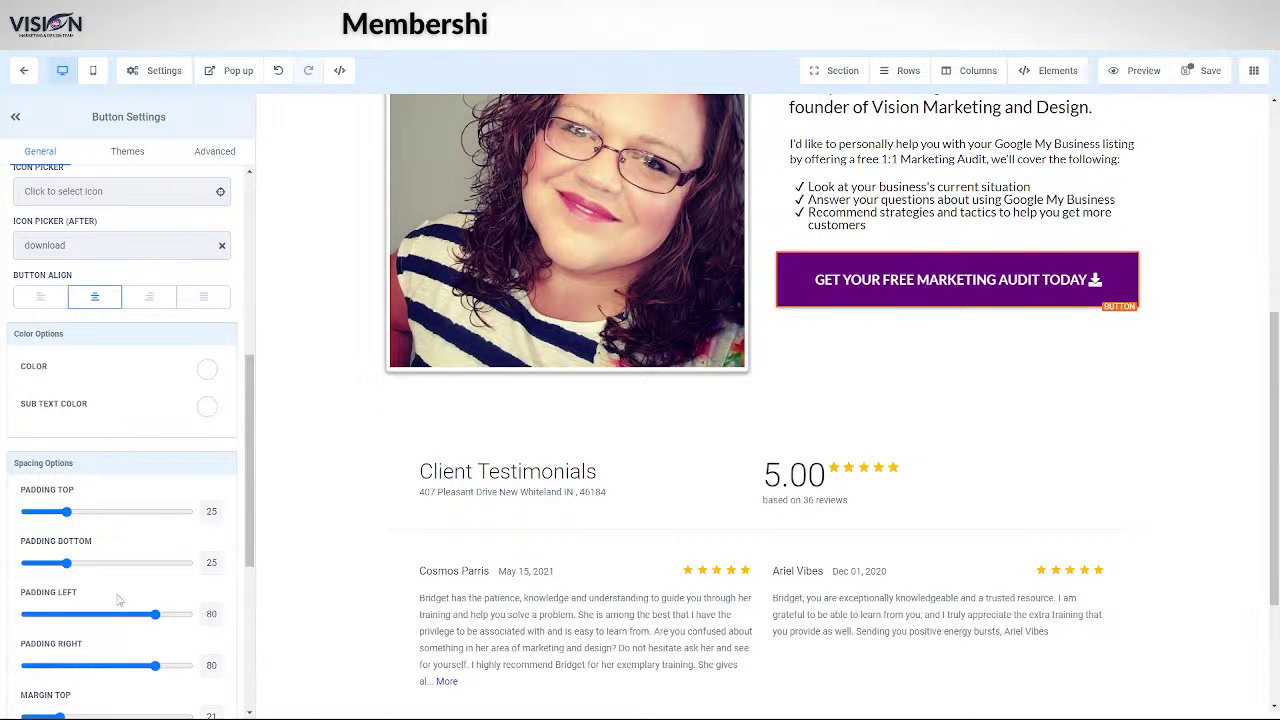
# - Add sub text 'Your First Step To Getting More Customers Online', save, and duplicate the button
pyautogui.scroll(-4, 93, 618)
pyautogui.click(51, 563)
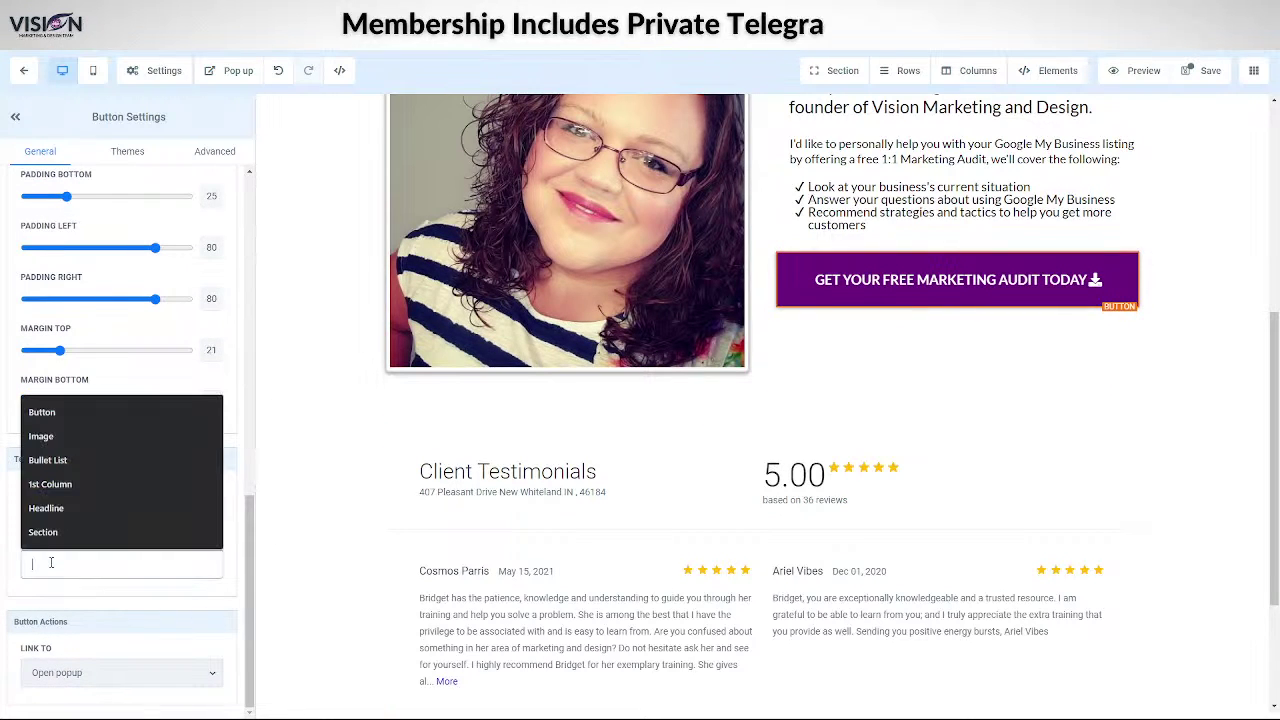
pyautogui.write('Your First Step To Getting More Customers Online')
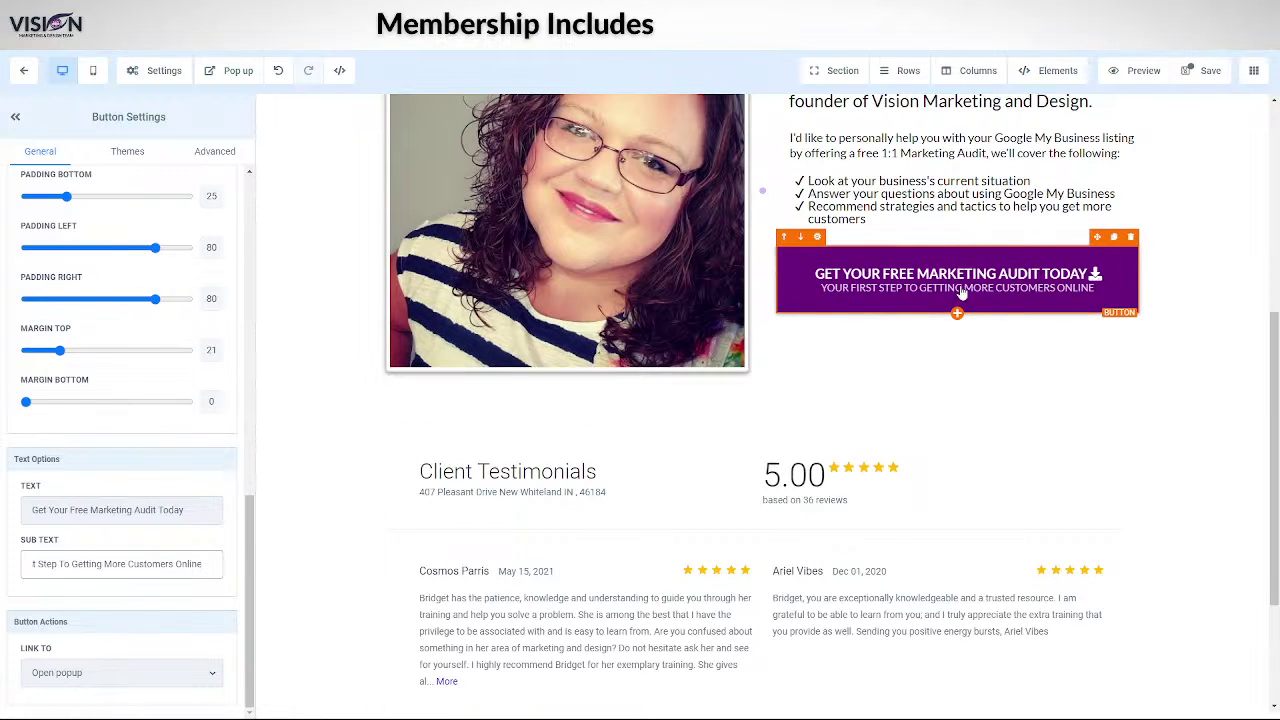
pyautogui.click(1202, 72)
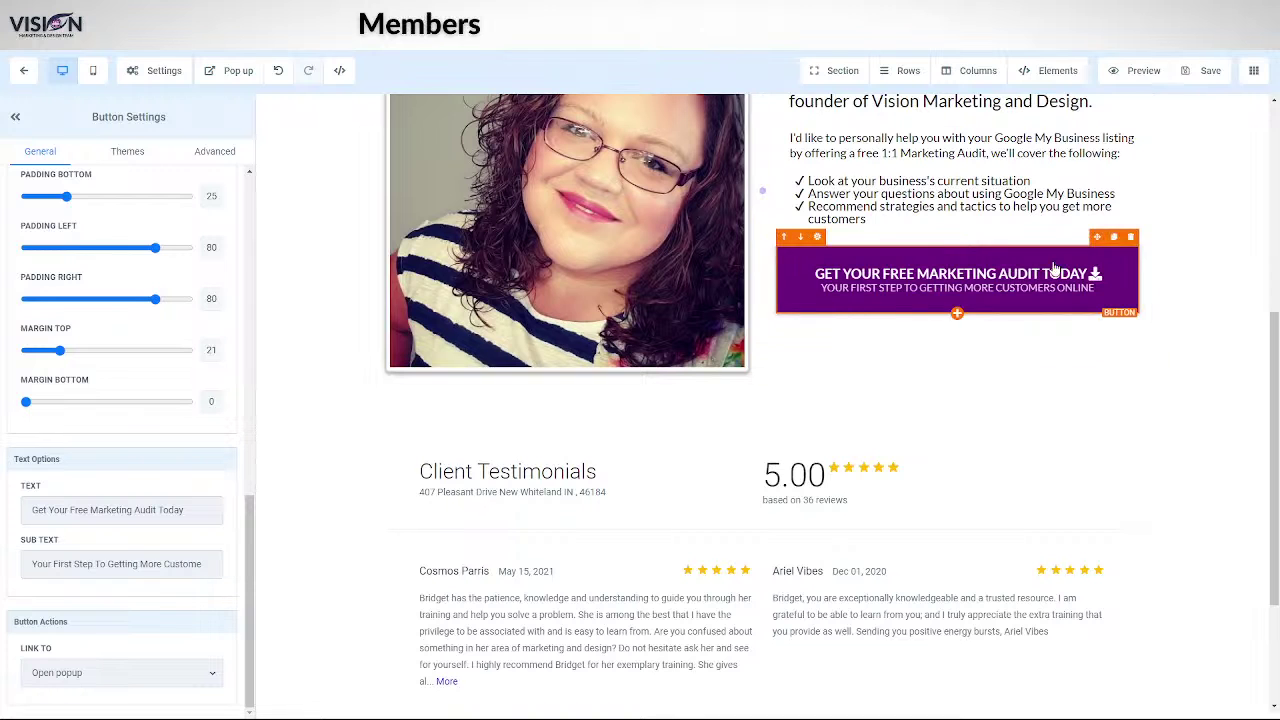
pyautogui.click(1115, 240)
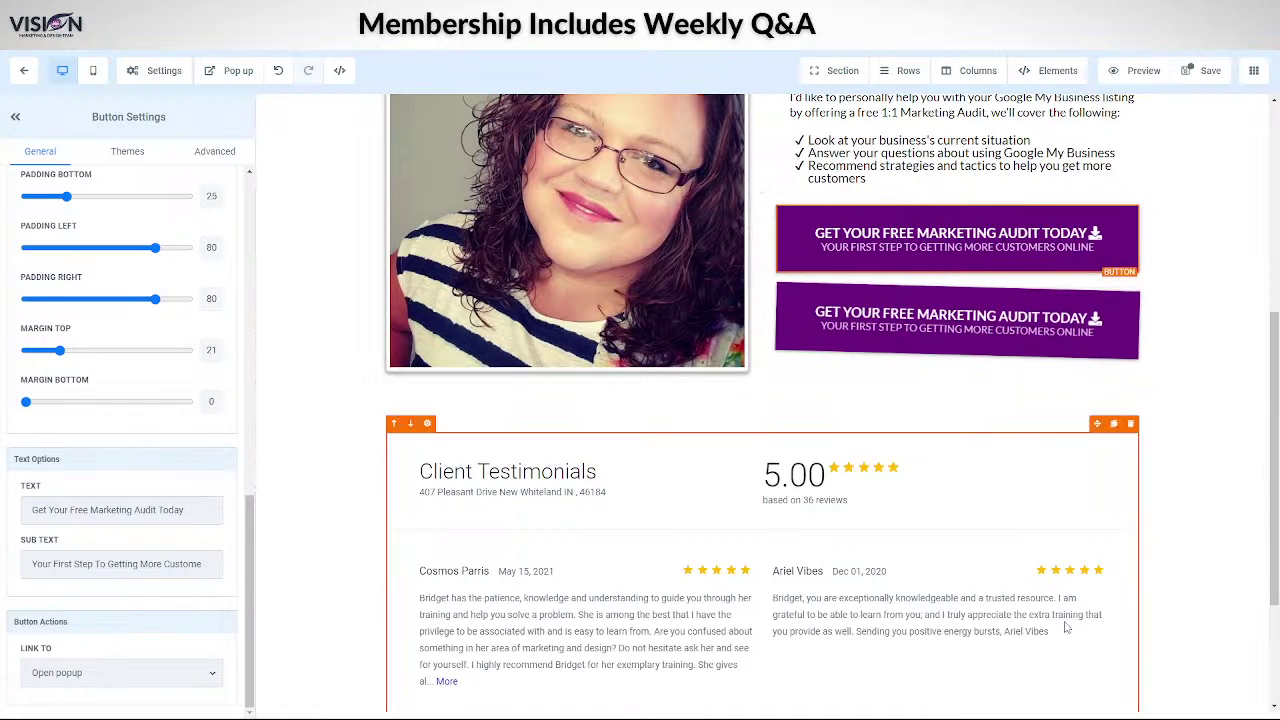
# - Drag the duplicate audit button down beneath the Client Testimonials reviews row
pyautogui.scroll(-1, 1206, 570)
pyautogui.scroll(-1, 1206, 570)
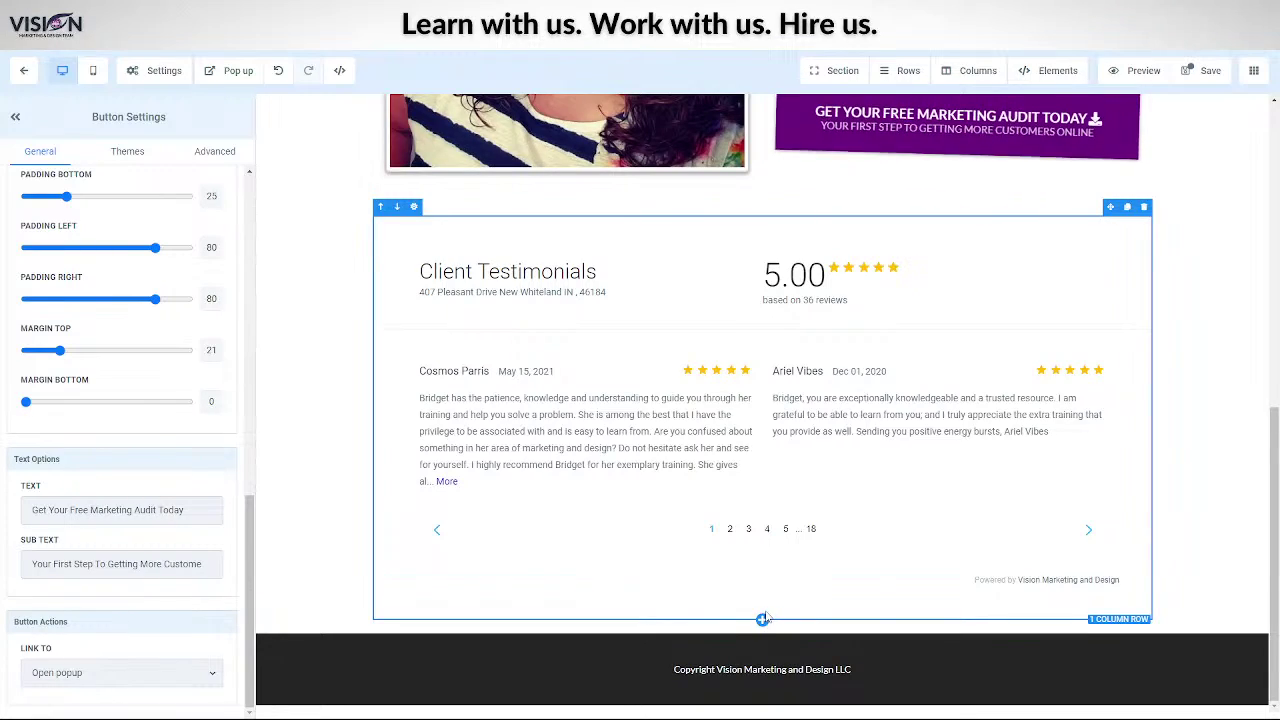
pyautogui.scroll(5, 766, 620)
pyautogui.scroll(-1, 770, 617)
pyautogui.scroll(2, 770, 617)
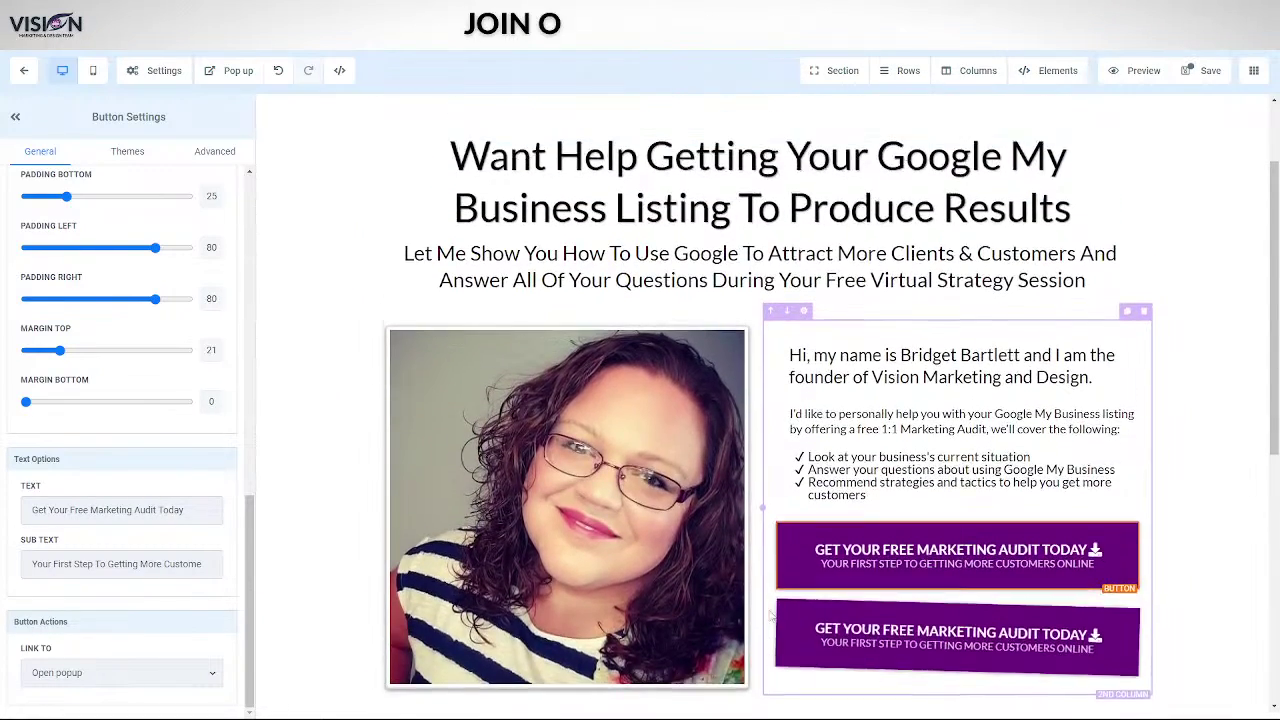
pyautogui.scroll(-5, 772, 612)
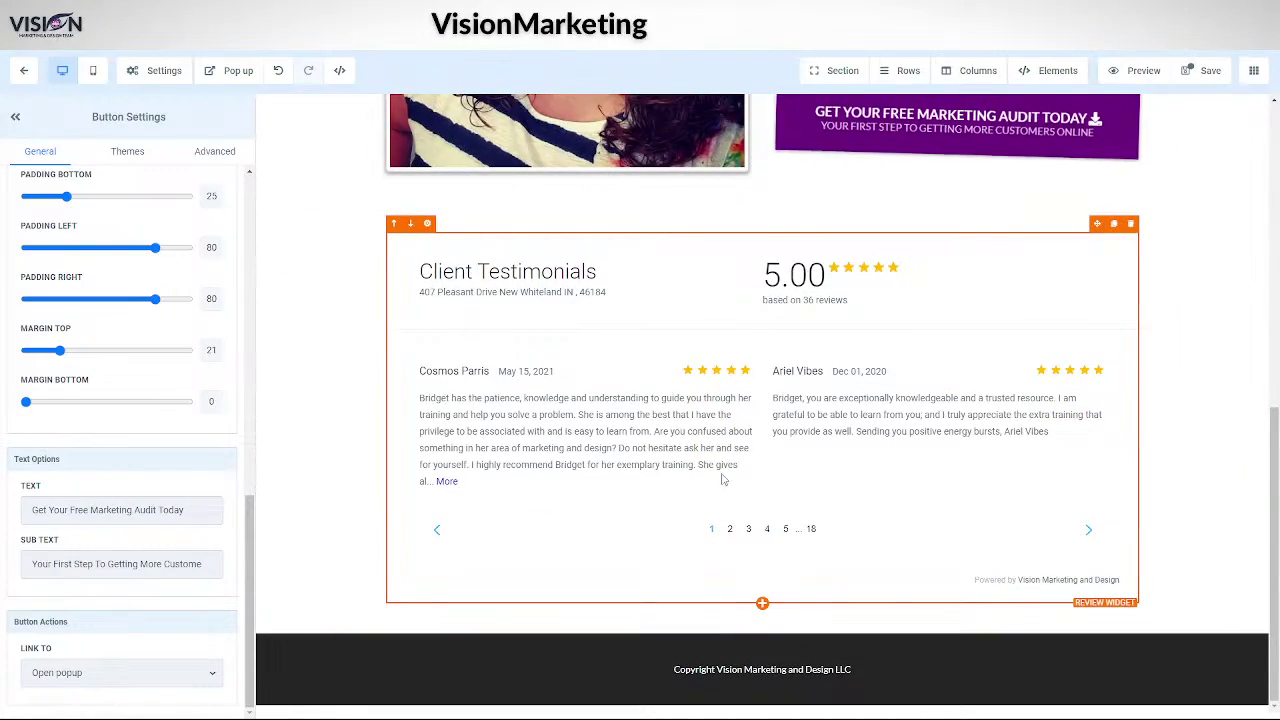
pyautogui.scroll(3, 723, 480)
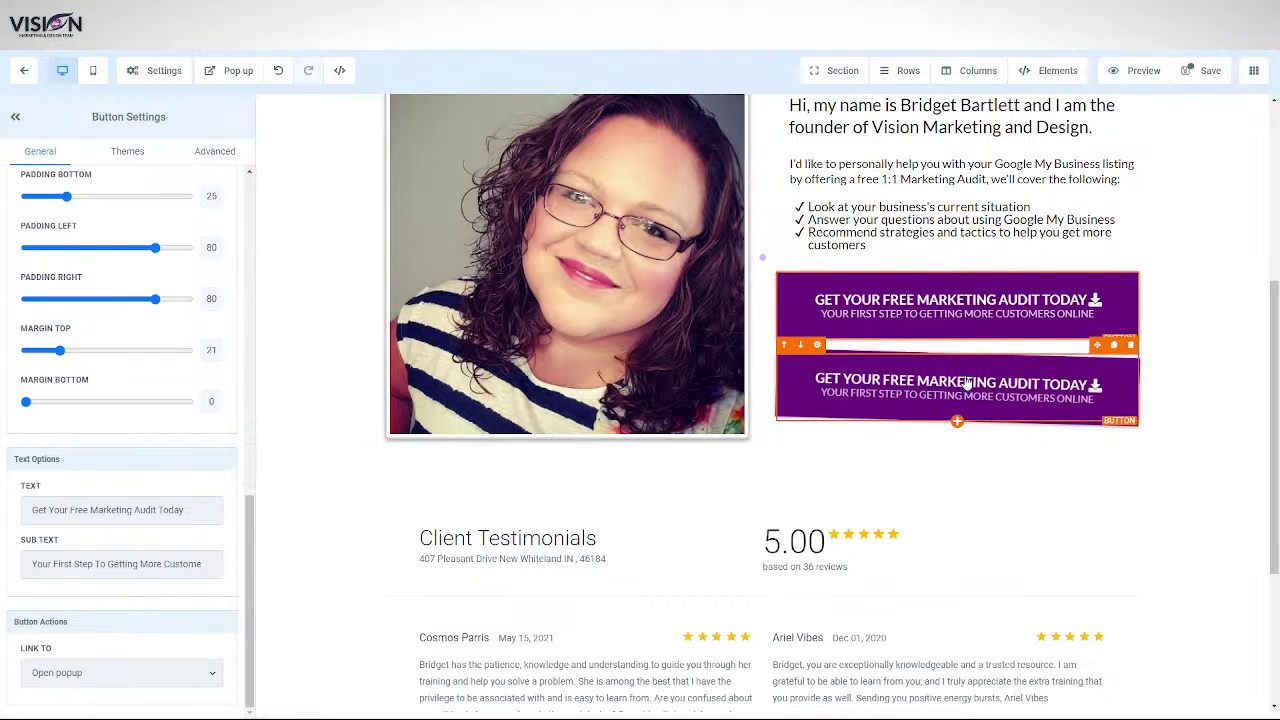
pyautogui.scroll(-1, 1019, 383)
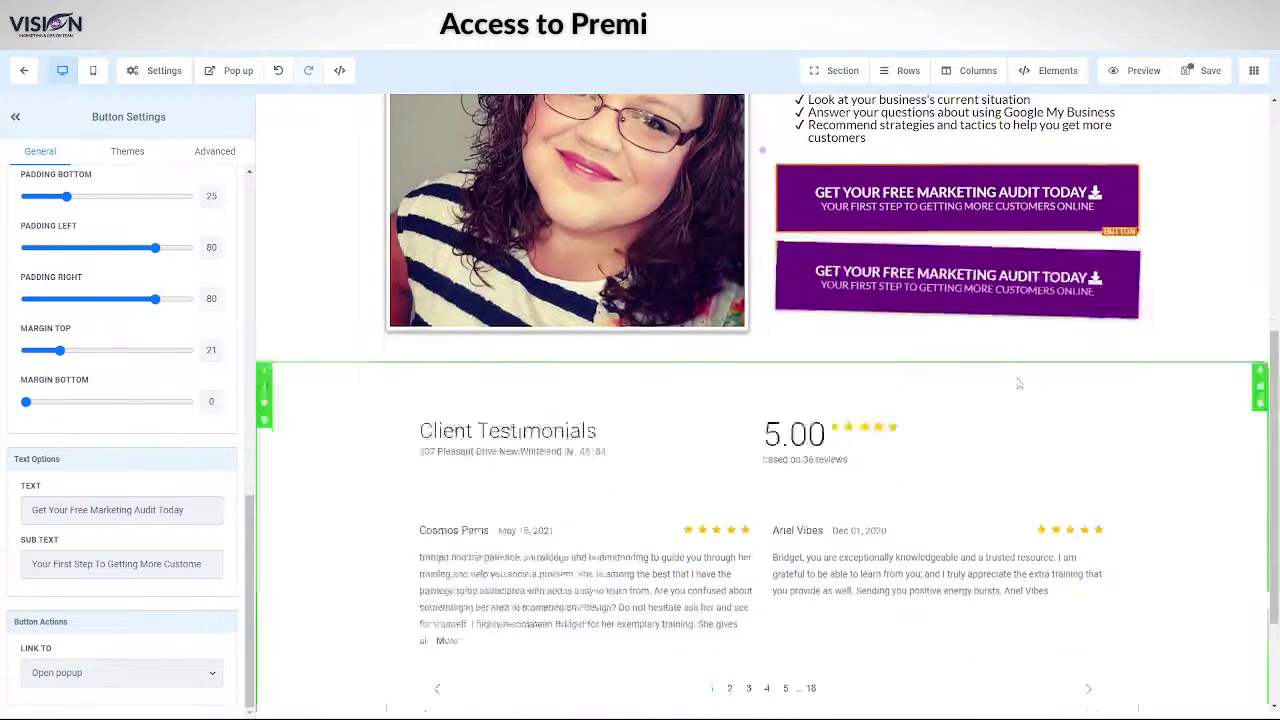
pyautogui.scroll(-1, 1019, 383)
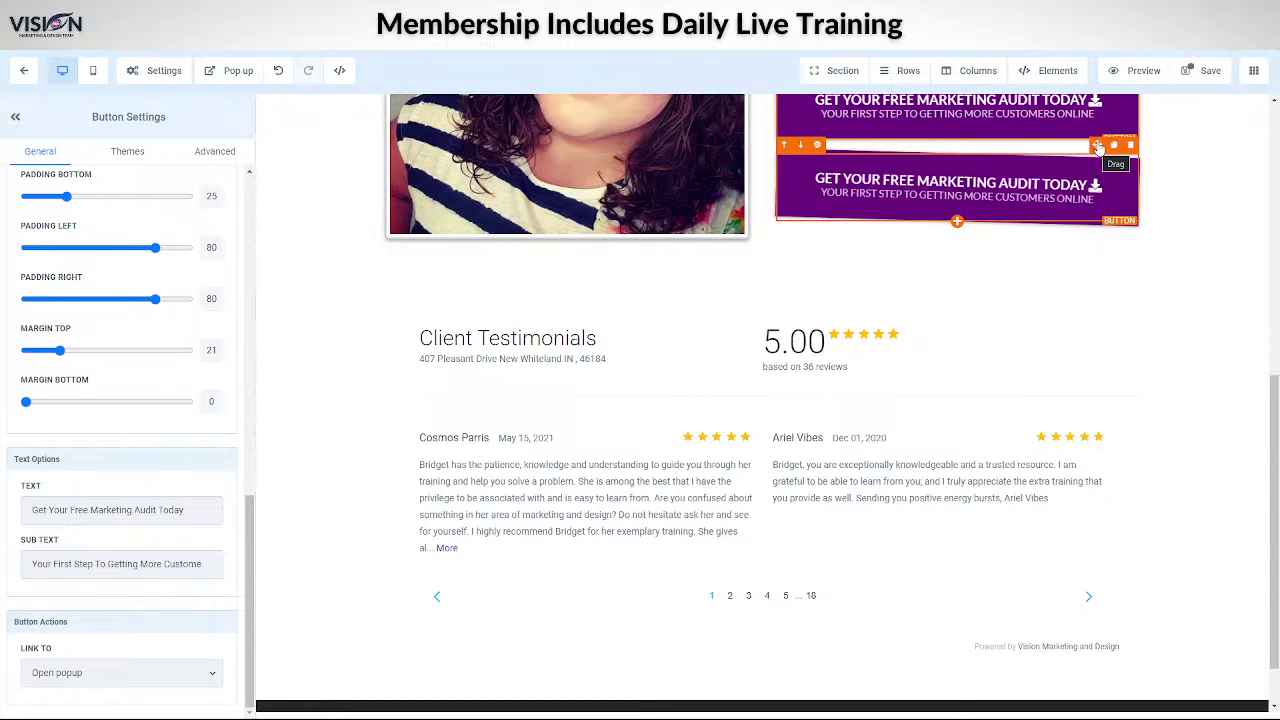
pyautogui.moveTo(1097, 147); pyautogui.dragTo(903, 632)
pyautogui.scroll(-3, 800, 600)
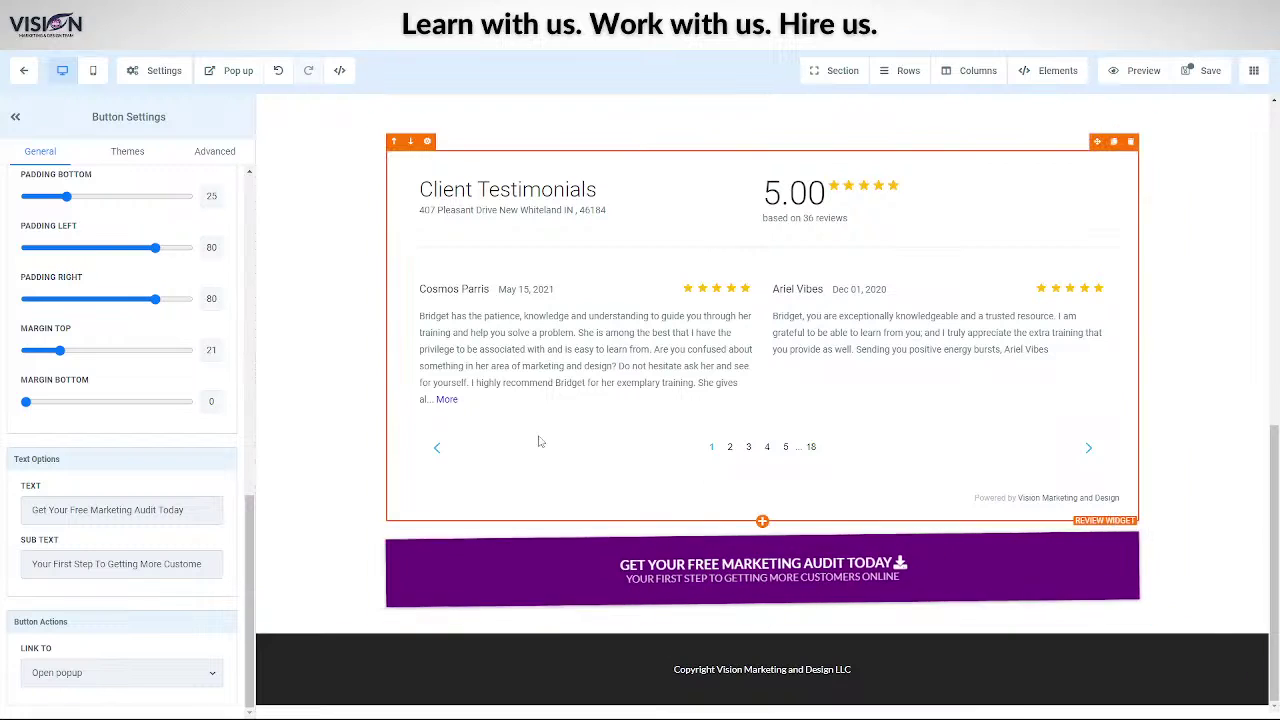
pyautogui.scroll(5, 640, 430)
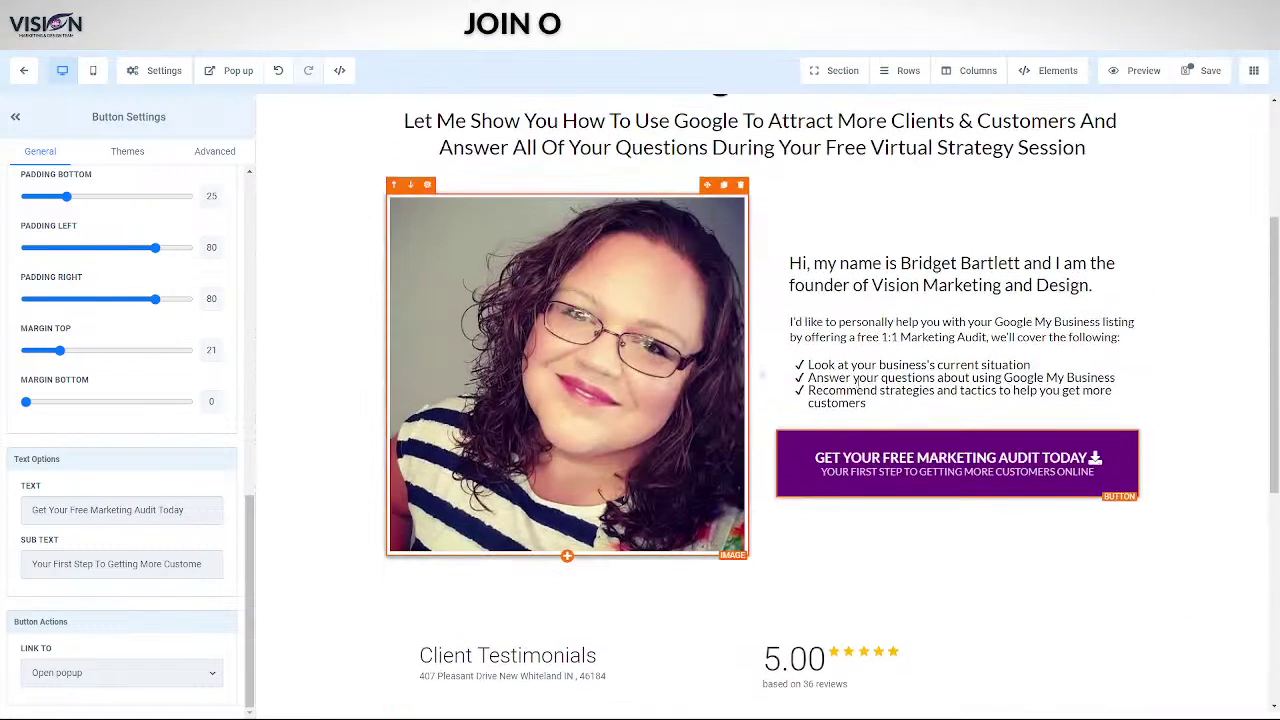
# - Save the page and switch the canvas to the mobile layout
pyautogui.click(1201, 78)
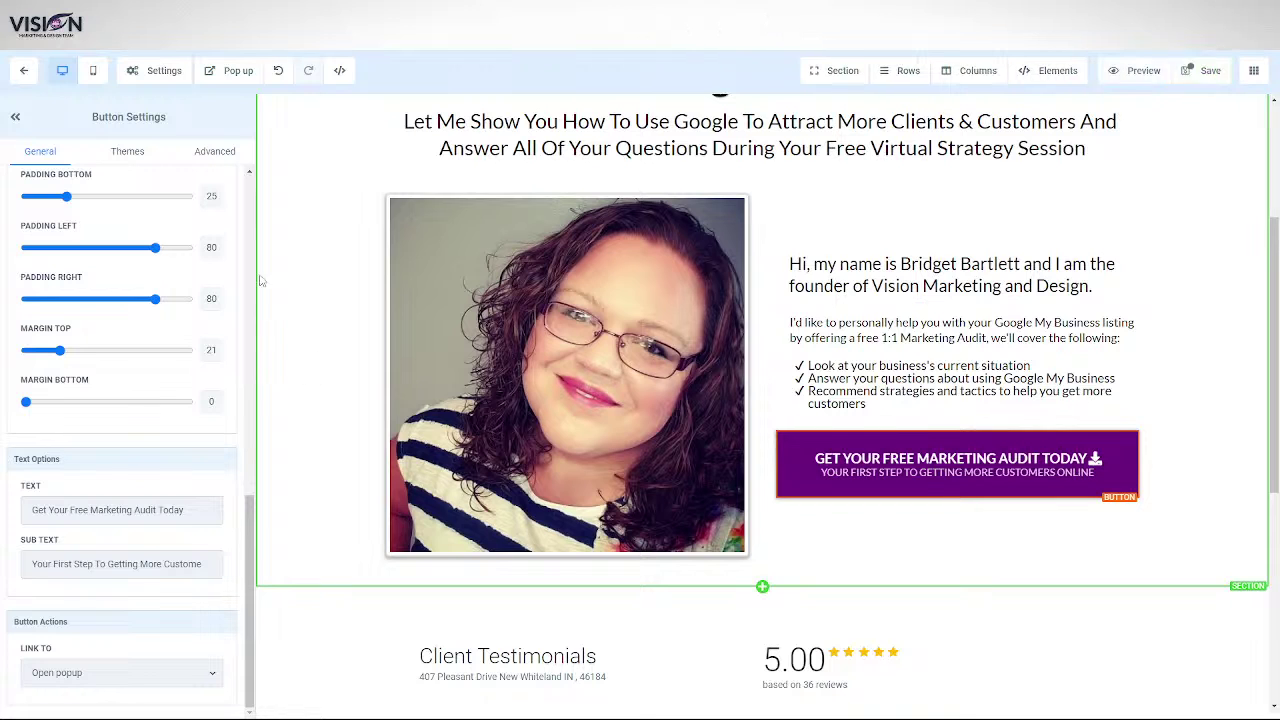
pyautogui.click(93, 70)
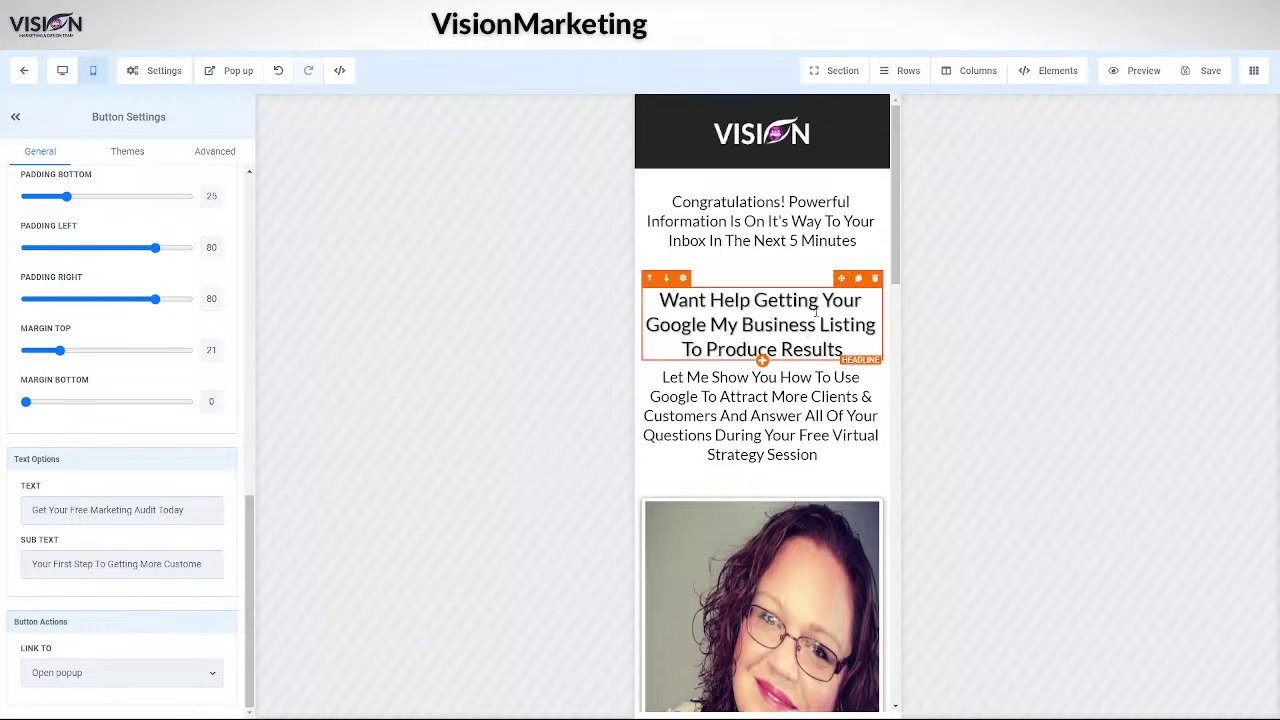
pyautogui.scroll(-2, 789, 358)
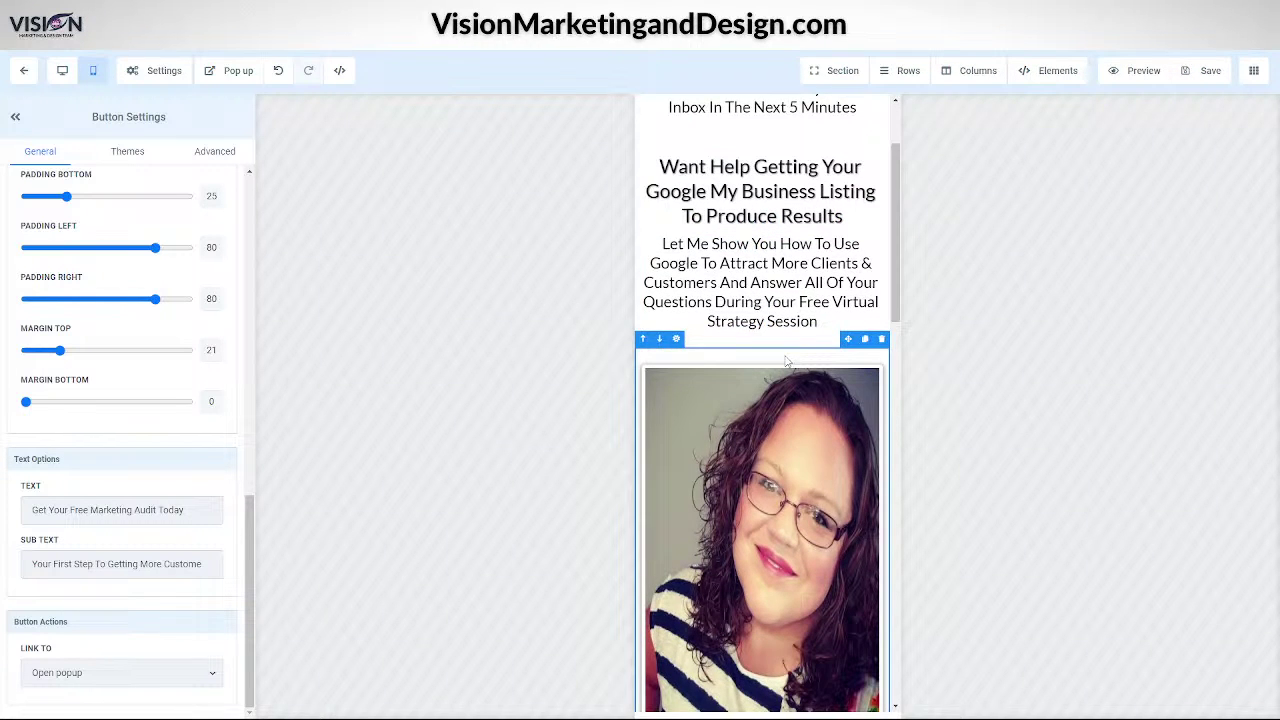
pyautogui.scroll(-8, 787, 362)
pyautogui.scroll(9, 760, 574)
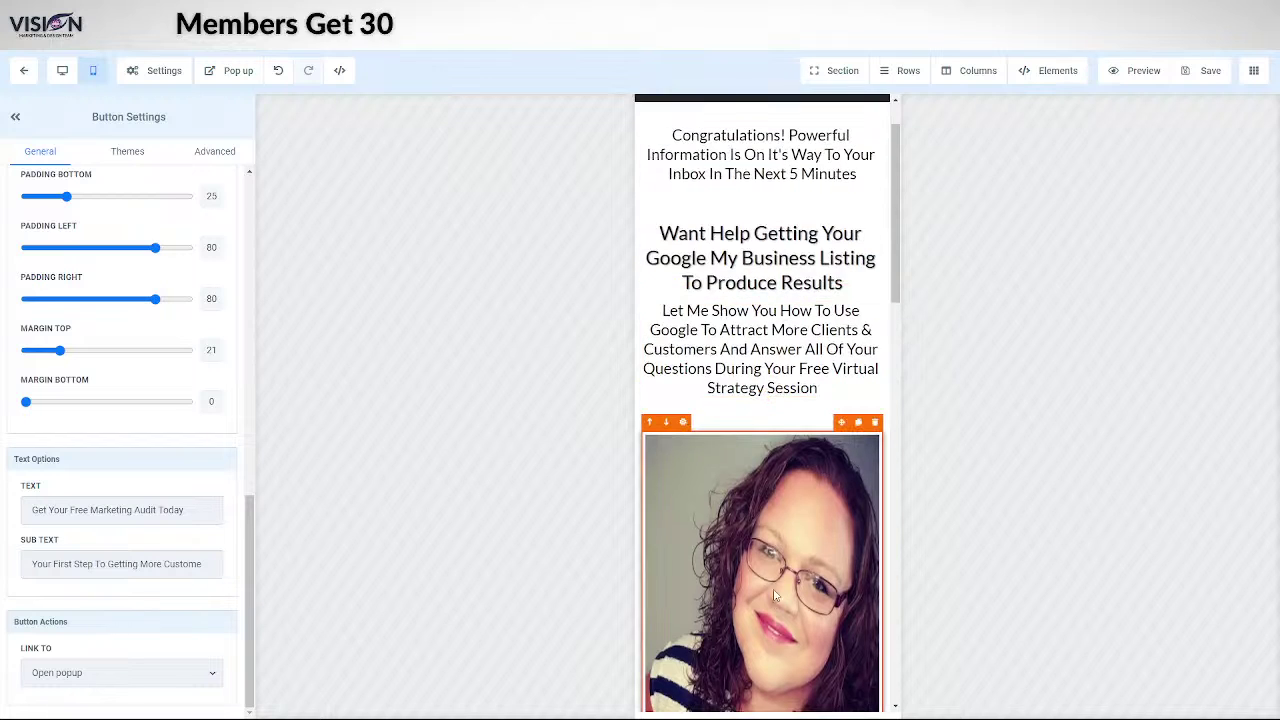
pyautogui.scroll(-3, 773, 595)
# - Resize the mobile profile photo to 500 px wide and about 360 px tall
pyautogui.click(684, 313)
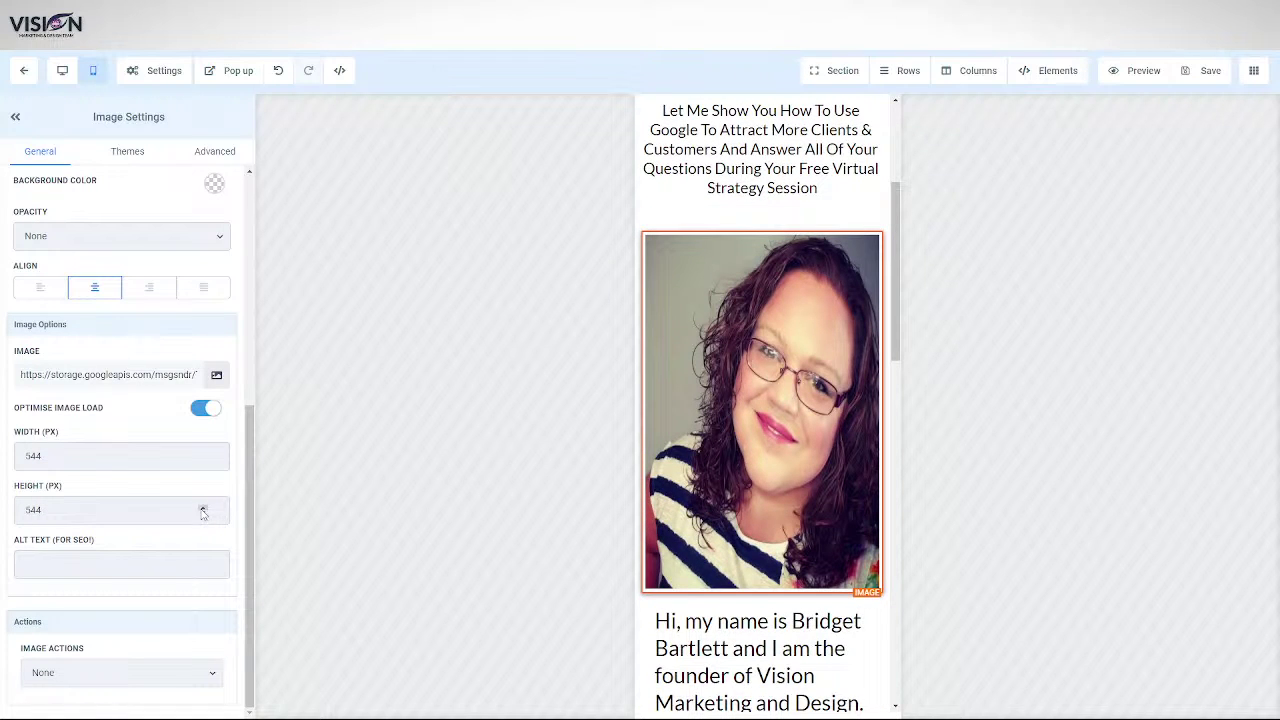
pyautogui.moveTo(203, 514); pyautogui.dragTo(203, 512)
pyautogui.moveTo(203, 460); pyautogui.dragTo(203, 460)
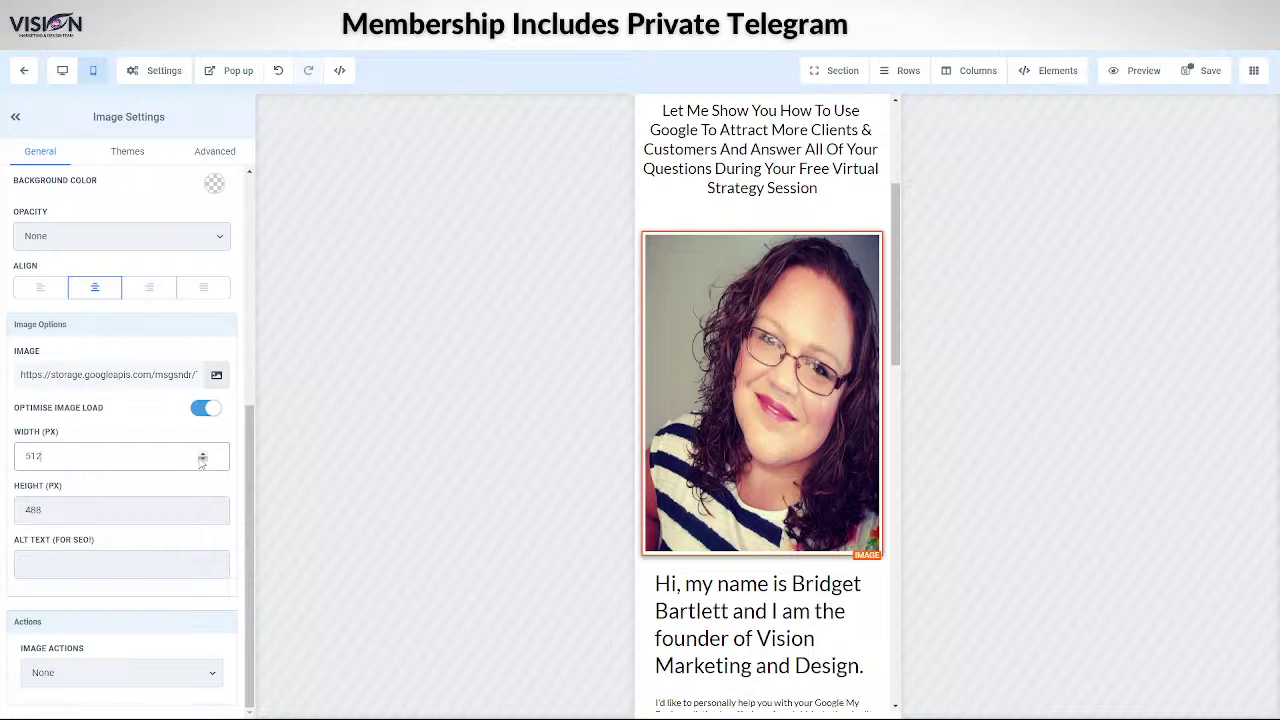
pyautogui.moveTo(203, 460); pyautogui.dragTo(203, 460)
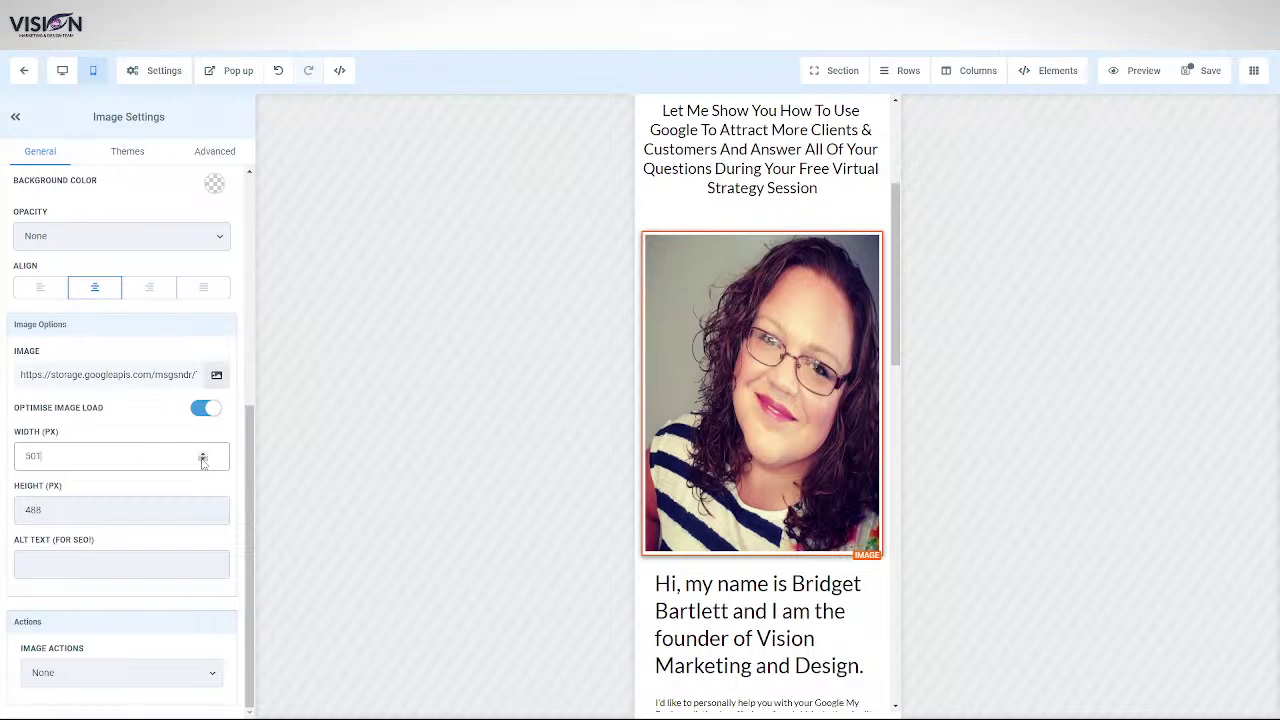
pyautogui.moveTo(203, 509); pyautogui.dragTo(203, 509)
pyautogui.click(204, 514)
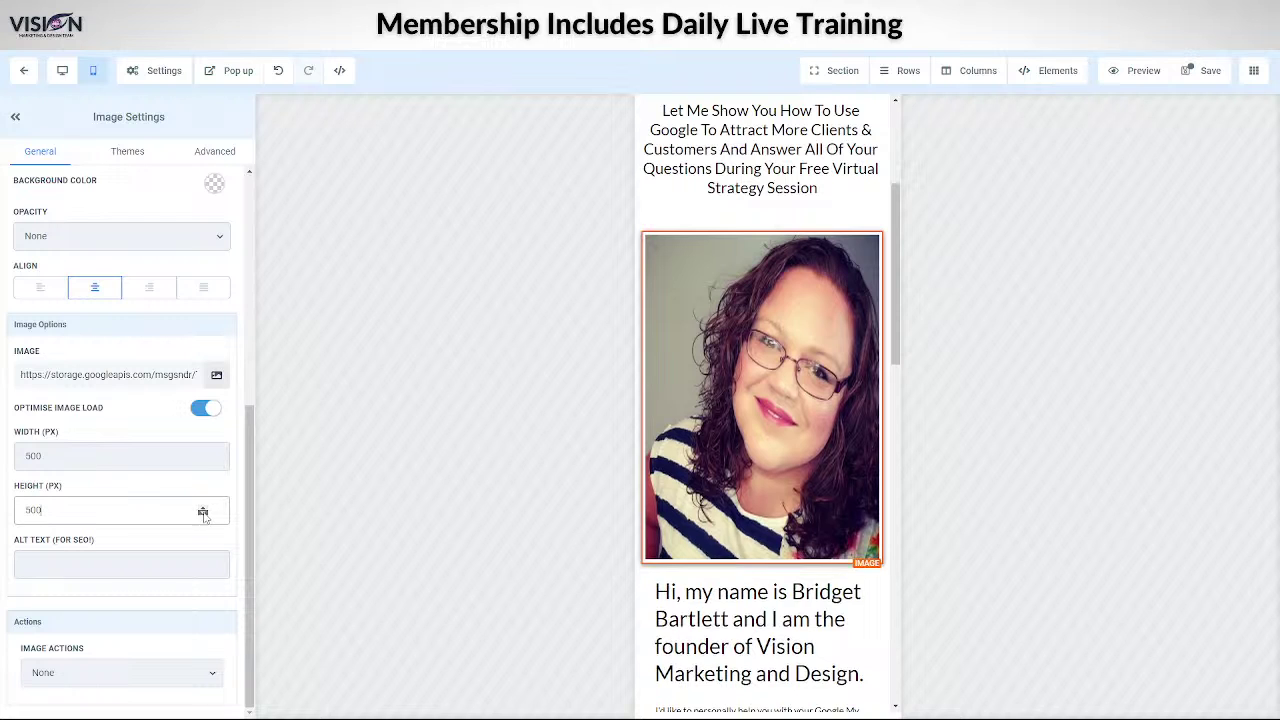
pyautogui.scroll(-2, 305, 575)
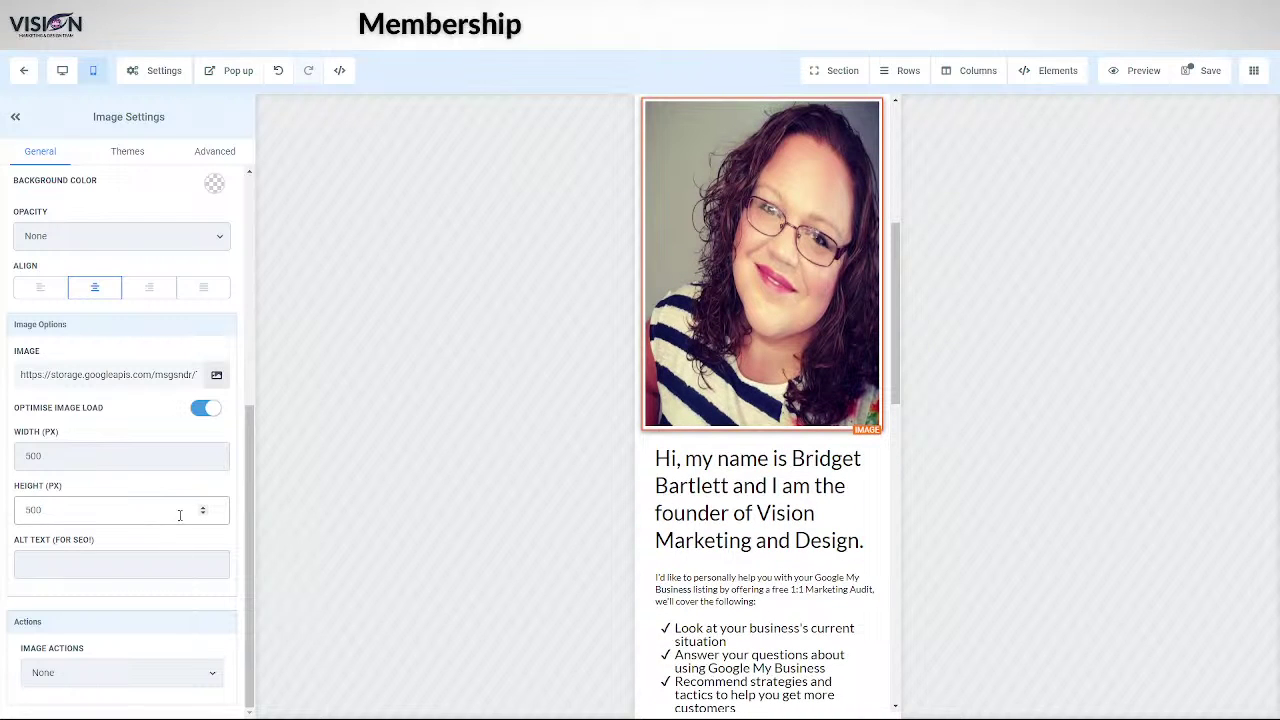
pyautogui.moveTo(203, 513); pyautogui.dragTo(205, 511)
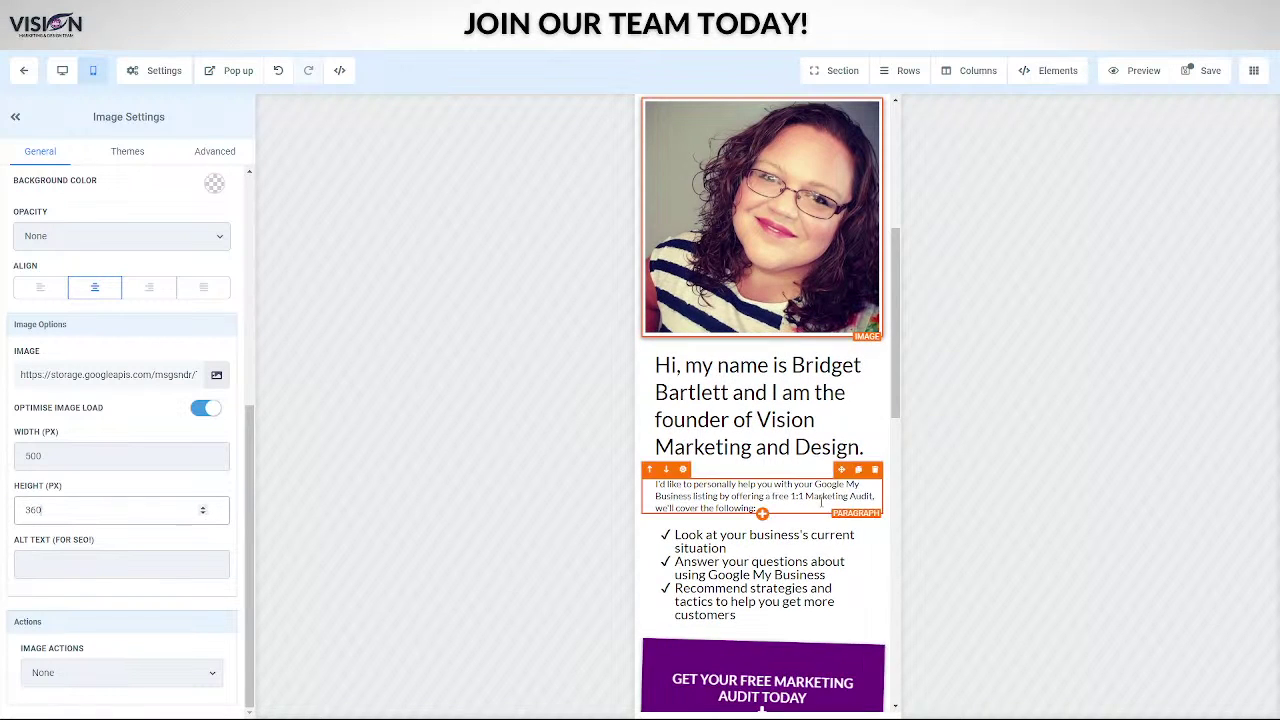
pyautogui.click(756, 415)
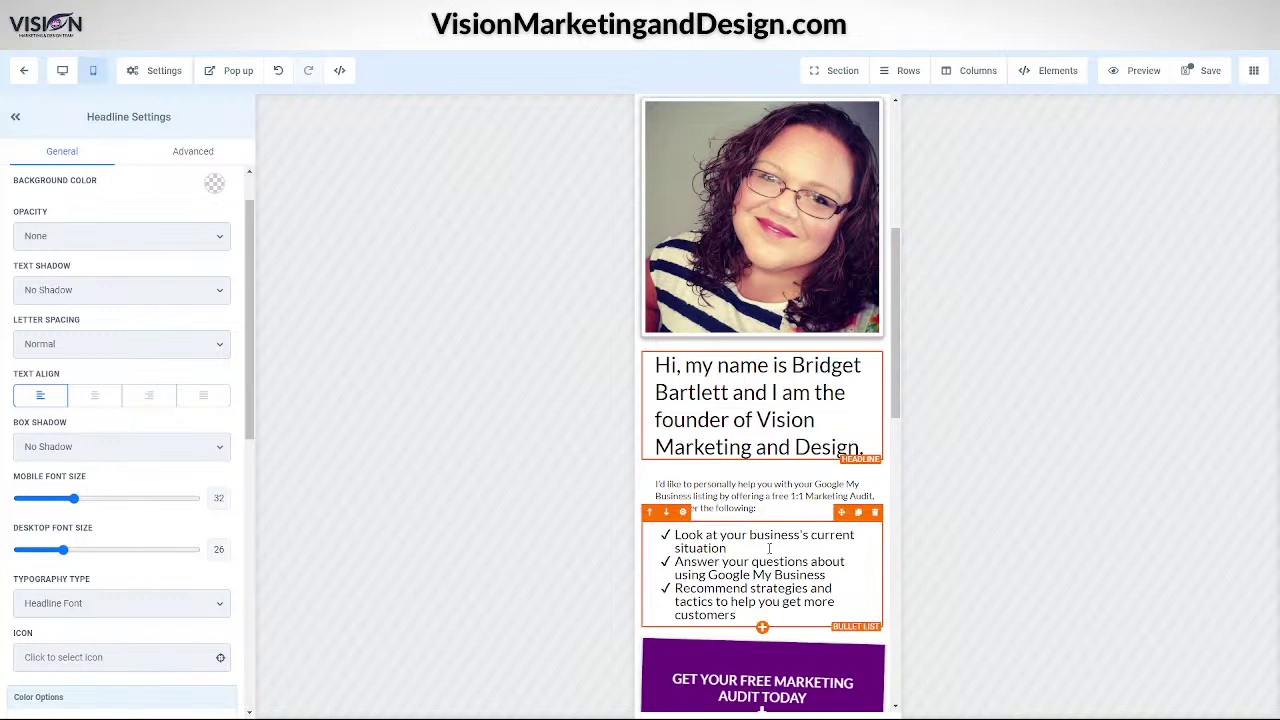
# - Lower the upper audit button's mobile font size to 11 and sub text size to 10
pyautogui.scroll(-5, 809, 479)
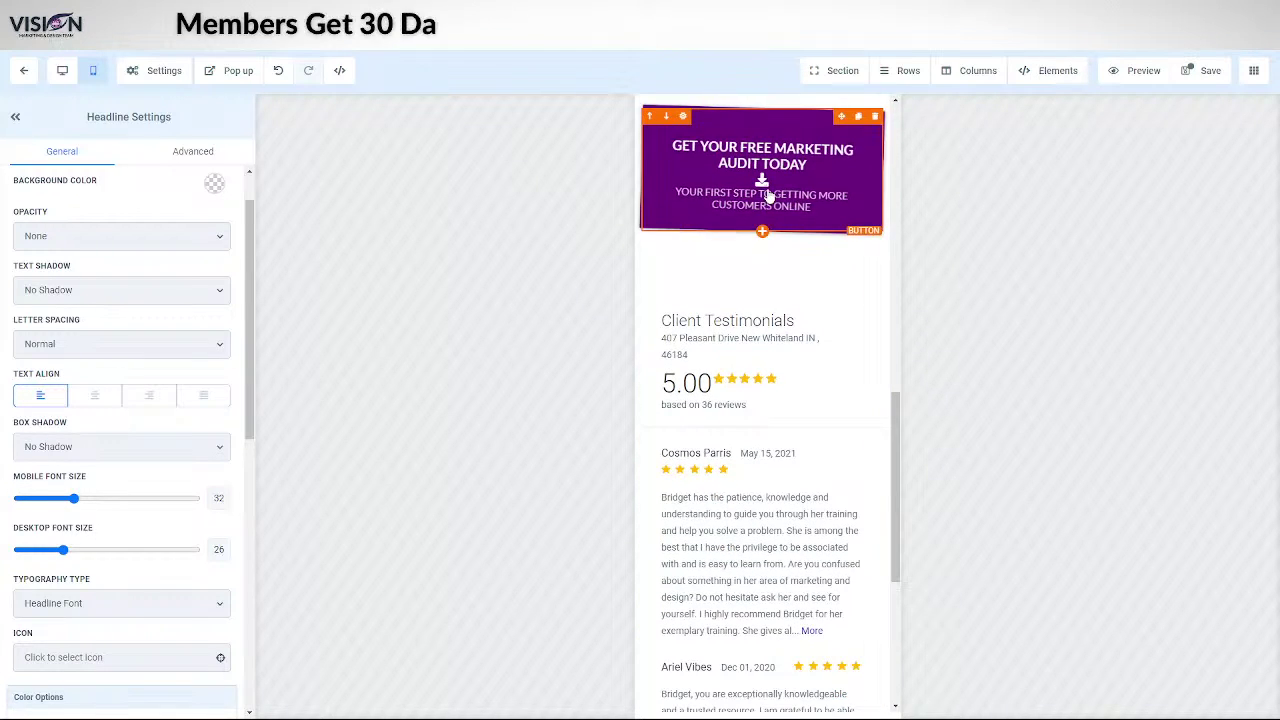
pyautogui.click(766, 195)
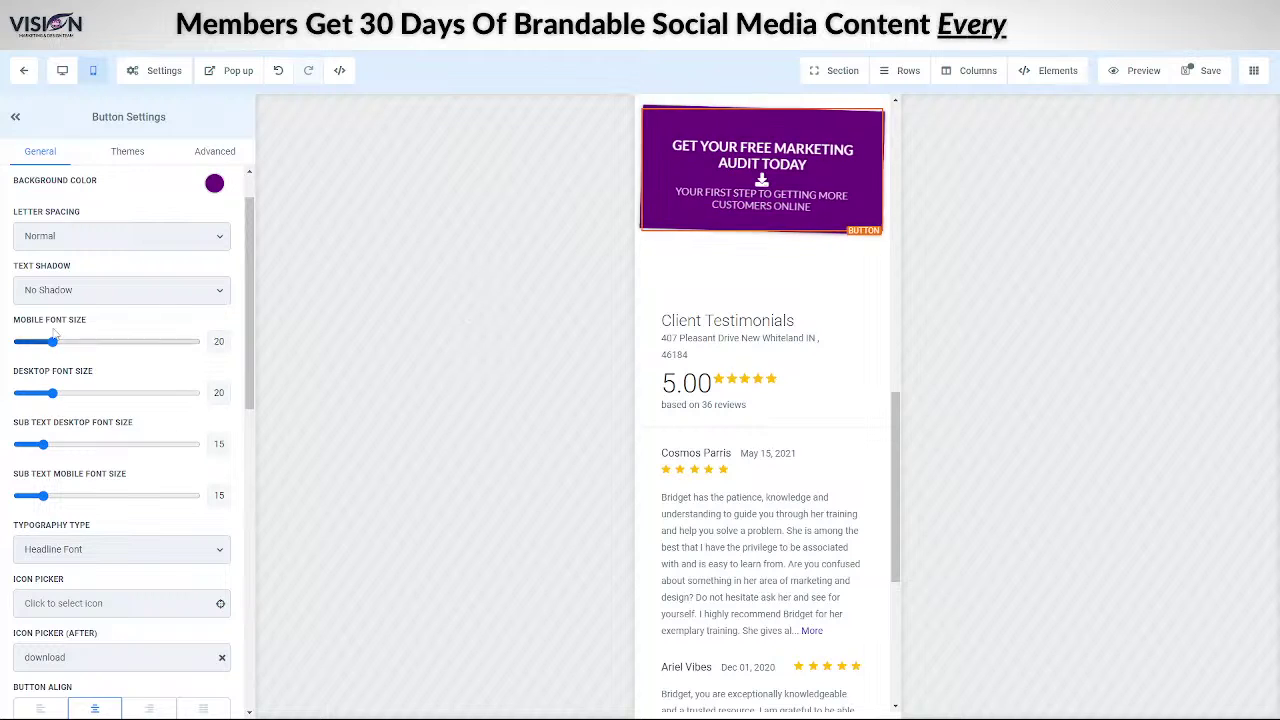
pyautogui.moveTo(52, 342); pyautogui.dragTo(41, 344)
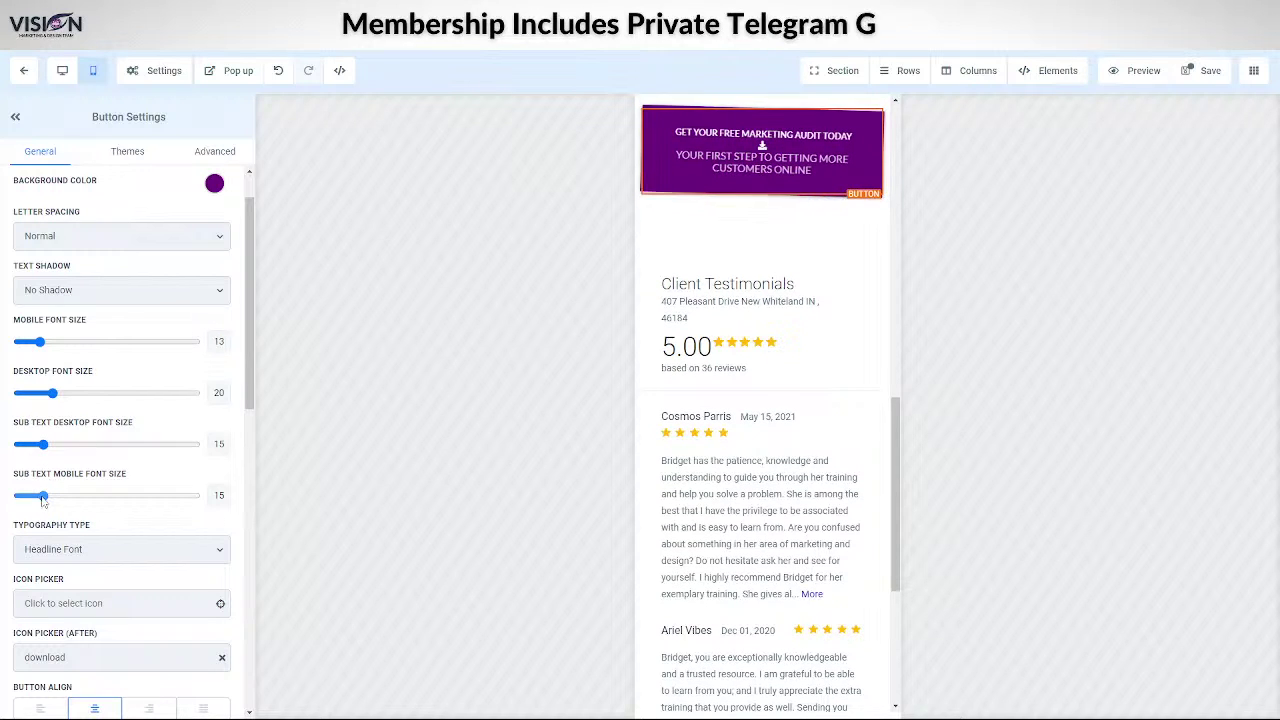
pyautogui.moveTo(43, 497); pyautogui.dragTo(35, 497)
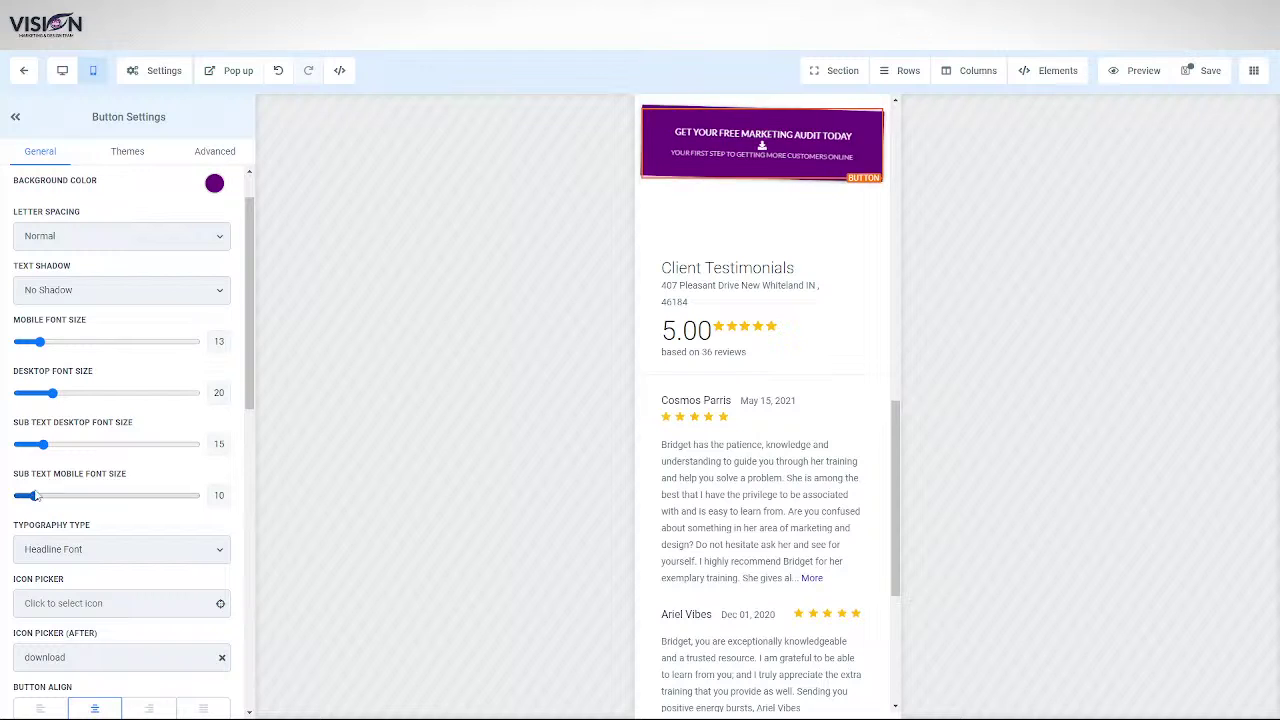
pyautogui.moveTo(39, 342); pyautogui.dragTo(36, 343)
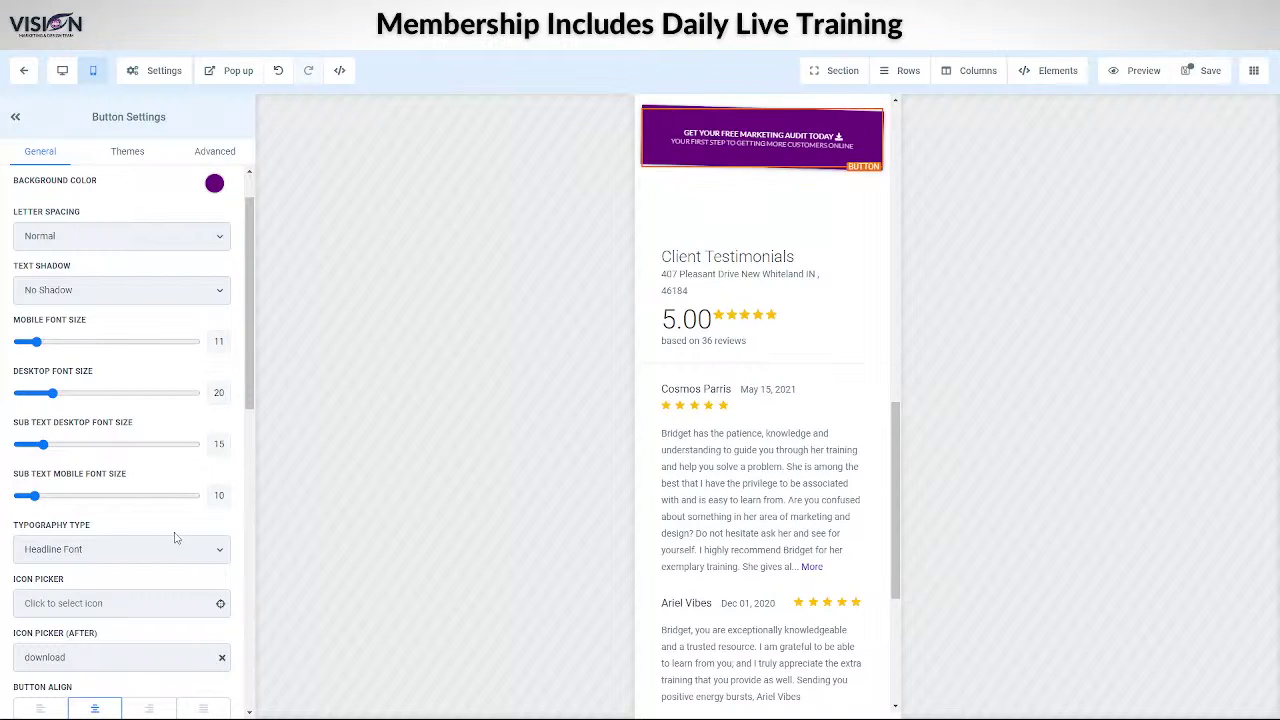
pyautogui.scroll(1, 166, 534)
pyautogui.scroll(-8, 151, 429)
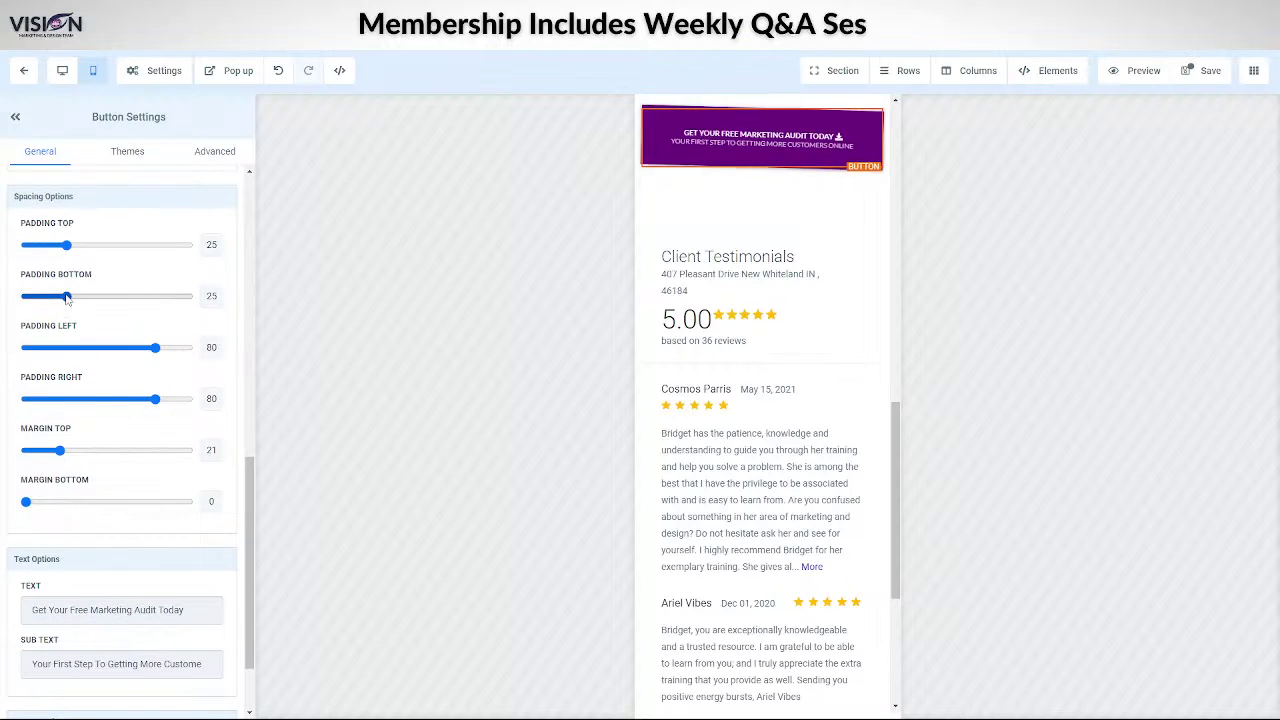
# - Reduce the upper audit button's top margin to 15 and compare both audit buttons
pyautogui.moveTo(64, 251); pyautogui.dragTo(54, 250)
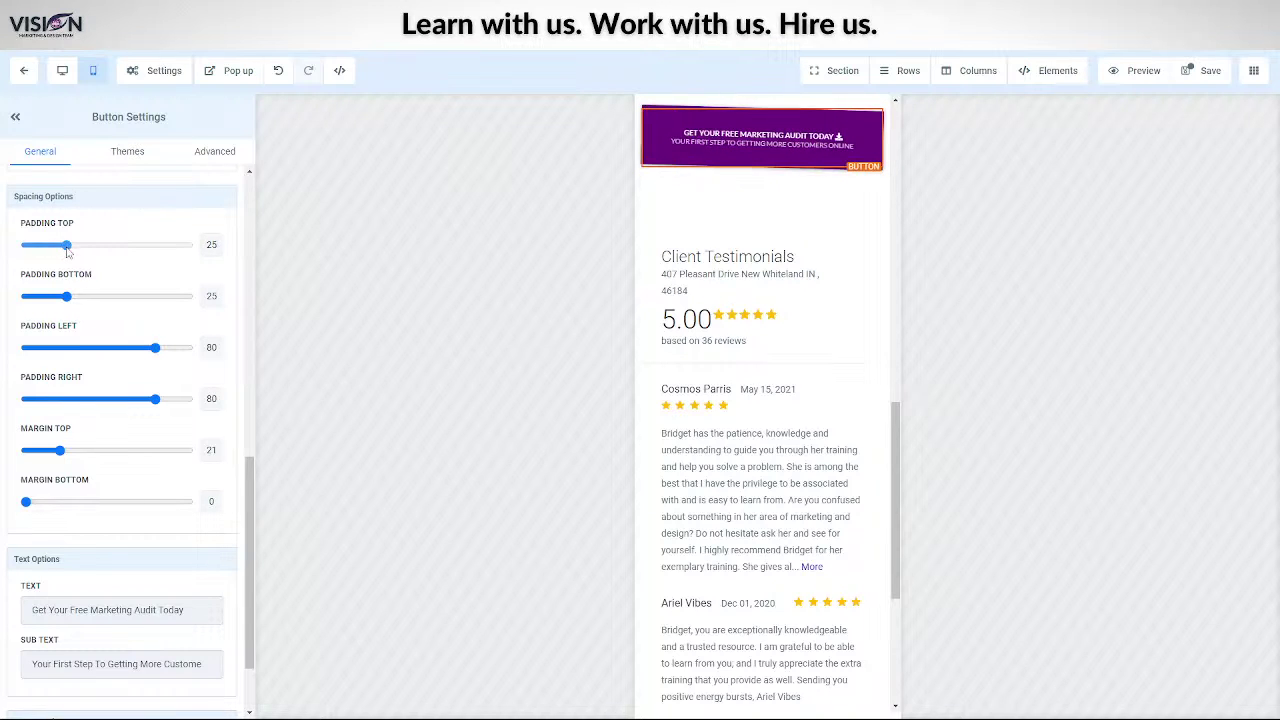
pyautogui.moveTo(61, 456); pyautogui.dragTo(52, 452)
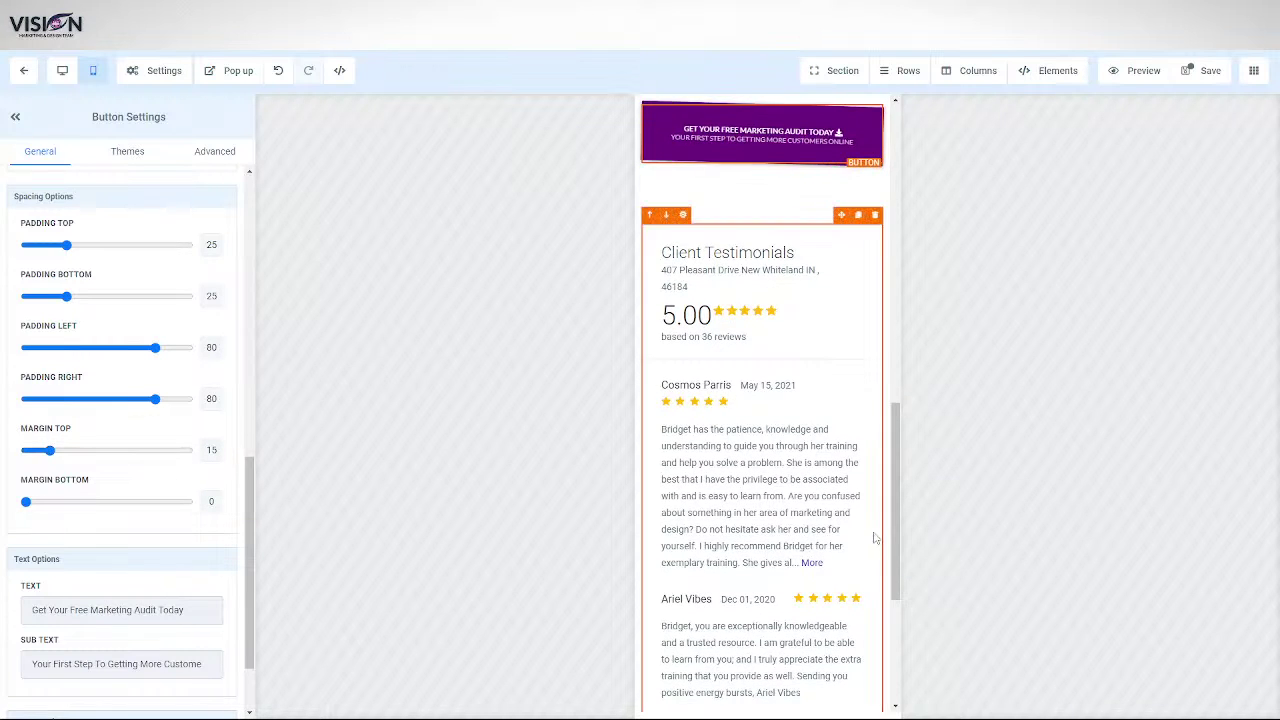
pyautogui.scroll(5, 874, 534)
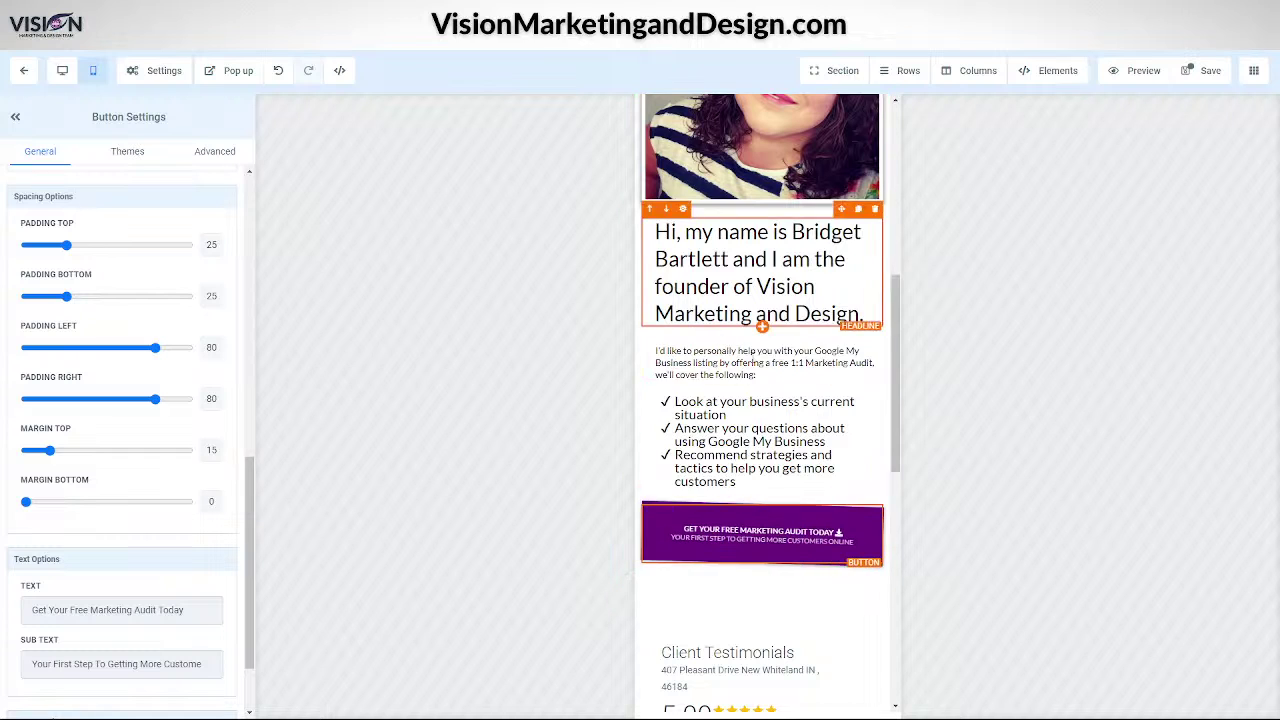
pyautogui.scroll(-4, 770, 522)
pyautogui.scroll(-2, 771, 522)
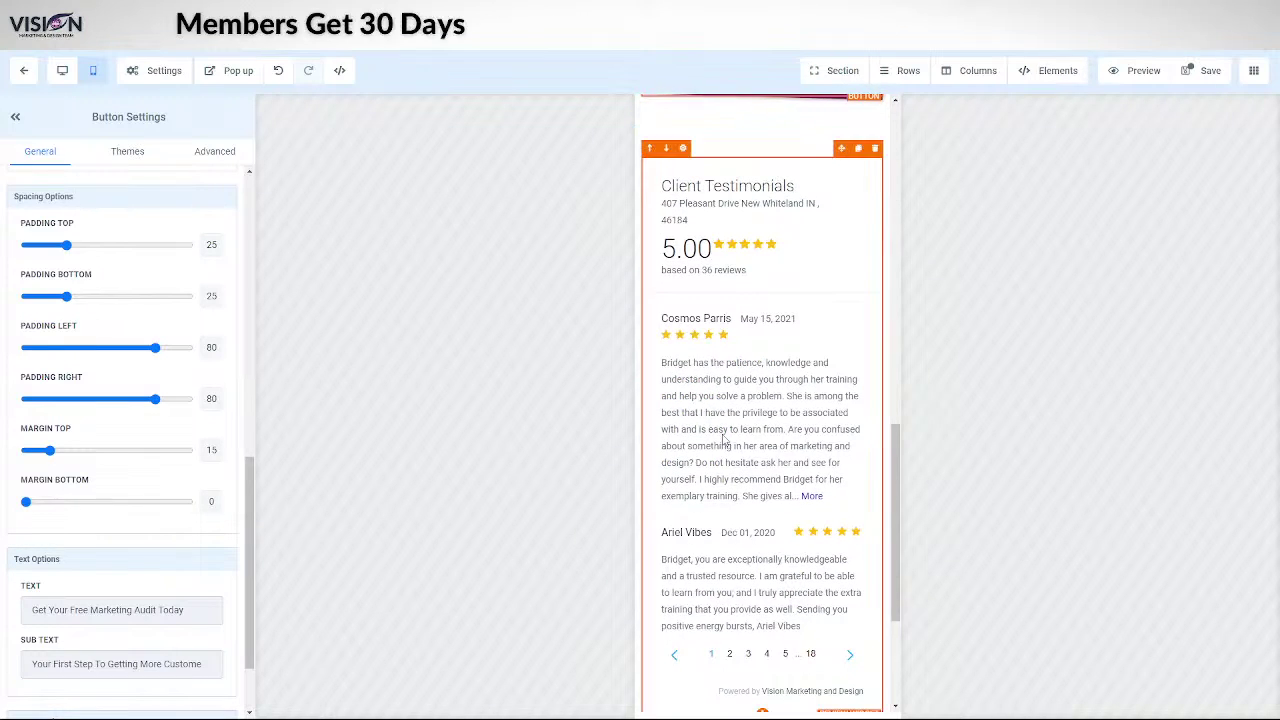
pyautogui.scroll(-3, 747, 511)
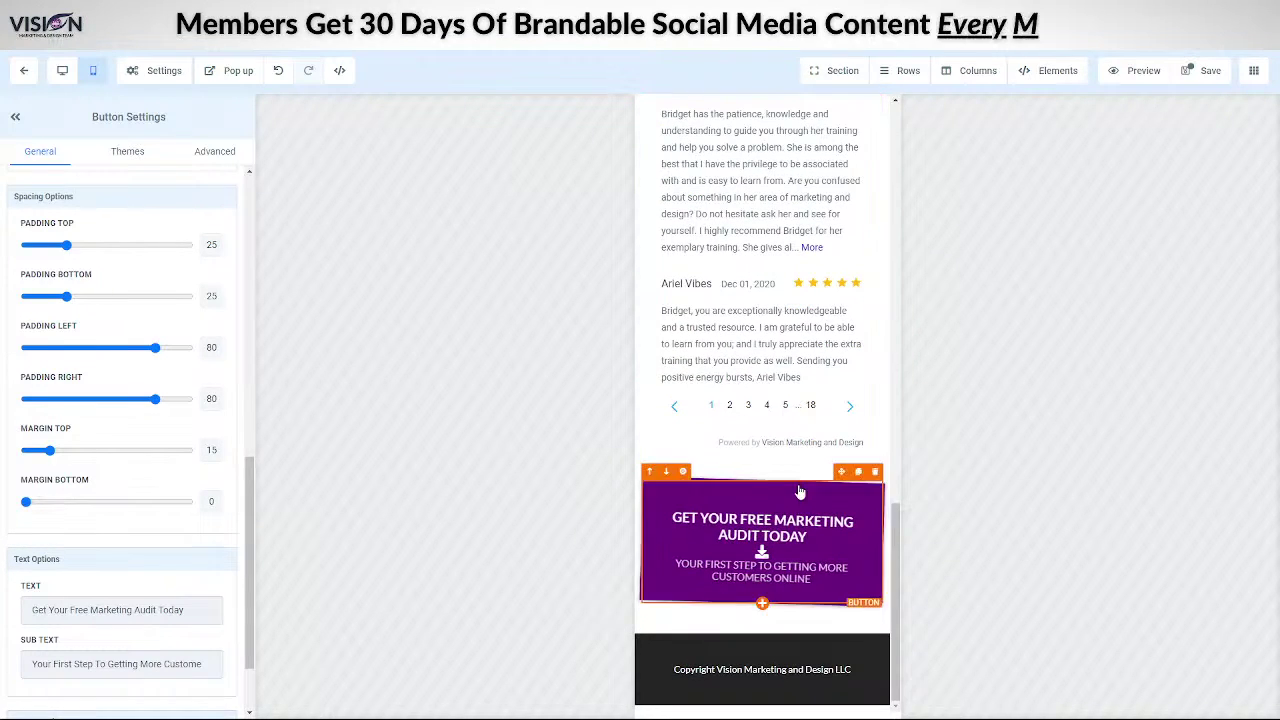
pyautogui.scroll(8, 758, 600)
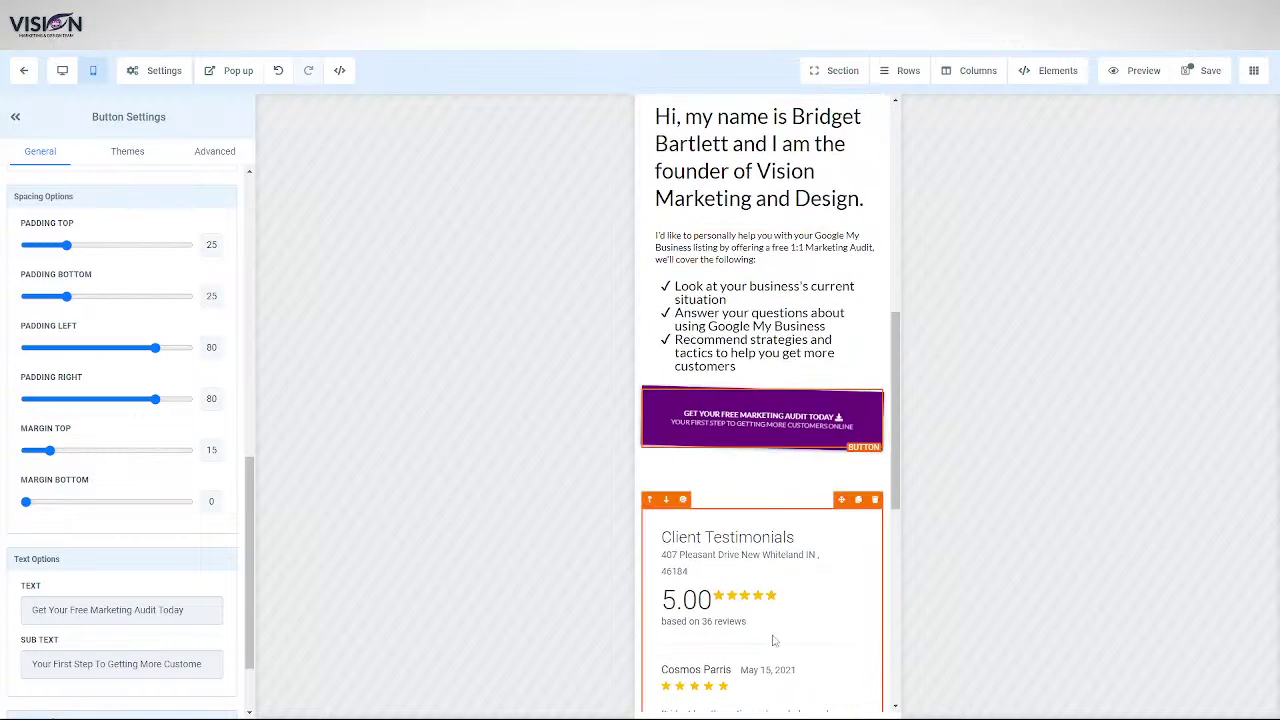
pyautogui.scroll(-4, 758, 623)
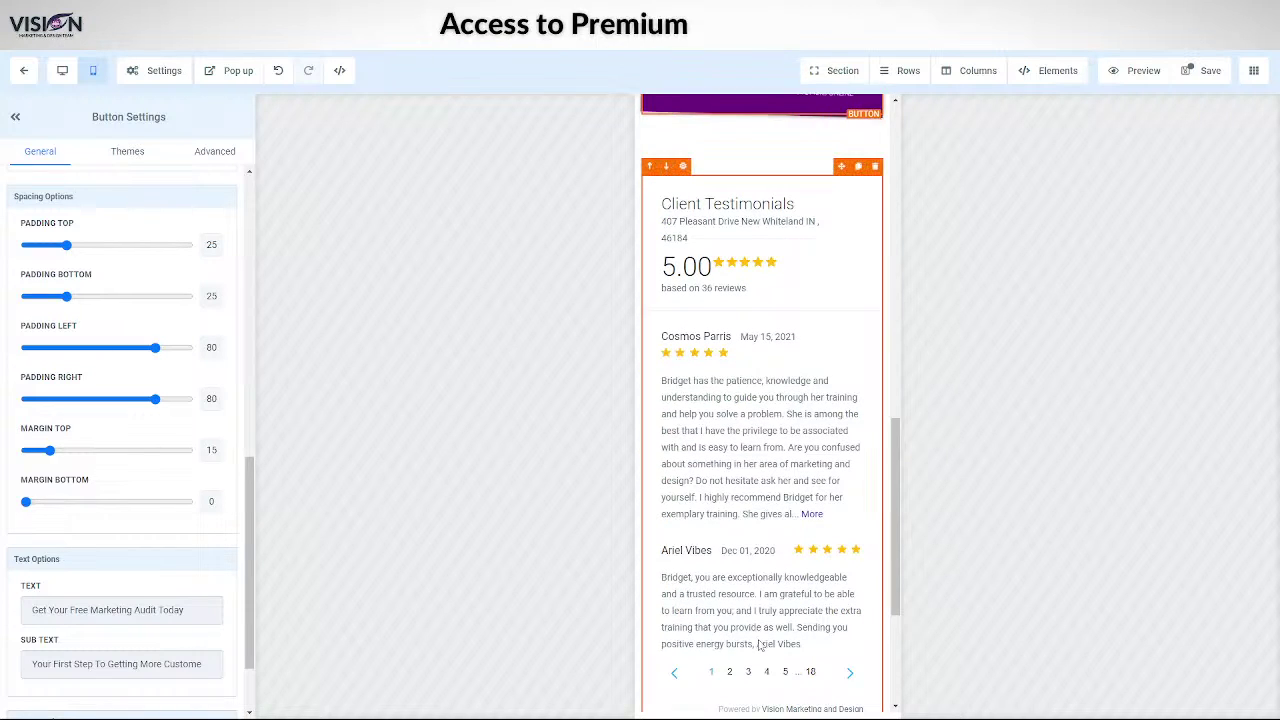
pyautogui.scroll(-2, 762, 660)
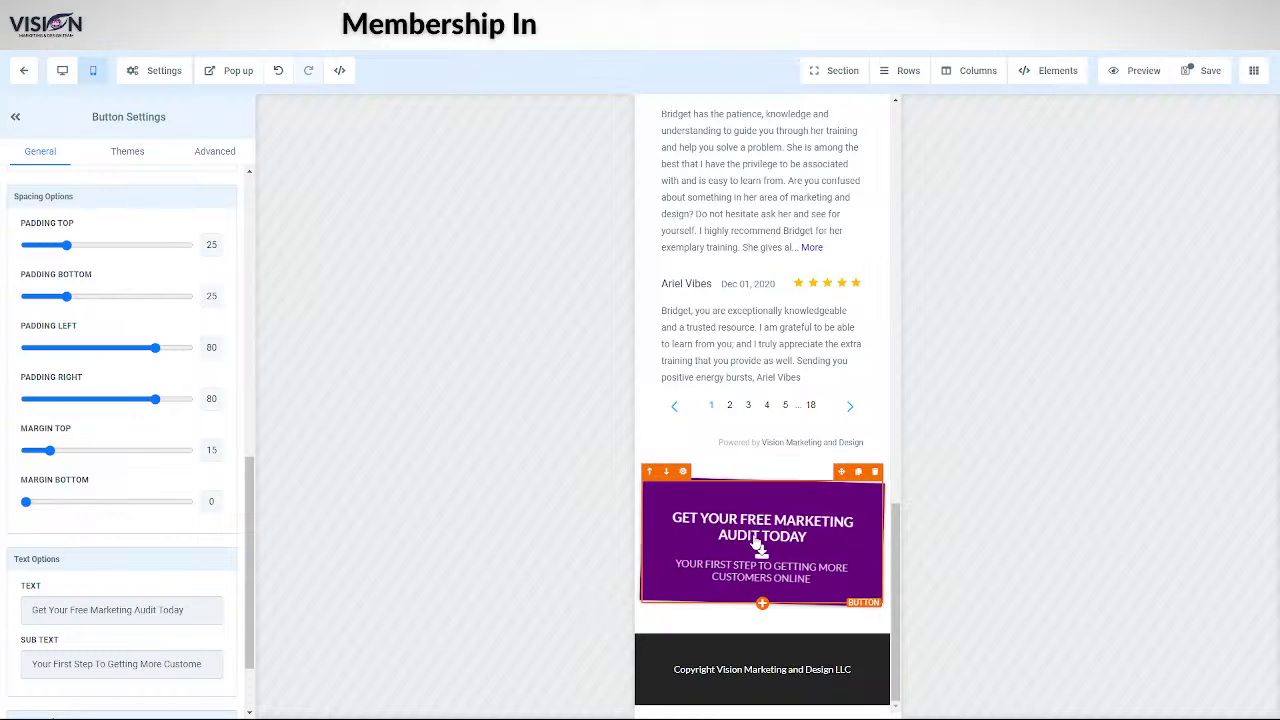
pyautogui.click(756, 540)
pyautogui.scroll(6, 731, 558)
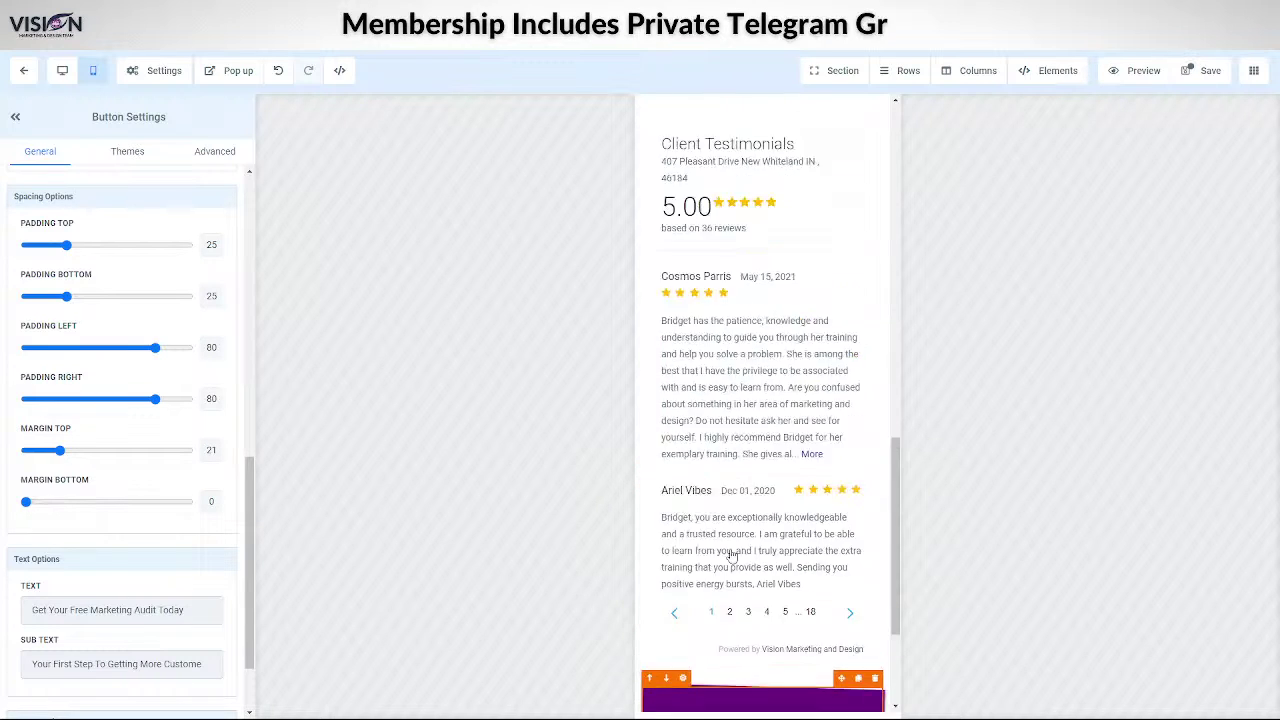
pyautogui.click(683, 381)
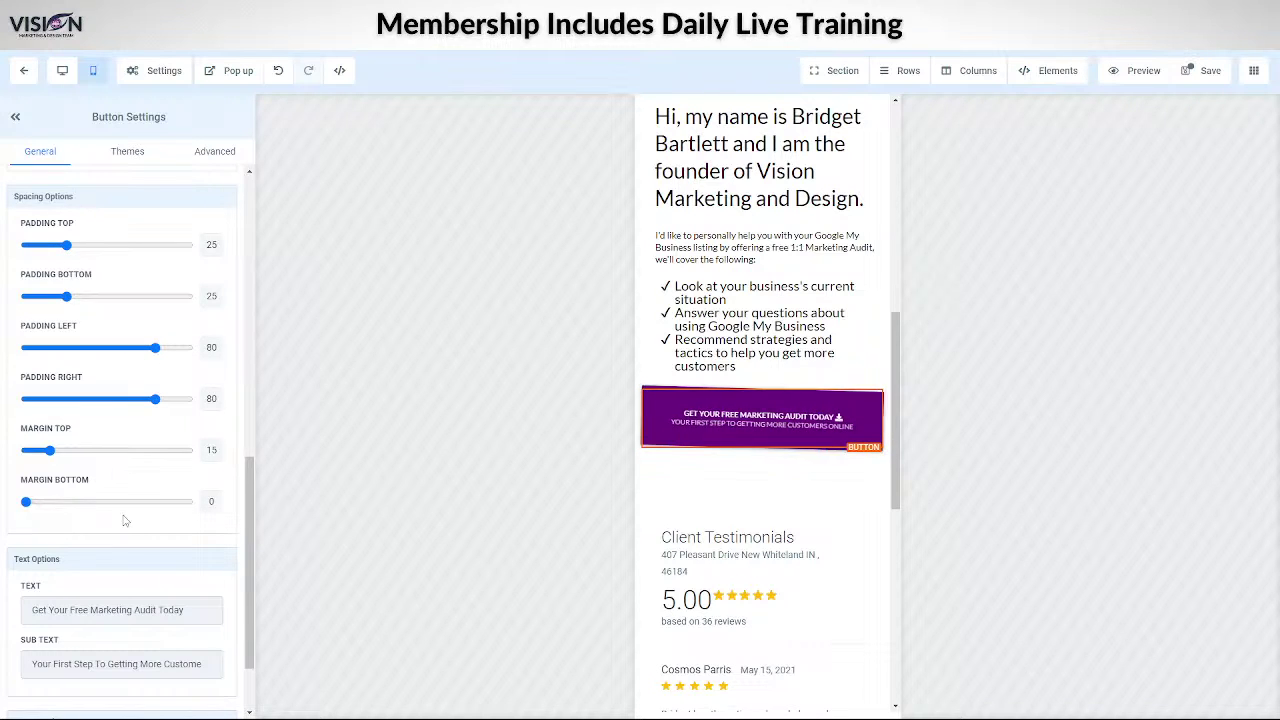
pyautogui.scroll(7, 124, 520)
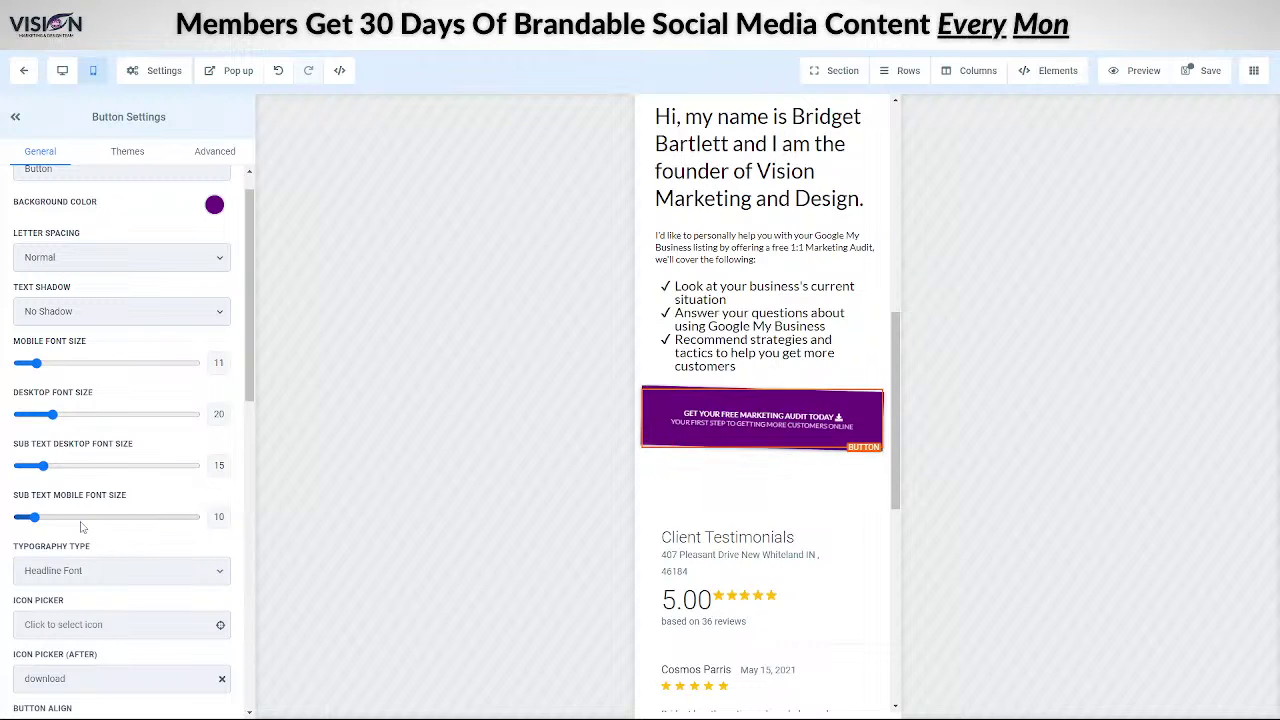
# - Set the bottom audit button's mobile font size to 11 and sub text to 10, then save
pyautogui.scroll(-6, 774, 591)
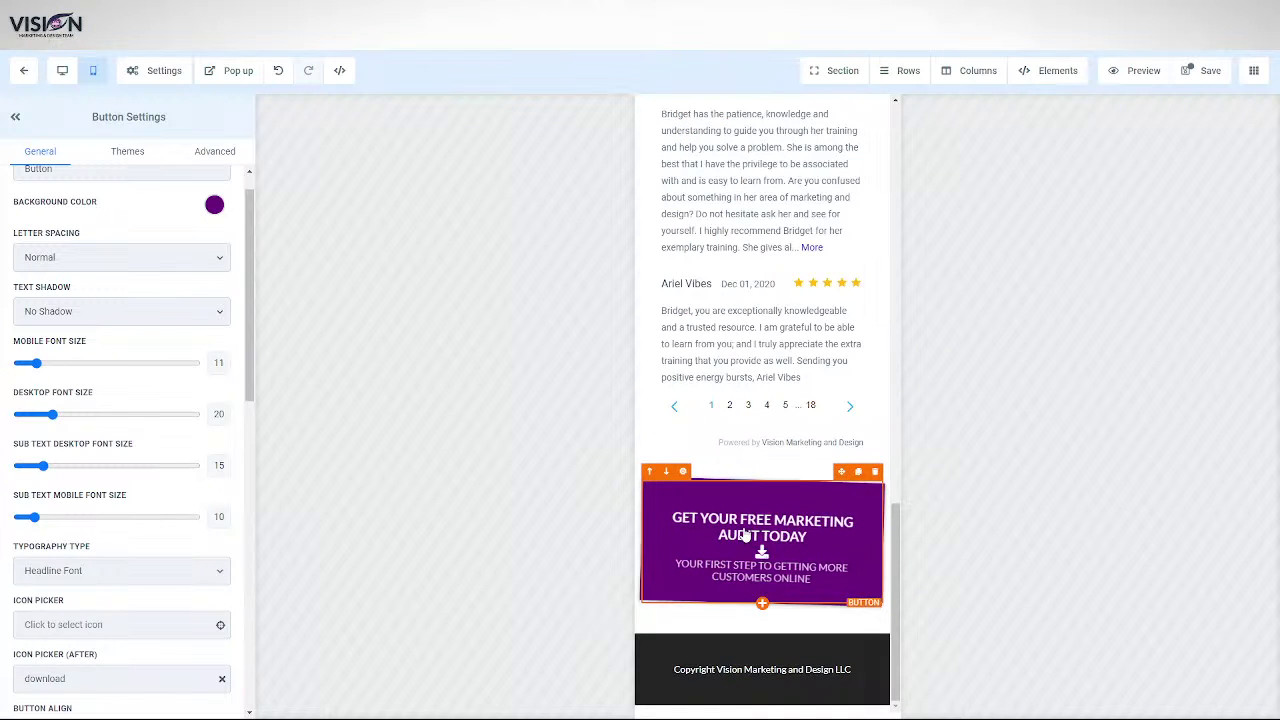
pyautogui.click(746, 537)
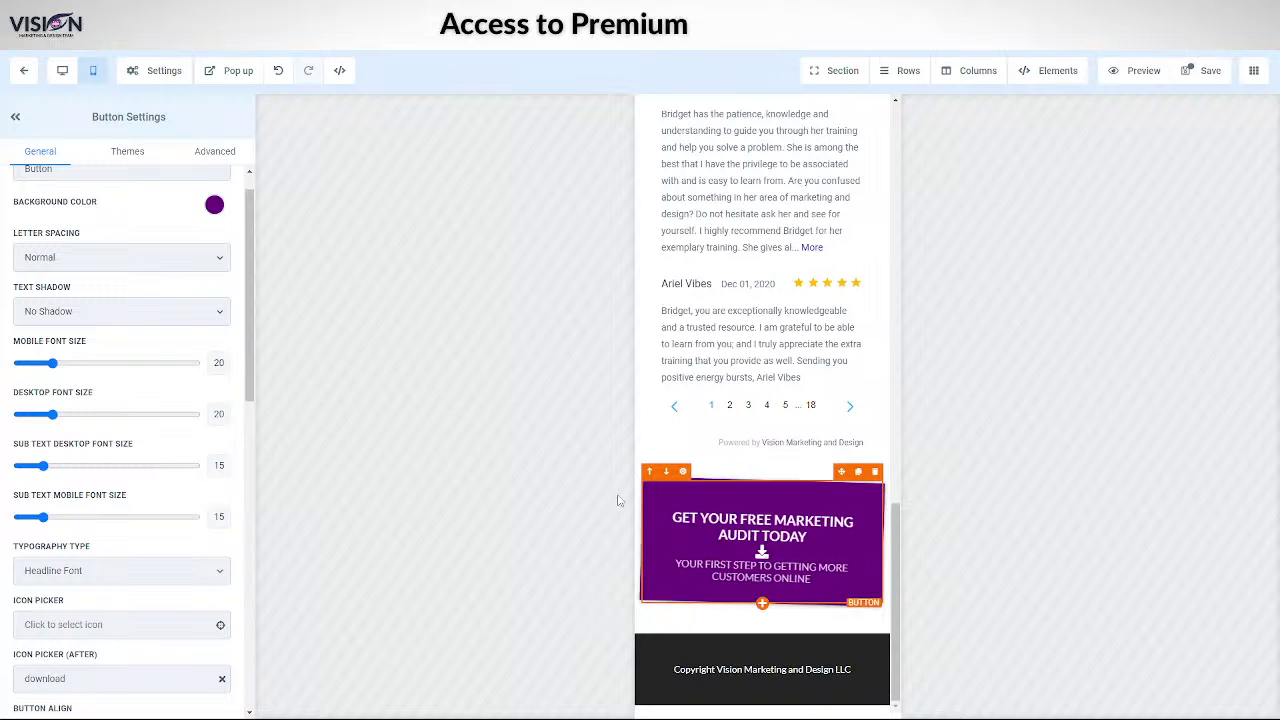
pyautogui.moveTo(52, 363); pyautogui.dragTo(35, 363)
pyautogui.moveTo(46, 519); pyautogui.dragTo(33, 518)
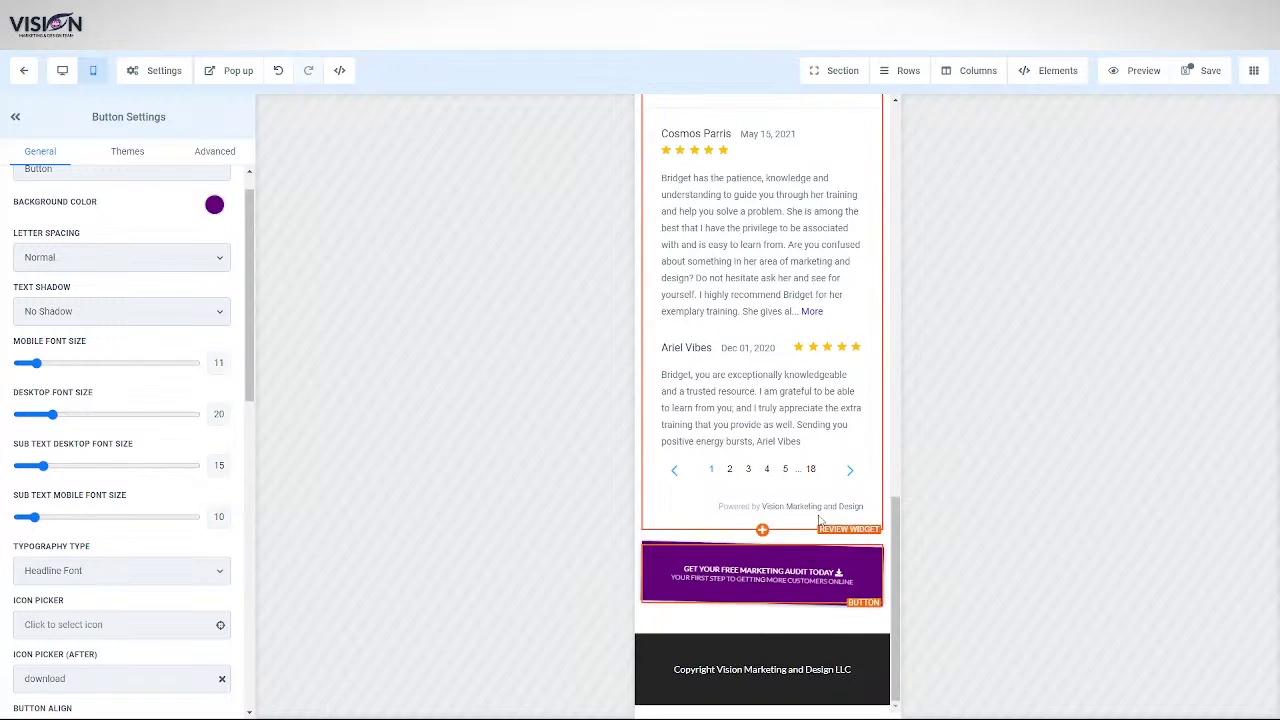
pyautogui.click(1203, 71)
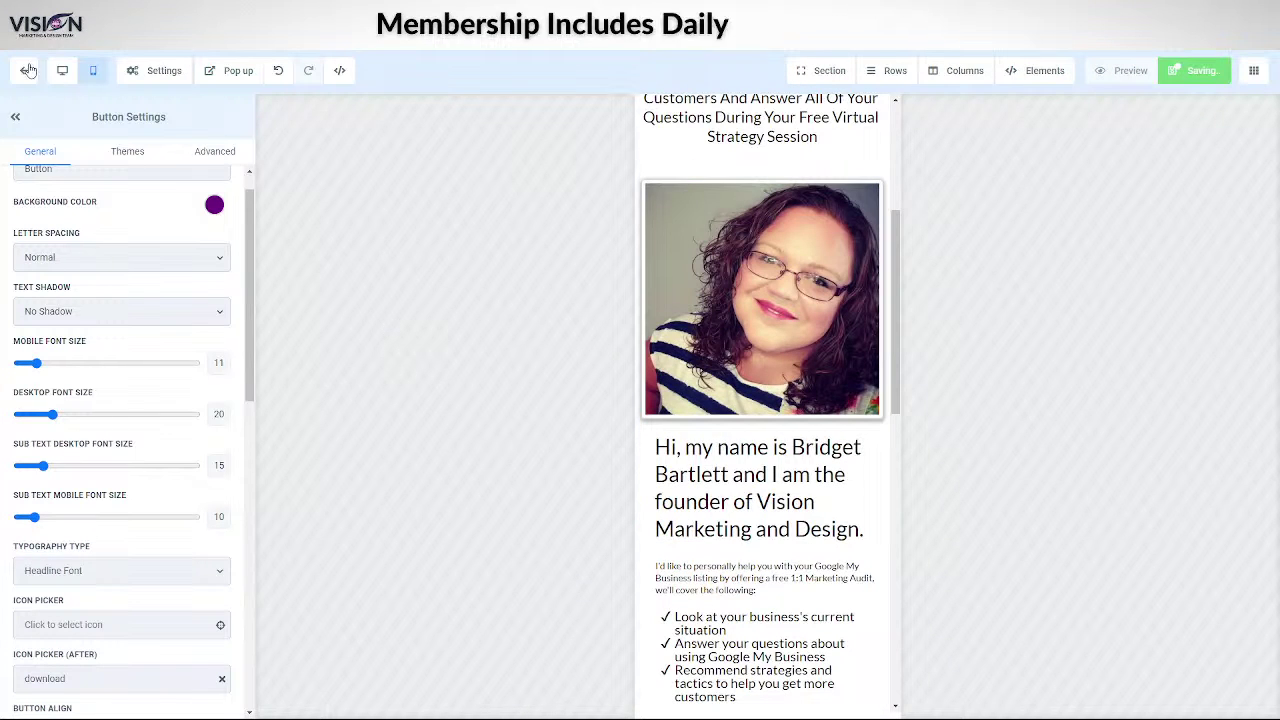
# - In desktop layout, reinsert the profile photo from the Relocated Item media folder
pyautogui.click(62, 71)
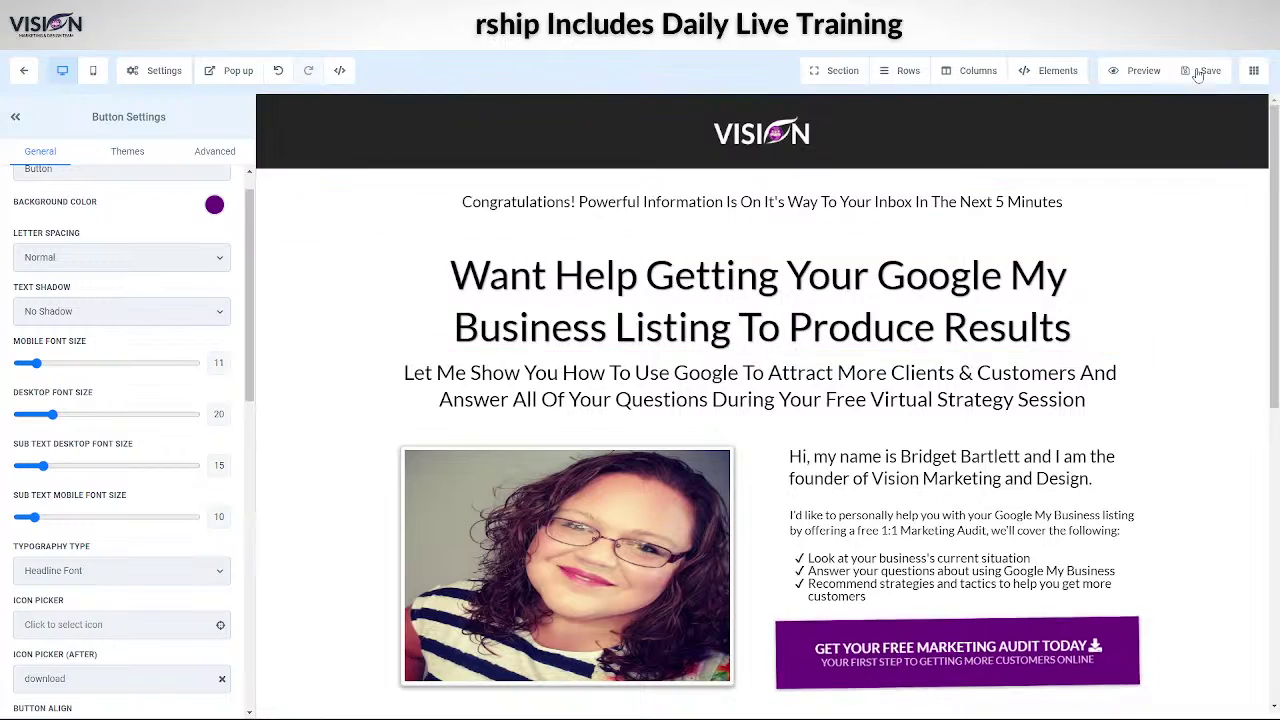
pyautogui.scroll(-10, 1136, 580)
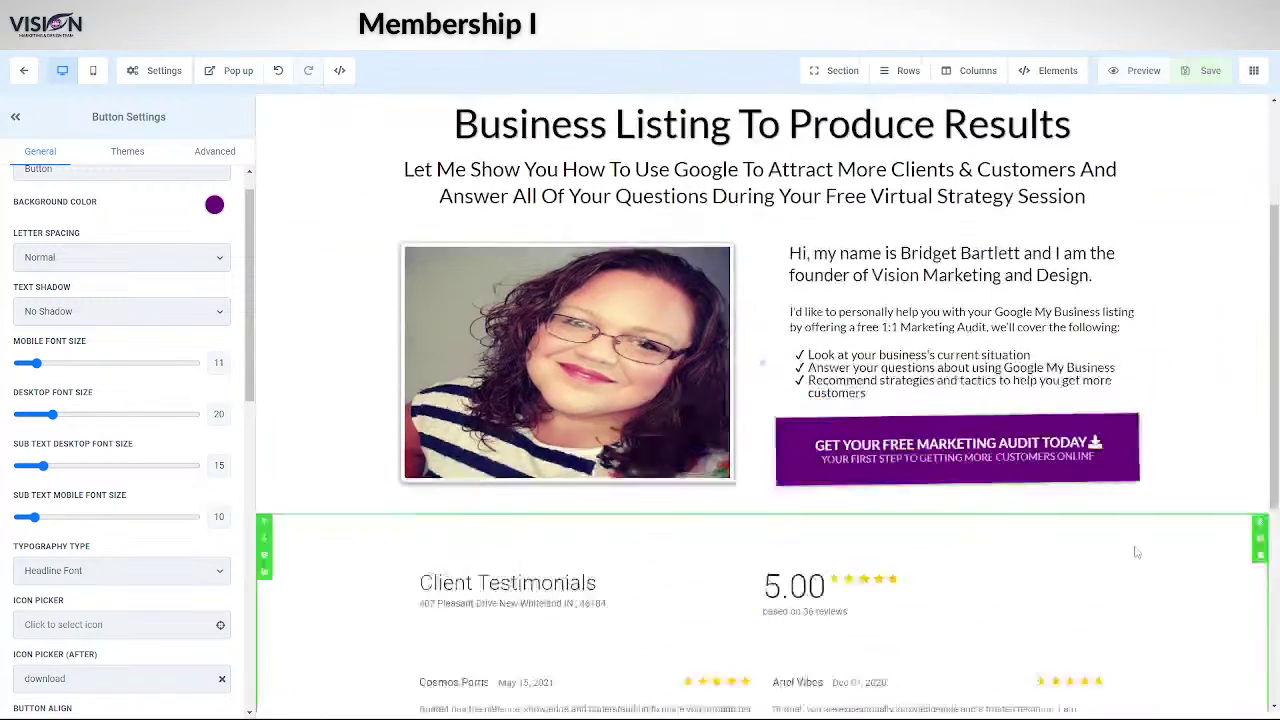
pyautogui.scroll(10, 1178, 565)
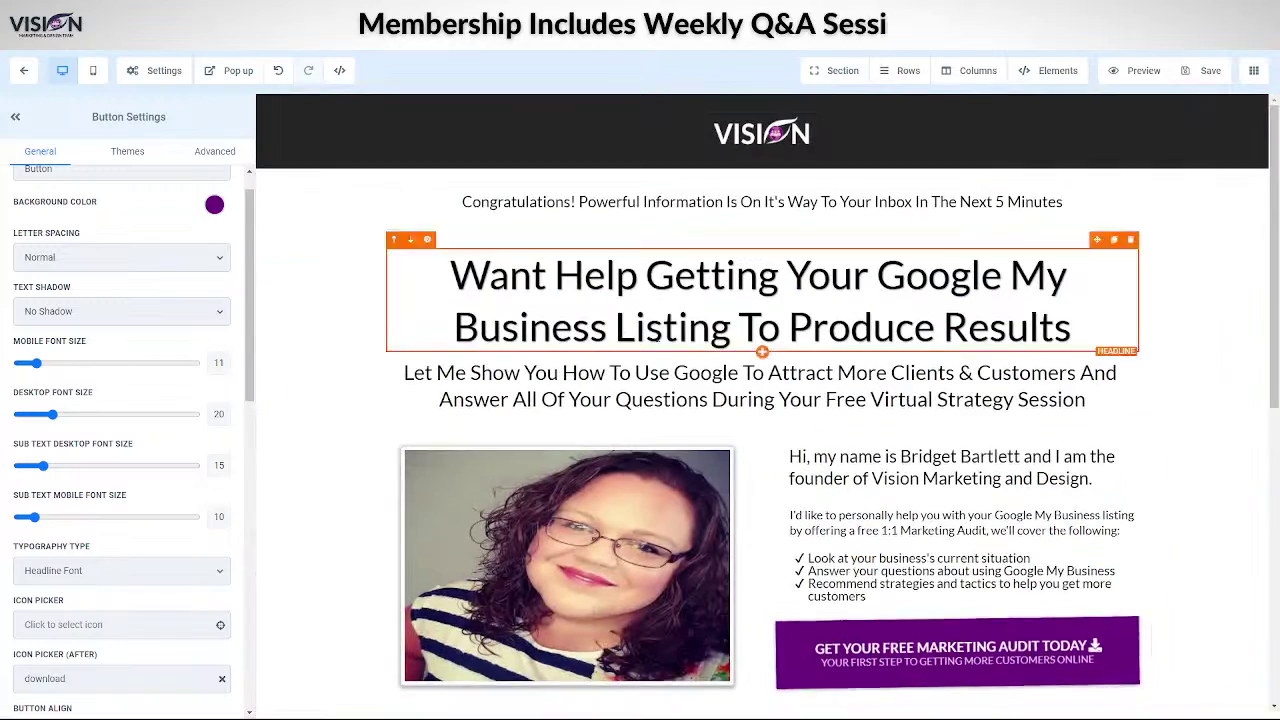
pyautogui.click(577, 574)
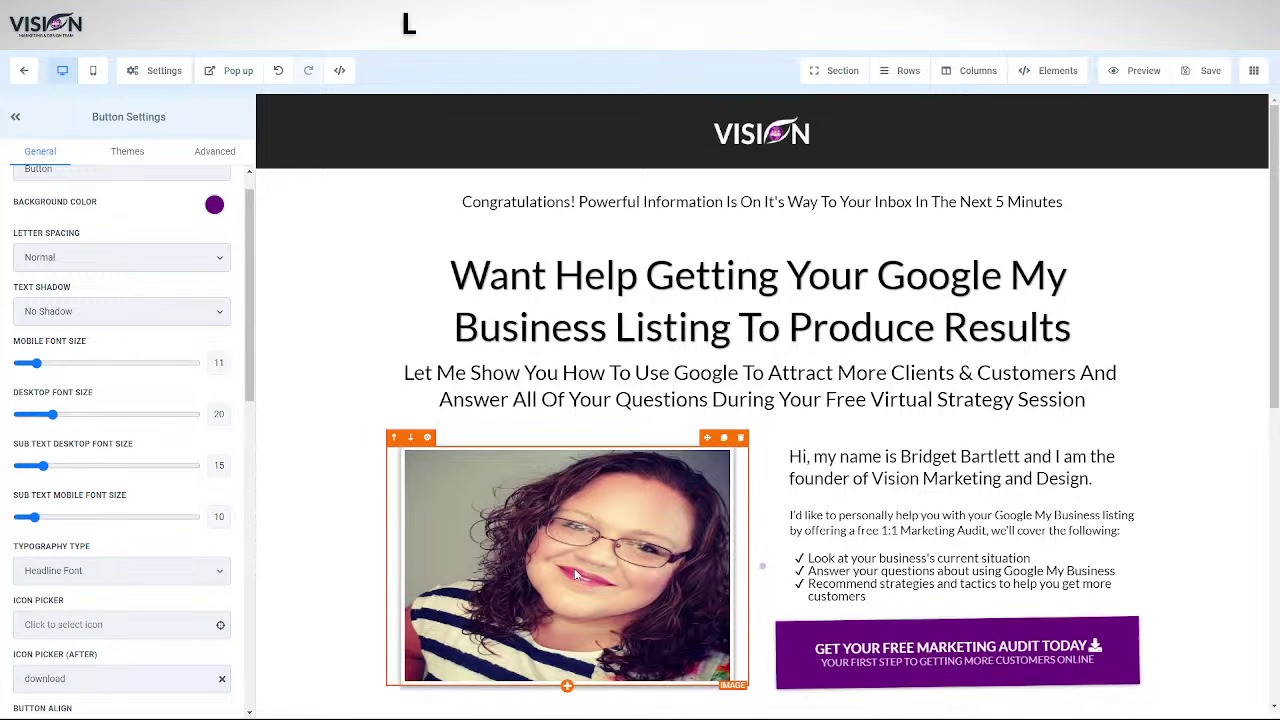
pyautogui.scroll(-4, 114, 551)
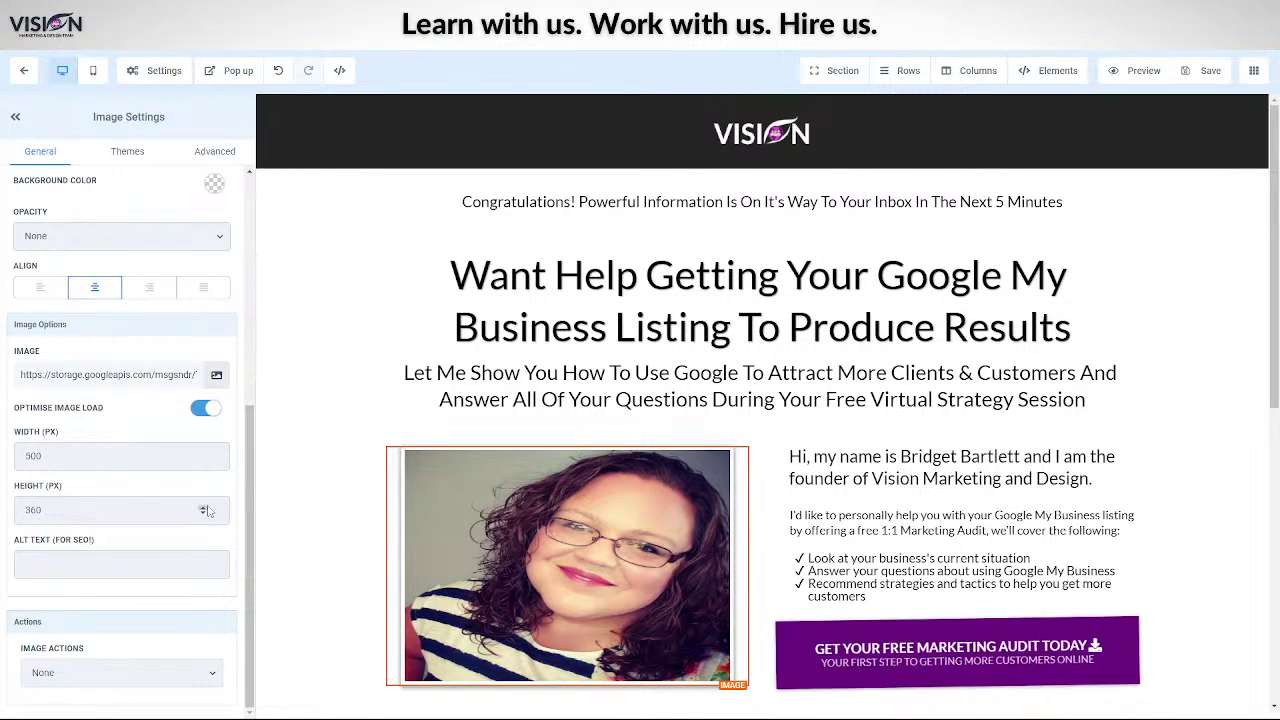
pyautogui.click(217, 376)
pyautogui.doubleClick(72, 190)
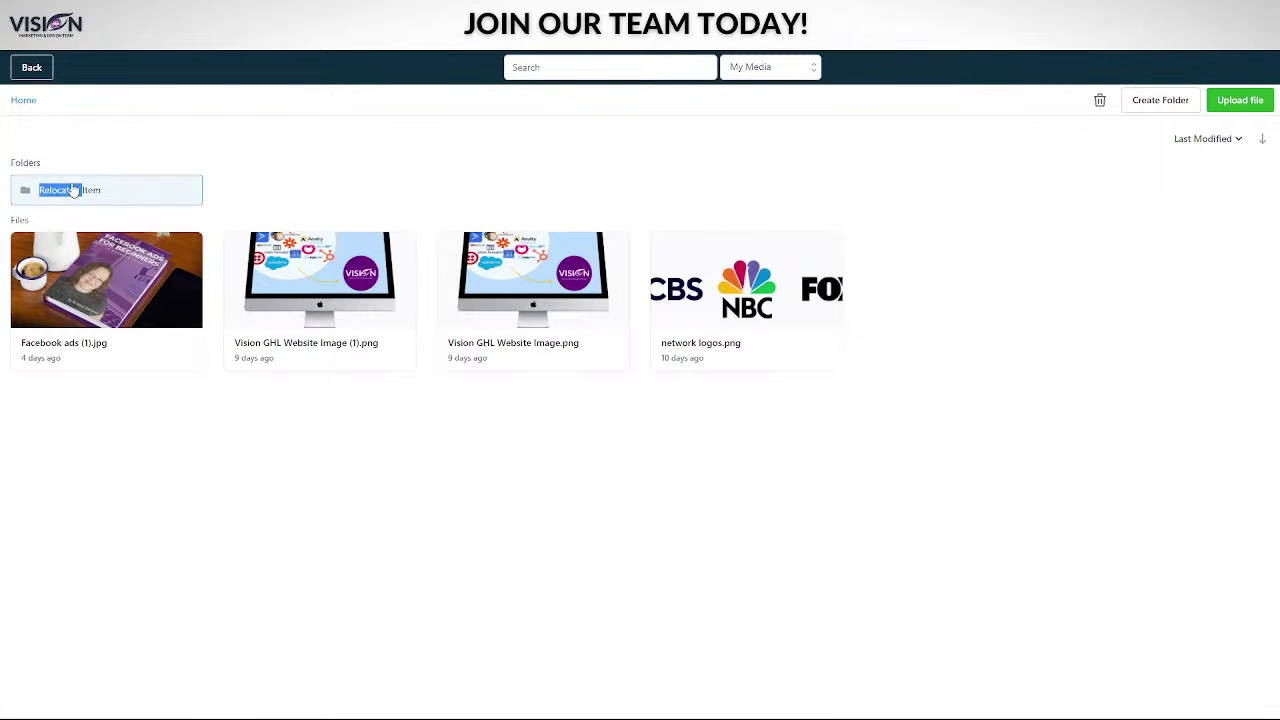
pyautogui.click(100, 283)
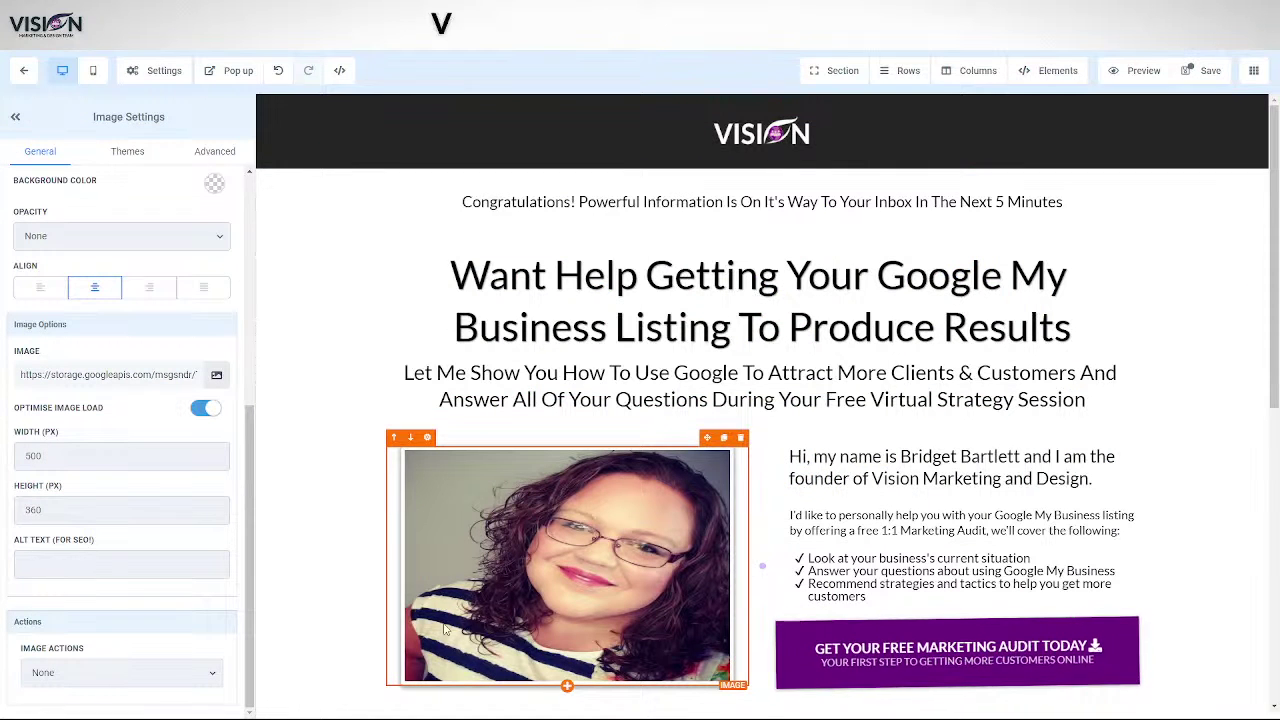
# - Raise the photo's height to 500 px for a 500 by 500 square
pyautogui.click(203, 507)
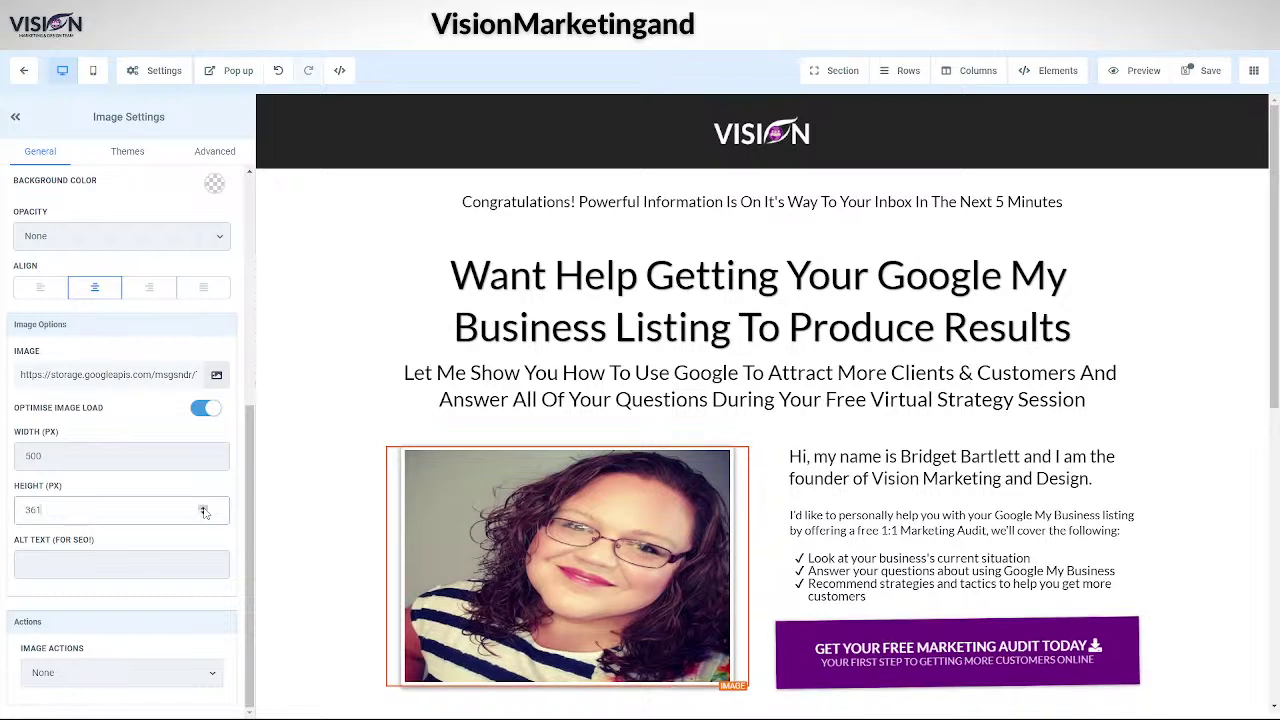
pyautogui.click(203, 508)
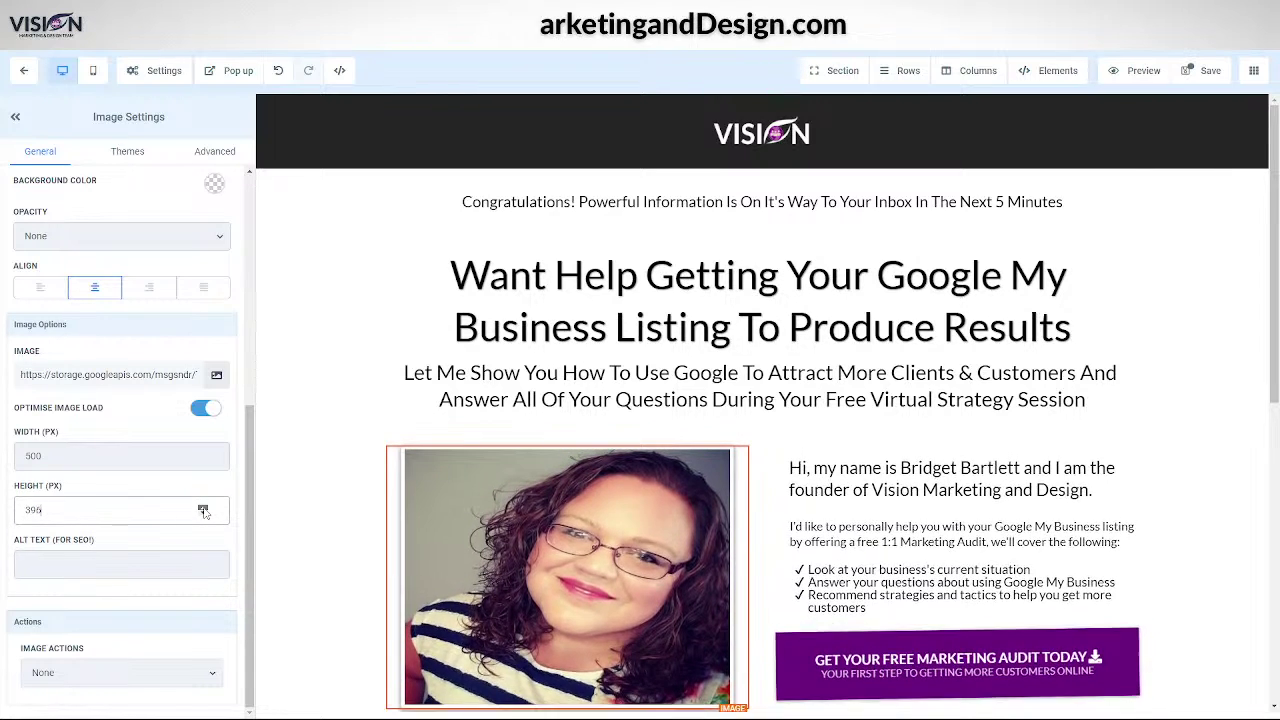
pyautogui.click(203, 508)
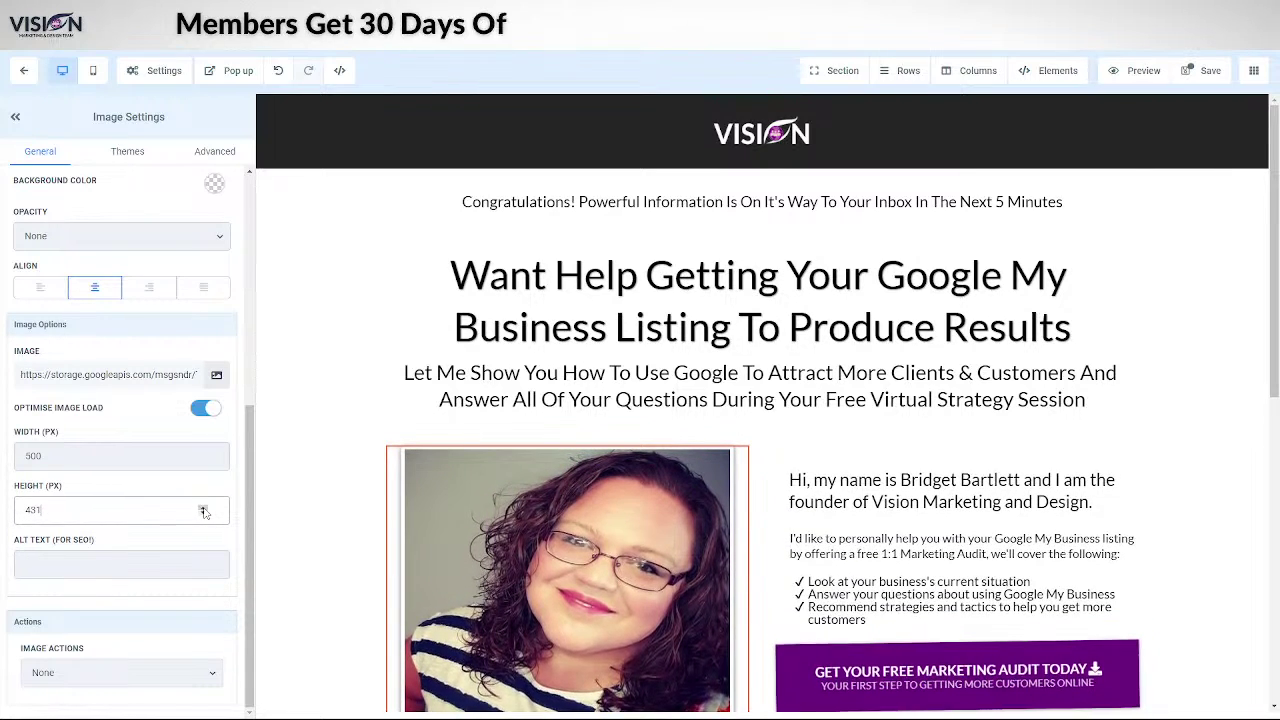
pyautogui.click(203, 510)
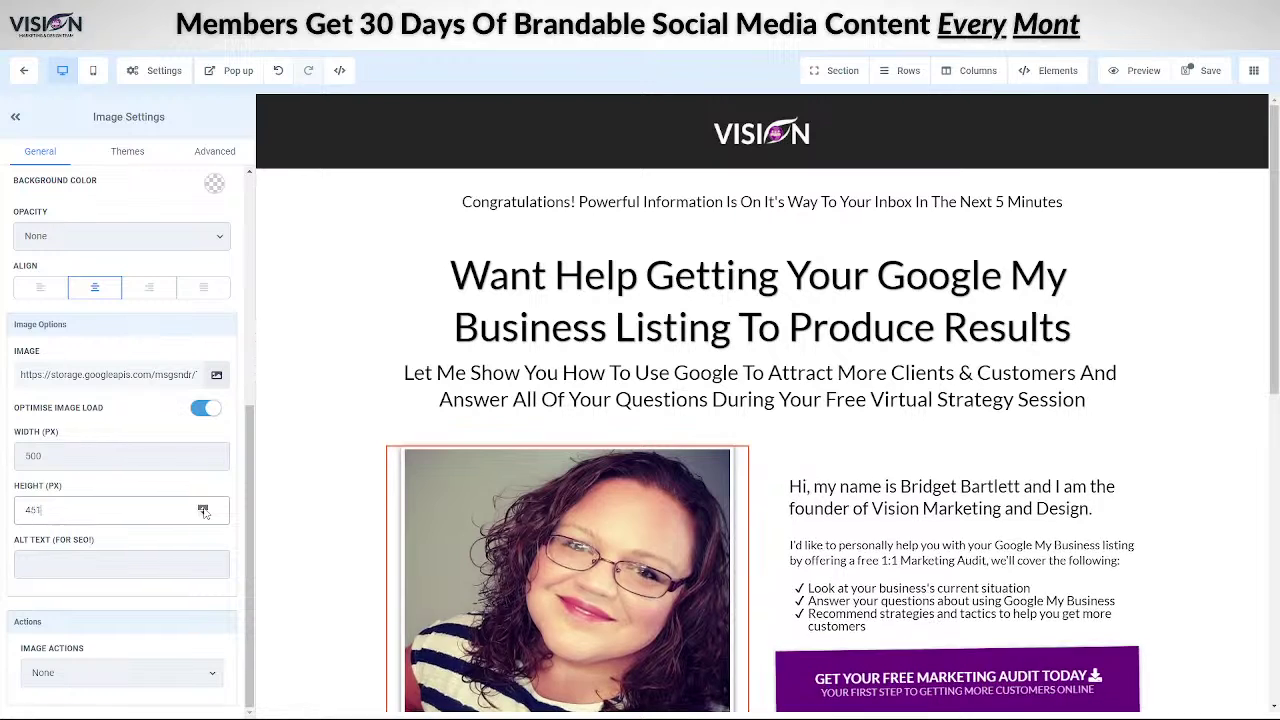
pyautogui.click(203, 510)
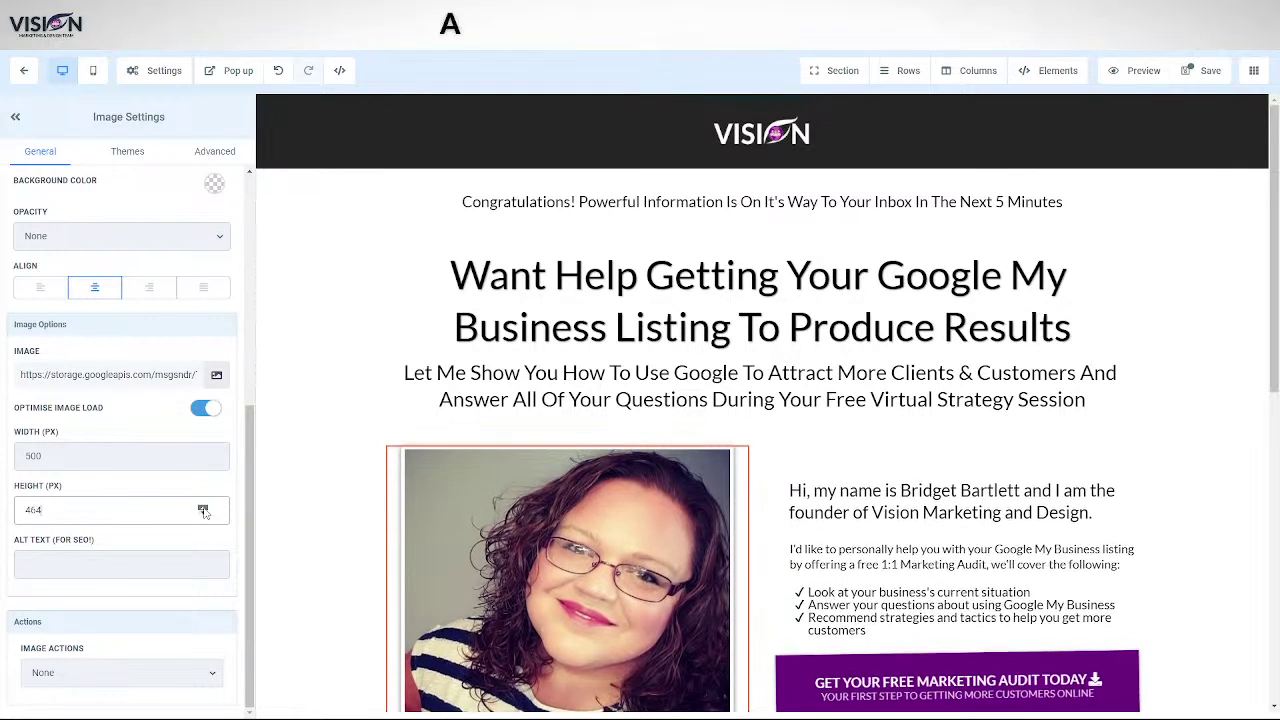
pyautogui.click(203, 510)
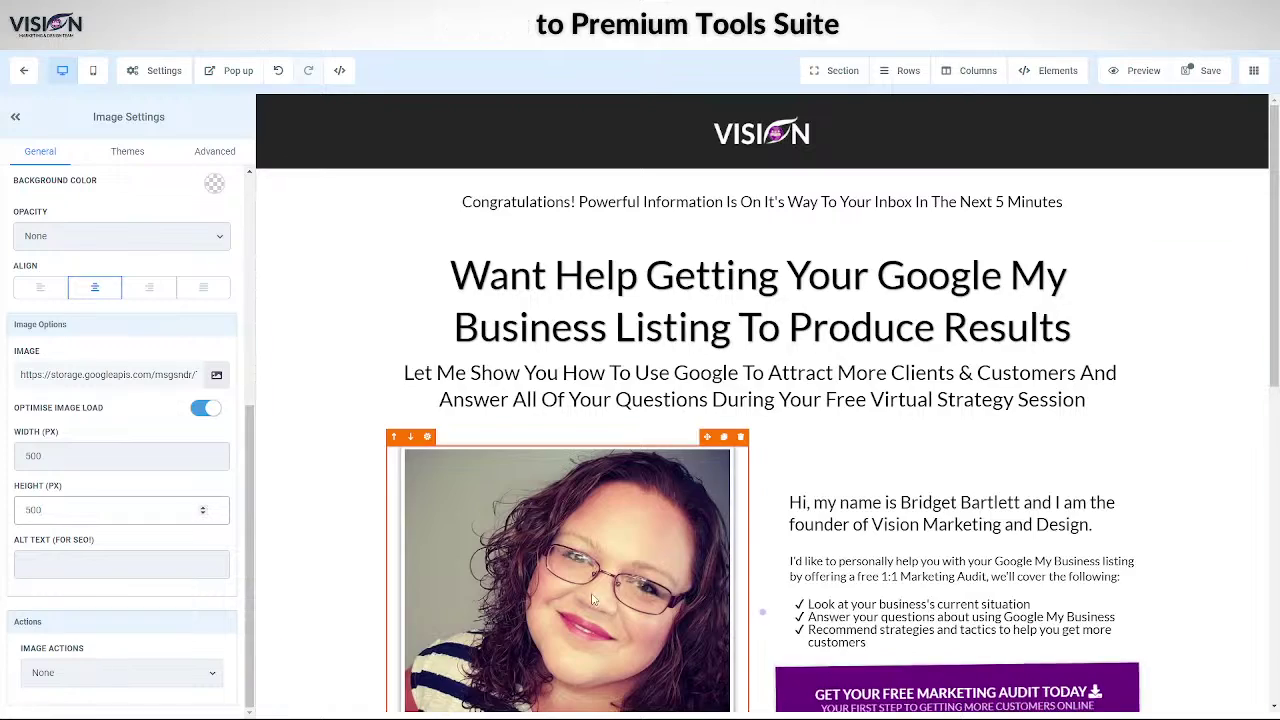
pyautogui.scroll(-3, 592, 598)
pyautogui.scroll(3, 555, 365)
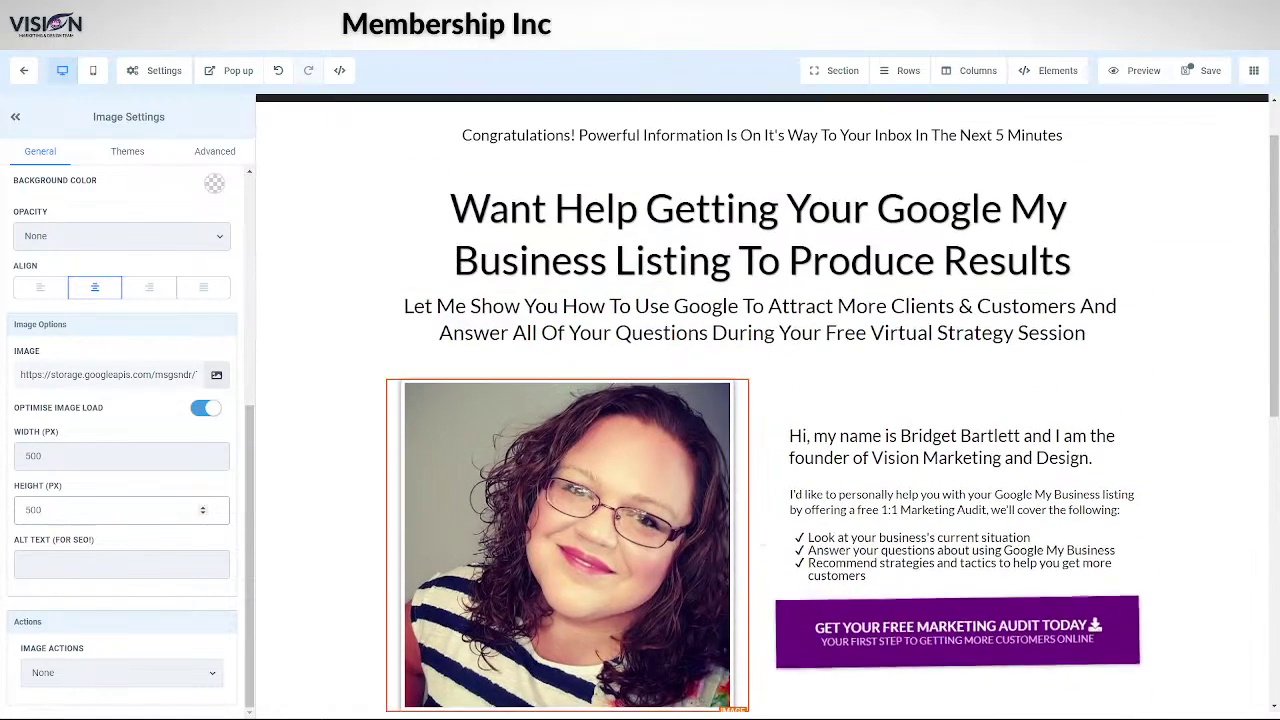
# - Switch the canvas to the mobile layout and scroll to the photo's size settings
pyautogui.click(93, 70)
pyautogui.scroll(-3, 954, 556)
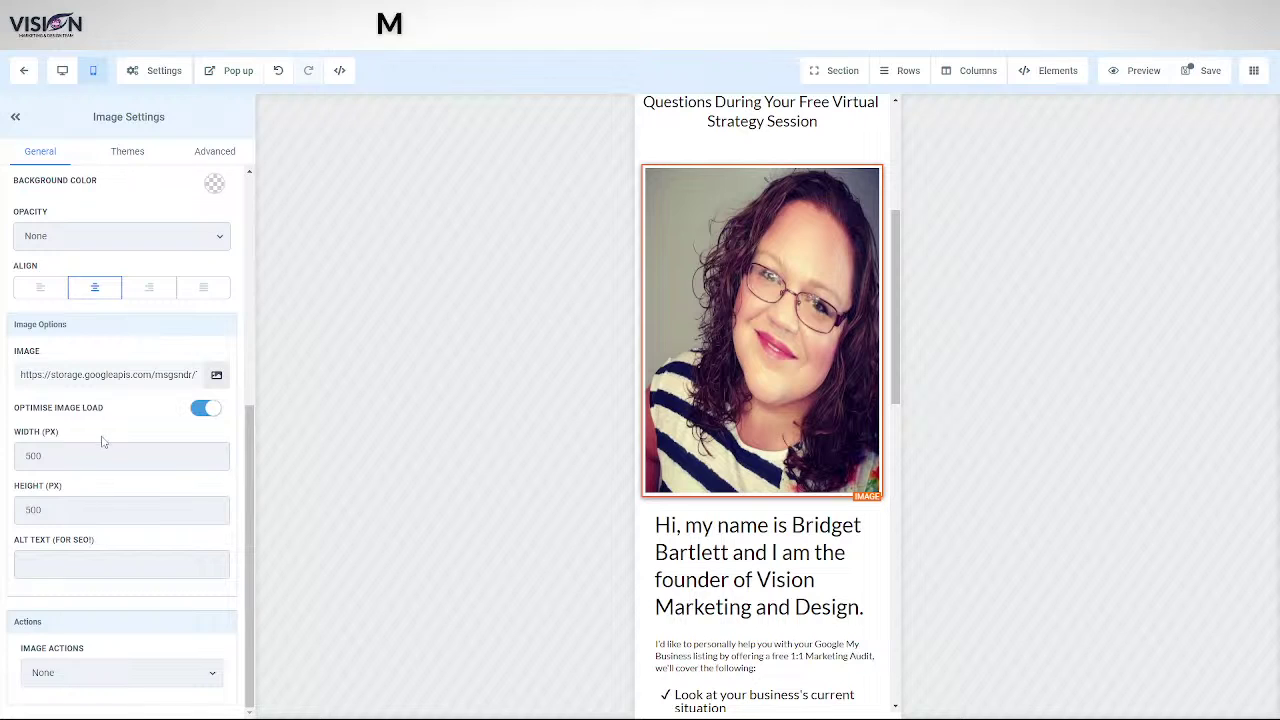
pyautogui.scroll(5, 101, 441)
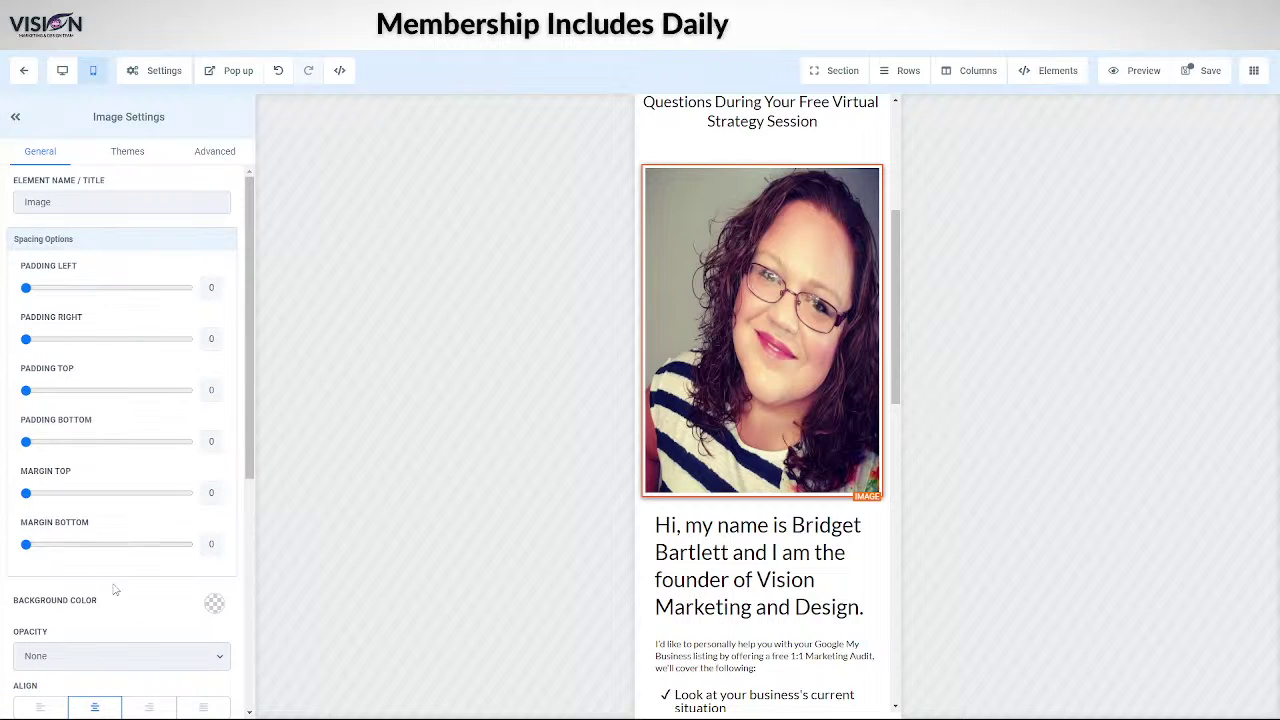
pyautogui.scroll(-5, 115, 590)
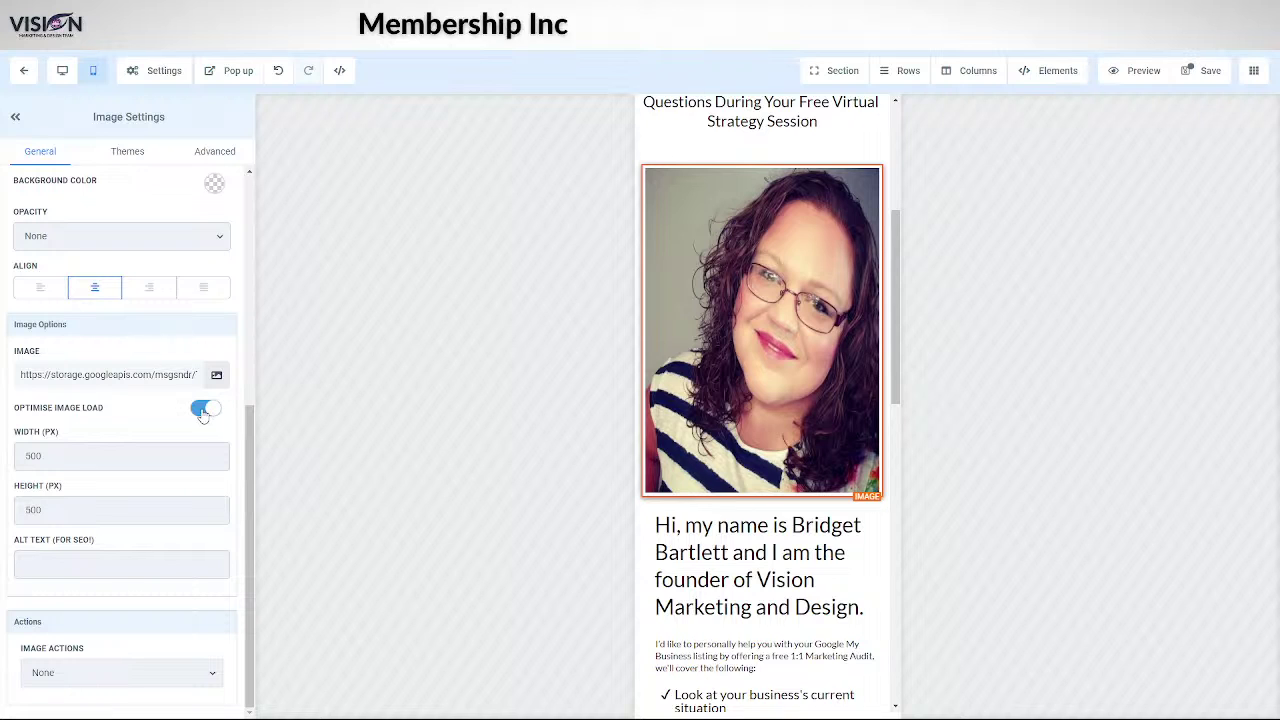
# - Lower the photo's height from 500 to 379 px
pyautogui.click(203, 514)
pyautogui.click(203, 514)
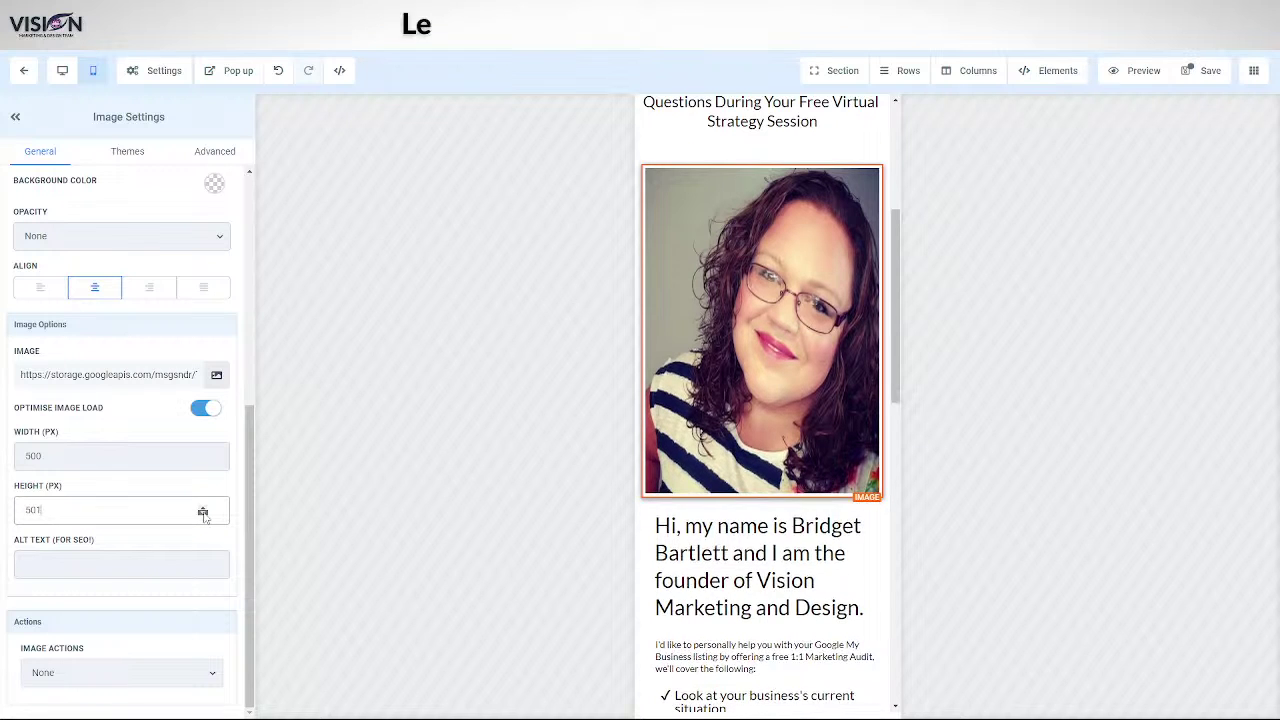
pyautogui.click(203, 514)
pyautogui.click(203, 514)
pyautogui.click(203, 514)
pyautogui.click(203, 514)
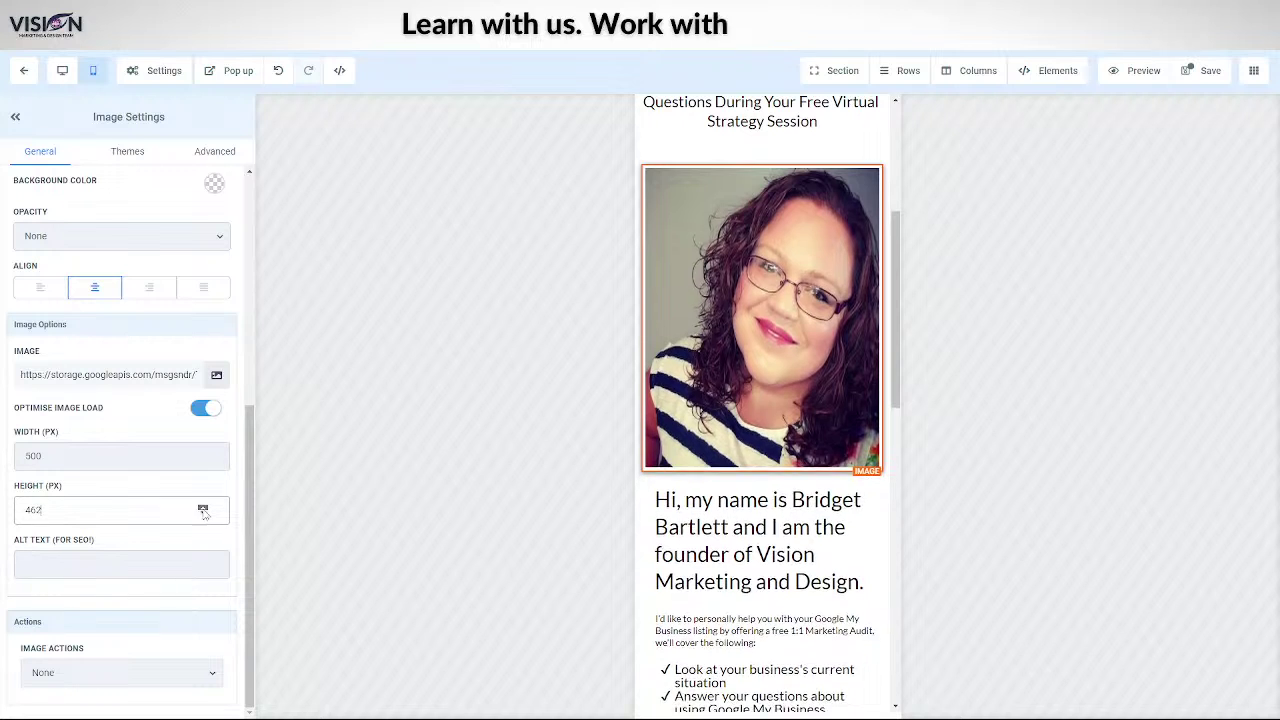
pyautogui.click(203, 514)
pyautogui.click(203, 507)
pyautogui.click(203, 507)
pyautogui.click(203, 507)
pyautogui.click(203, 507)
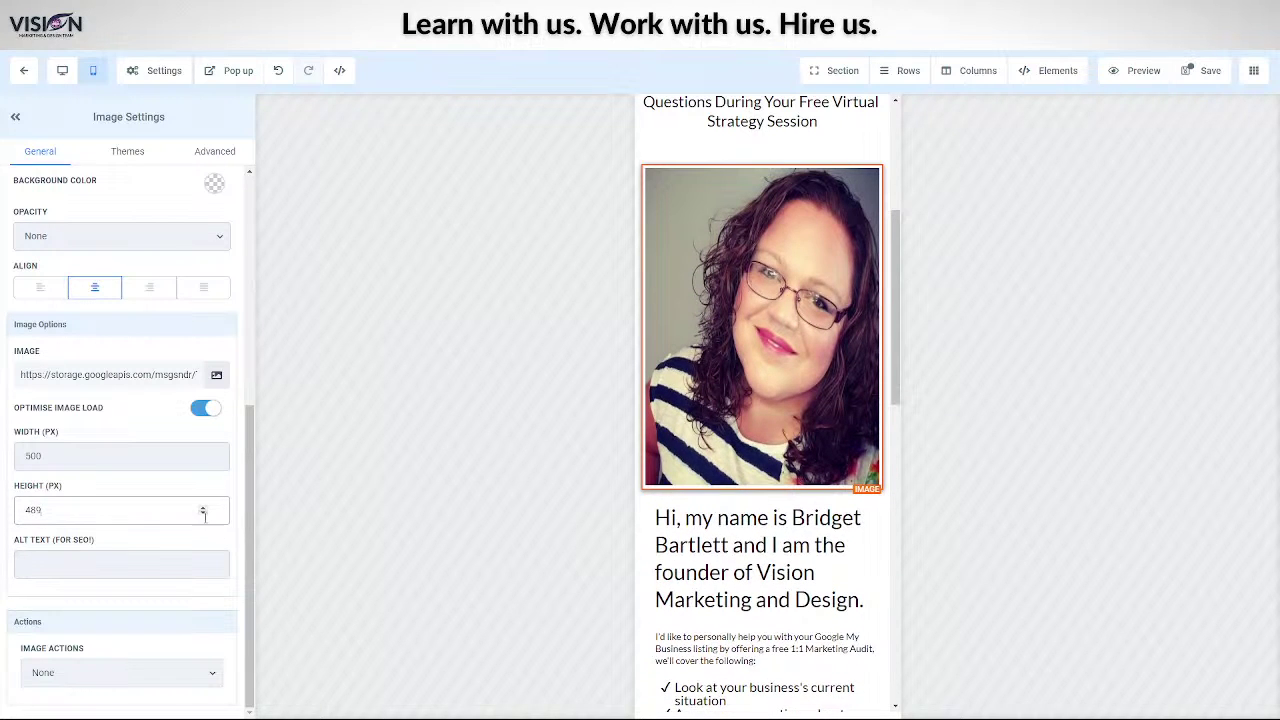
pyautogui.click(203, 514)
pyautogui.click(203, 514)
pyautogui.click(203, 514)
pyautogui.click(203, 514)
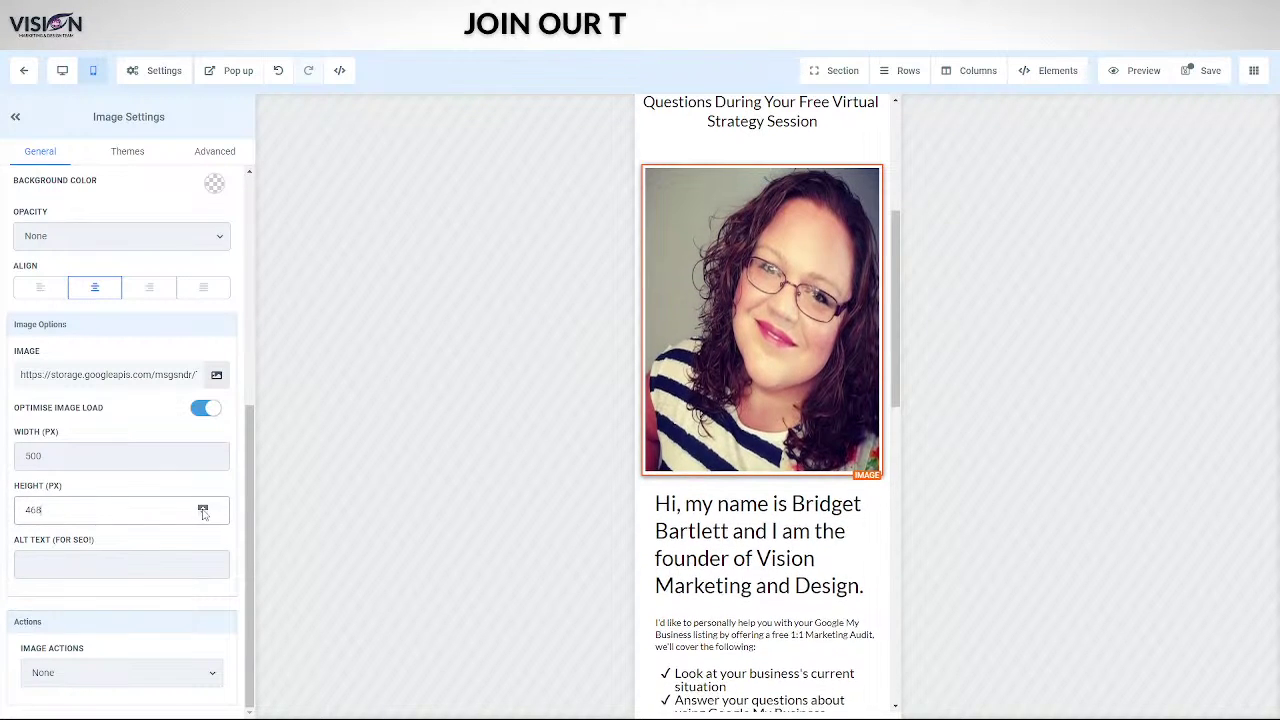
pyautogui.click(203, 508)
pyautogui.click(203, 514)
pyautogui.click(203, 514)
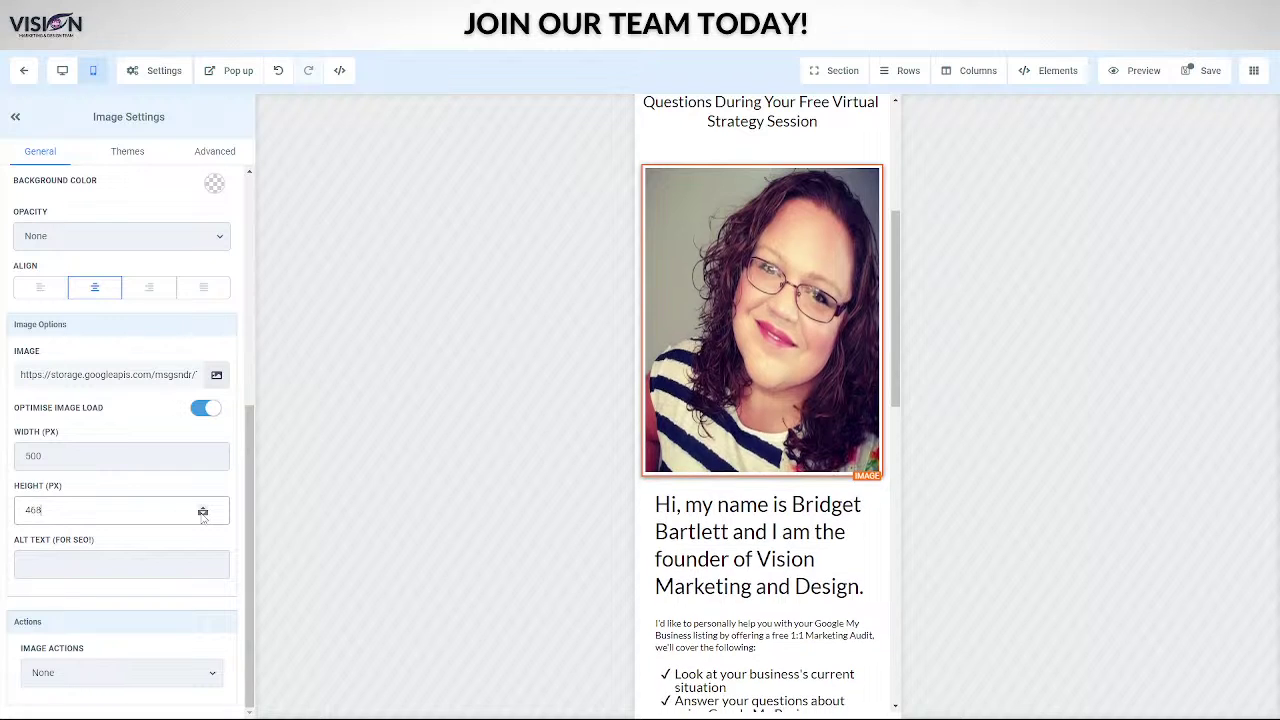
pyautogui.click(203, 514)
pyautogui.click(203, 514)
pyautogui.click(203, 514)
pyautogui.click(203, 514)
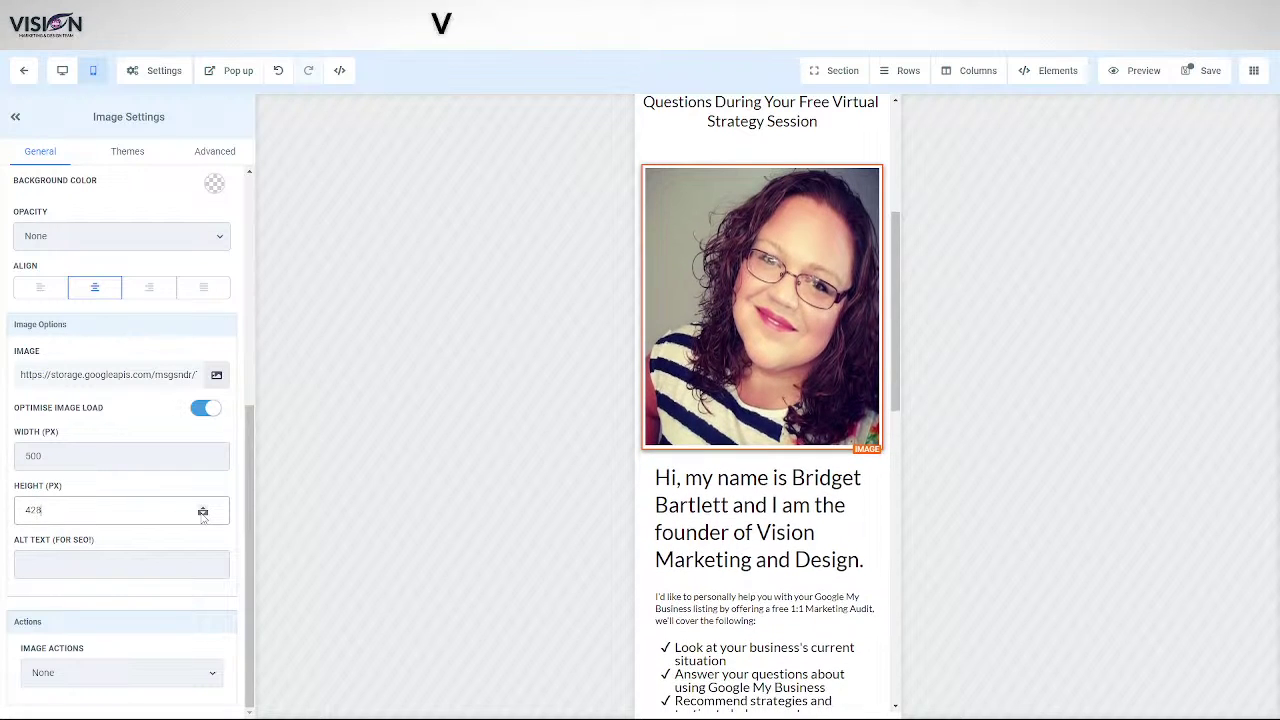
pyautogui.click(203, 514)
pyautogui.click(203, 514)
pyautogui.click(203, 514)
pyautogui.click(203, 514)
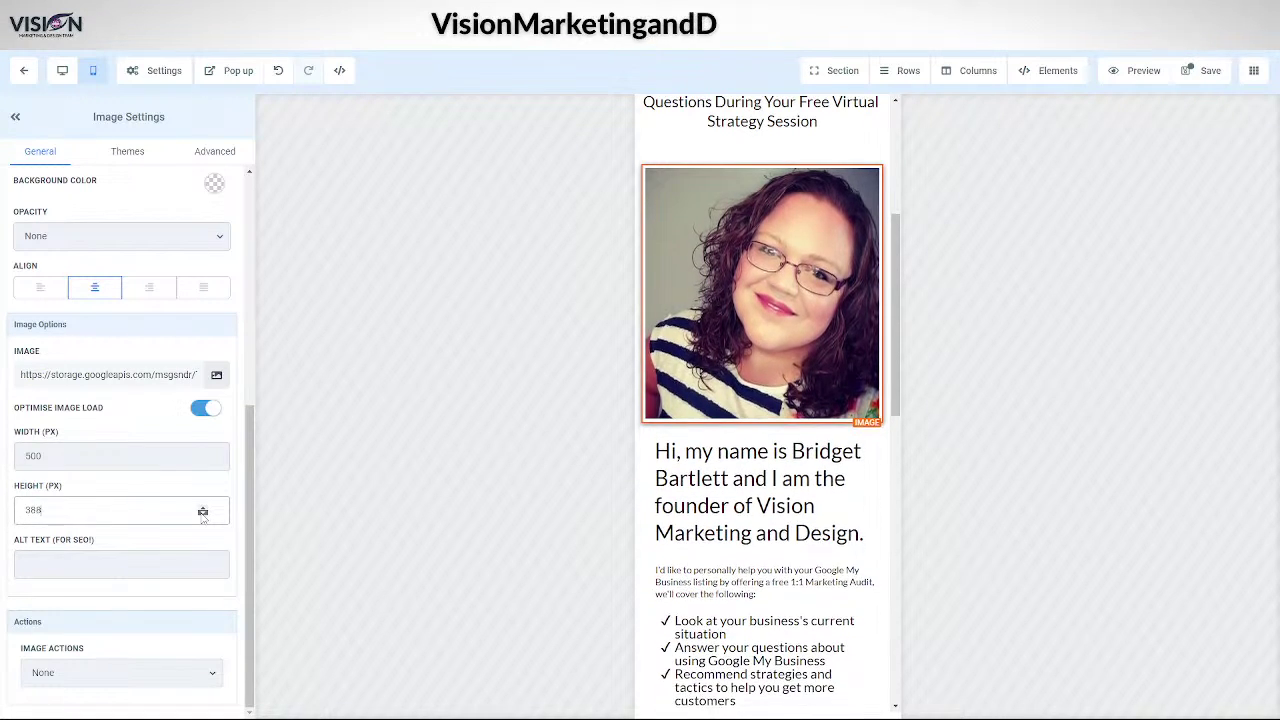
pyautogui.click(203, 514)
# - Back in desktop layout, narrow the photo's width to 379 px for a square
pyautogui.click(62, 72)
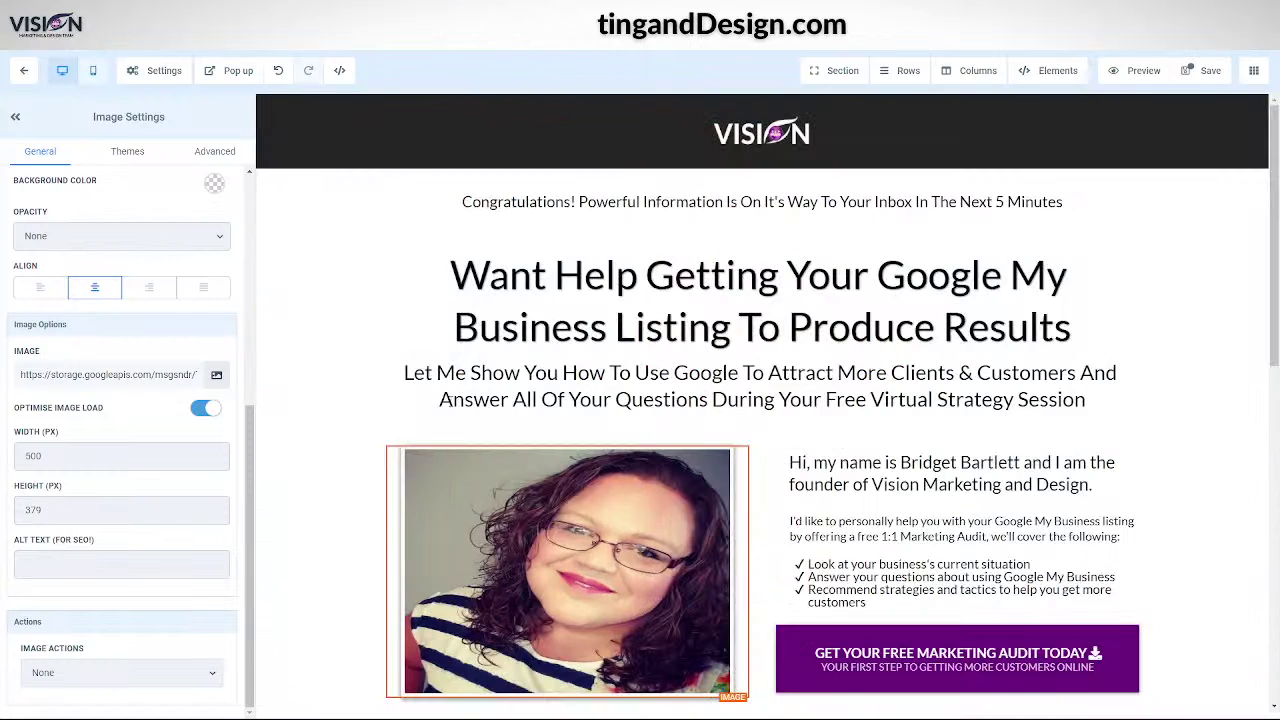
pyautogui.click(203, 460)
pyautogui.click(203, 460)
pyautogui.click(203, 460)
pyautogui.click(203, 460)
pyautogui.moveTo(203, 460); pyautogui.dragTo(204, 461)
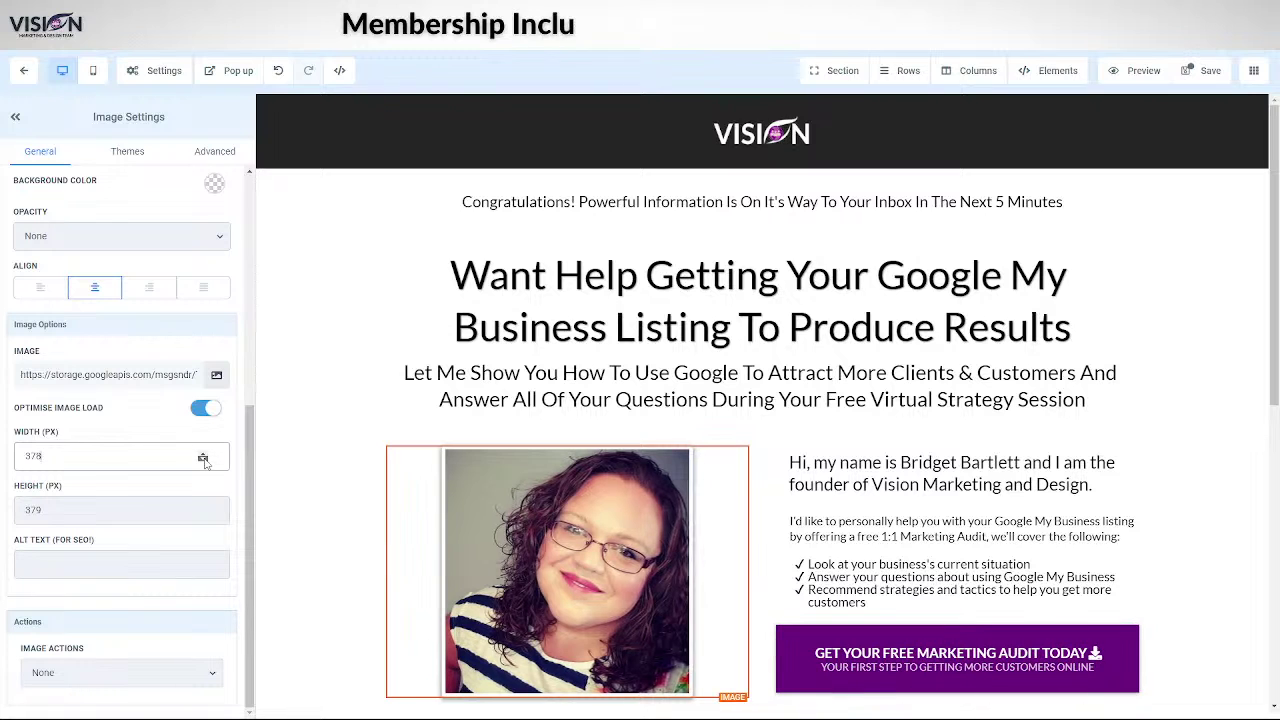
pyautogui.click(203, 455)
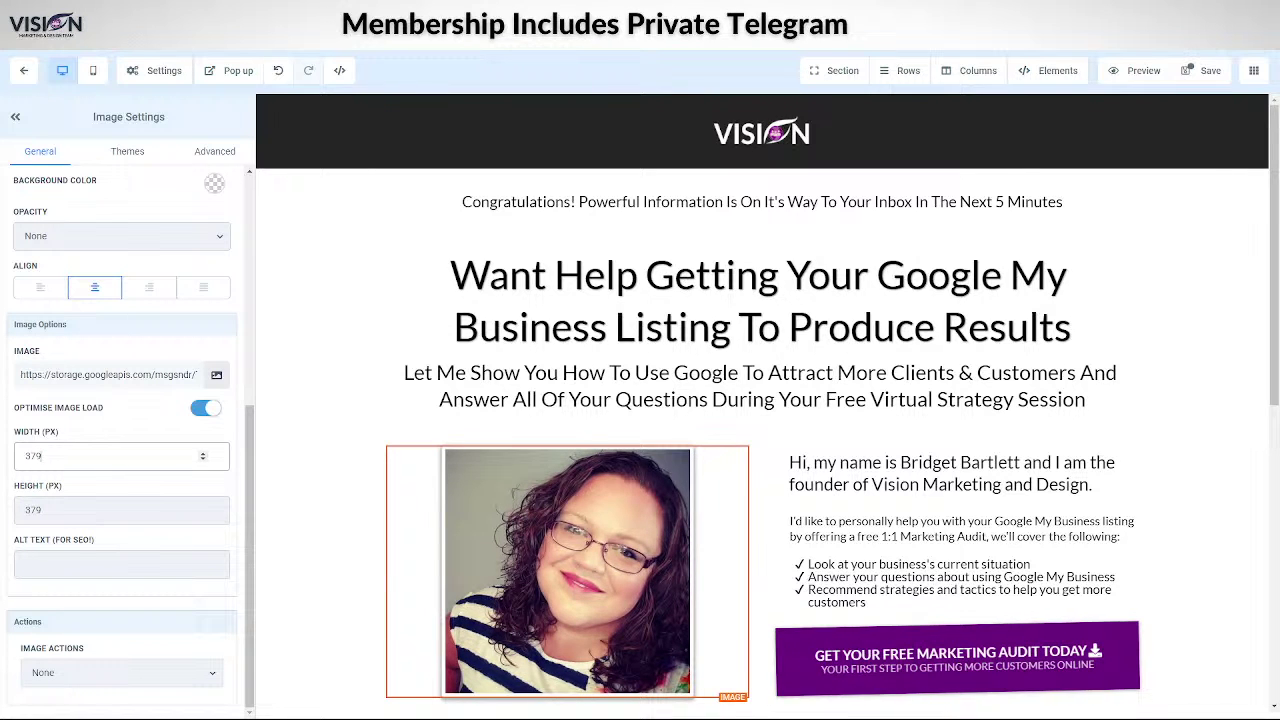
# - Check the square photo in mobile layout, then save the page from desktop layout
pyautogui.click(93, 70)
pyautogui.scroll(-5, 760, 450)
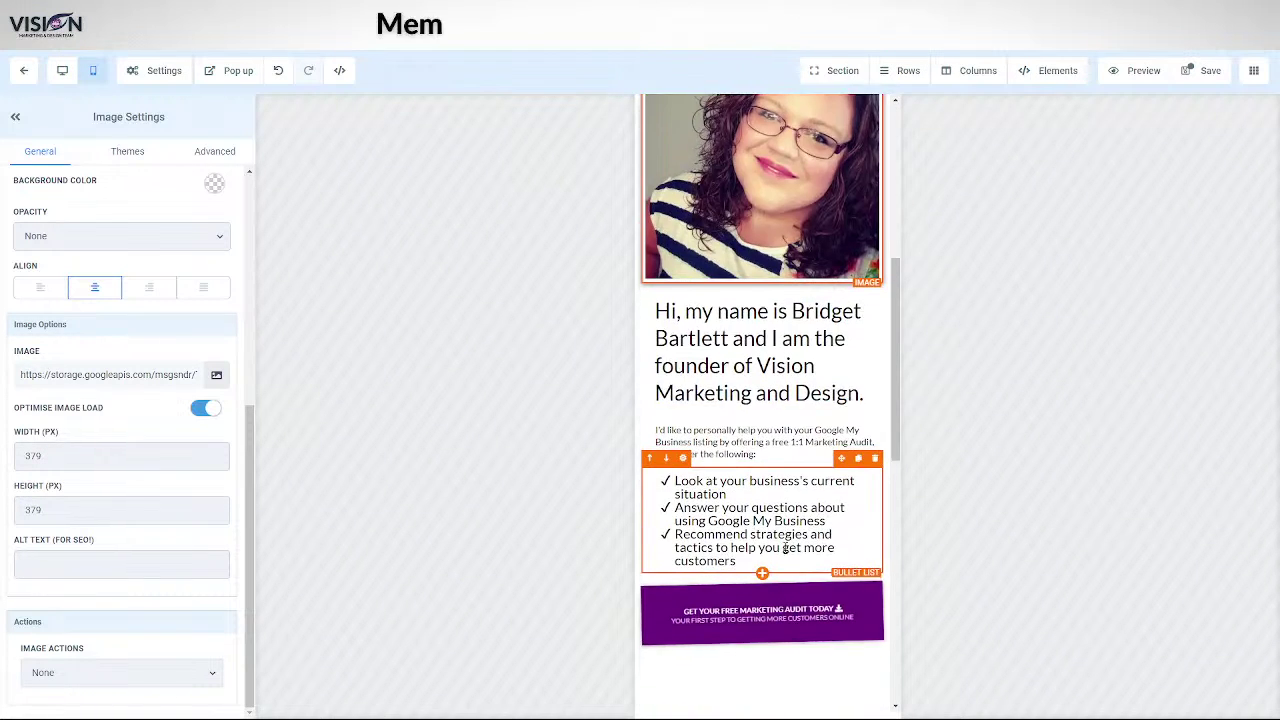
pyautogui.scroll(3, 785, 548)
pyautogui.scroll(3, 752, 459)
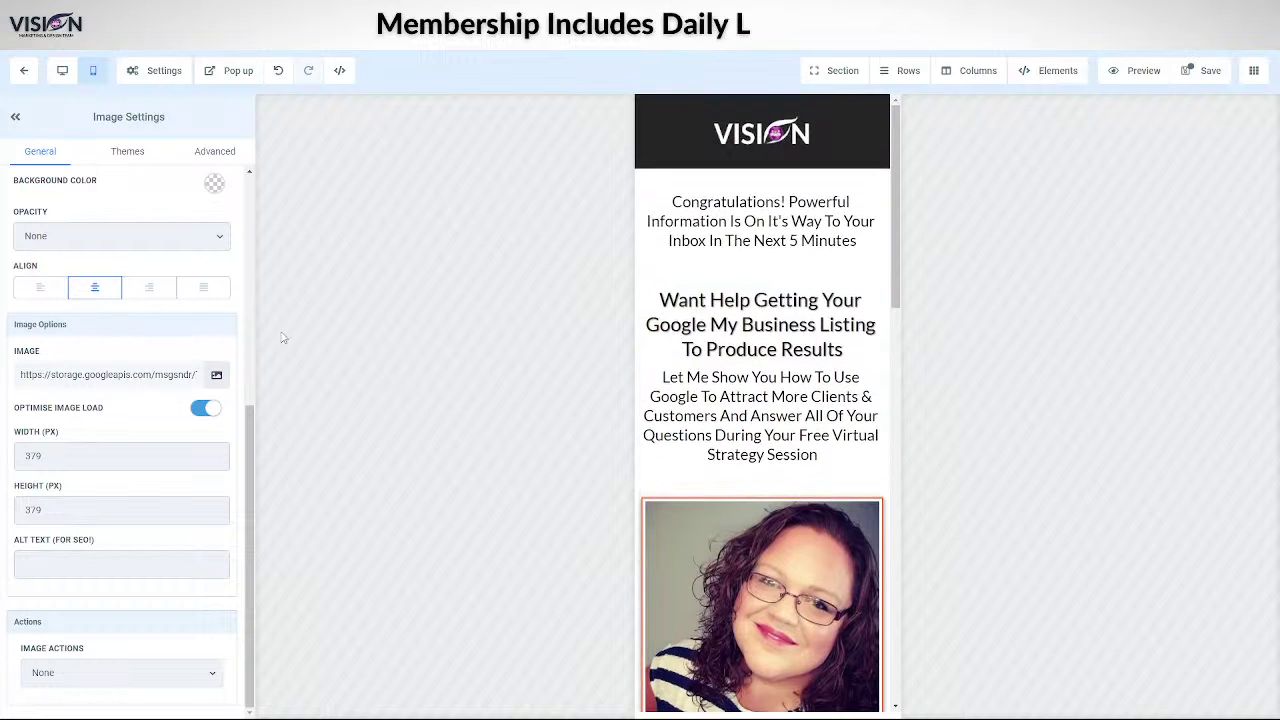
pyautogui.click(62, 72)
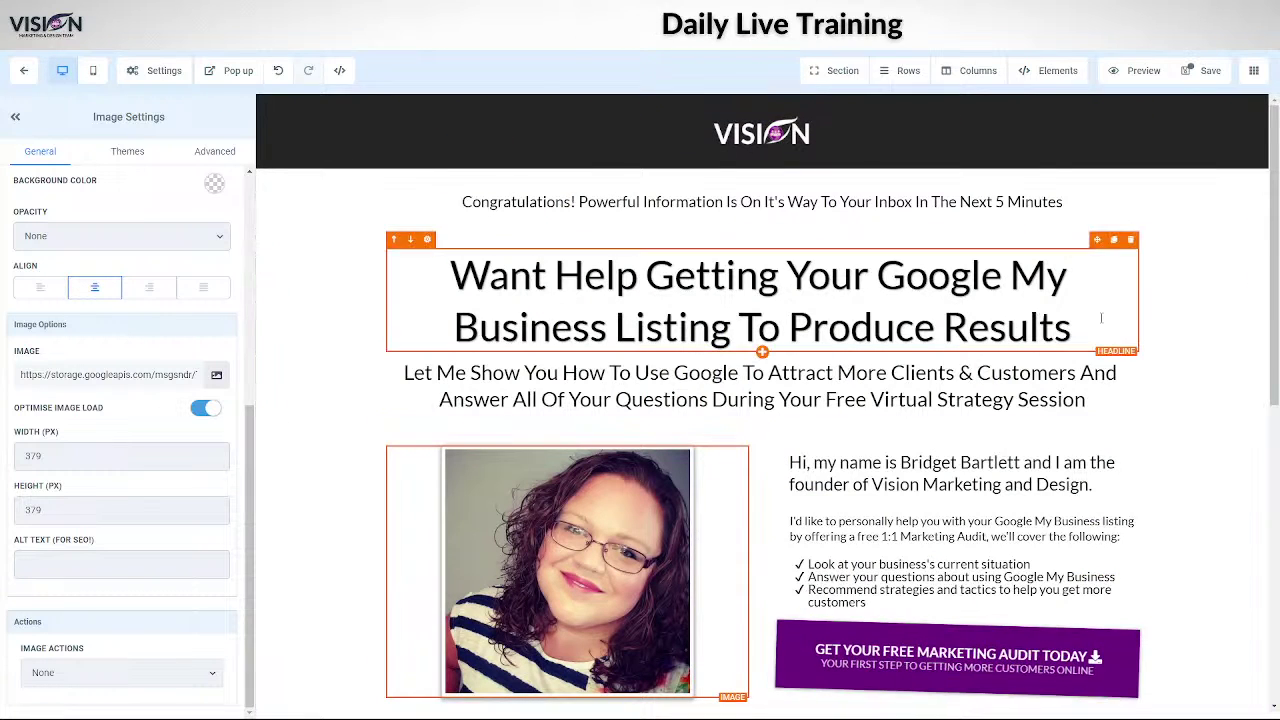
pyautogui.click(1200, 78)
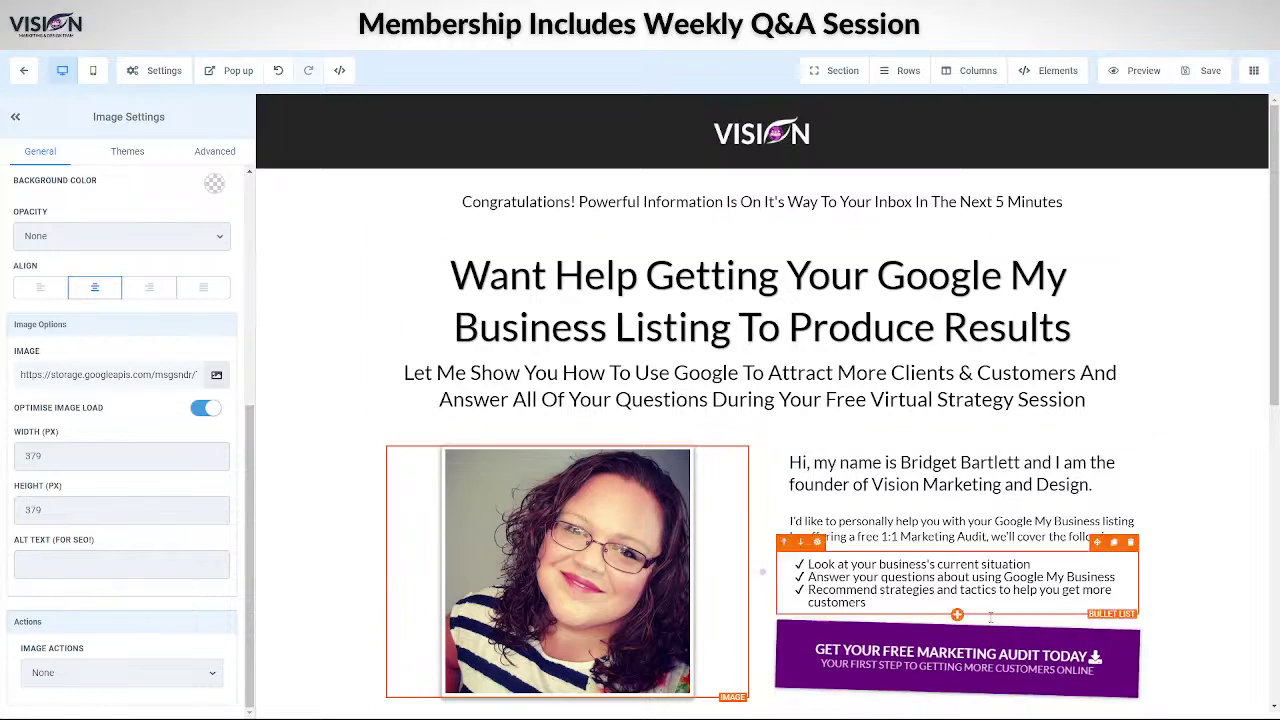
pyautogui.scroll(-10, 863, 622)
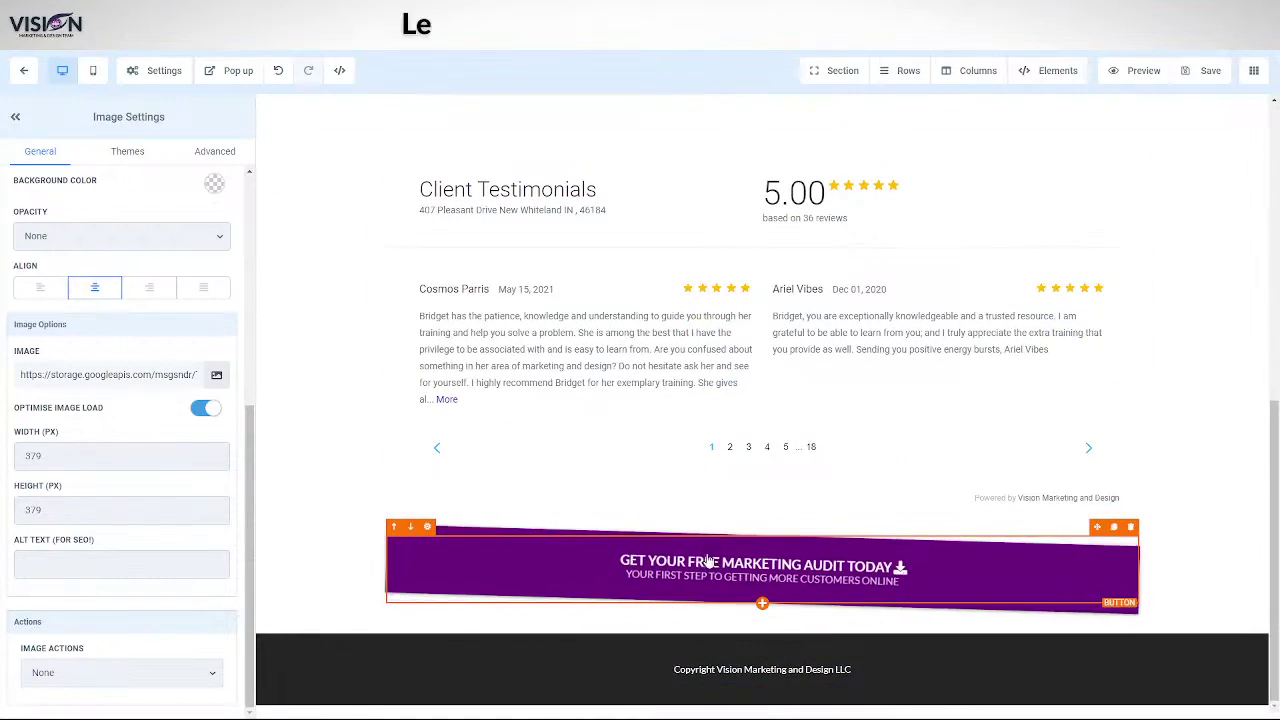
pyautogui.scroll(10, 701, 513)
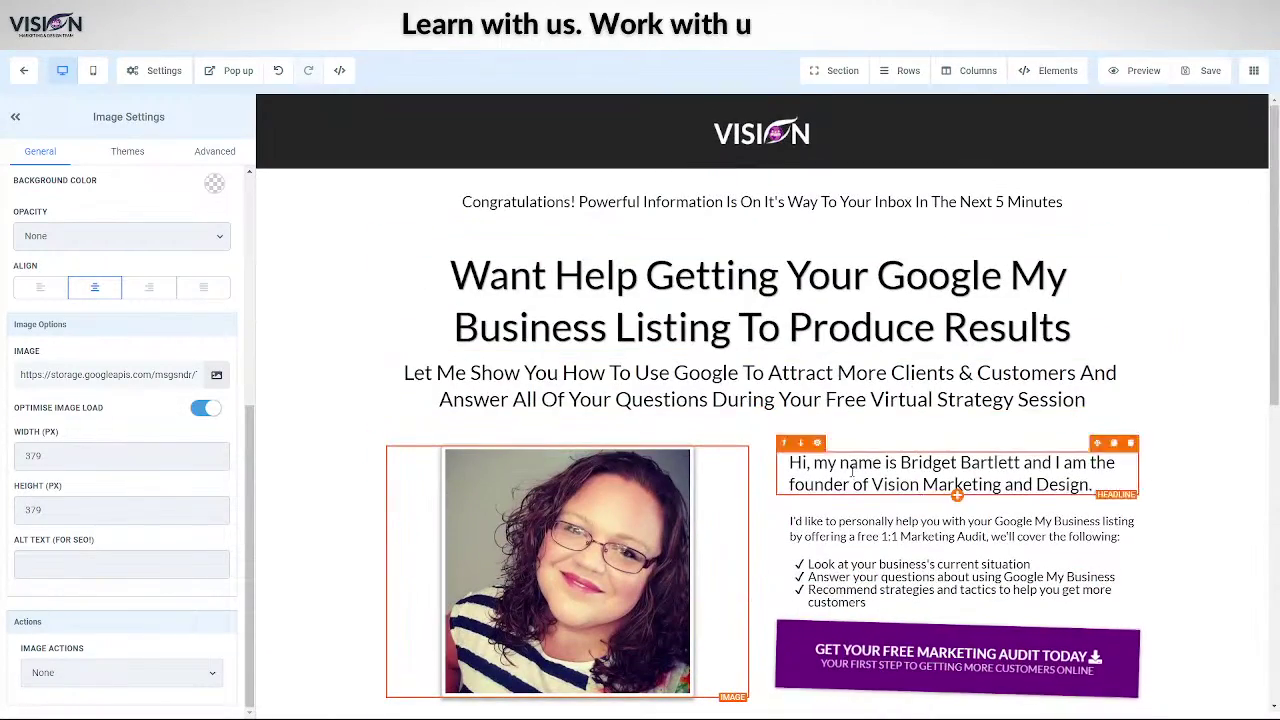
pyautogui.scroll(-10, 762, 571)
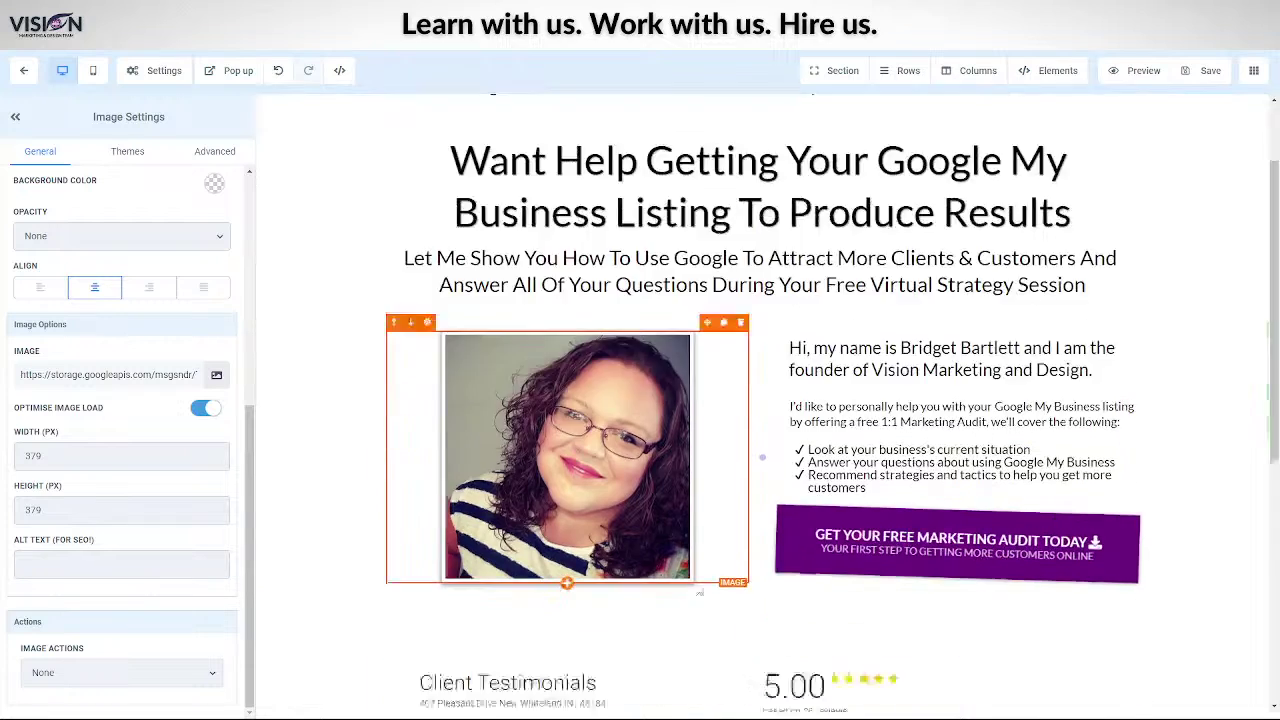
# - Check the opt-in popup form the audit button opens, then exit to the Book step overview
pyautogui.click(745, 585)
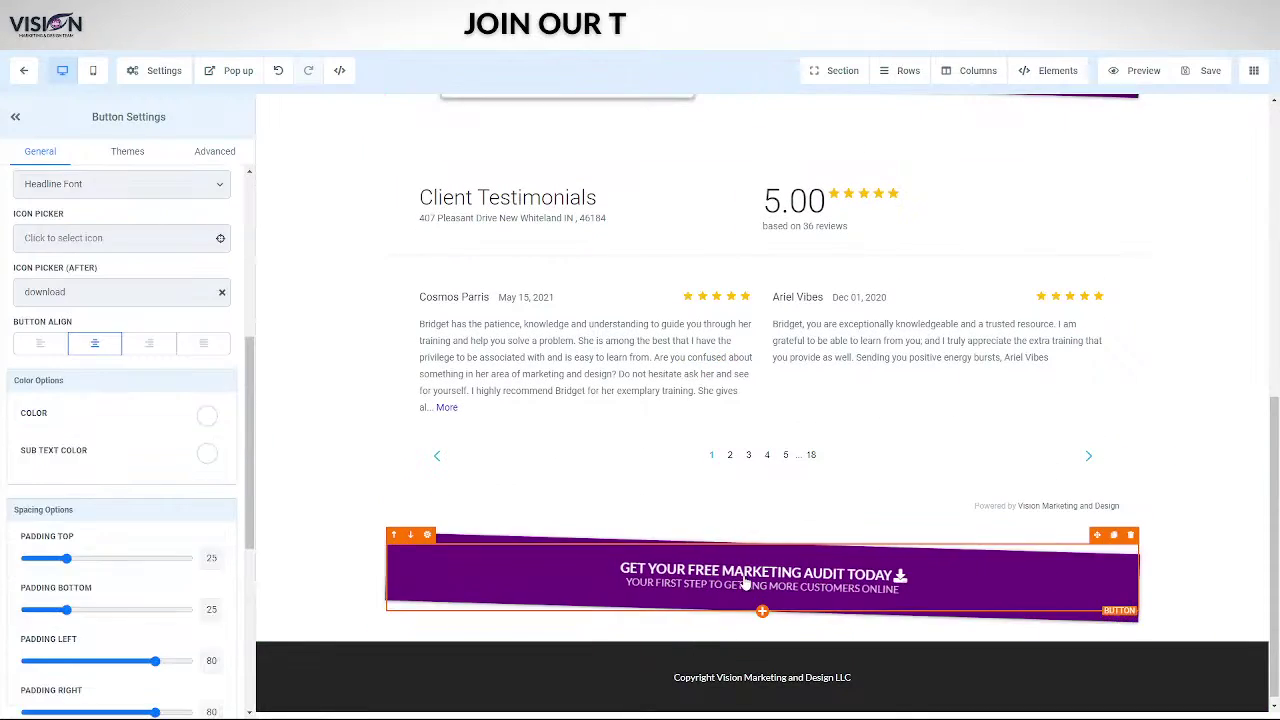
pyautogui.scroll(-5, 102, 665)
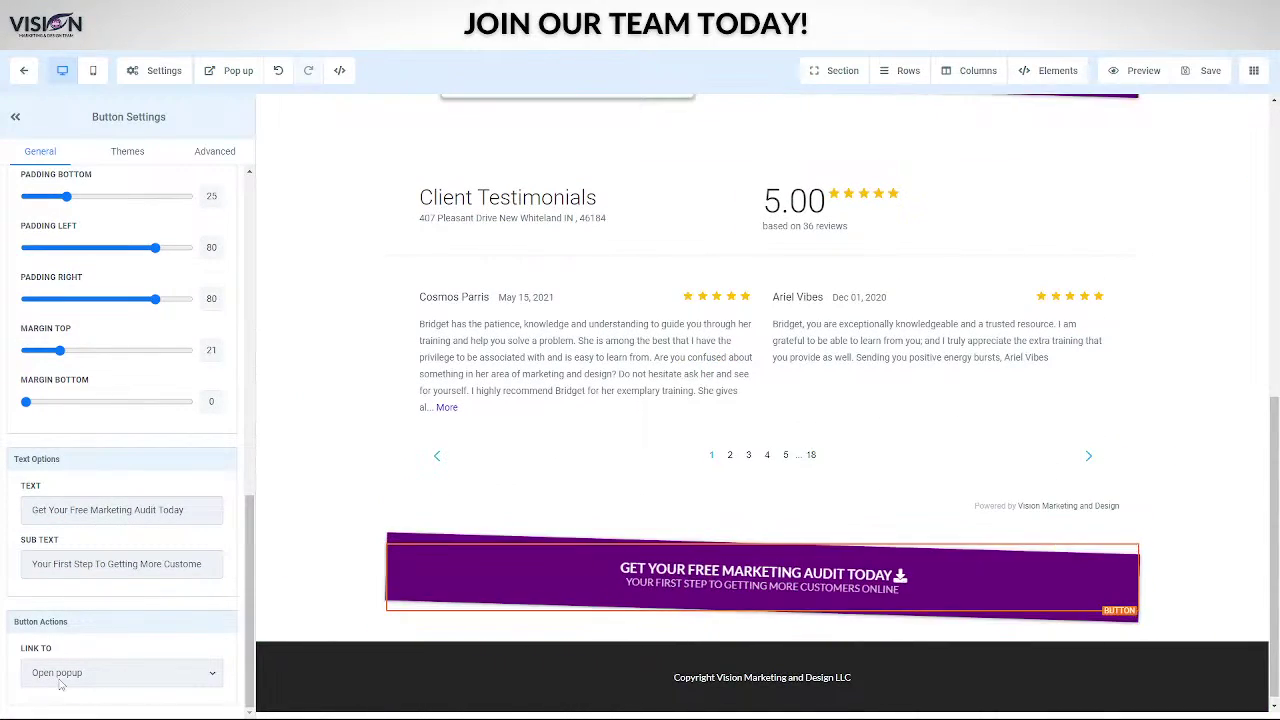
pyautogui.scroll(2, 743, 563)
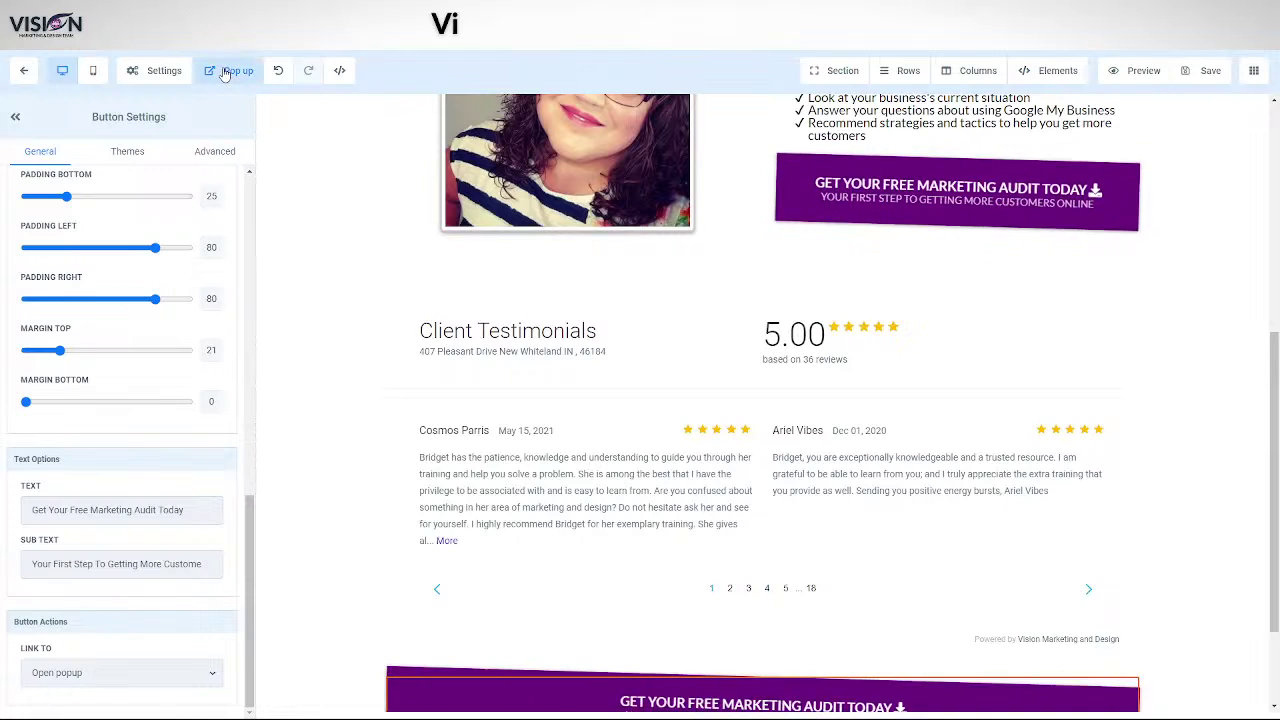
pyautogui.click(230, 70)
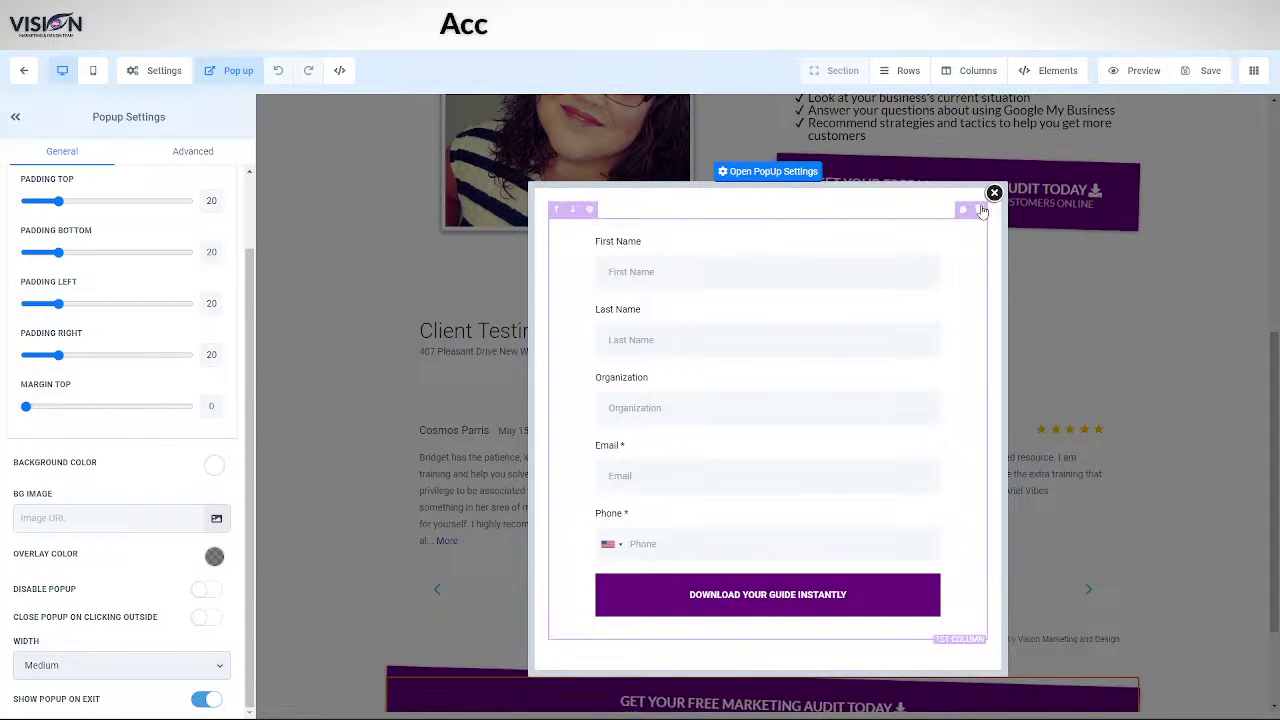
pyautogui.click(18, 76)
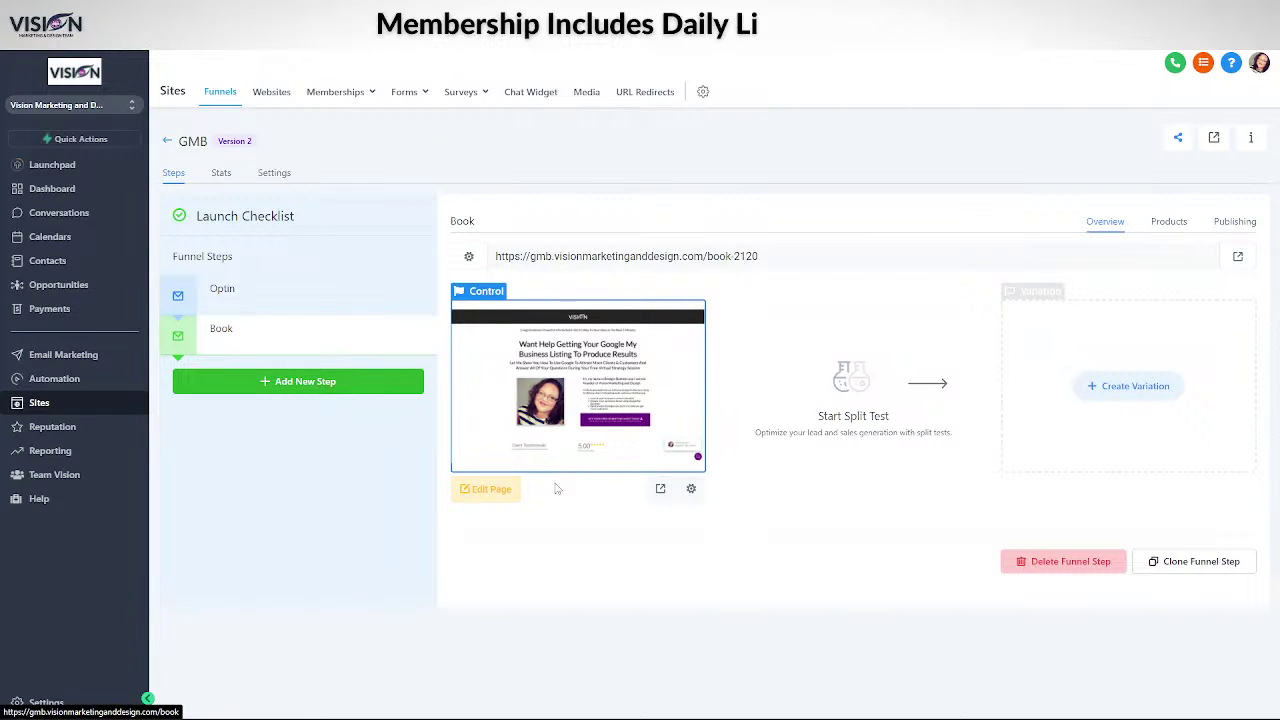
# - Clone the Book step within the funnel, naming the copy 'Thank you' with path /thankyou
pyautogui.click(1188, 563)
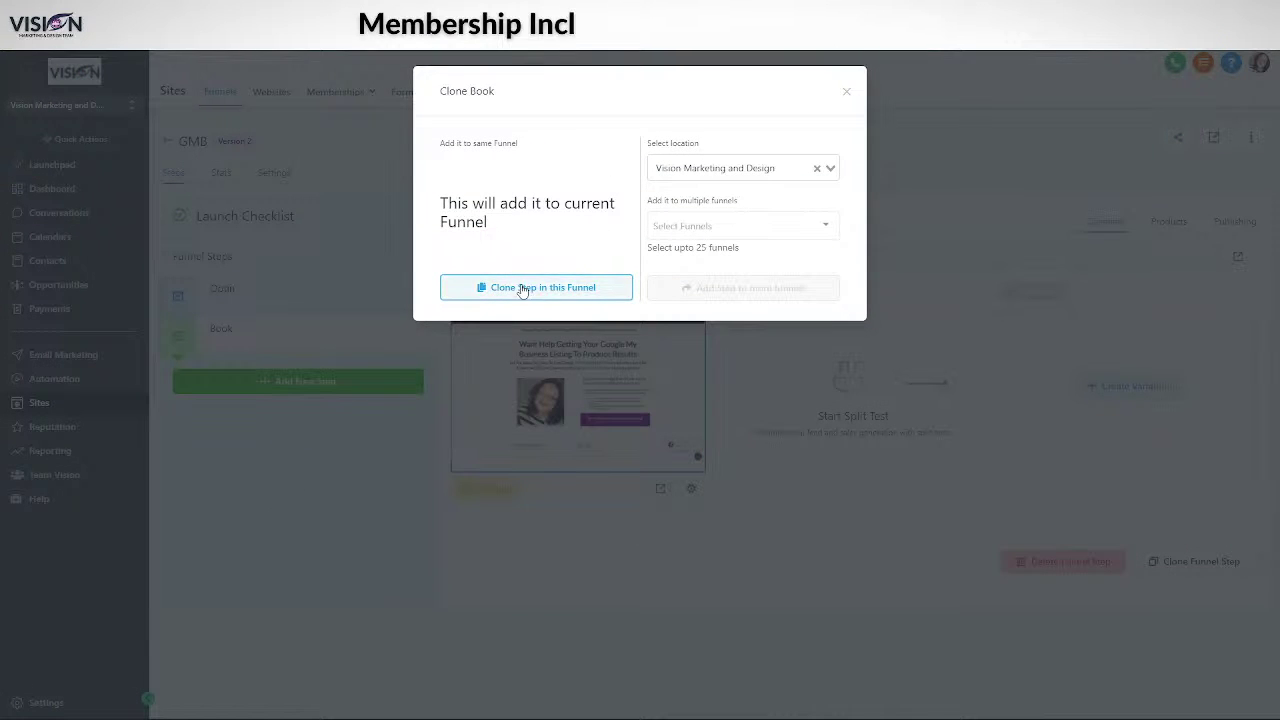
pyautogui.click(521, 289)
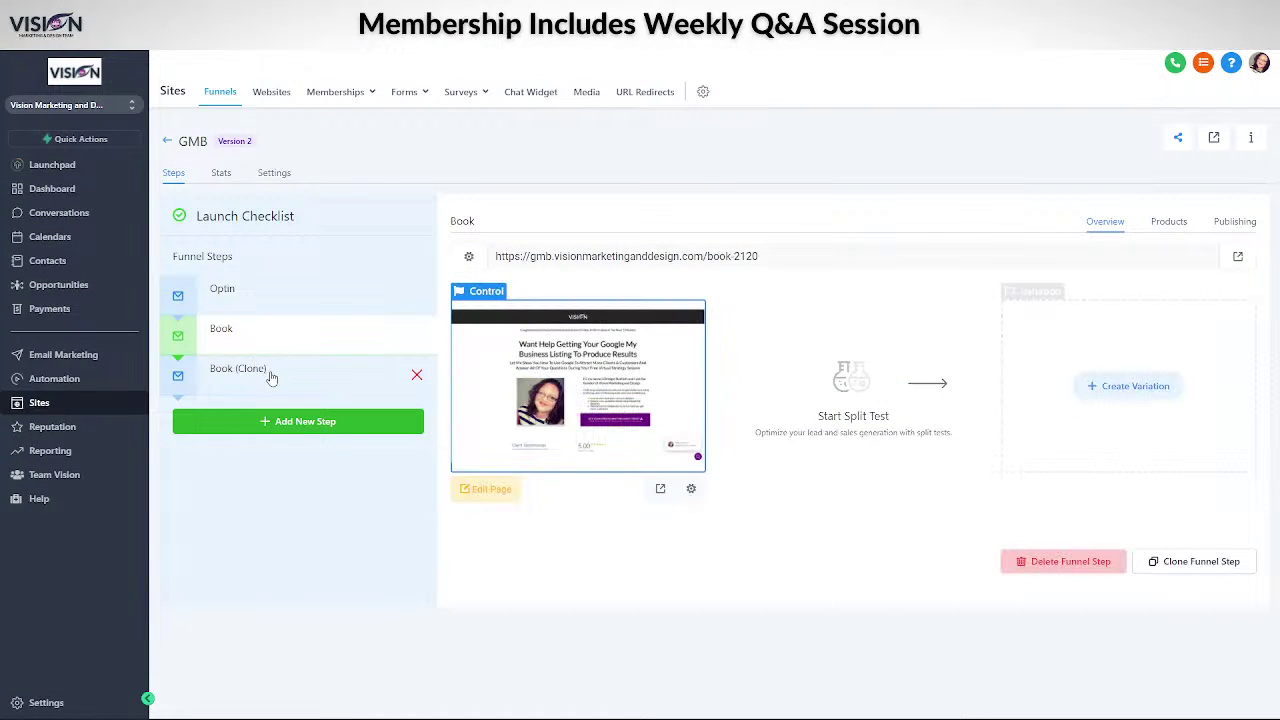
pyautogui.click(268, 368)
pyautogui.click(1236, 222)
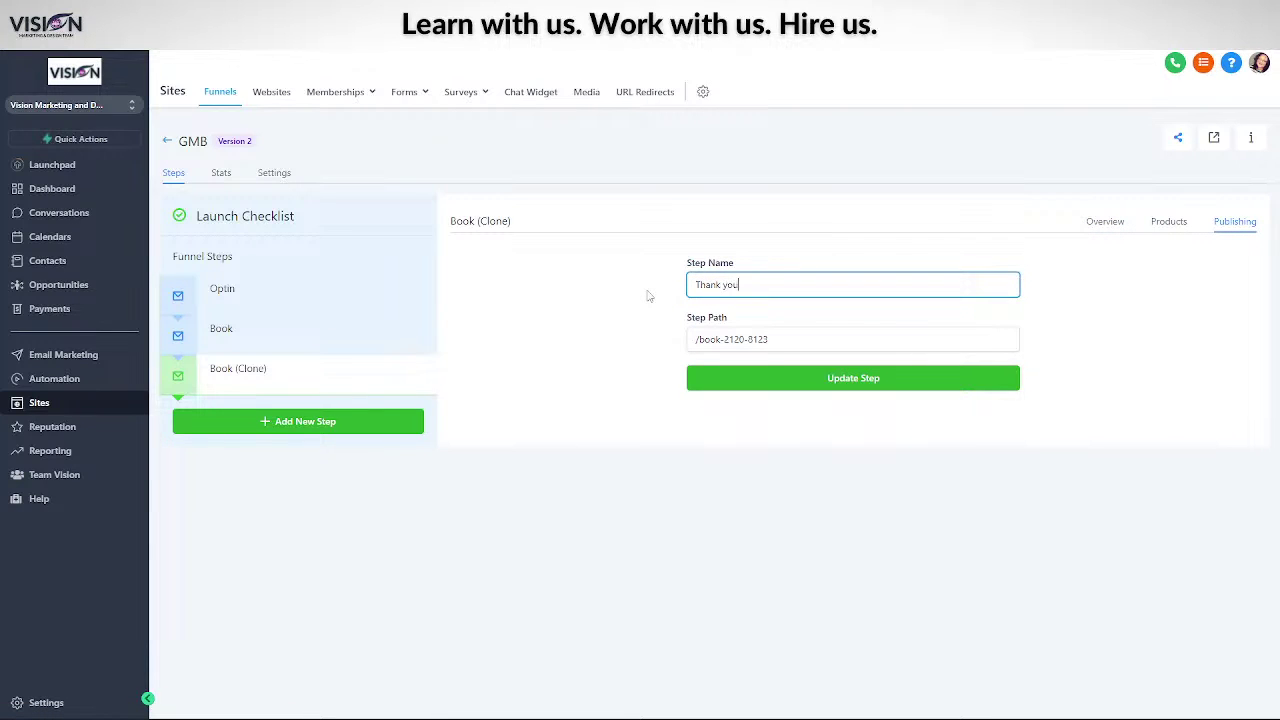
pyautogui.press('Tab')
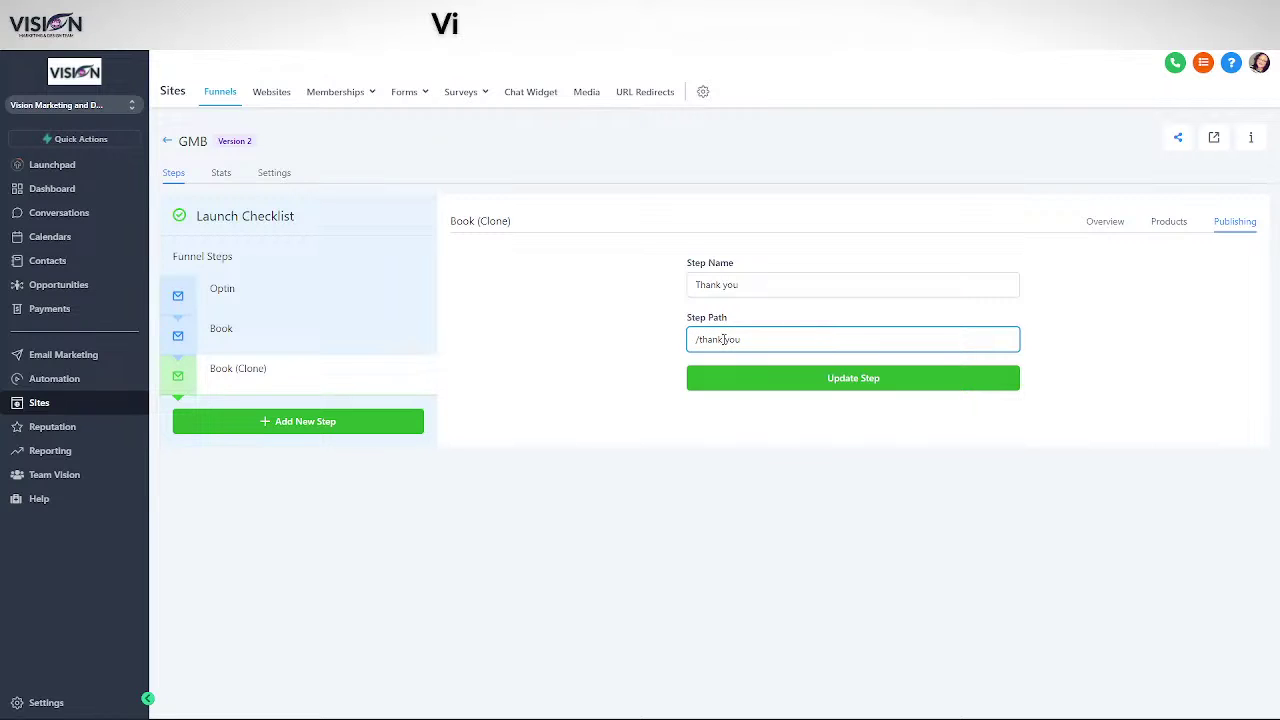
pyautogui.click(851, 378)
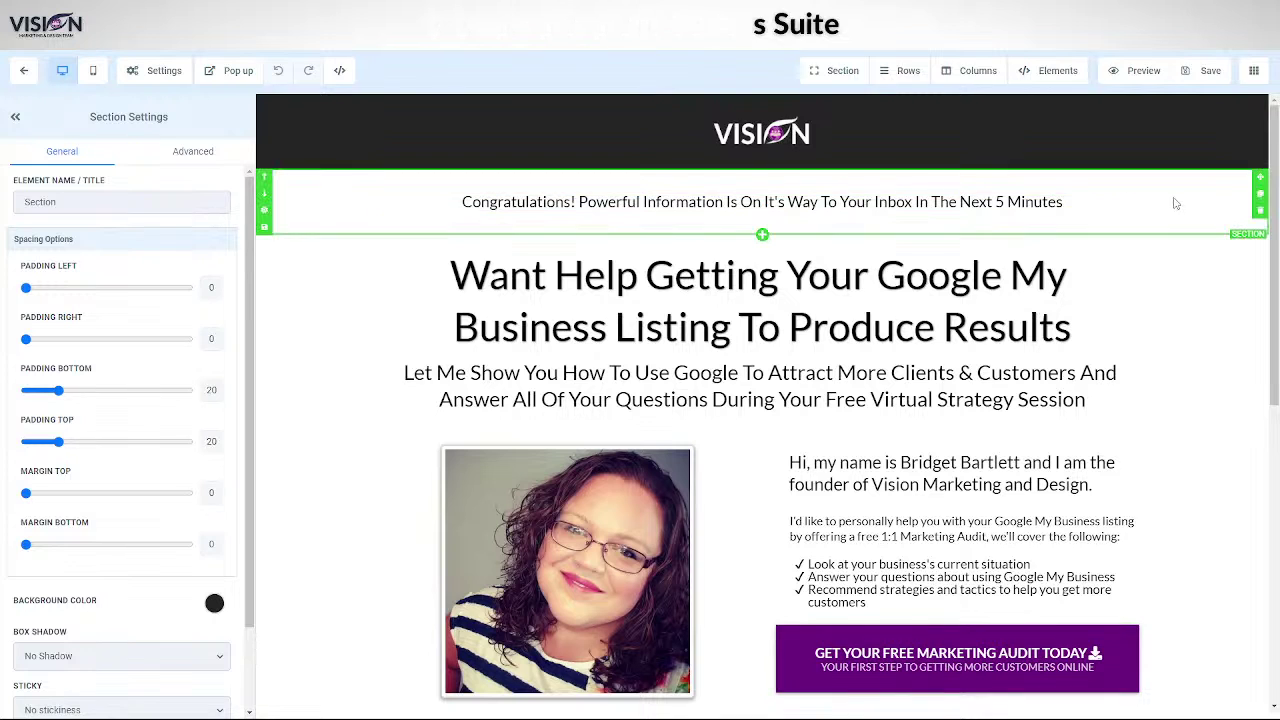
# - Delete the top congratulations section of the page
pyautogui.click(1198, 204)
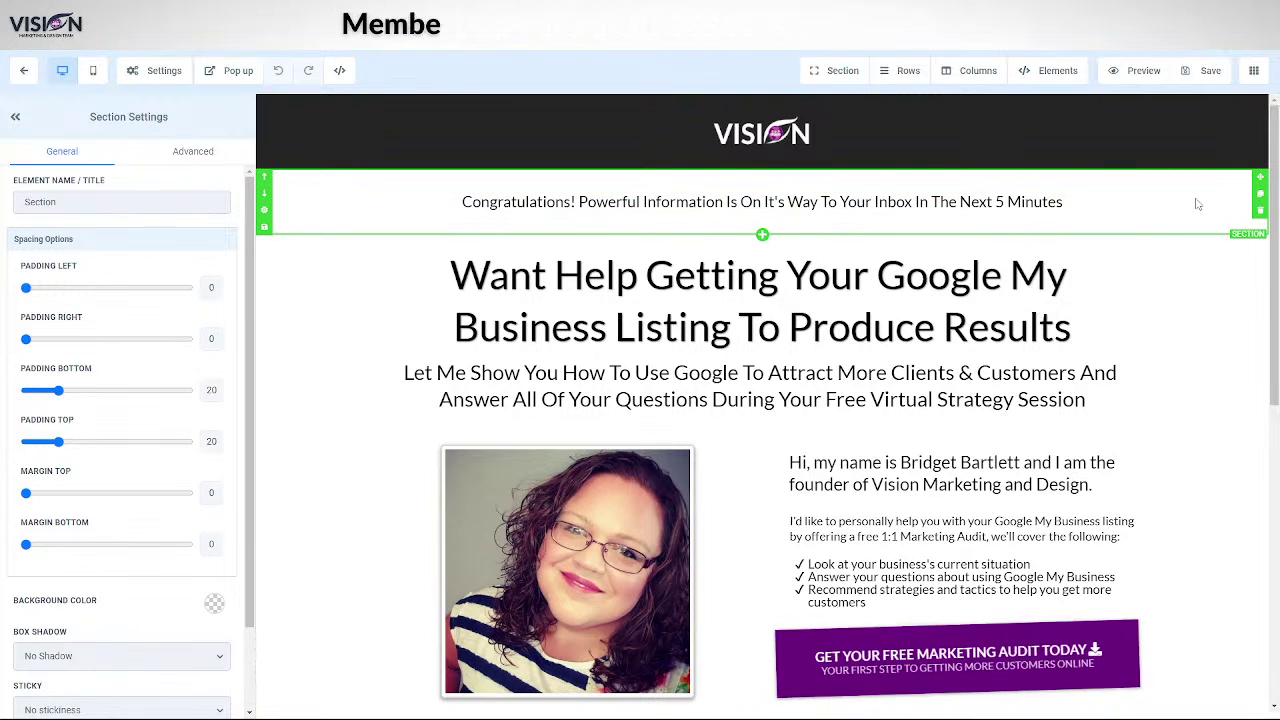
pyautogui.click(1260, 212)
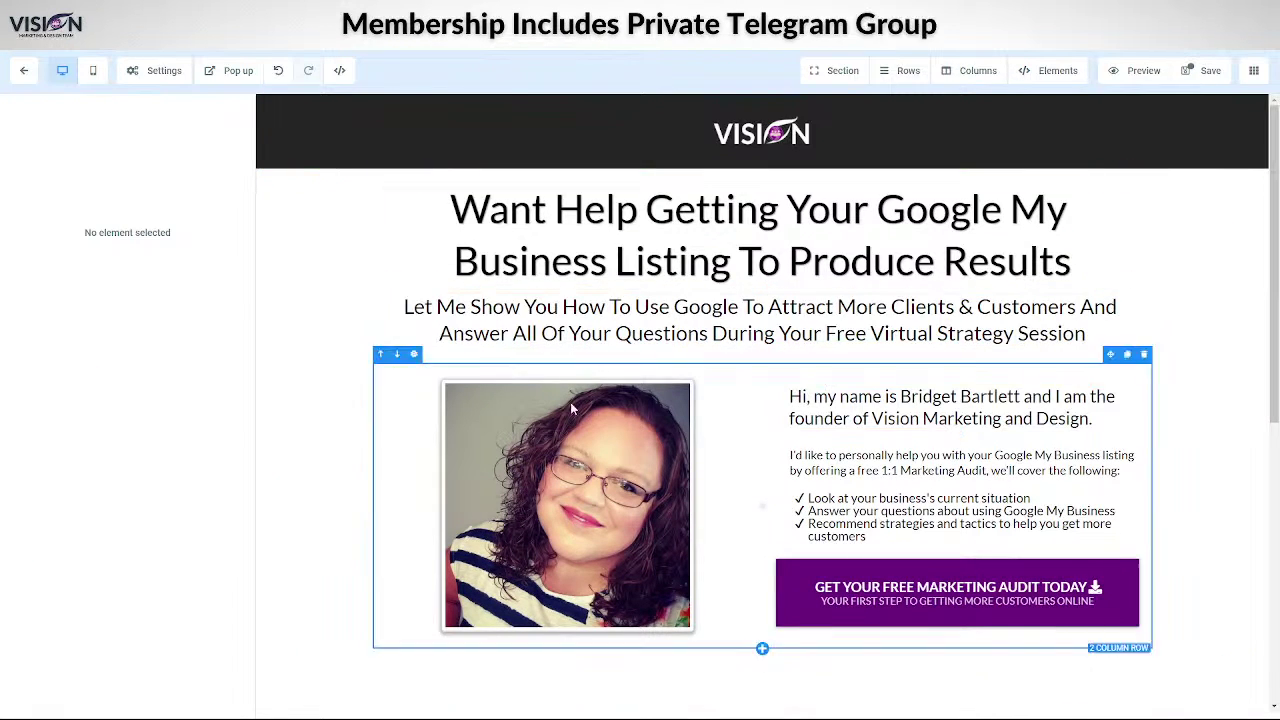
pyautogui.scroll(-5, 794, 690)
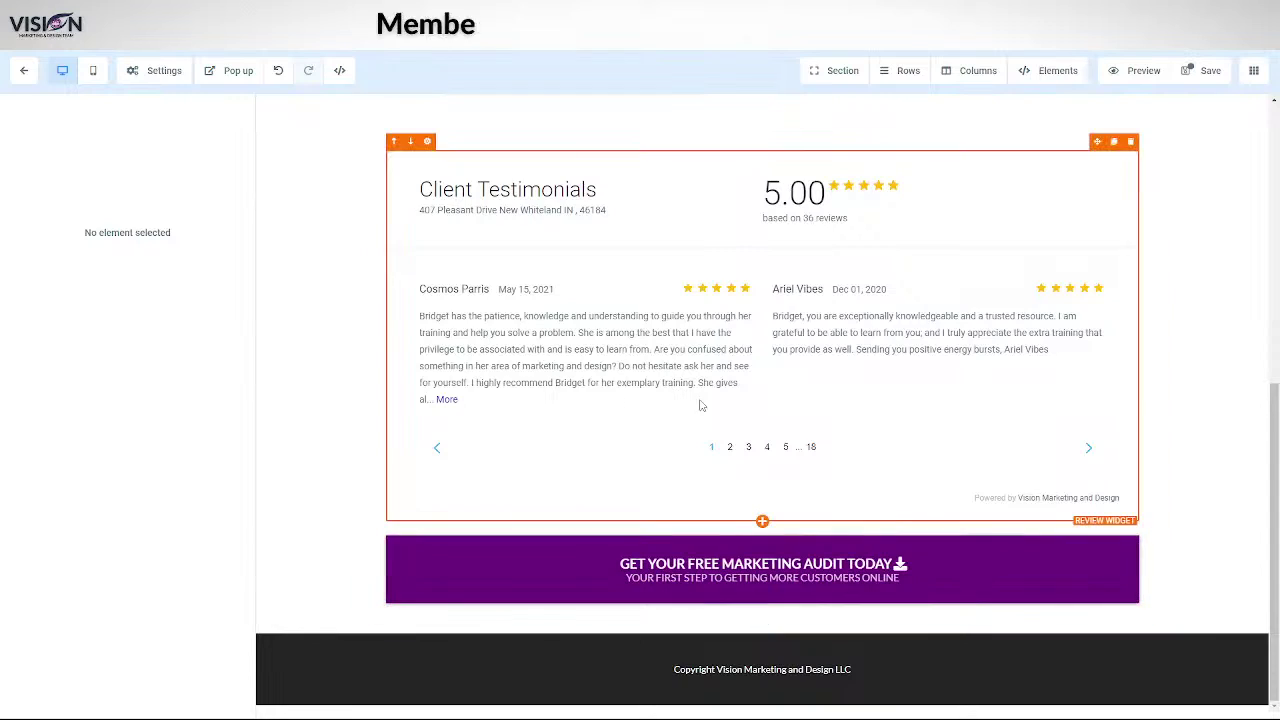
pyautogui.scroll(5, 848, 414)
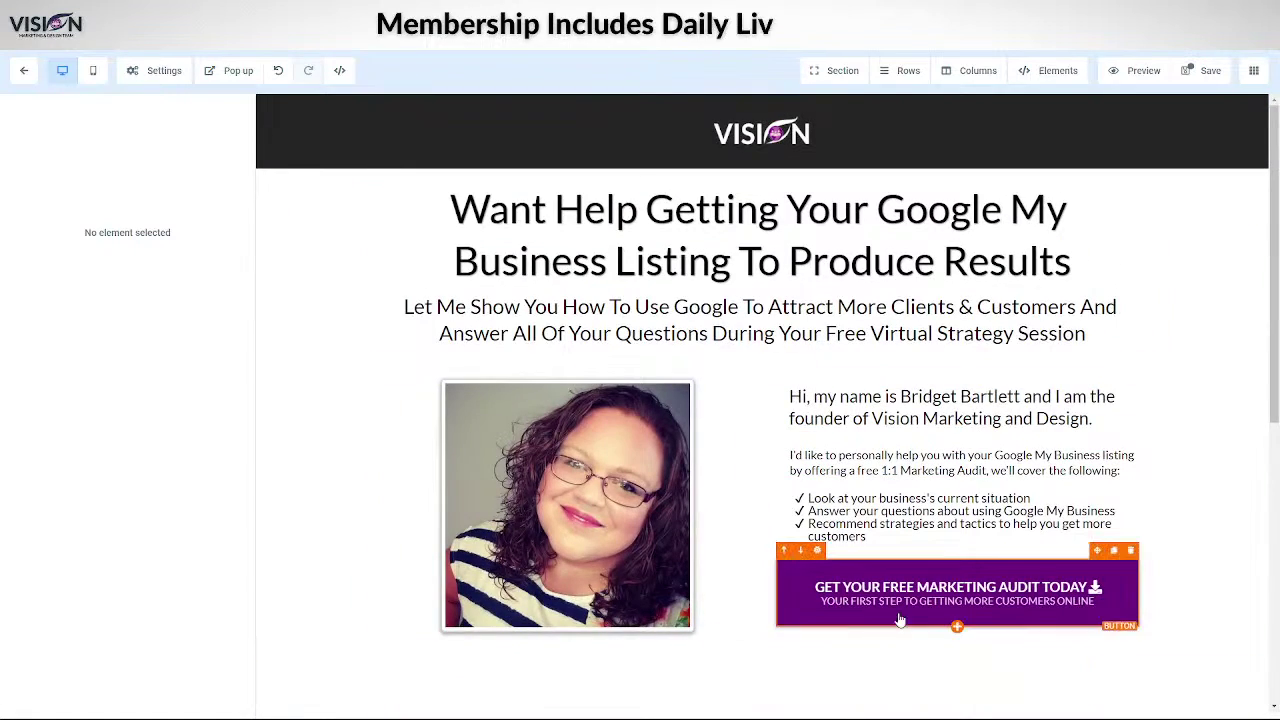
pyautogui.scroll(-3, 870, 610)
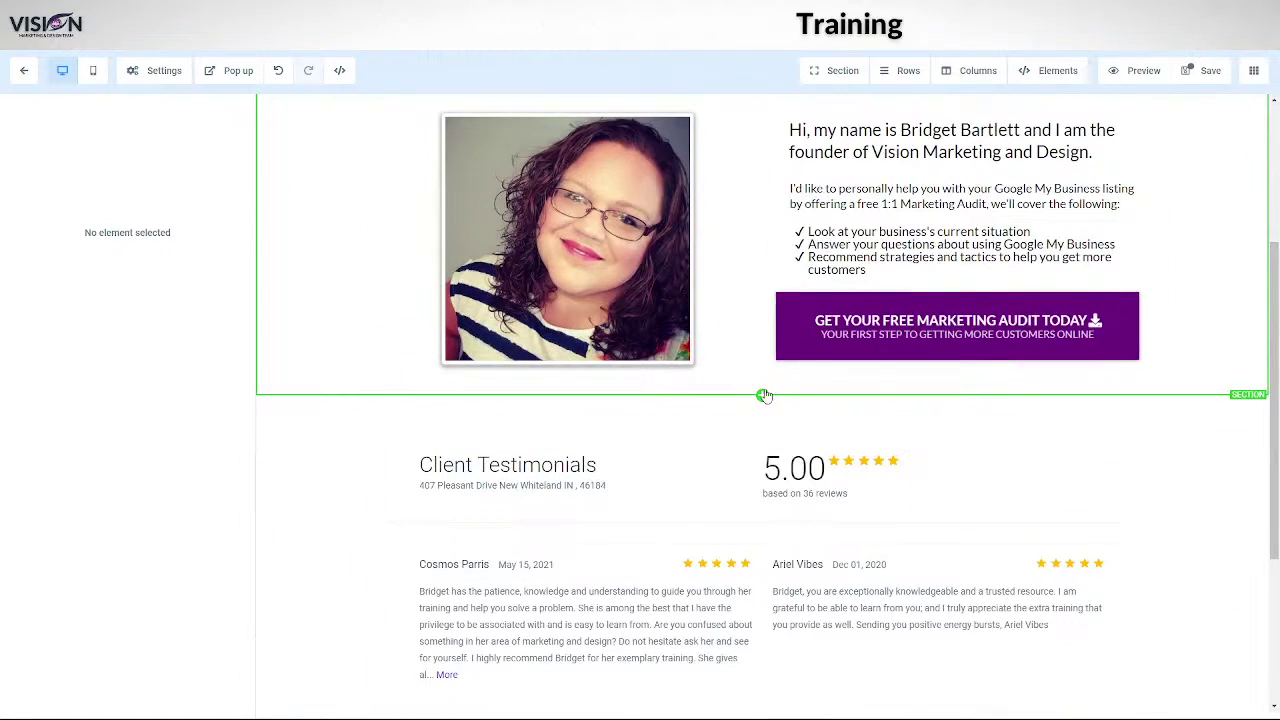
# - Add a full-width one-column section below the bio holding a Calendar element linked to the owner's calendar
pyautogui.click(763, 396)
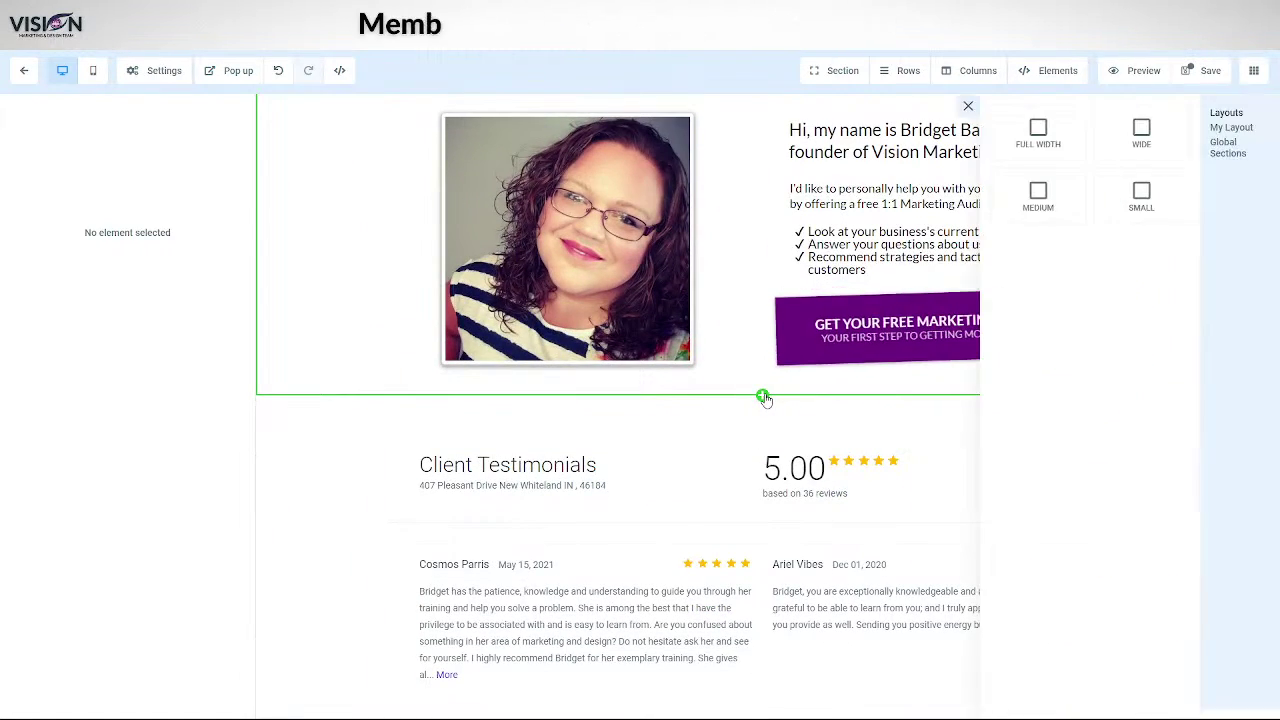
pyautogui.click(1040, 132)
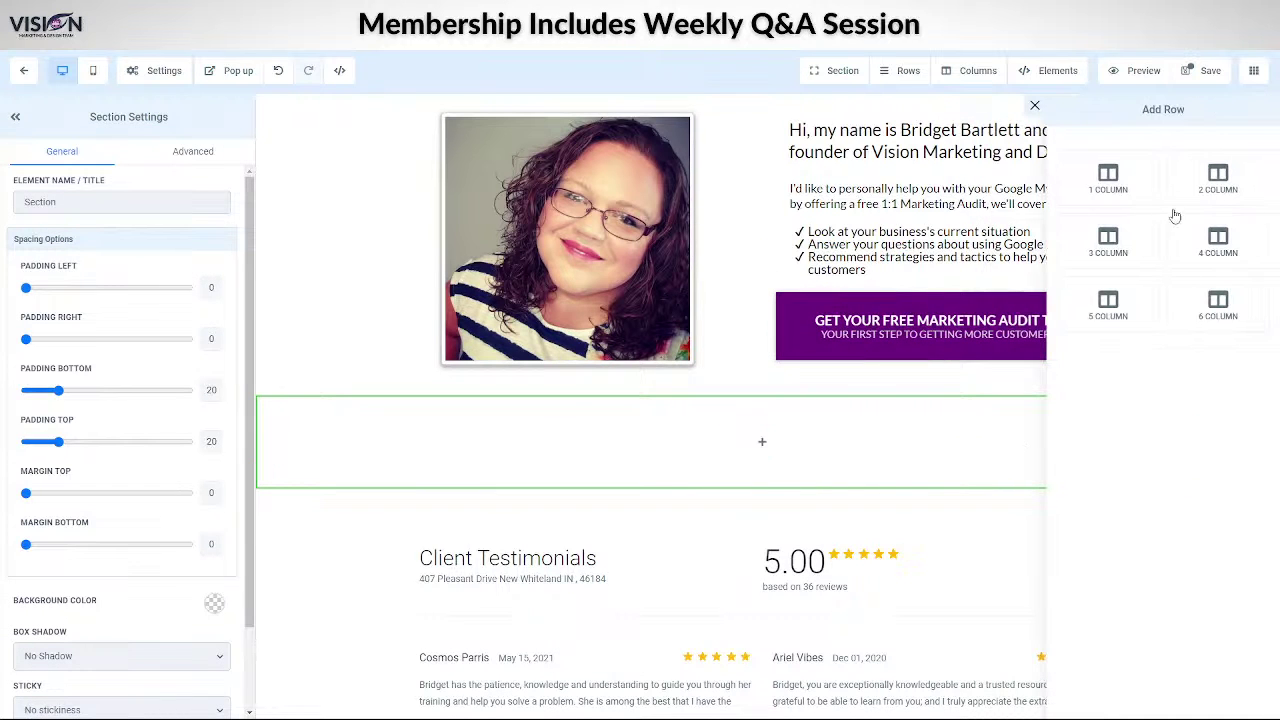
pyautogui.click(1110, 178)
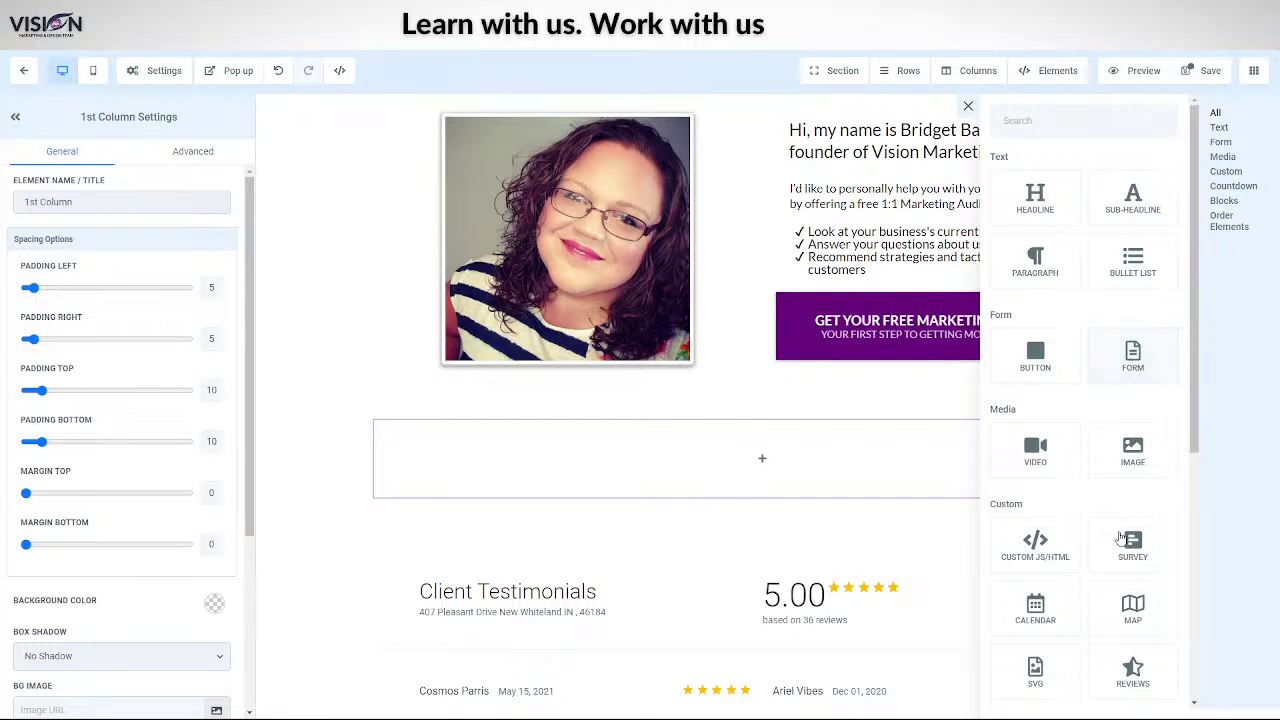
pyautogui.scroll(-3, 1095, 615)
pyautogui.click(1035, 275)
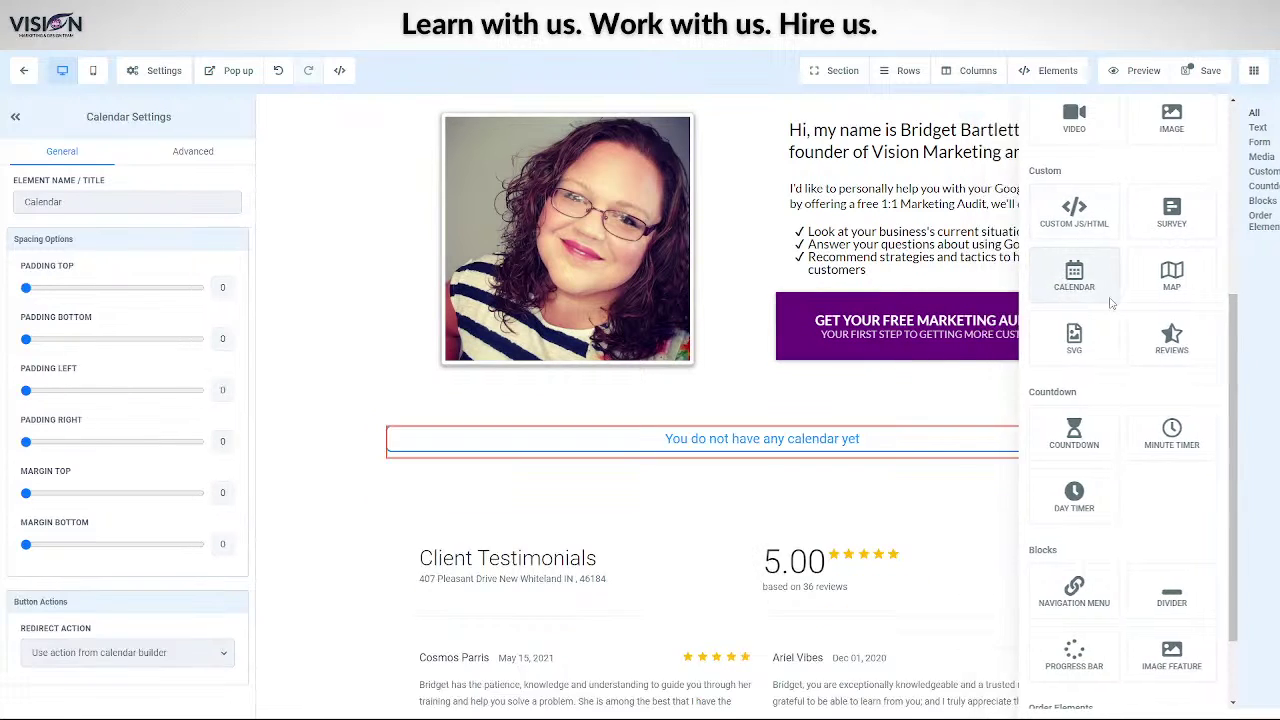
pyautogui.click(517, 342)
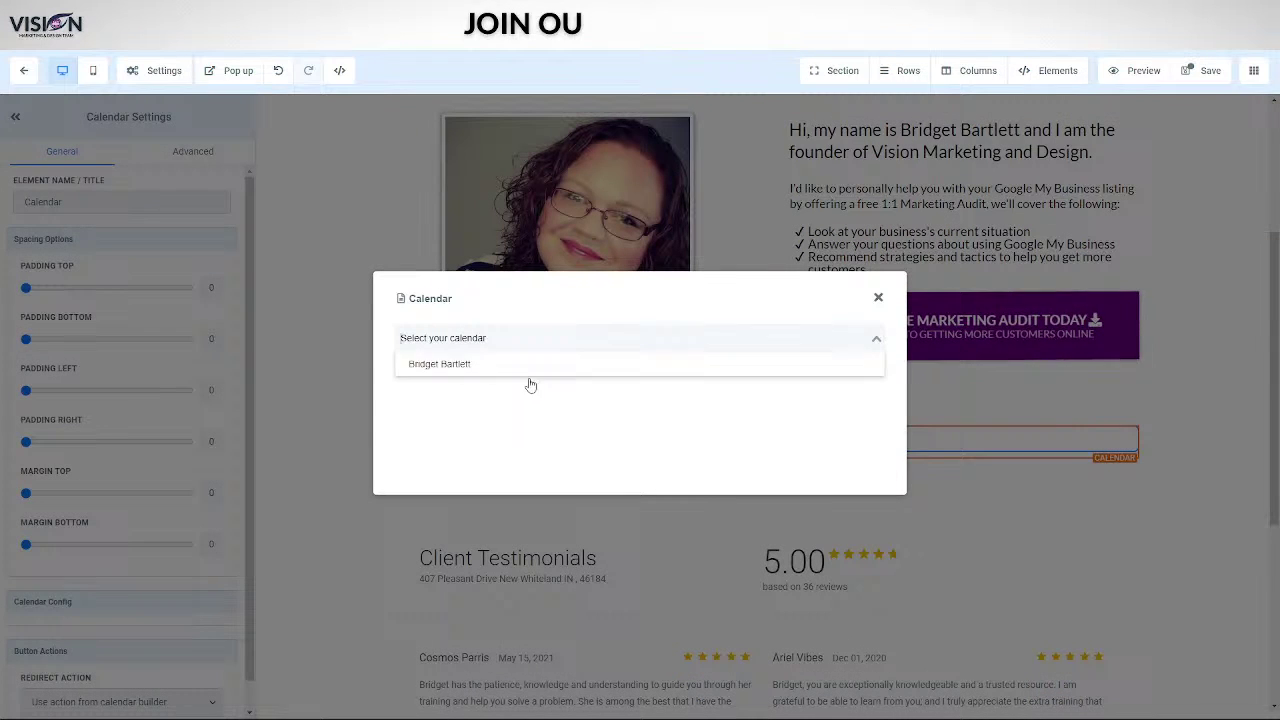
pyautogui.click(428, 365)
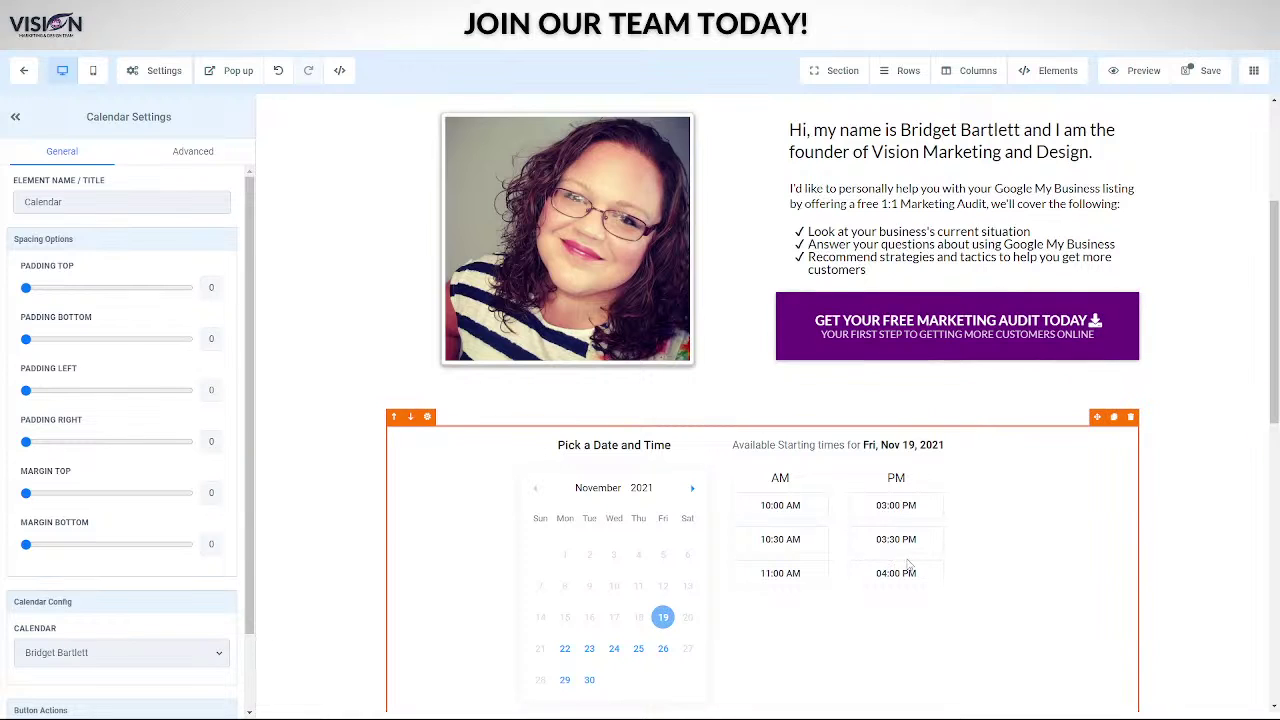
pyautogui.scroll(-8, 871, 598)
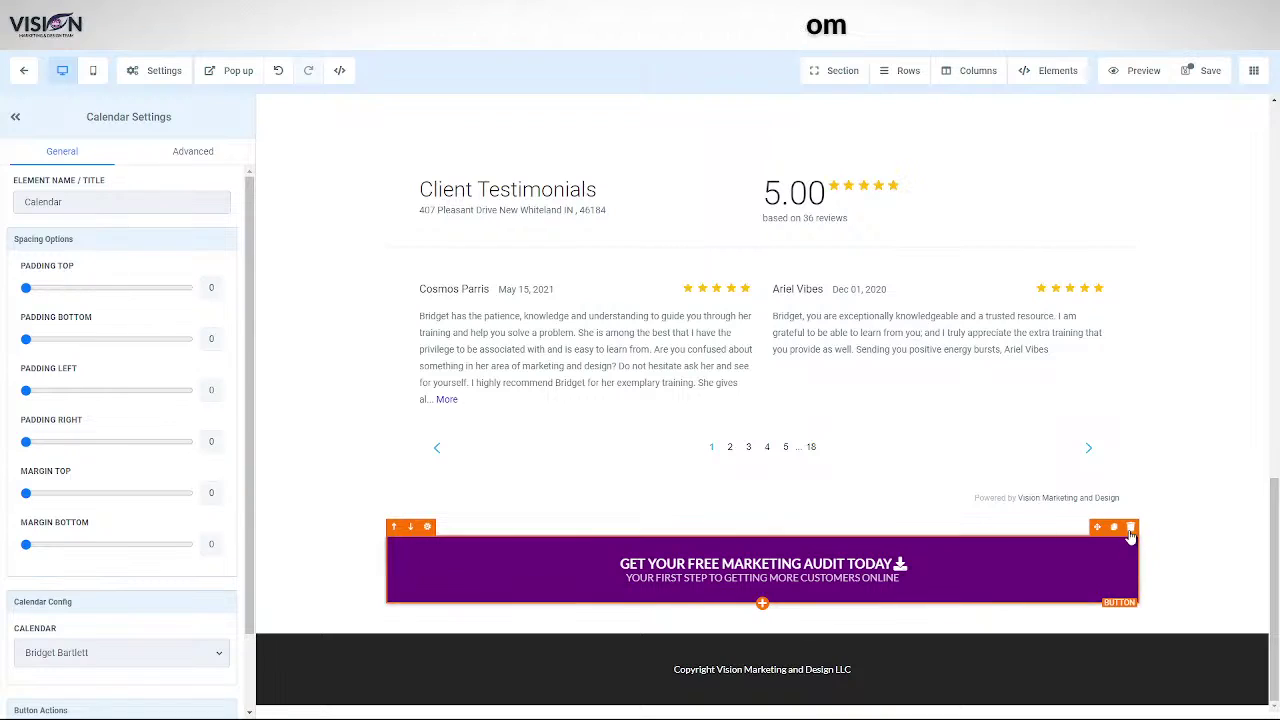
# - Scroll to the top and select the whole 'Want Help Getting Your Google My Business Listing To Produce Results' headline
pyautogui.scroll(6, 977, 313)
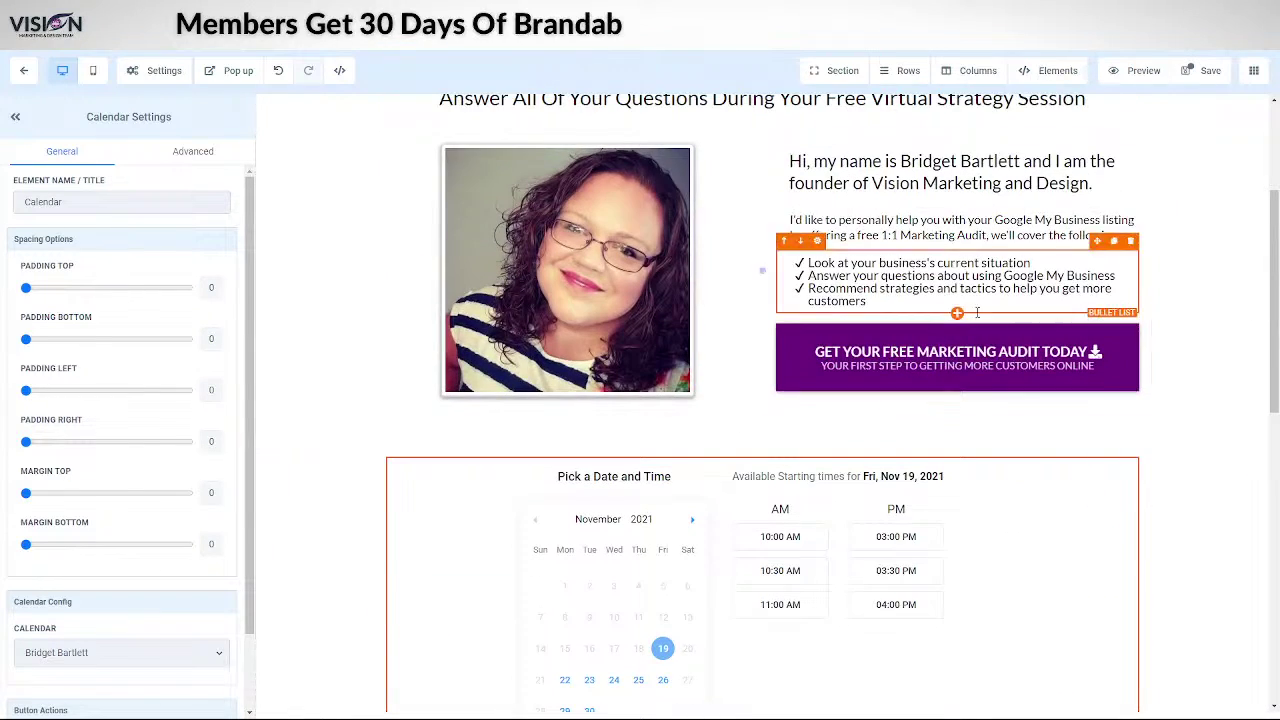
pyautogui.scroll(3, 977, 313)
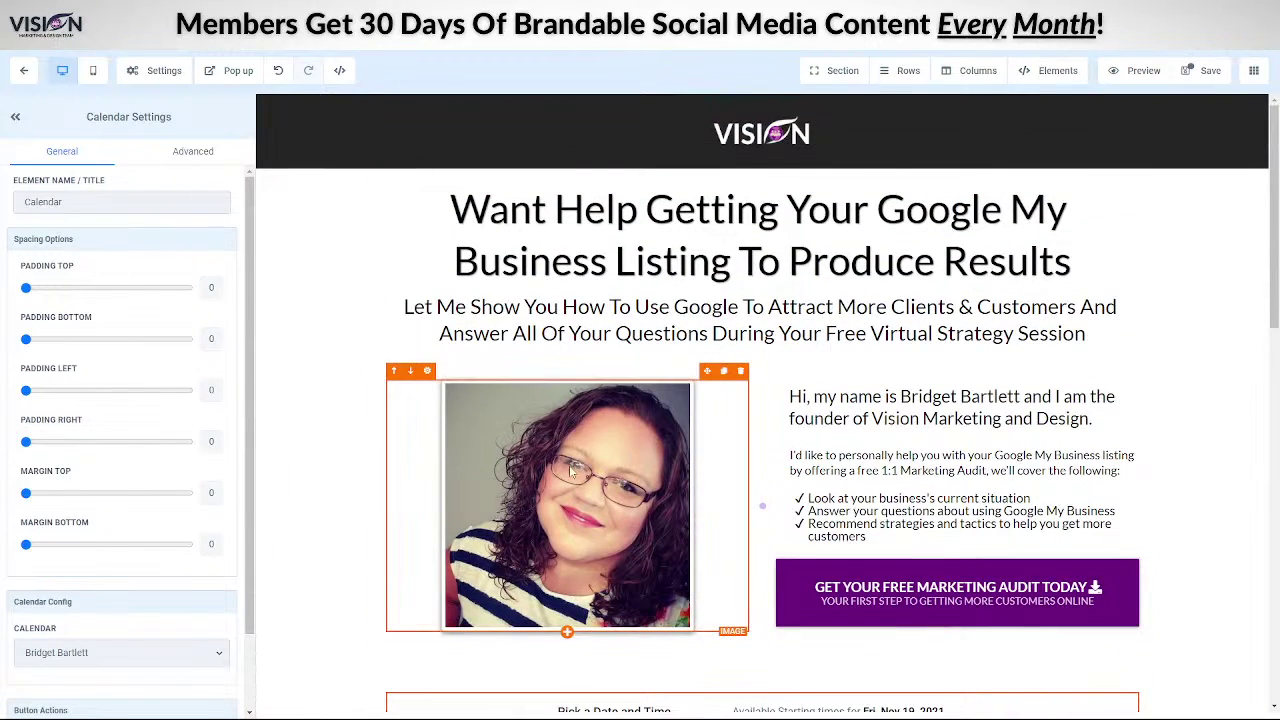
pyautogui.moveTo(446, 215); pyautogui.dragTo(1095, 268)
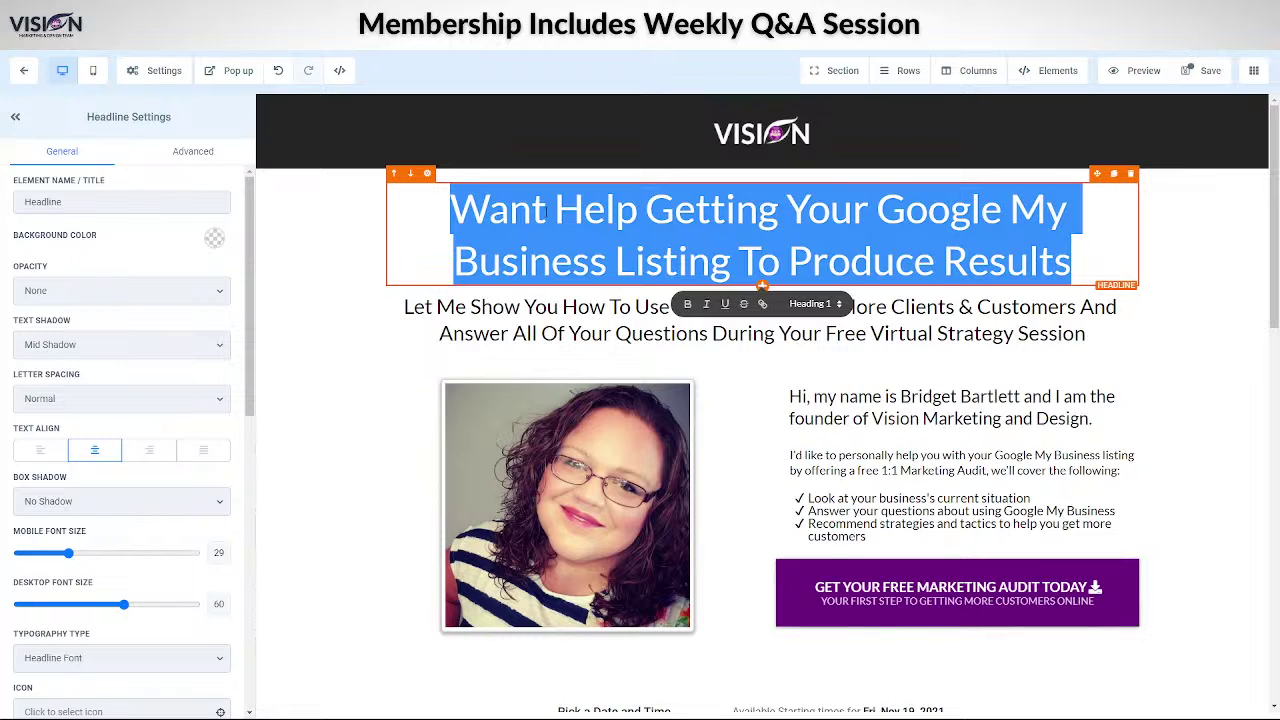
# - Replace the headline with 'Congratulation! Here is your Google My Business Guide!'
pyautogui.write('Cpo')
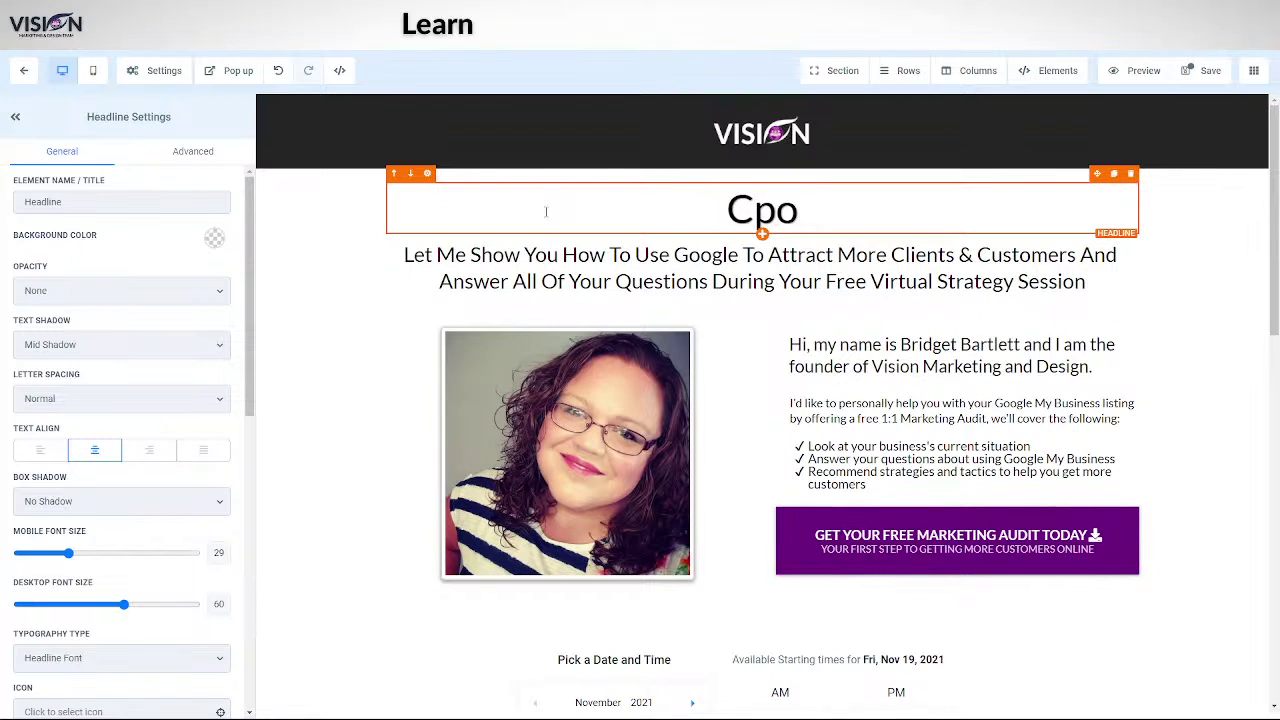
pyautogui.write('nrat')
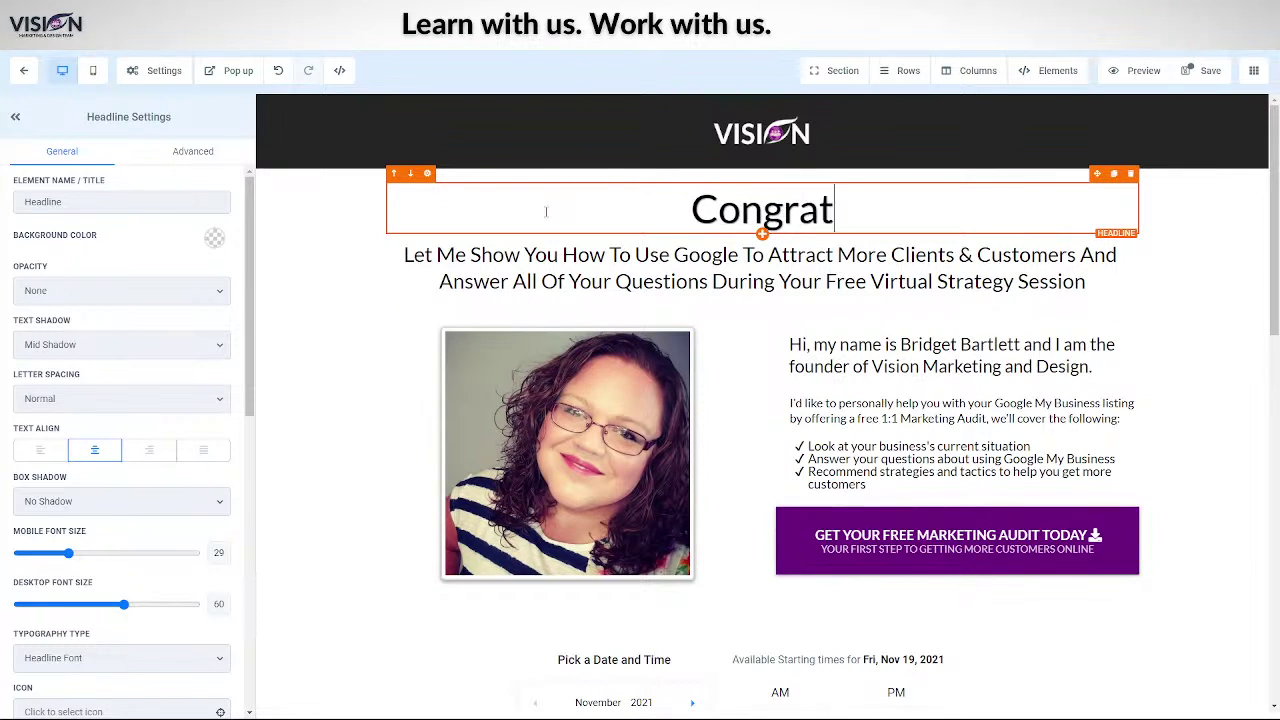
pyautogui.write('ulation')
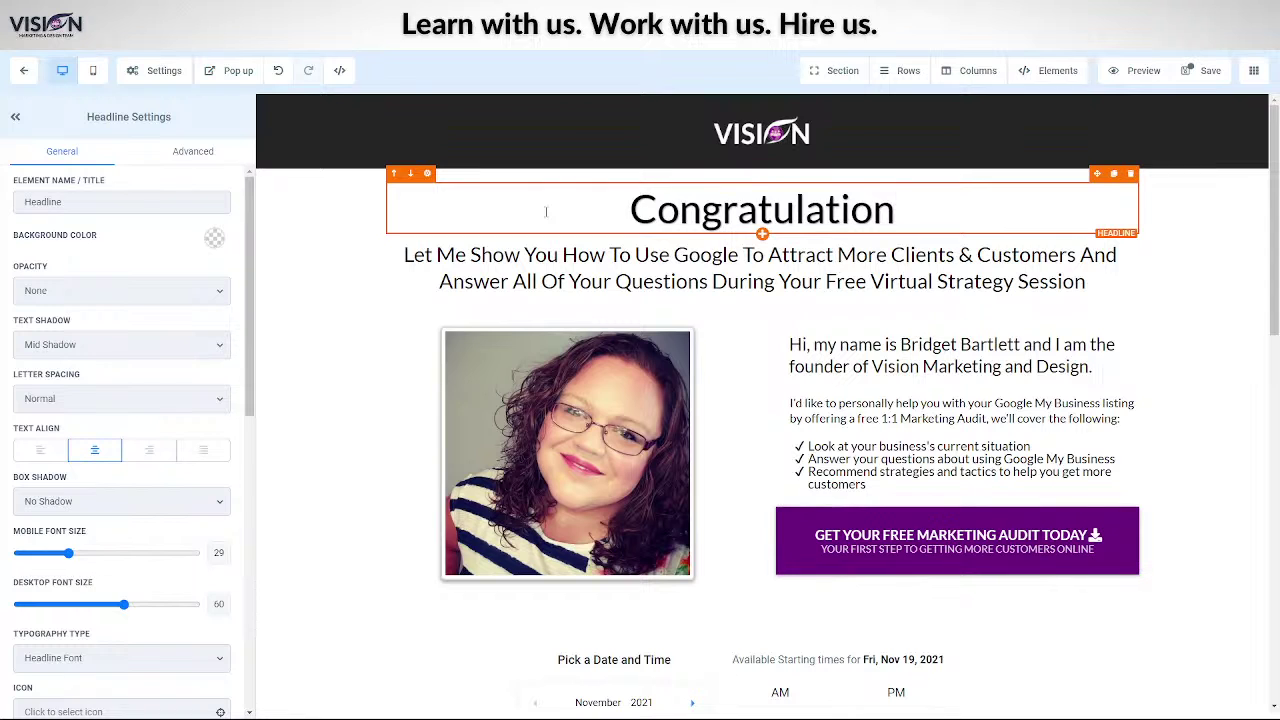
pyautogui.write('! Here is')
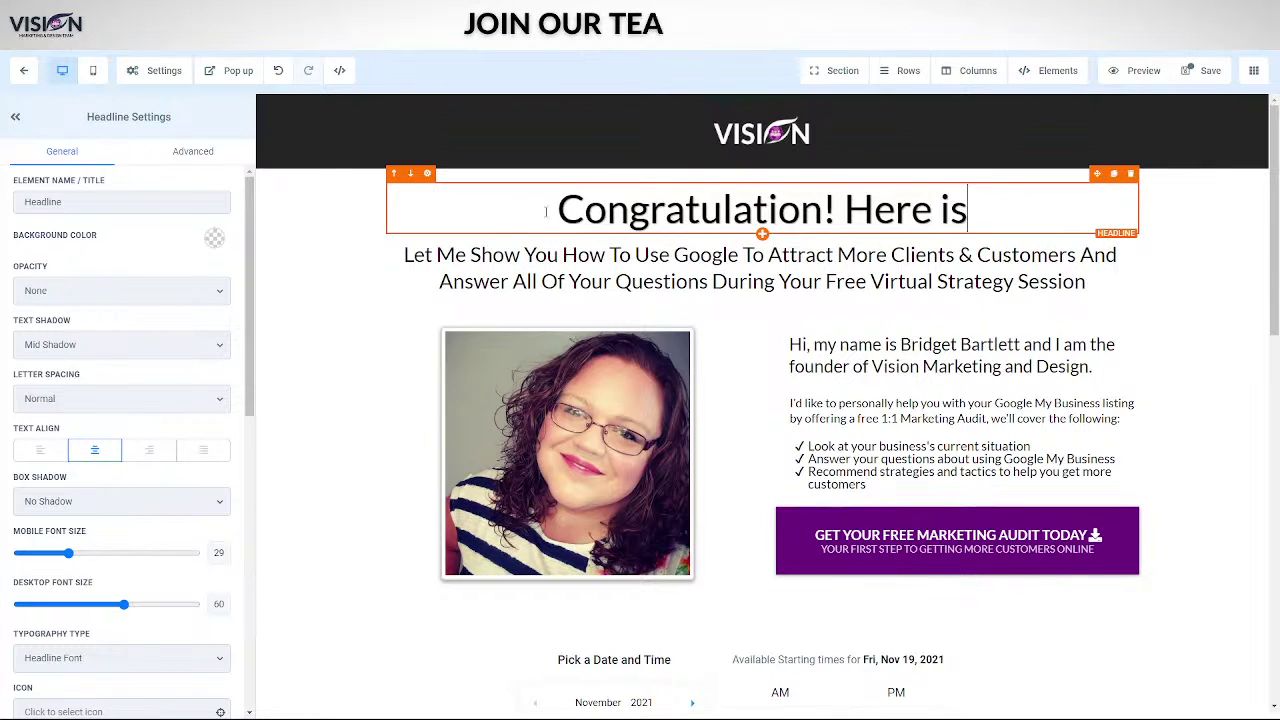
pyautogui.write(' your Go')
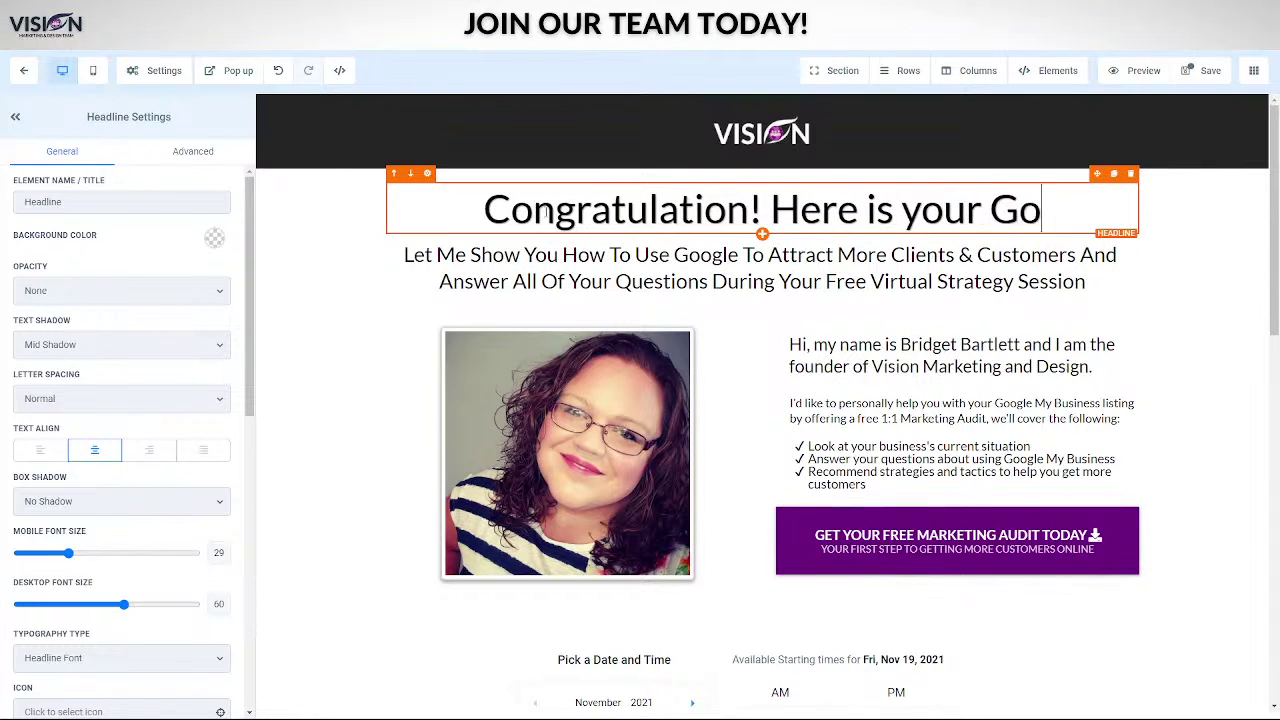
pyautogui.write('ogle My B')
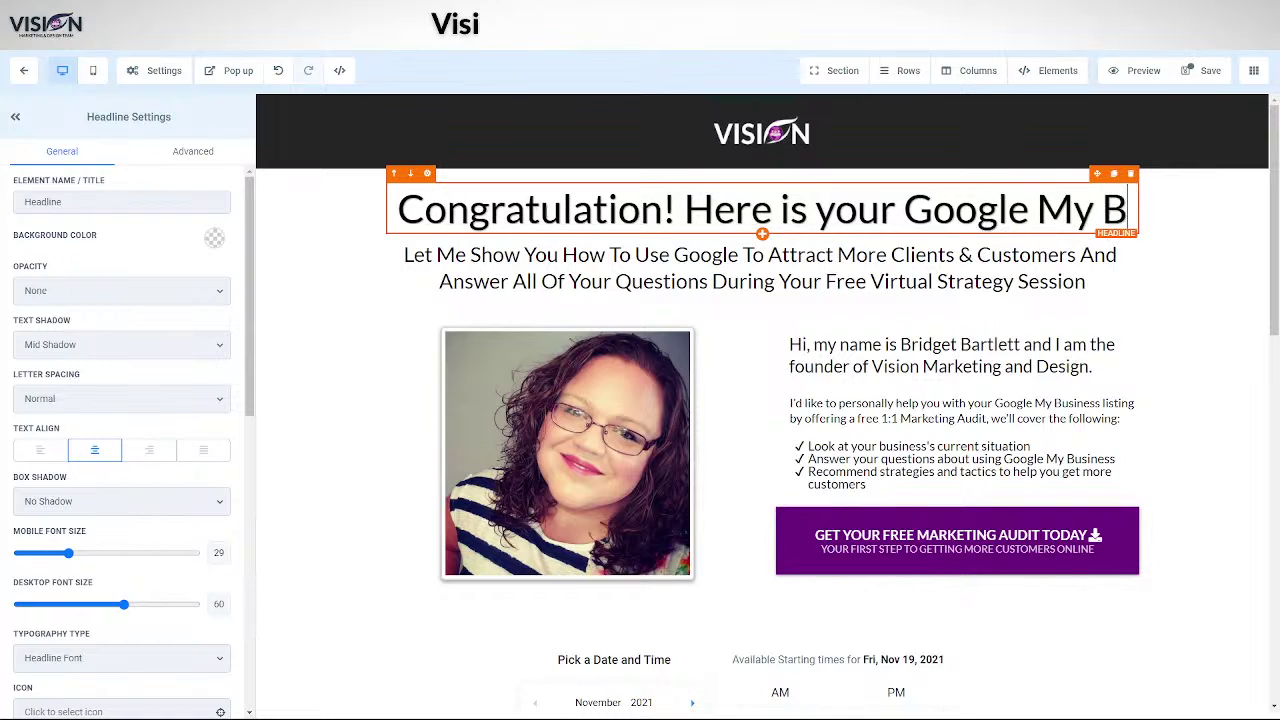
pyautogui.write('usiness Gu')
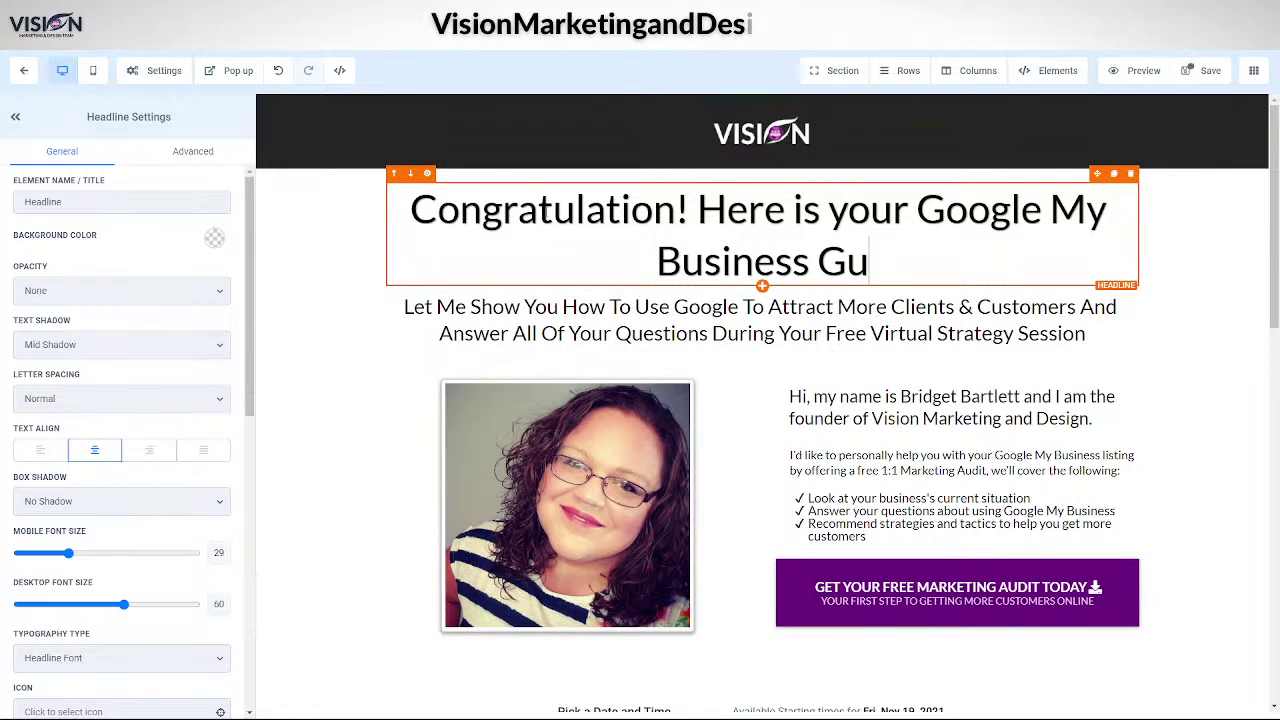
pyautogui.write('ide!')
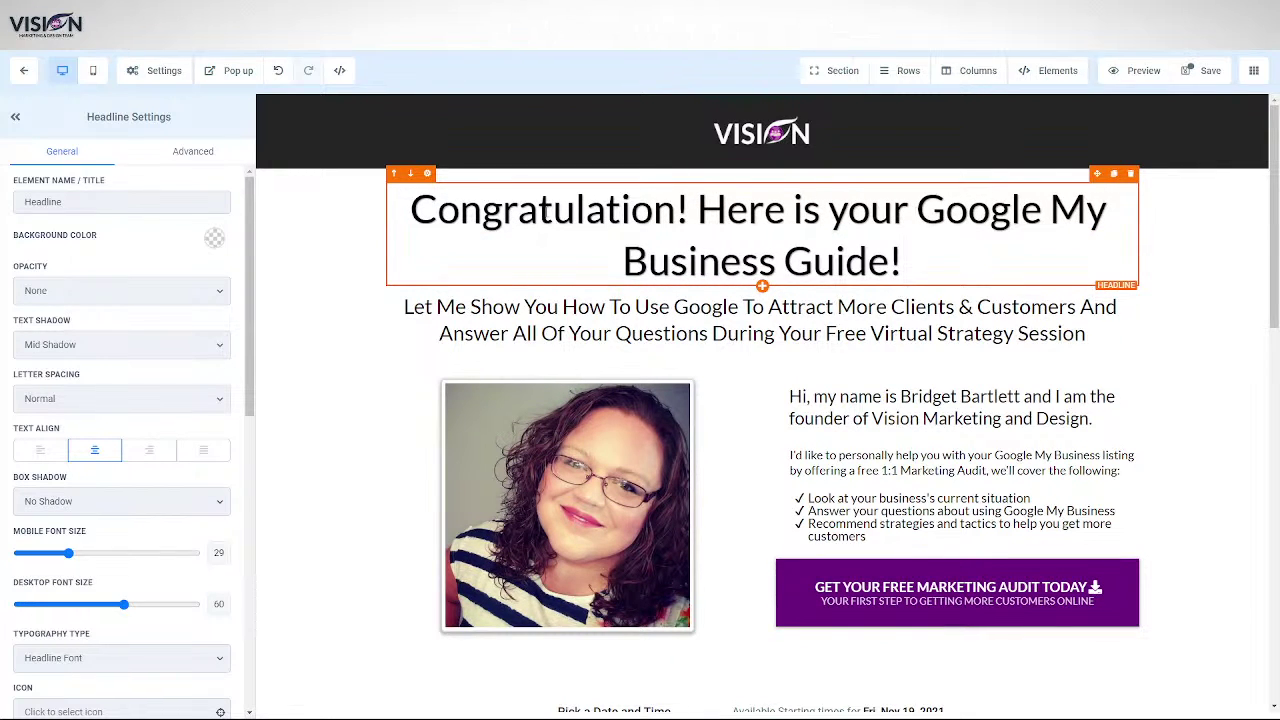
pyautogui.click(482, 495)
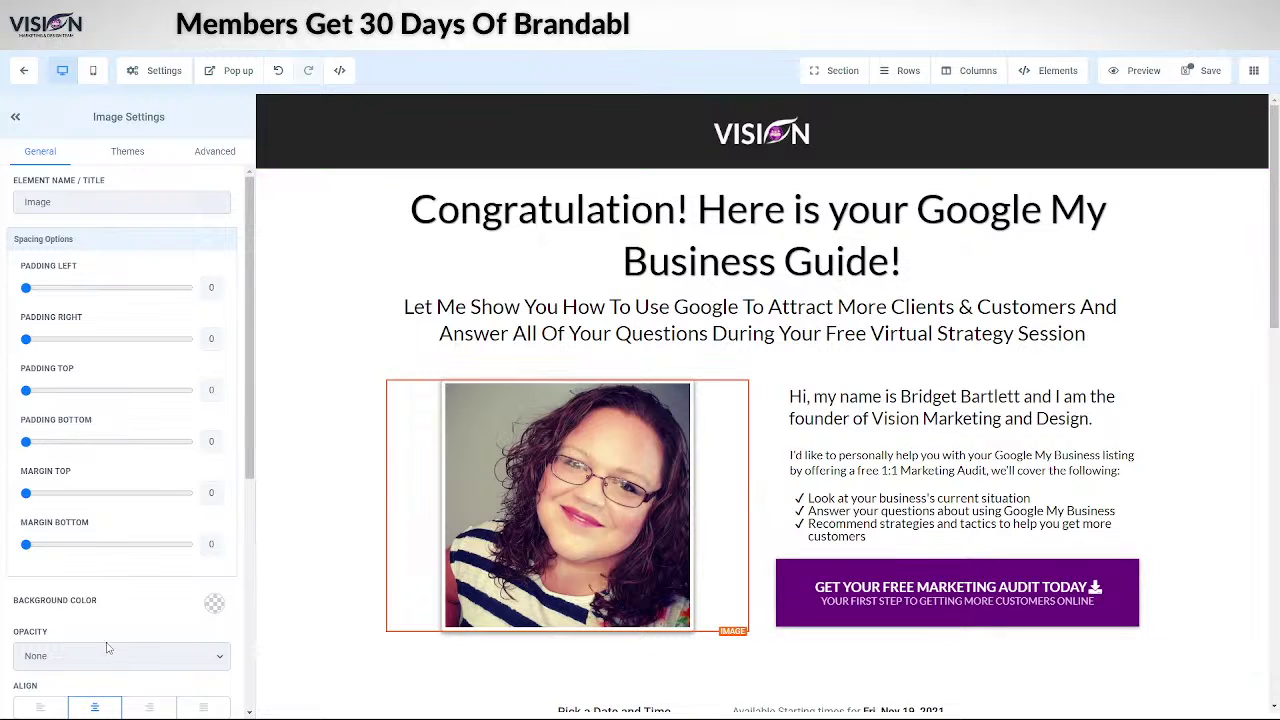
# - Swap the photo for GMB Mockup.jpg from the Relocated Item media folder
pyautogui.scroll(-5, 68, 540)
pyautogui.click(216, 376)
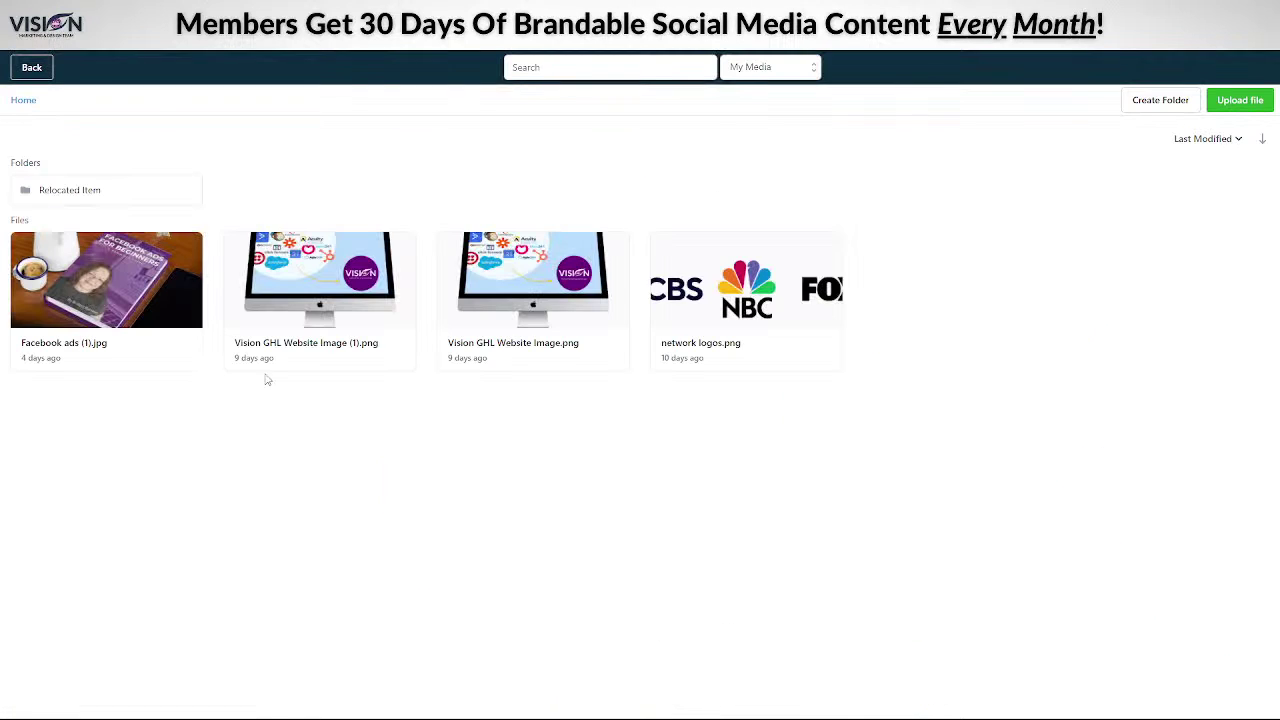
pyautogui.click(52, 199)
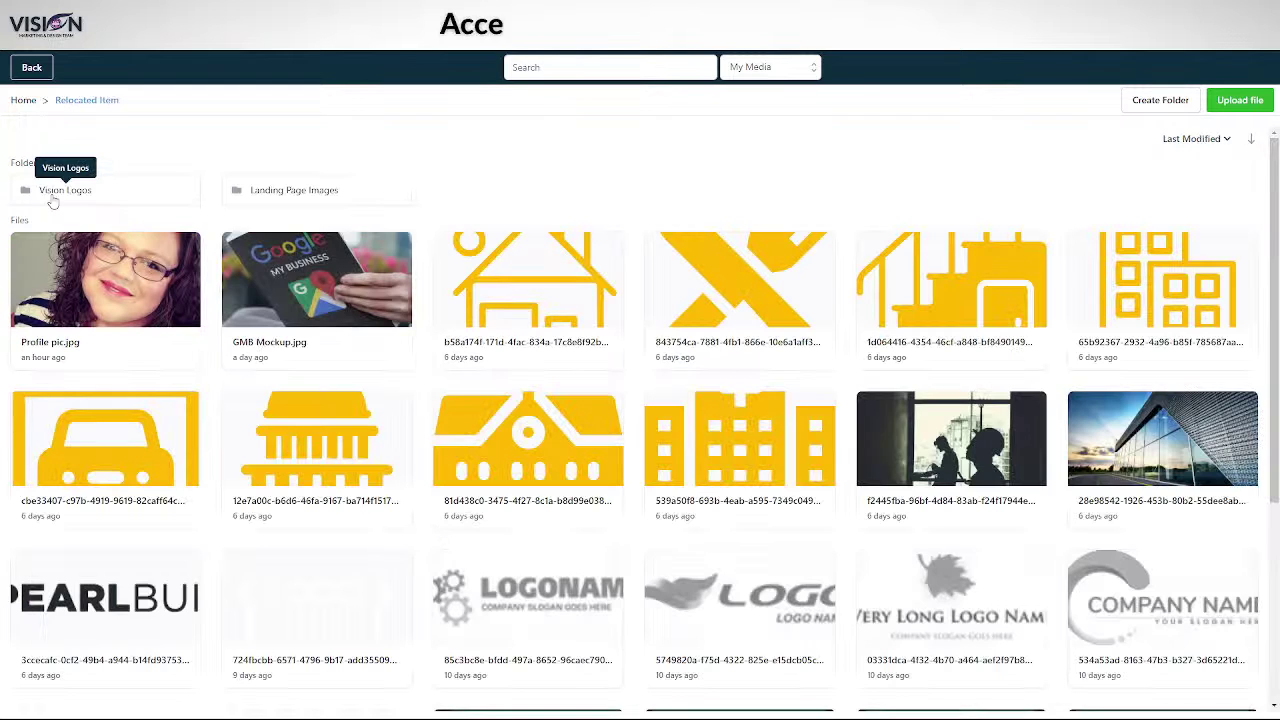
pyautogui.click(336, 286)
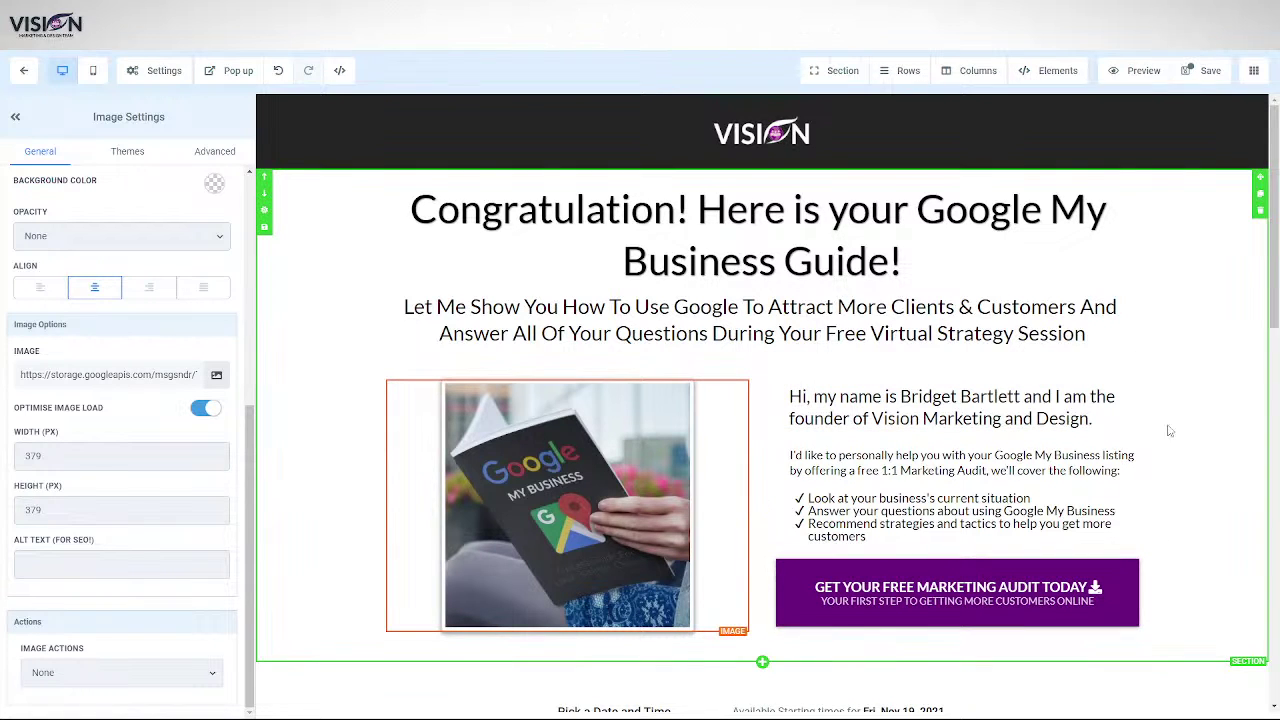
# - Delete the intro name headline, audit paragraph and checklist beside the image
pyautogui.click(1130, 378)
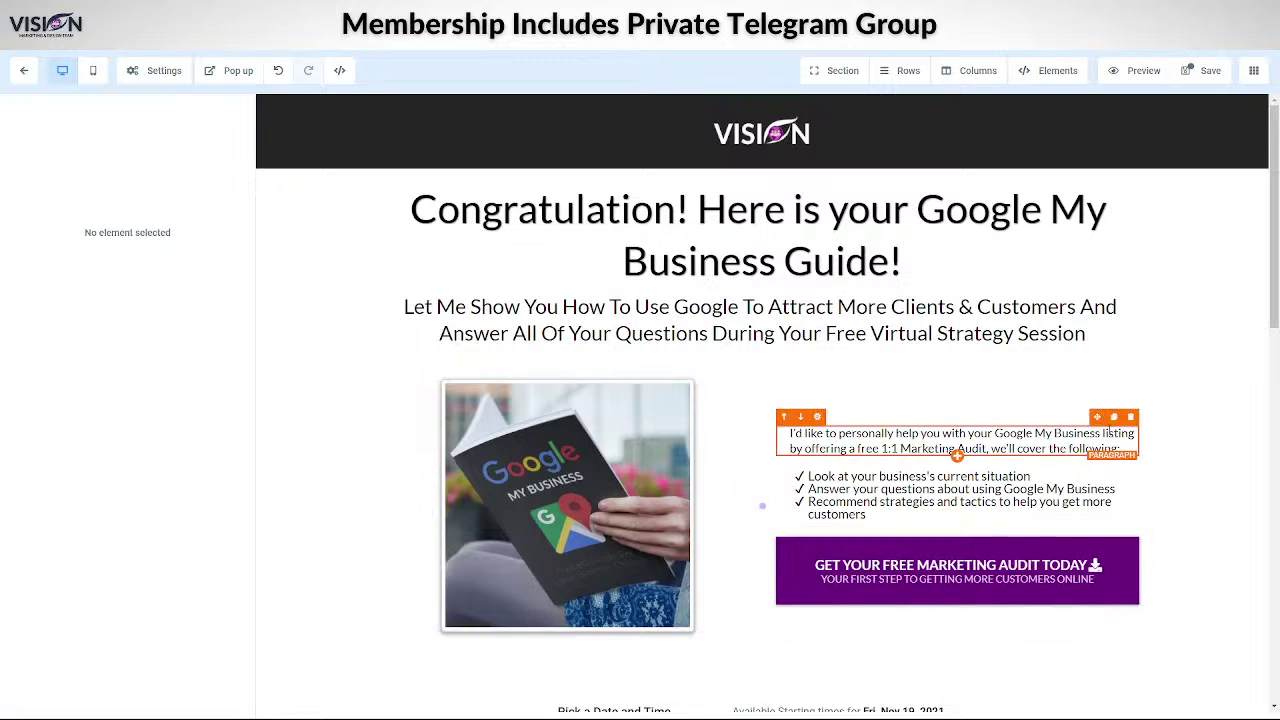
pyautogui.click(1131, 418)
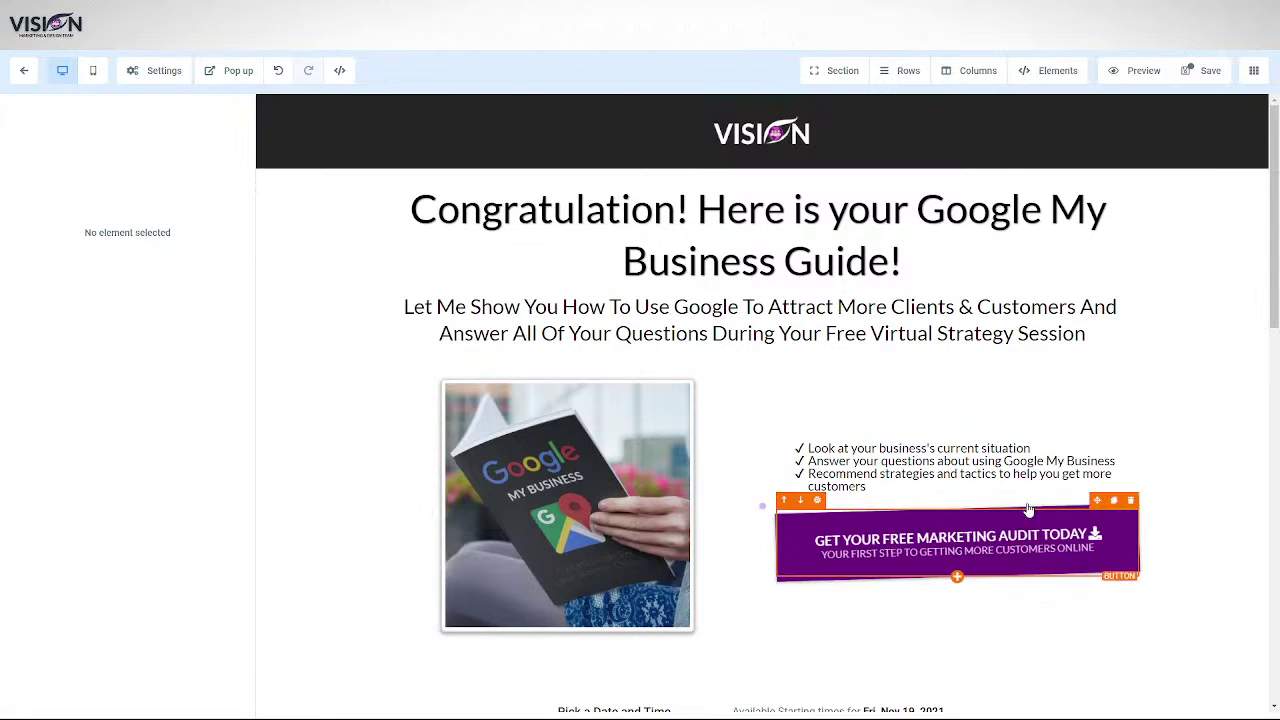
pyautogui.click(1131, 430)
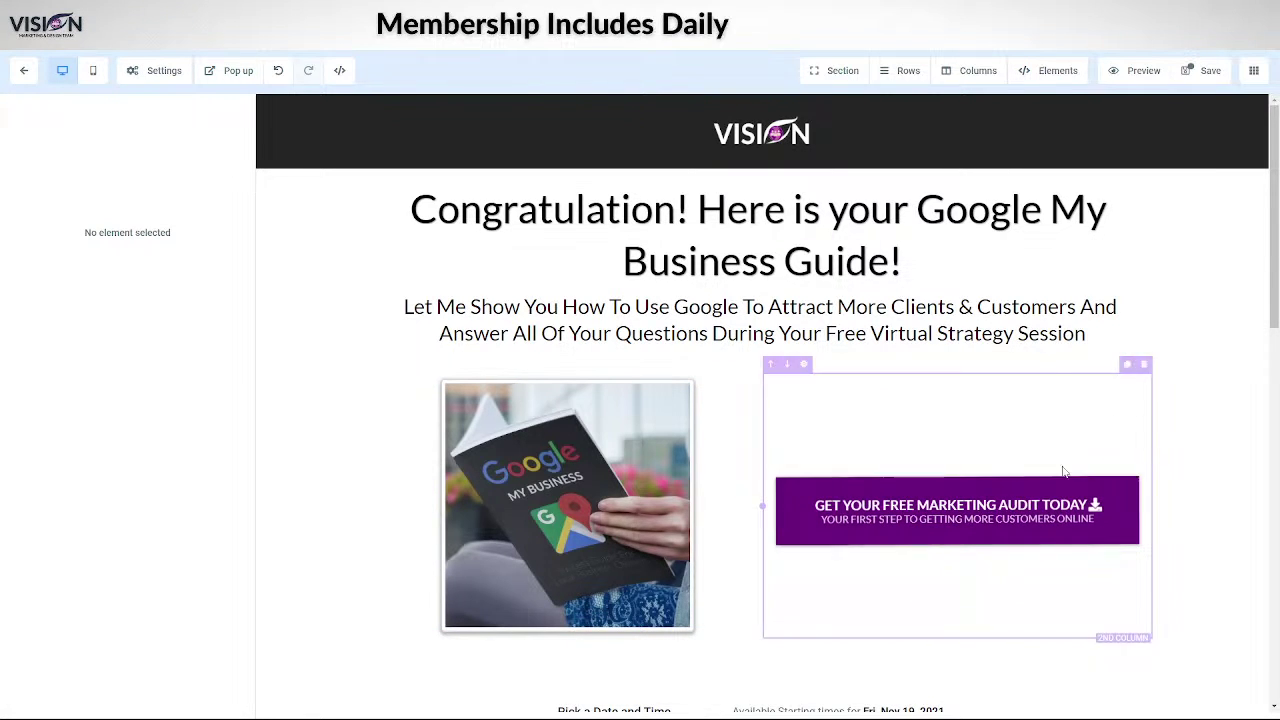
pyautogui.click(910, 511)
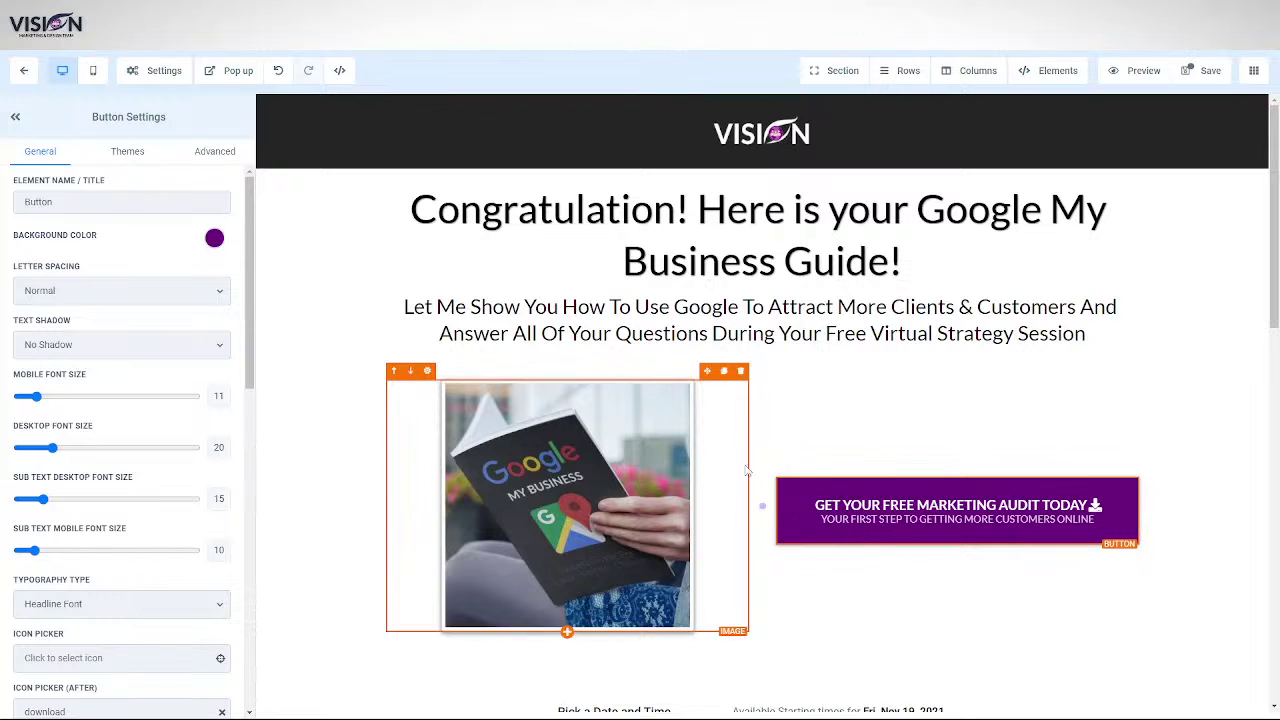
# - Insert a one-column row under the subheadline, move the guide image into it, and delete the empty column
pyautogui.click(946, 560)
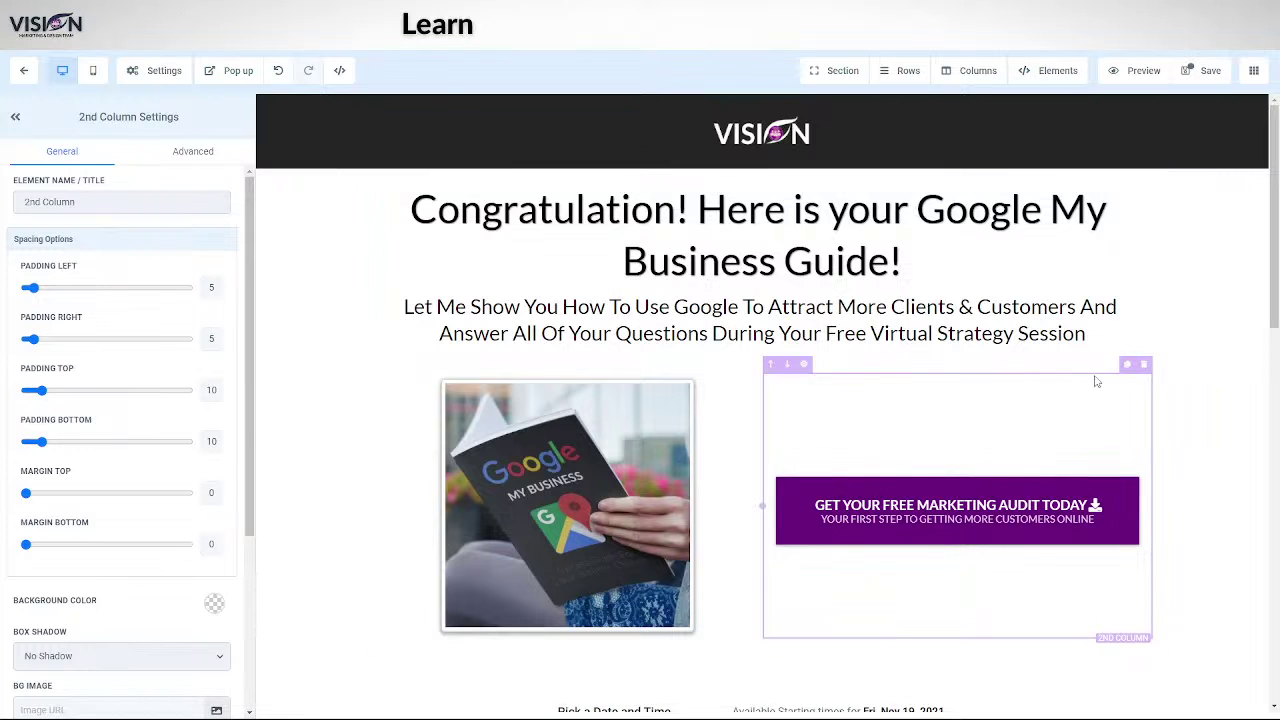
pyautogui.click(762, 364)
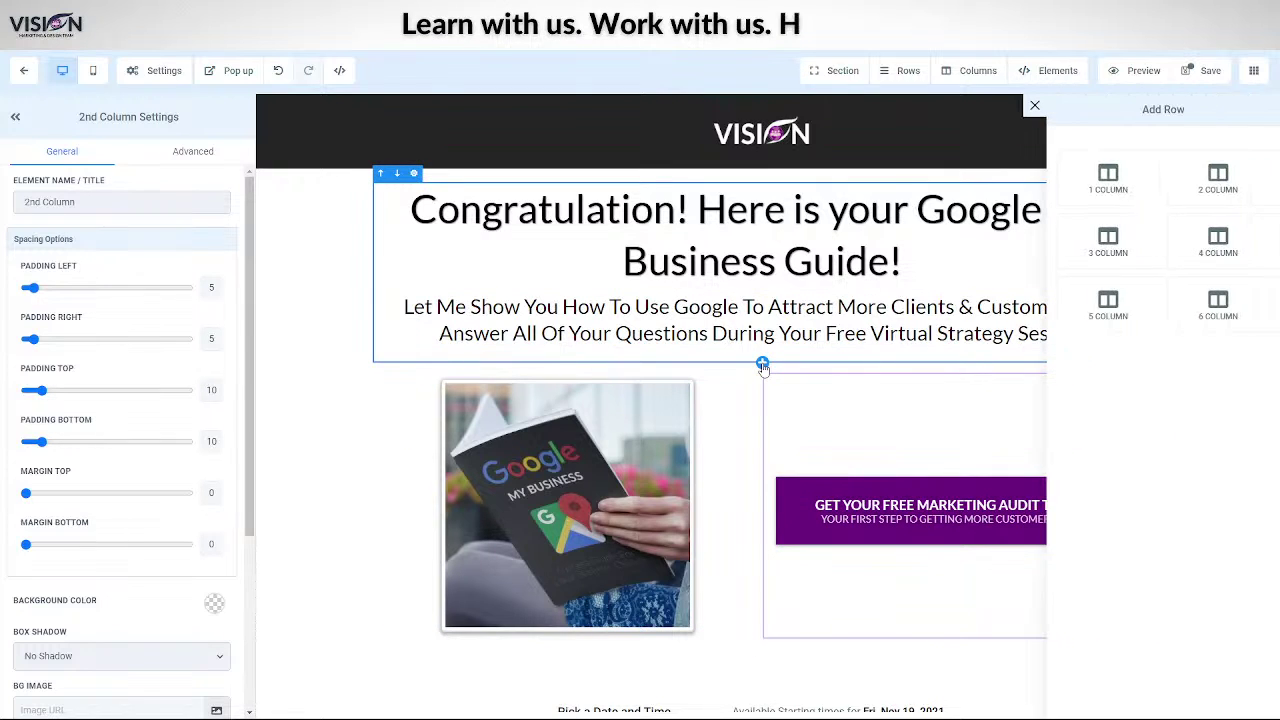
pyautogui.click(1108, 180)
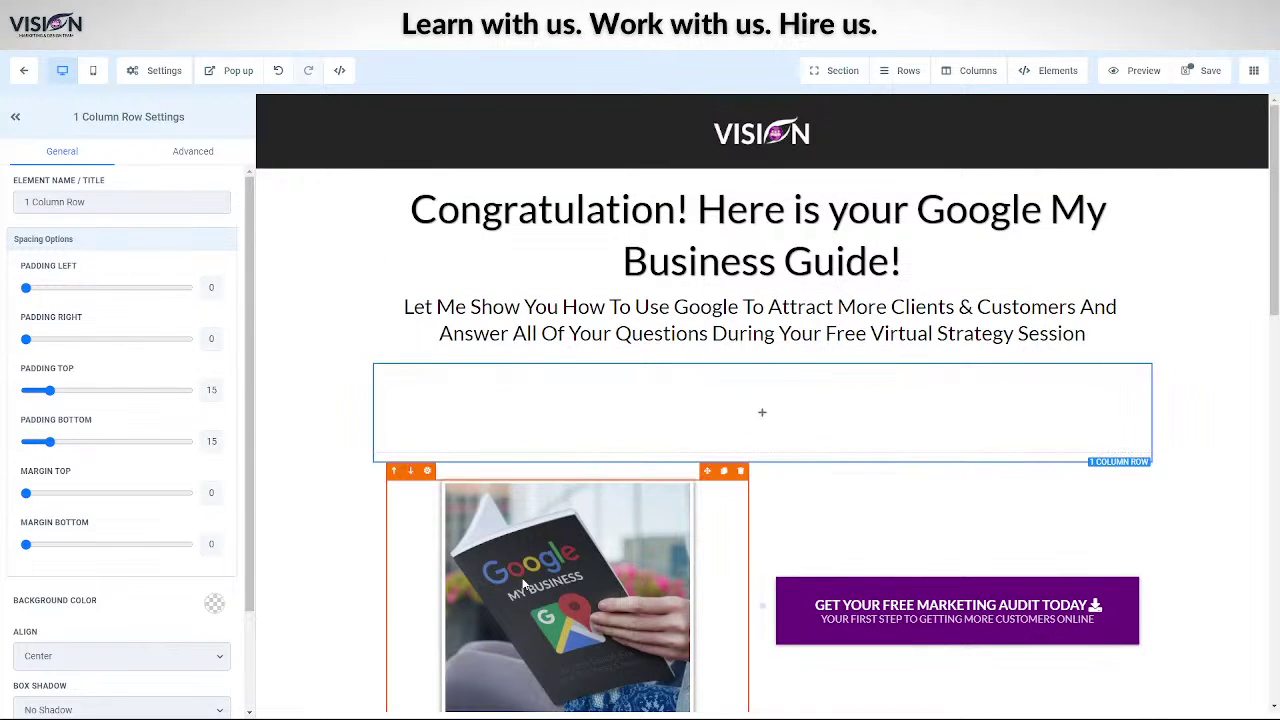
pyautogui.moveTo(708, 471); pyautogui.dragTo(826, 368)
pyautogui.scroll(-4, 566, 500)
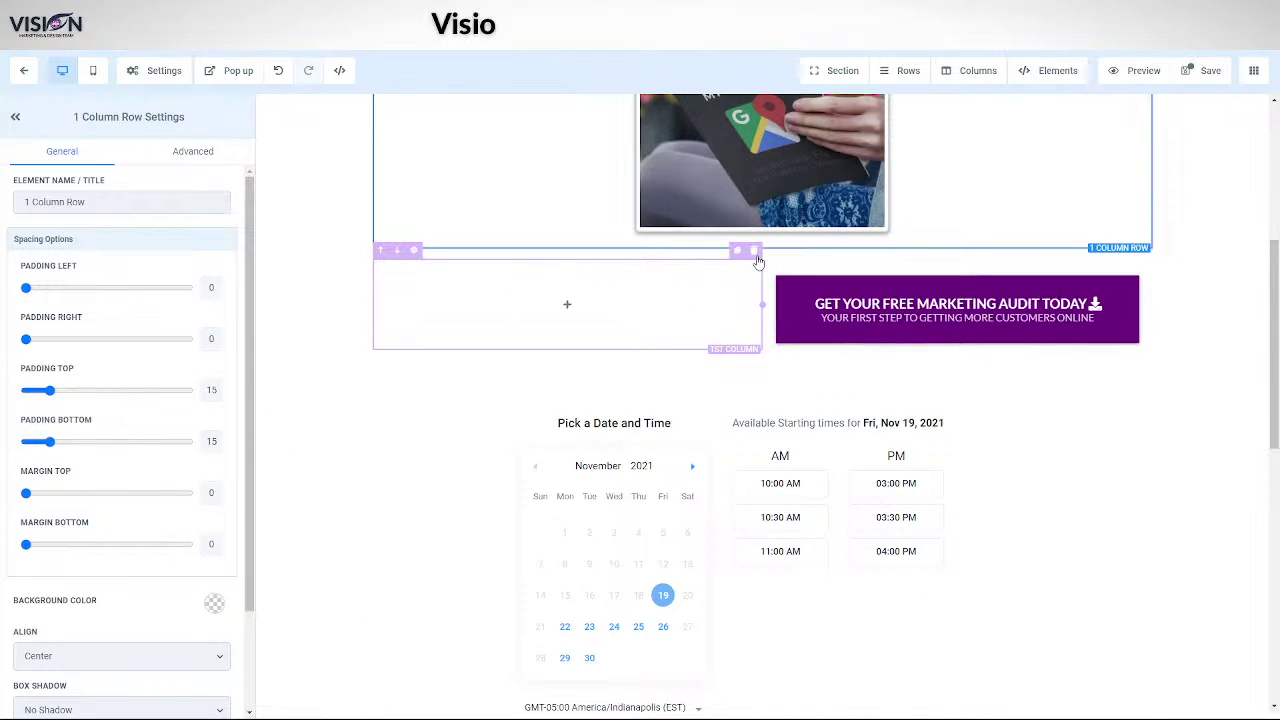
pyautogui.click(754, 251)
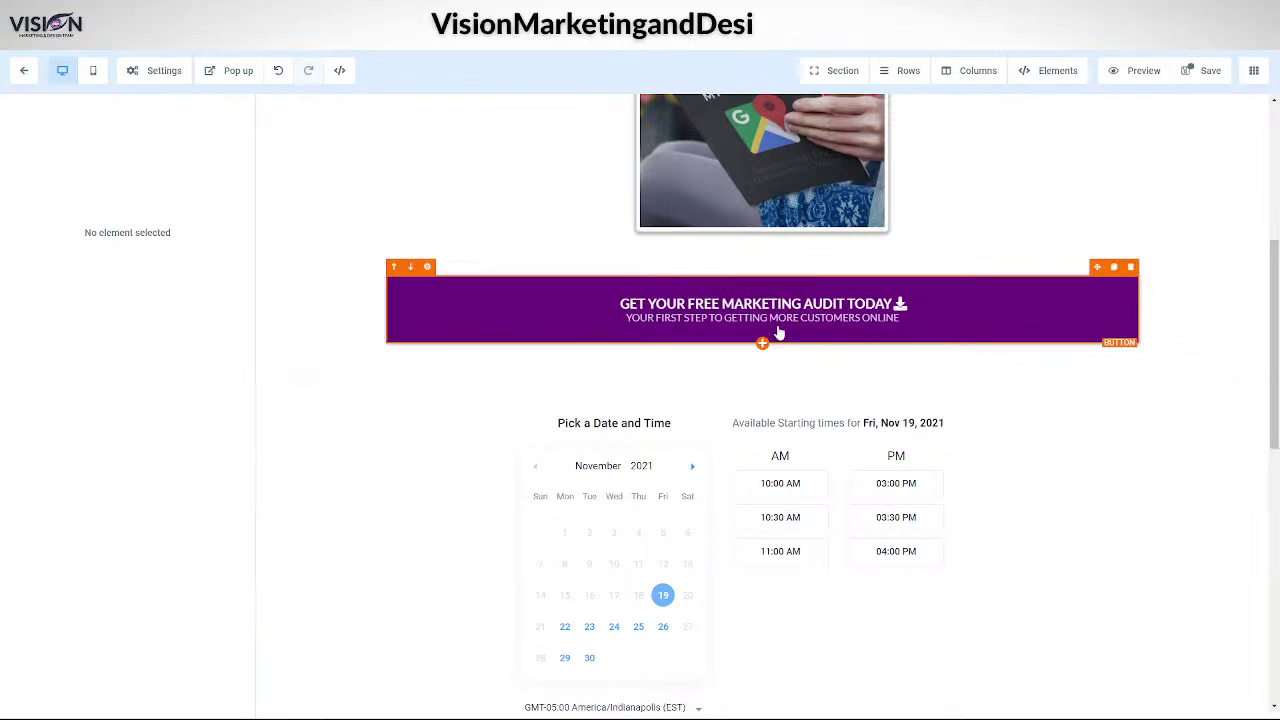
# - Look through the audit button's padding, horizontal spacing and theme settings
pyautogui.click(604, 309)
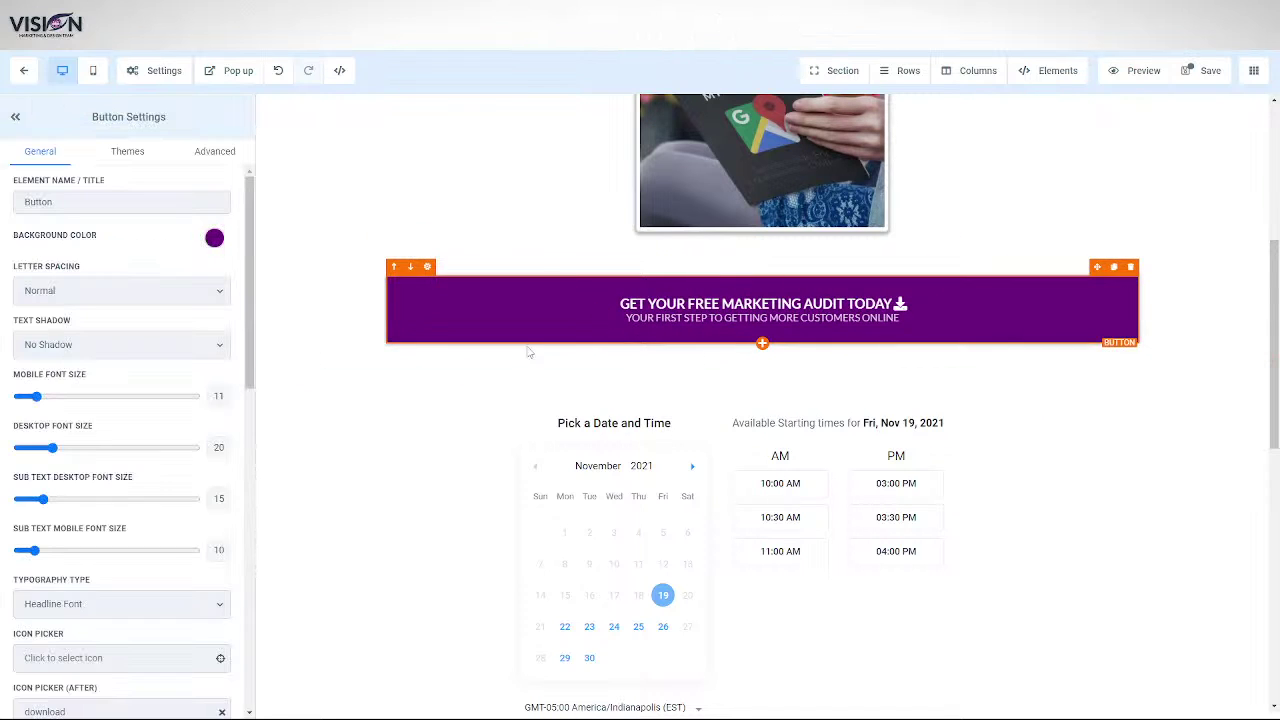
pyautogui.scroll(-5, 77, 632)
pyautogui.scroll(-4, 77, 632)
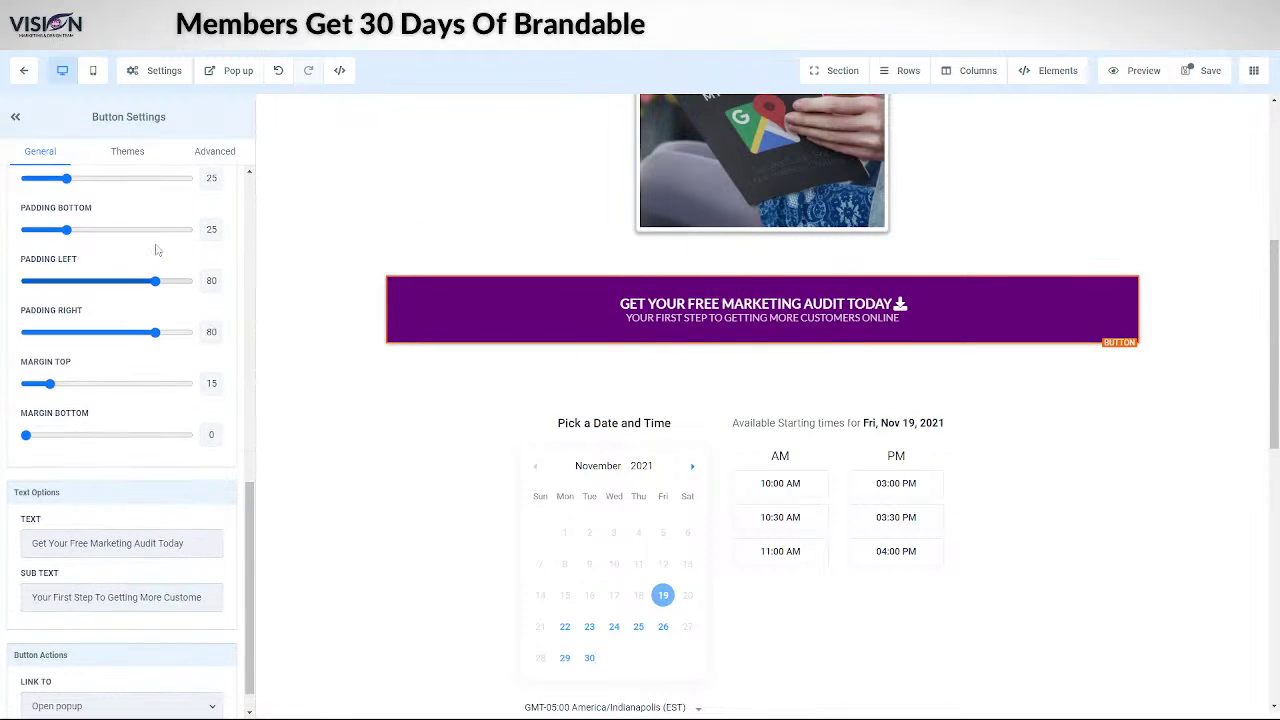
pyautogui.moveTo(154, 284)
pyautogui.mouseDown()
pyautogui.moveTo(90, 282)
pyautogui.moveTo(155, 286)
pyautogui.mouseUp()
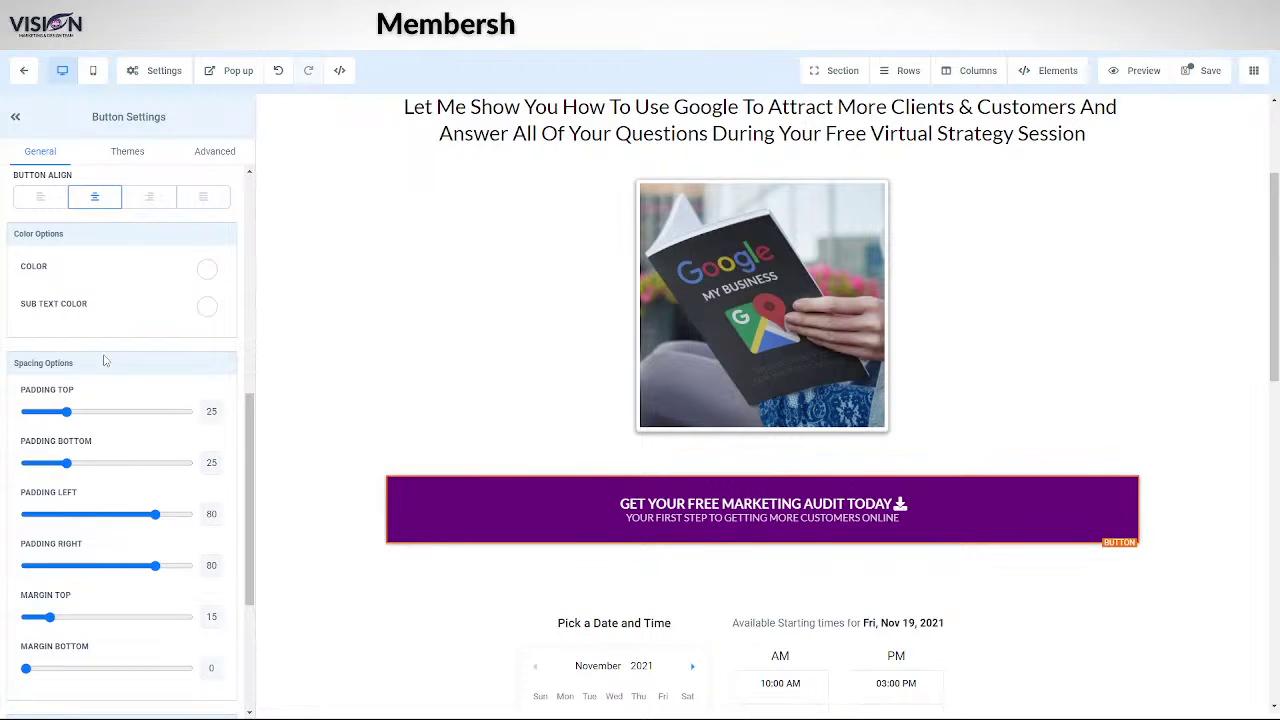
pyautogui.scroll(4, 105, 360)
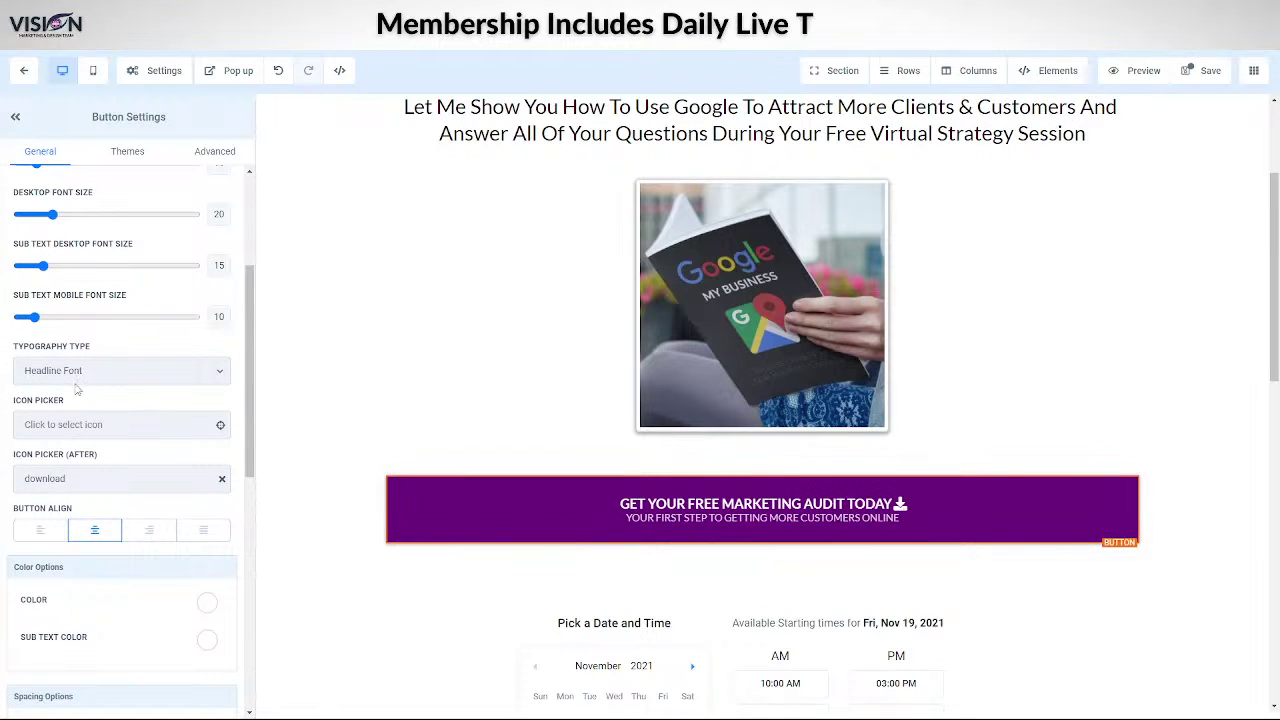
pyautogui.scroll(1, 76, 390)
pyautogui.scroll(3, 137, 447)
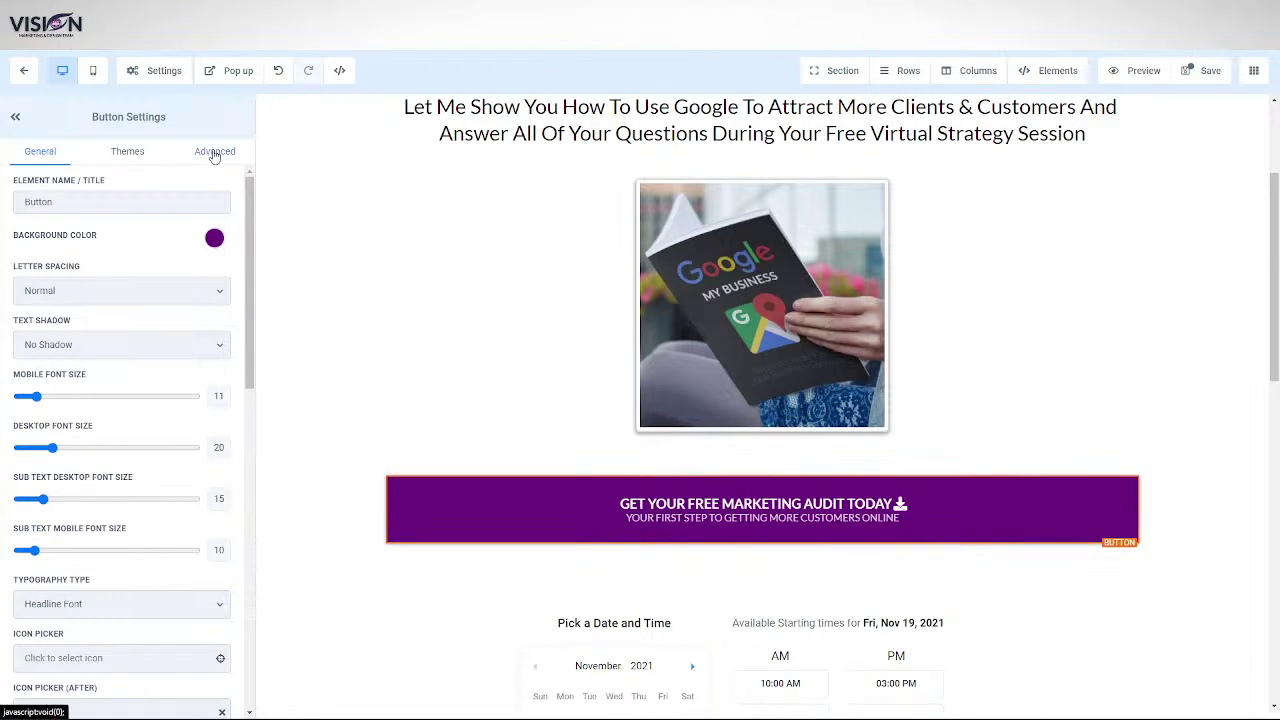
pyautogui.click(215, 153)
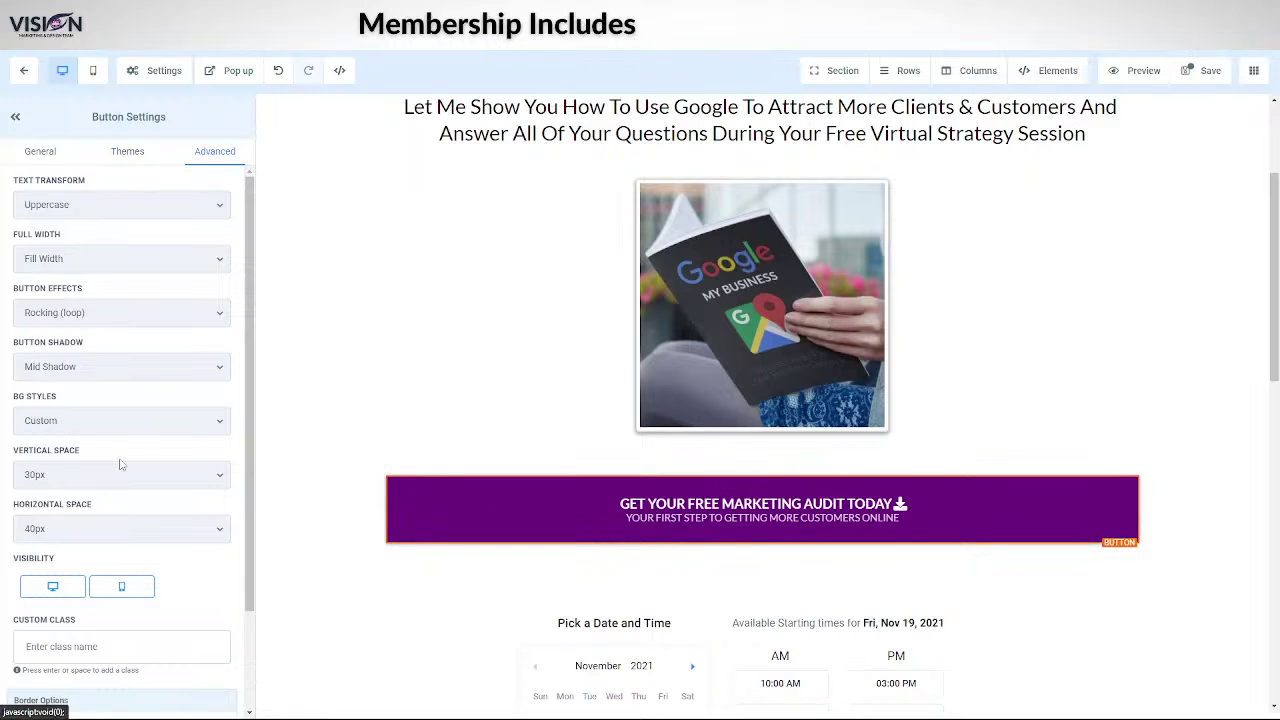
pyautogui.scroll(-2, 121, 465)
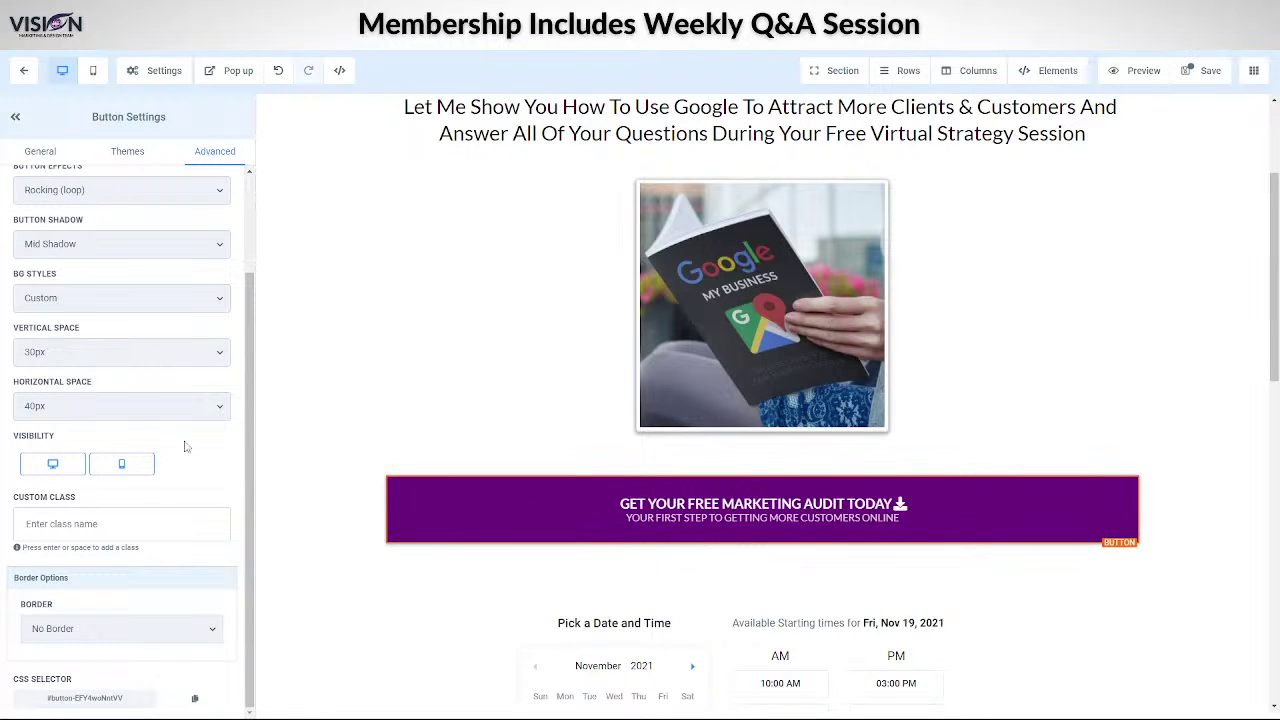
pyautogui.click(145, 412)
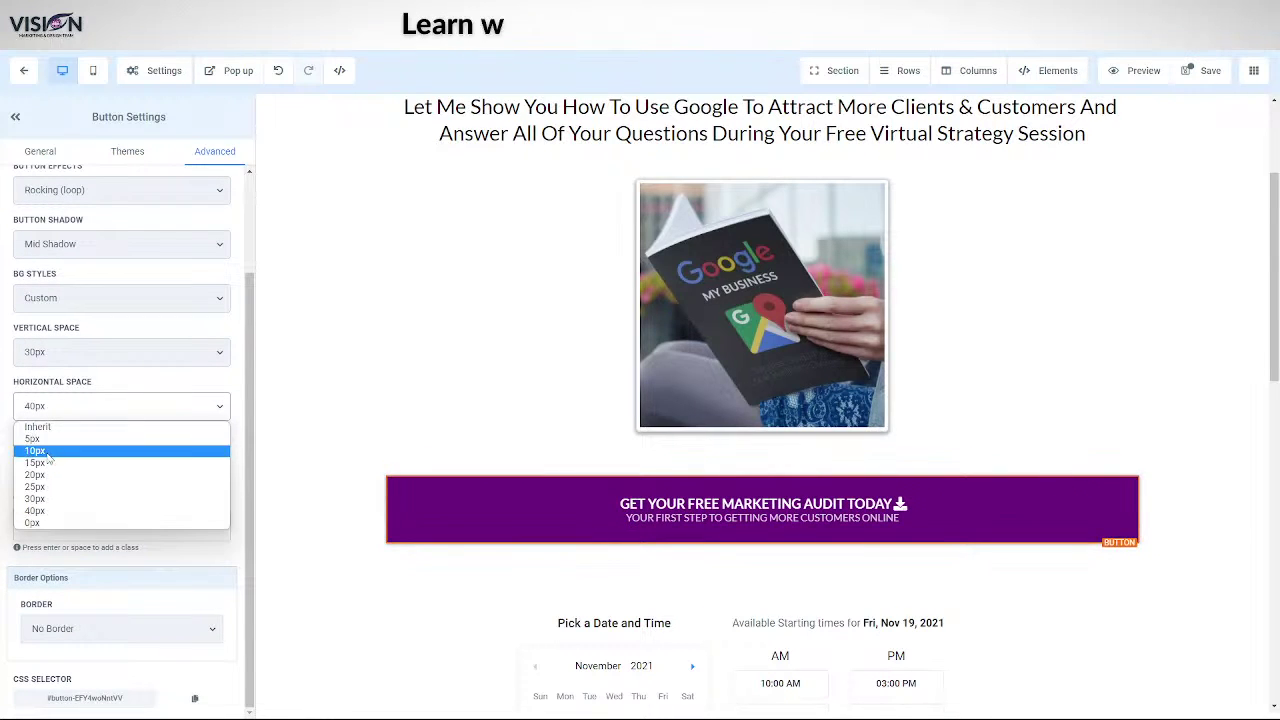
pyautogui.click(242, 357)
pyautogui.scroll(2, 200, 466)
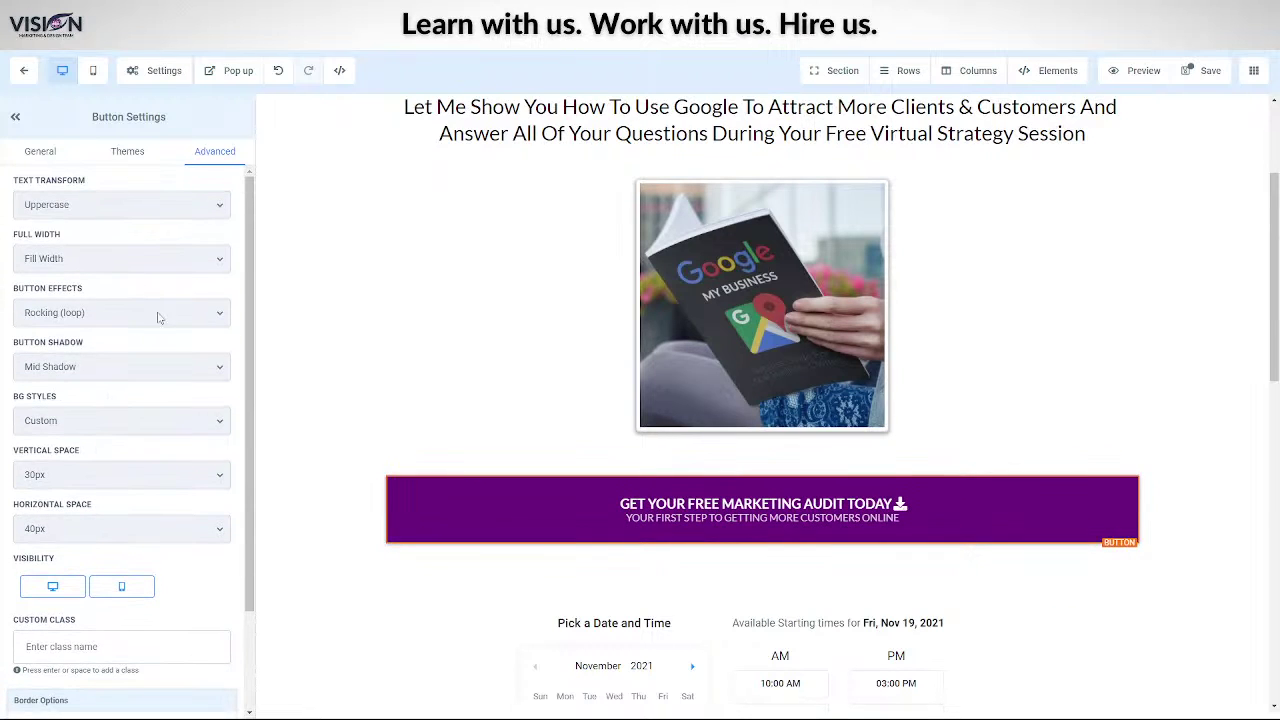
pyautogui.click(128, 155)
pyautogui.click(45, 152)
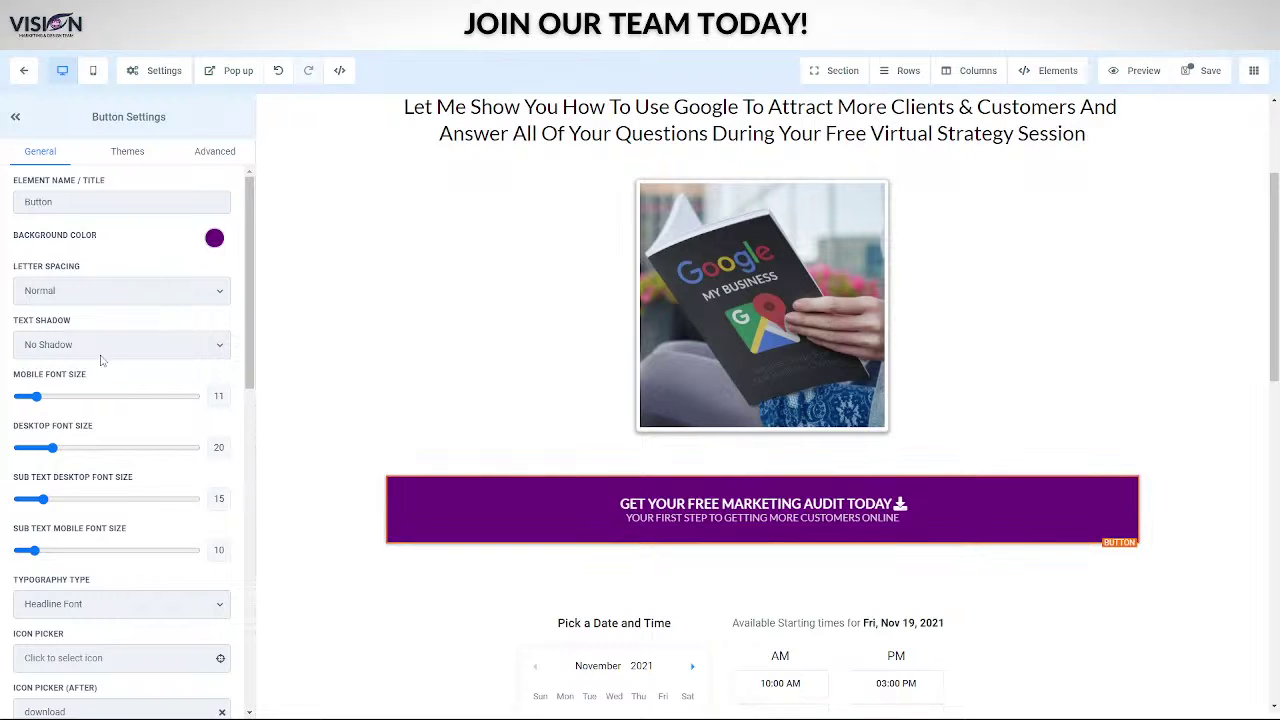
pyautogui.scroll(-10, 100, 360)
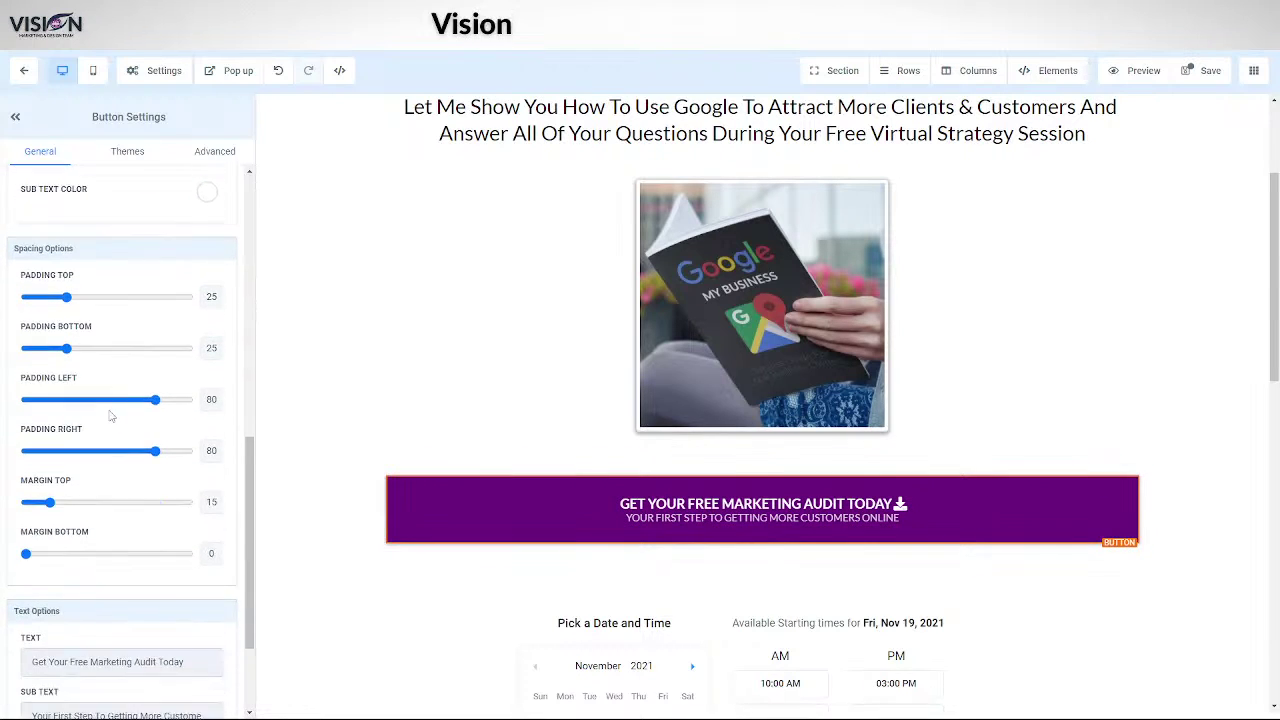
pyautogui.scroll(-2, 111, 416)
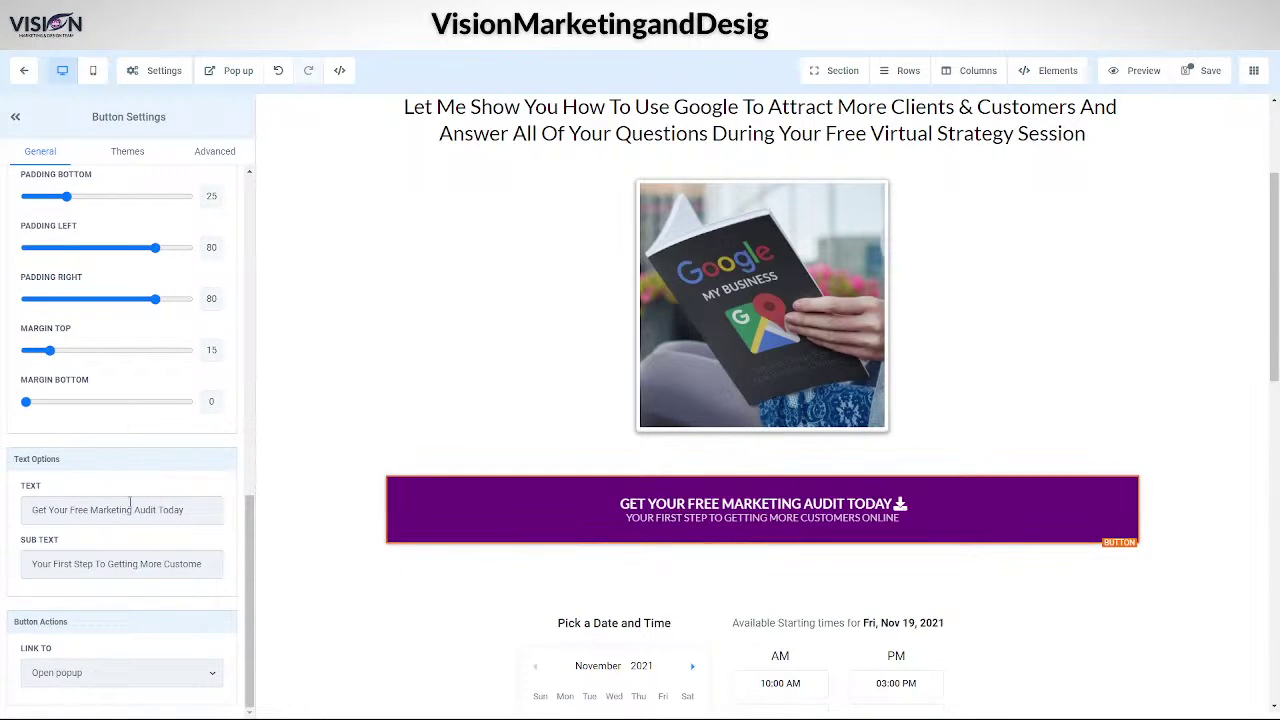
pyautogui.scroll(10, 130, 503)
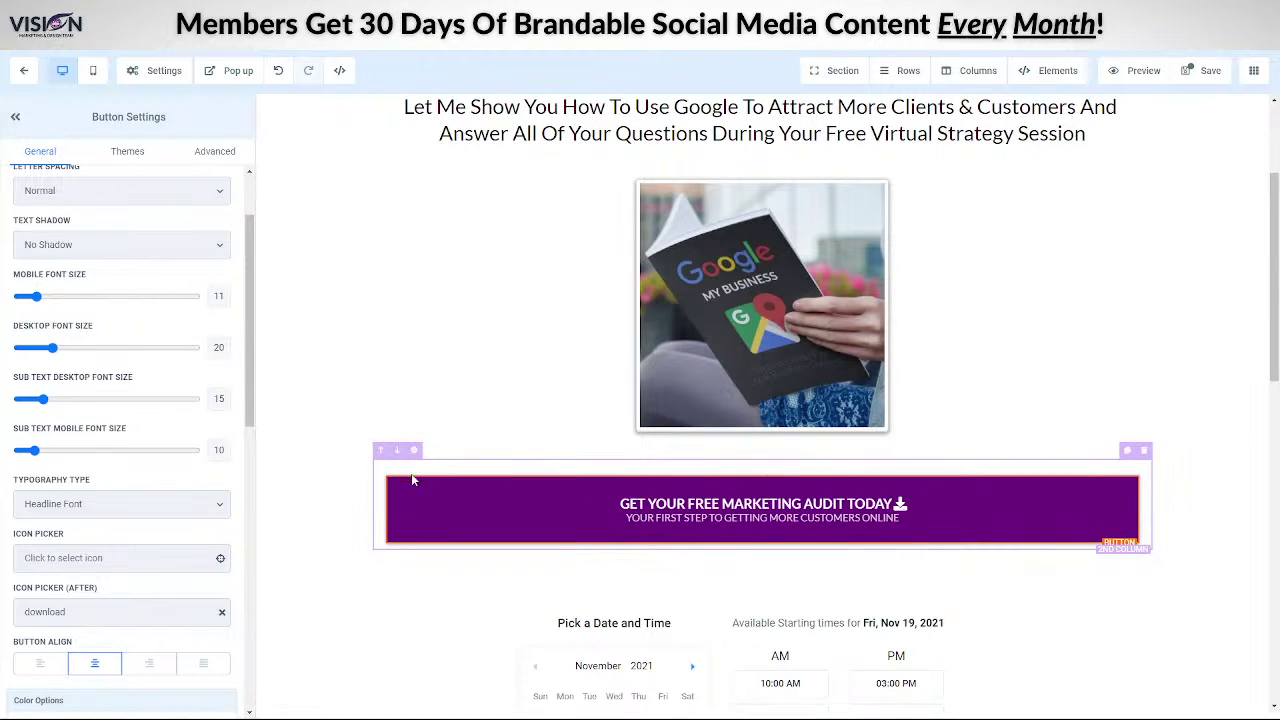
# - Change the button's Full Width option from Fill Width to Fluid
pyautogui.click(222, 153)
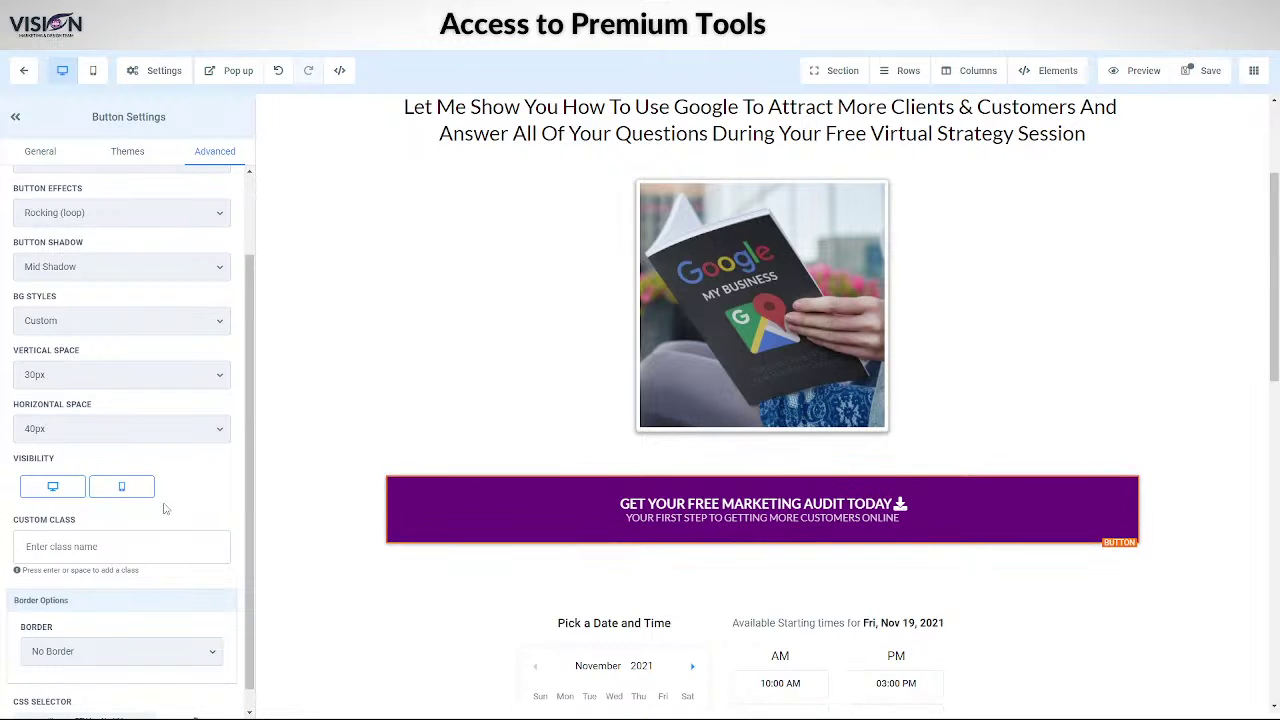
pyautogui.scroll(2, 178, 520)
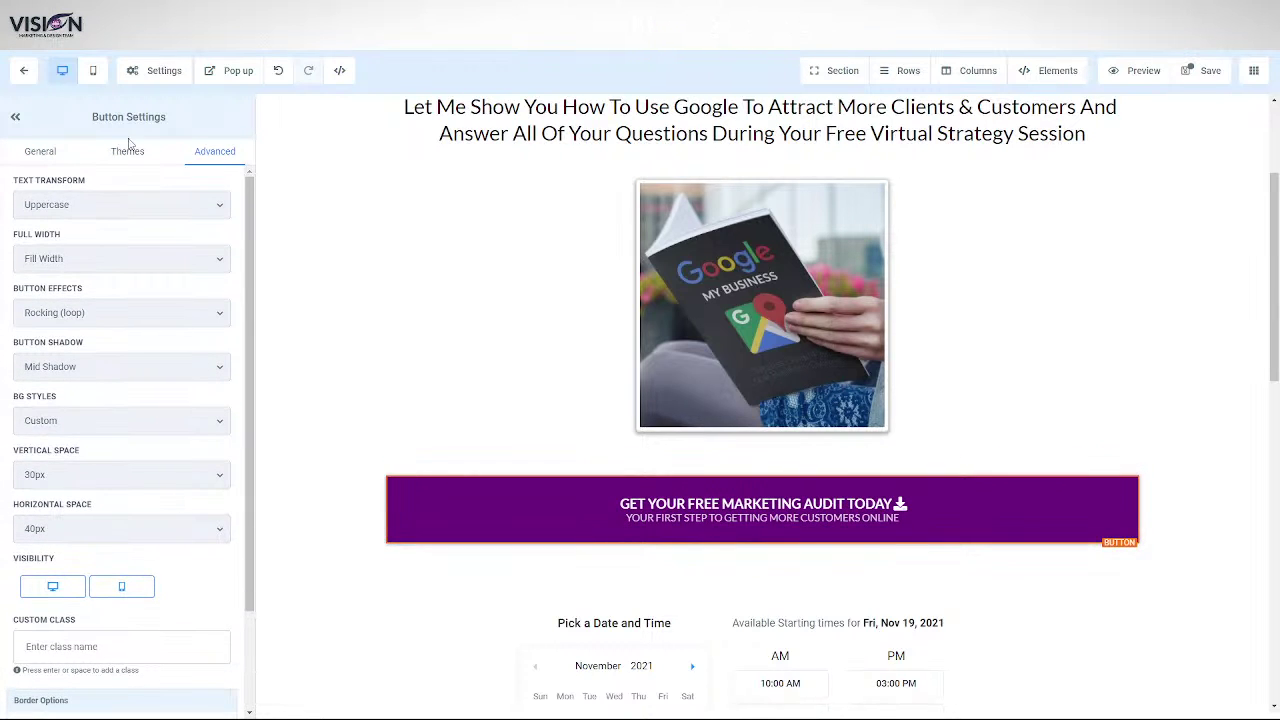
pyautogui.click(48, 154)
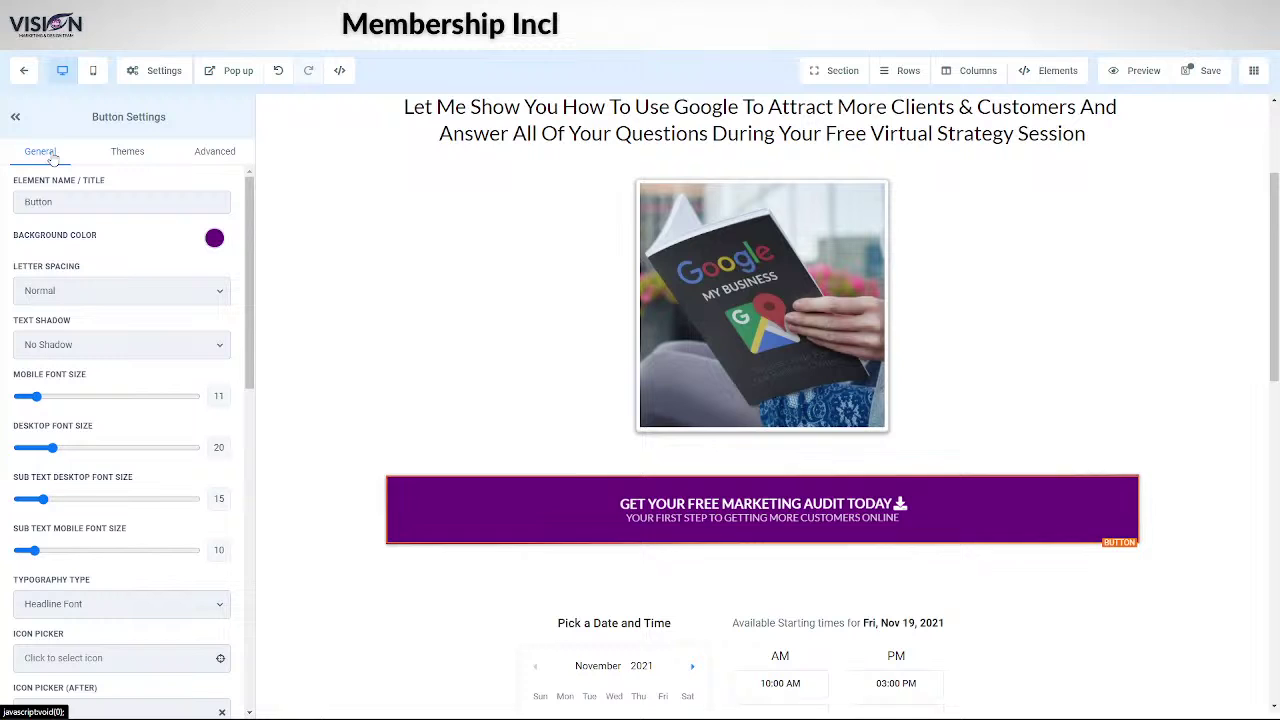
pyautogui.click(215, 151)
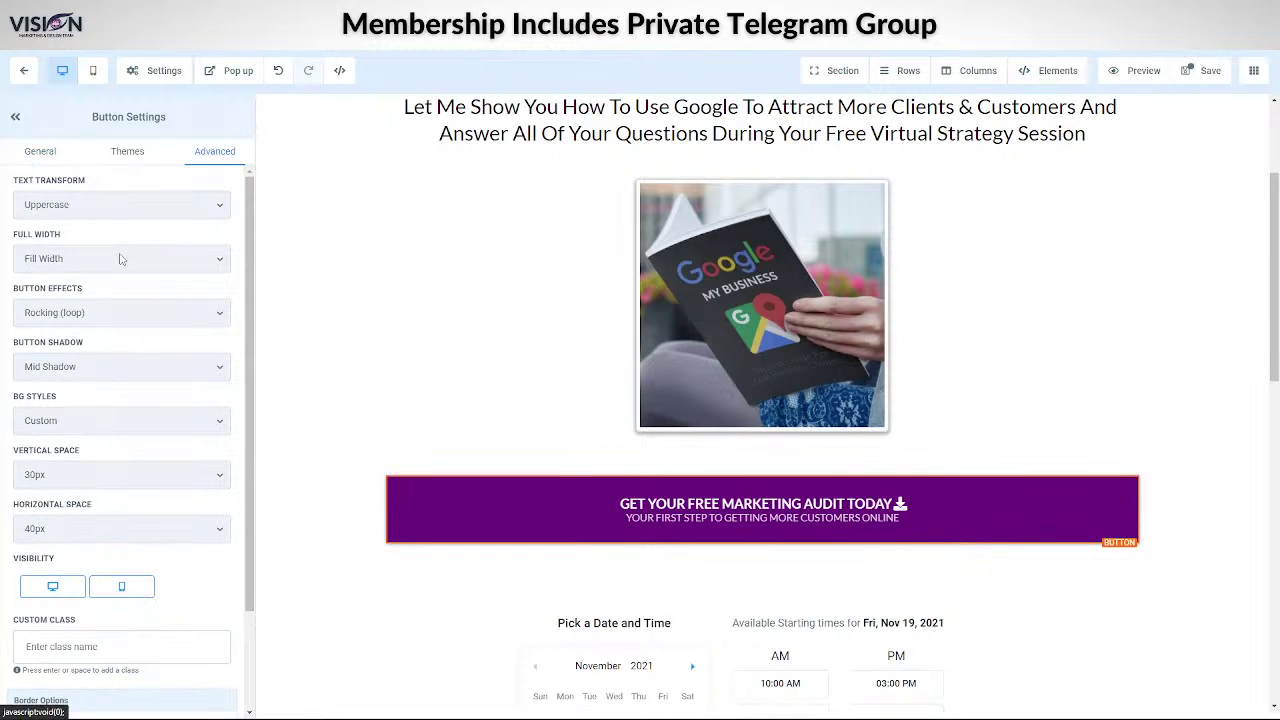
pyautogui.click(120, 259)
pyautogui.click(100, 276)
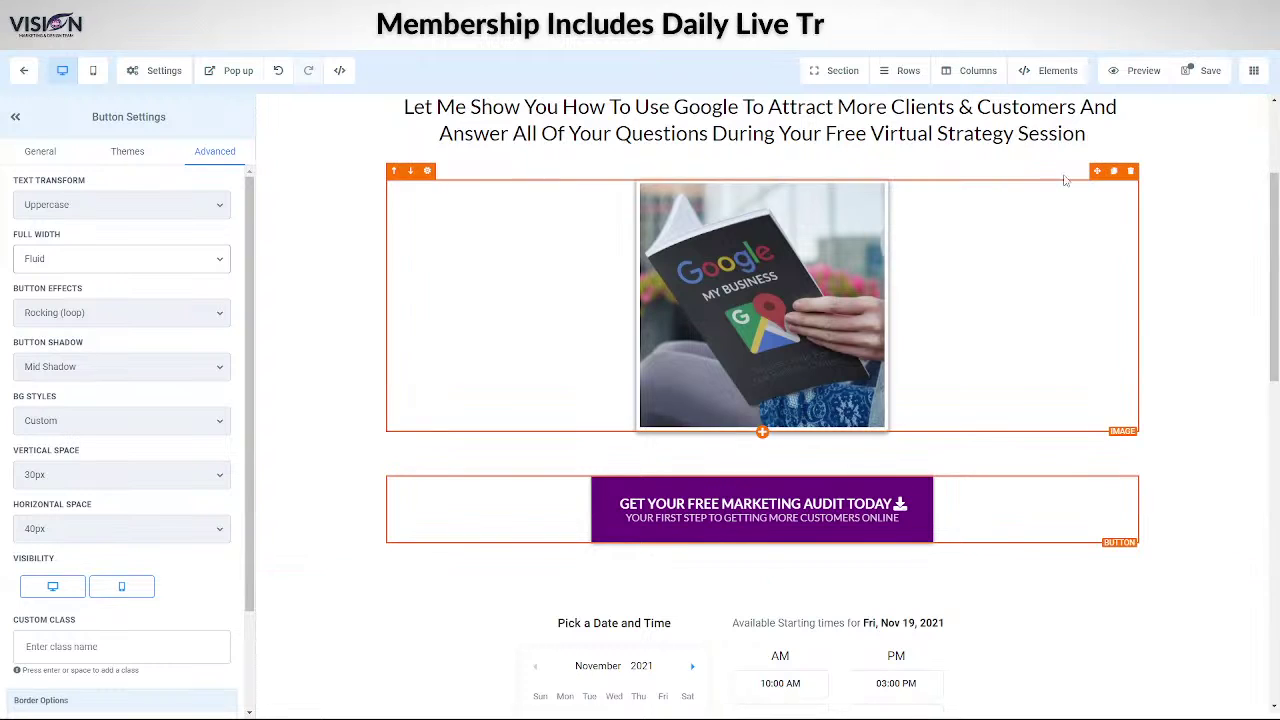
# - Save the page and move the sub-headline below the guide image
pyautogui.click(1205, 70)
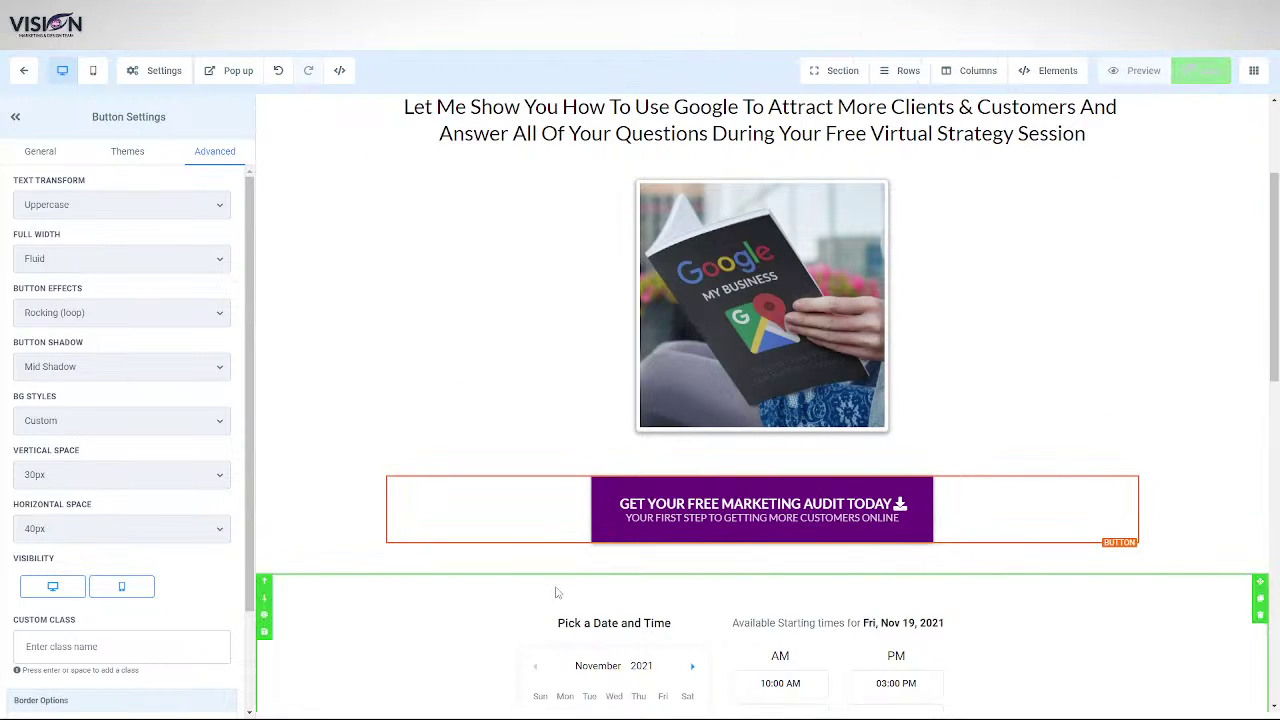
pyautogui.scroll(2, 500, 349)
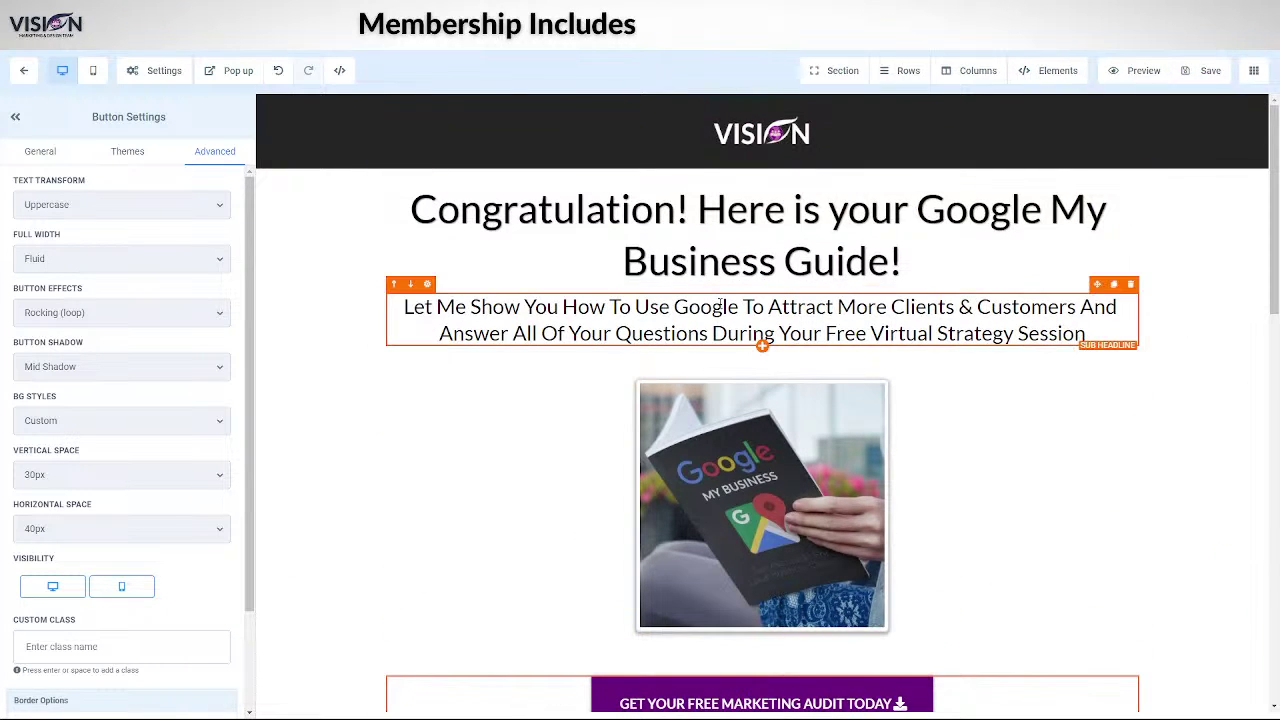
pyautogui.moveTo(1094, 334); pyautogui.dragTo(1050, 662)
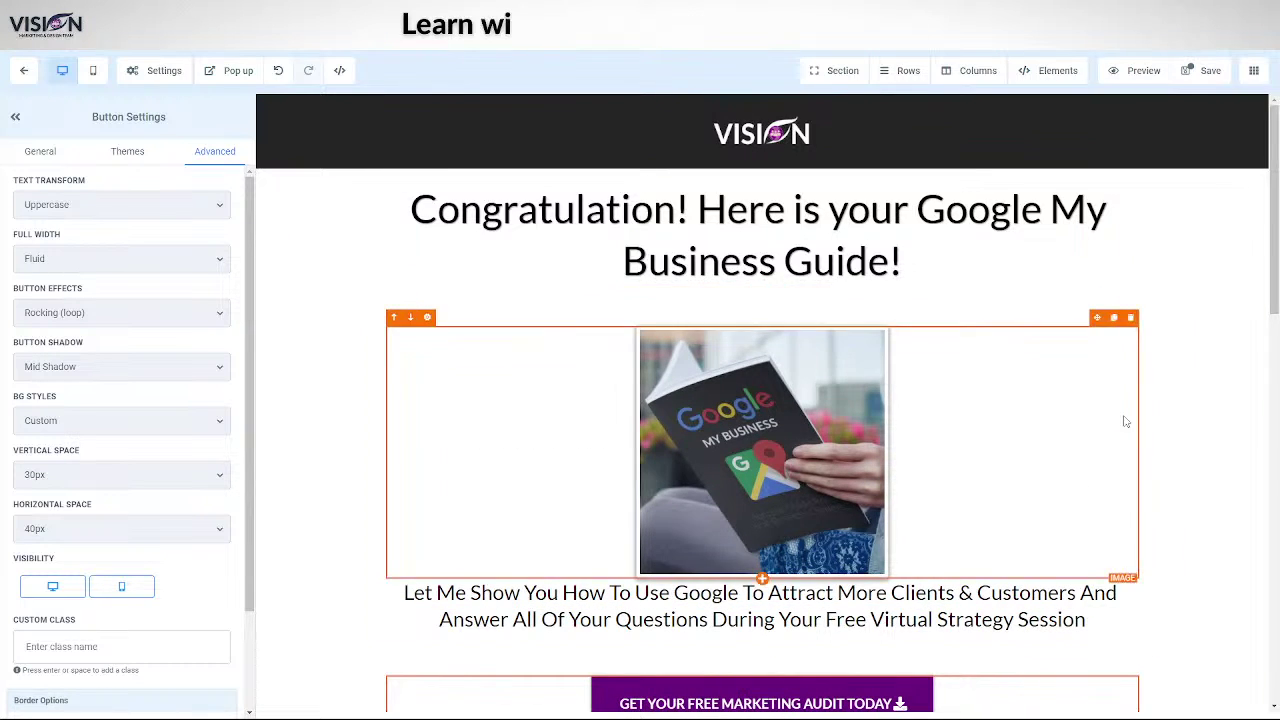
# - Move the audit button into the empty row just above the booking calendar
pyautogui.scroll(-5, 1125, 421)
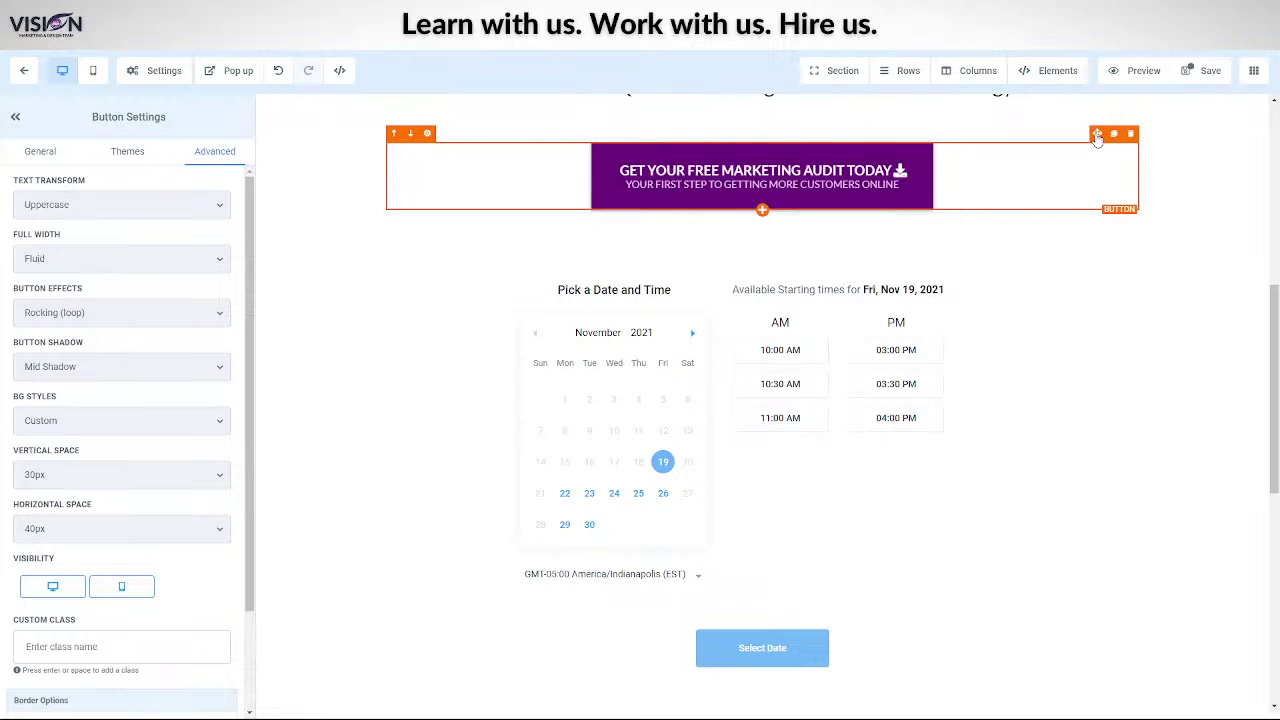
pyautogui.moveTo(1097, 137); pyautogui.dragTo(1060, 190)
pyautogui.scroll(4, 1140, 430)
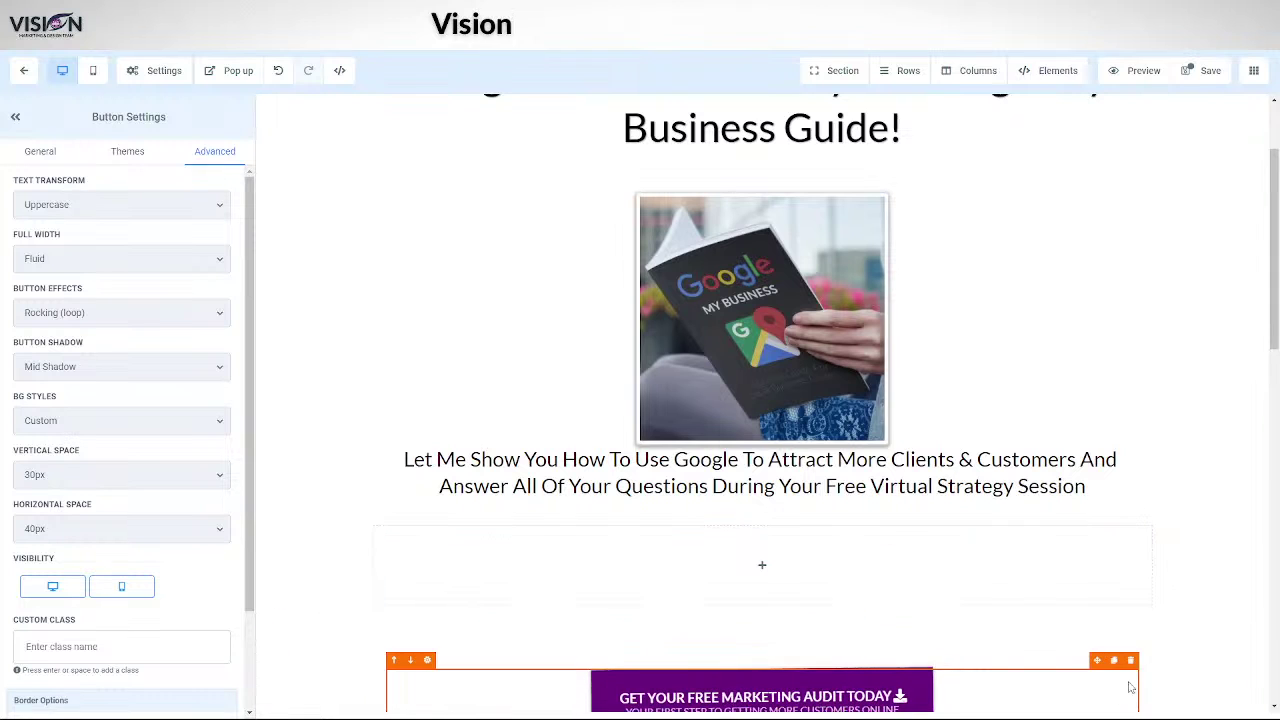
pyautogui.moveTo(1097, 660); pyautogui.dragTo(1000, 575)
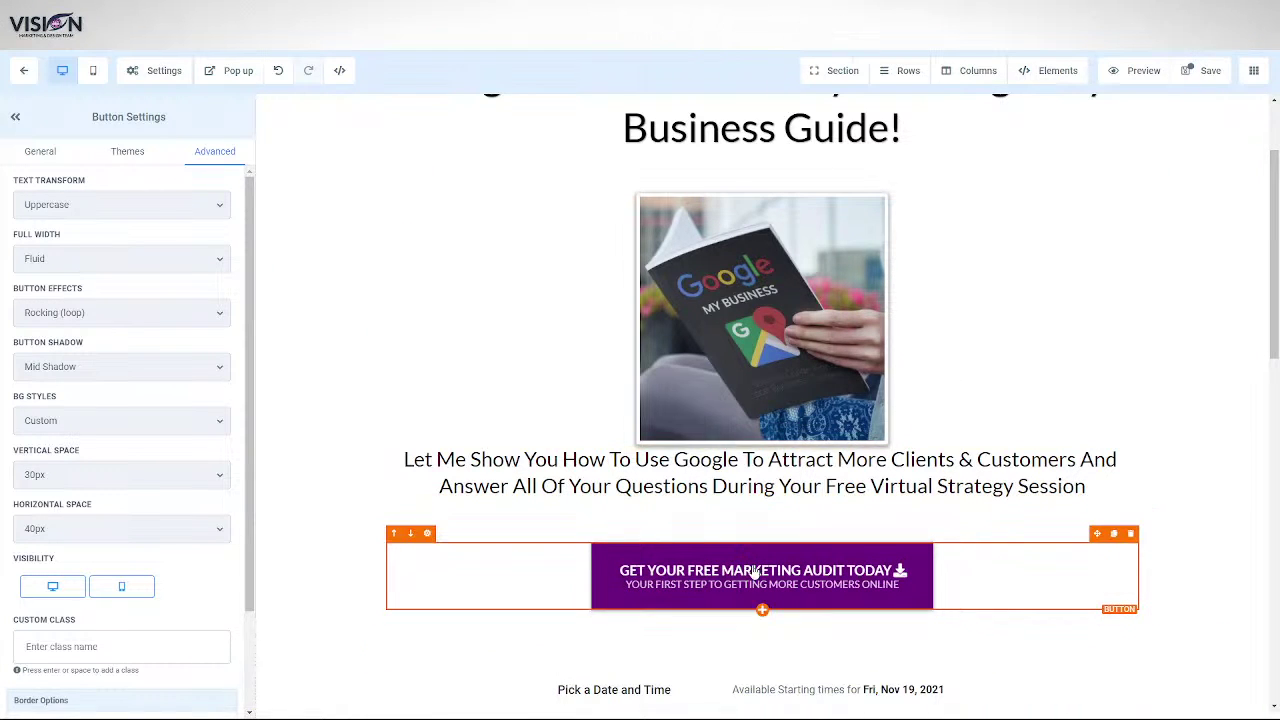
pyautogui.scroll(-1, 120, 450)
pyautogui.scroll(1, 120, 450)
# - Set the button text to 'DOWNLOAD HERE' and subtext to 'Click This Button To Download', then save
pyautogui.click(40, 151)
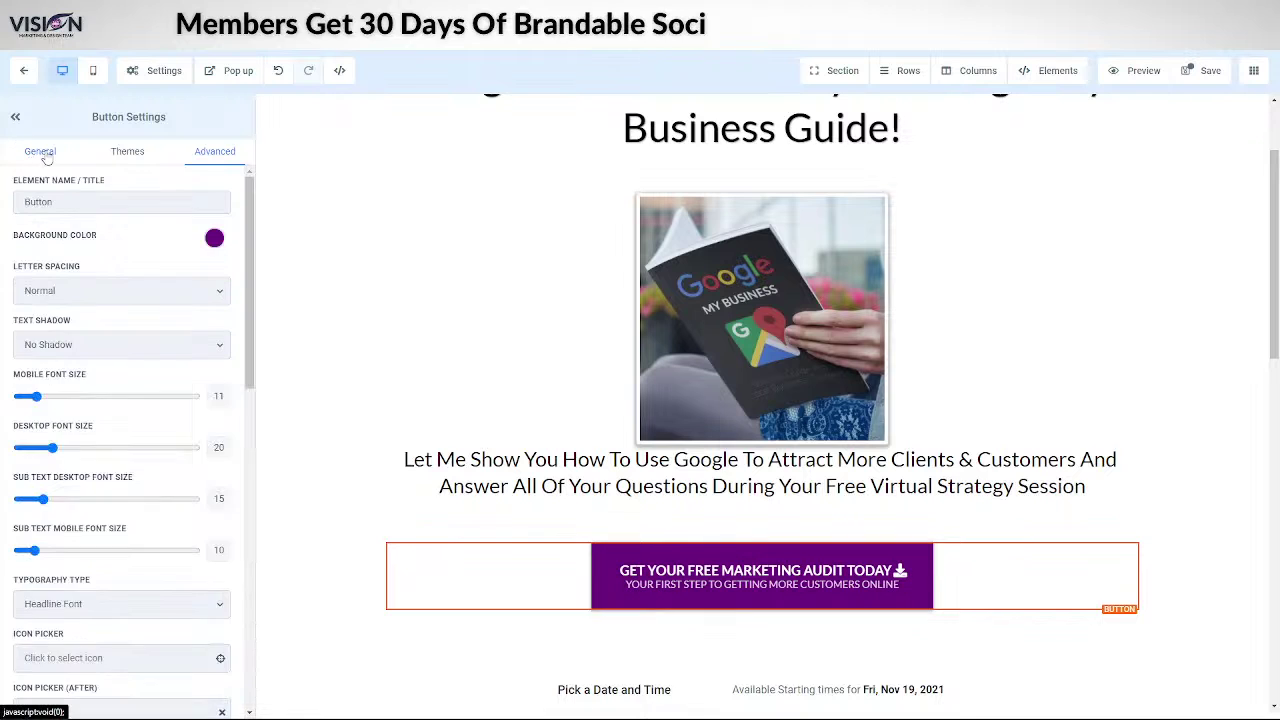
pyautogui.scroll(-10, 117, 490)
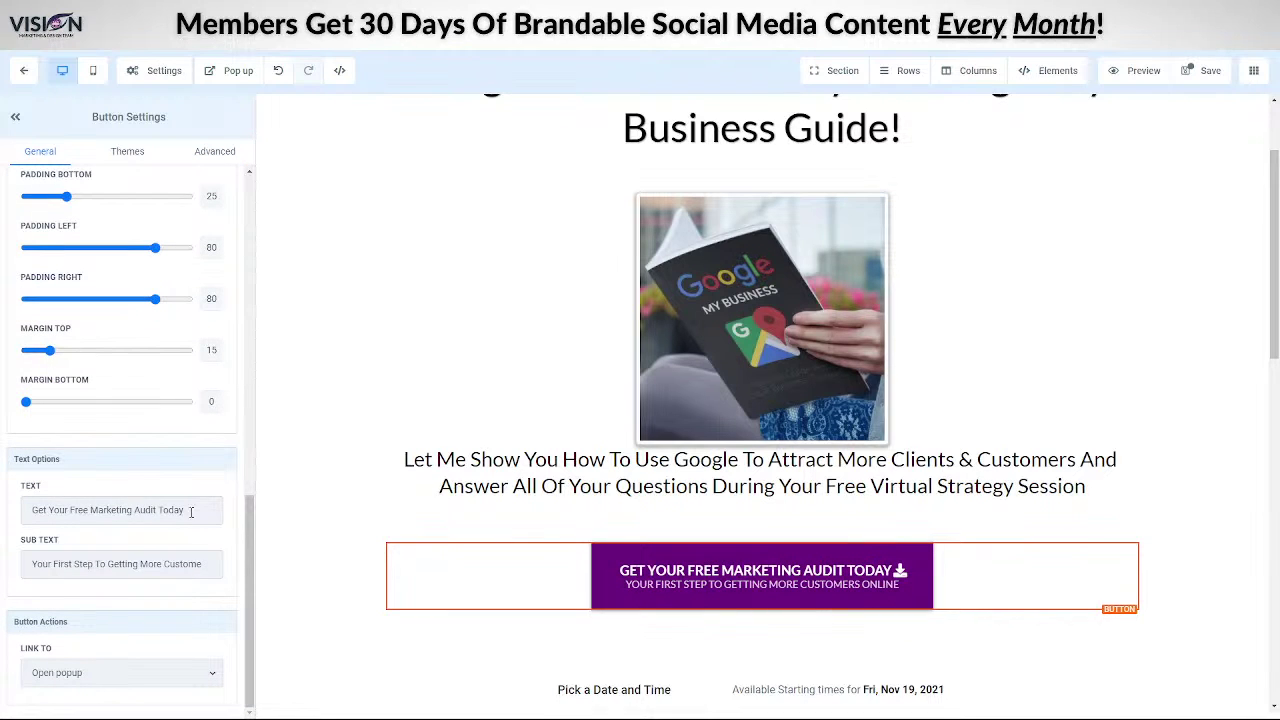
pyautogui.moveTo(191, 511); pyautogui.dragTo(3, 522)
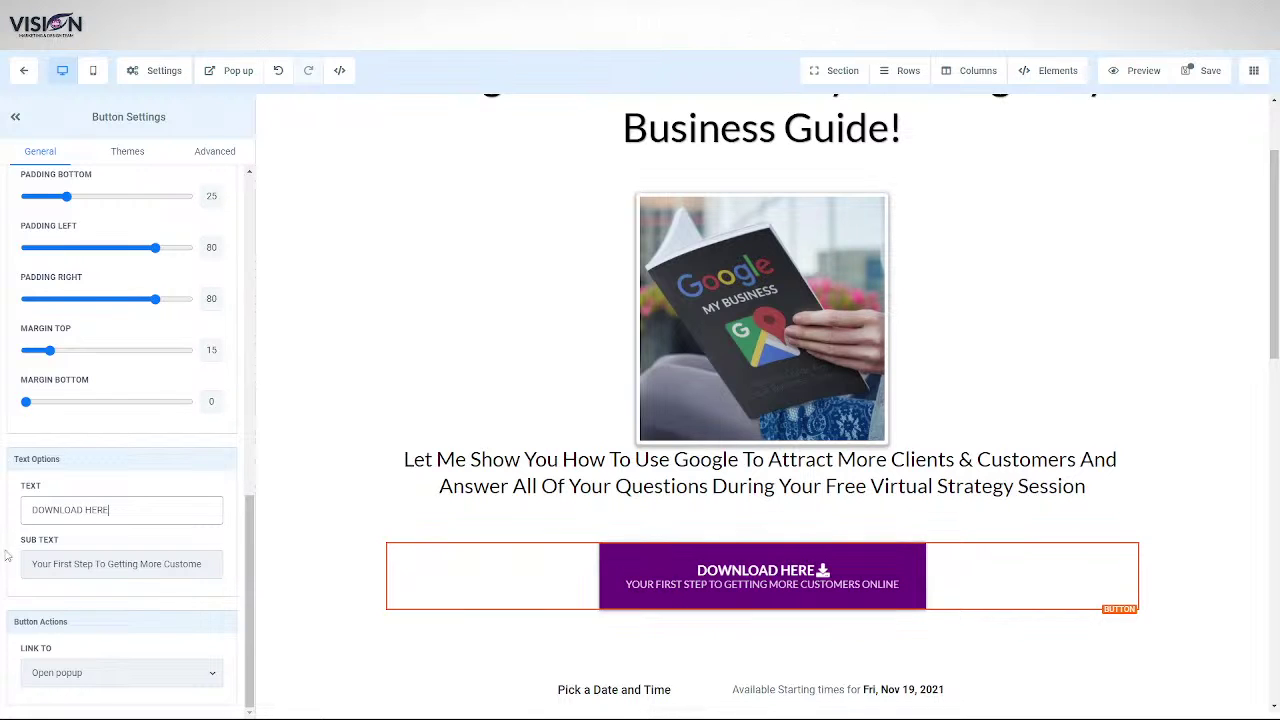
pyautogui.moveTo(31, 564); pyautogui.dragTo(95, 566)
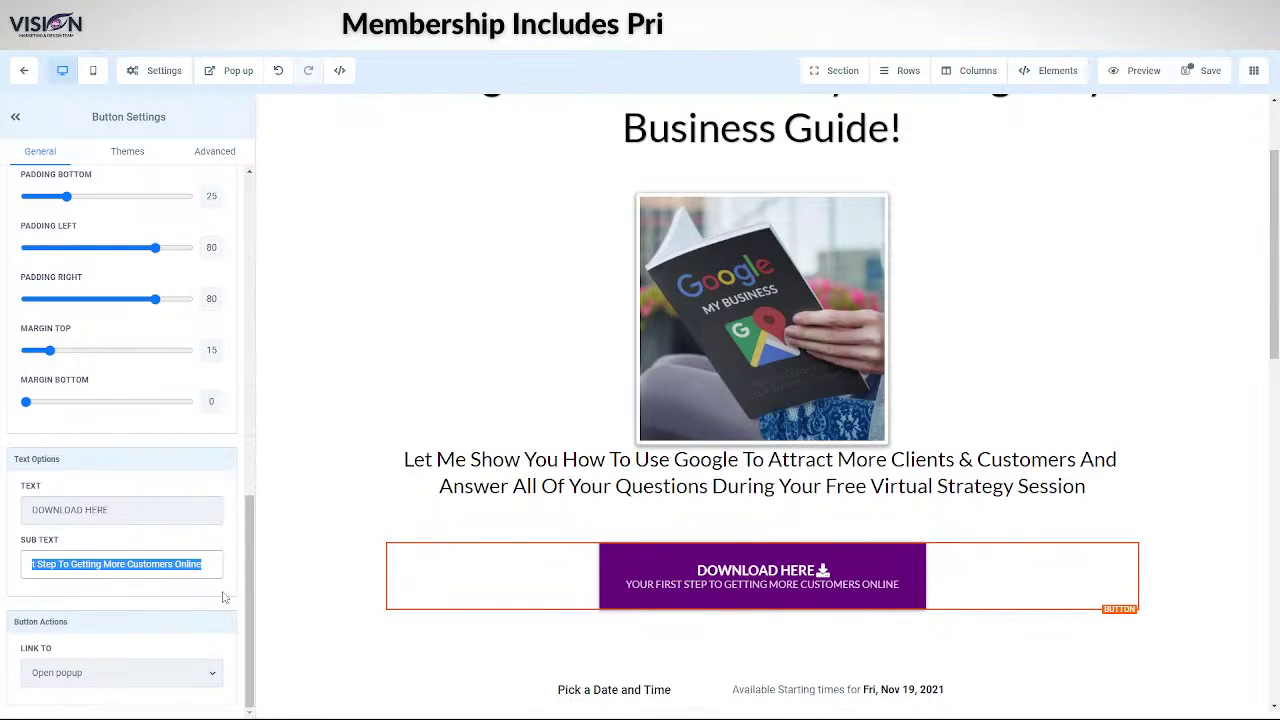
pyautogui.write('Click T')
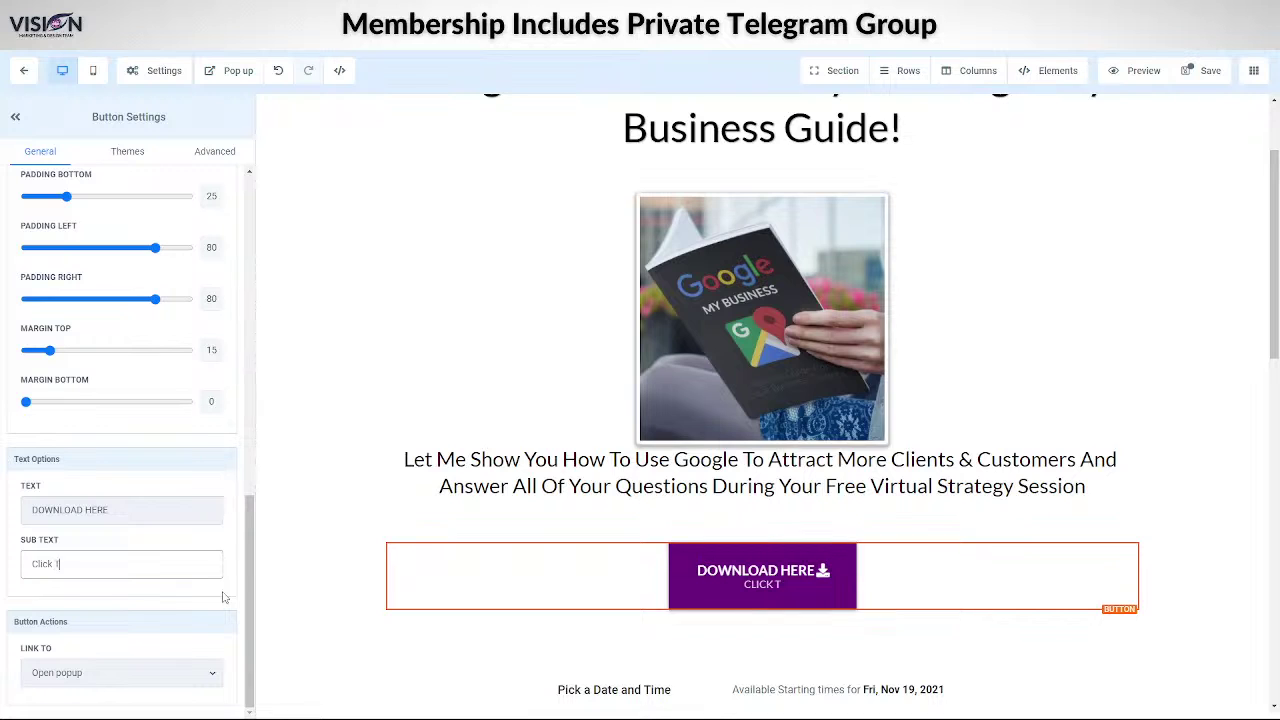
pyautogui.write('his Button To Download')
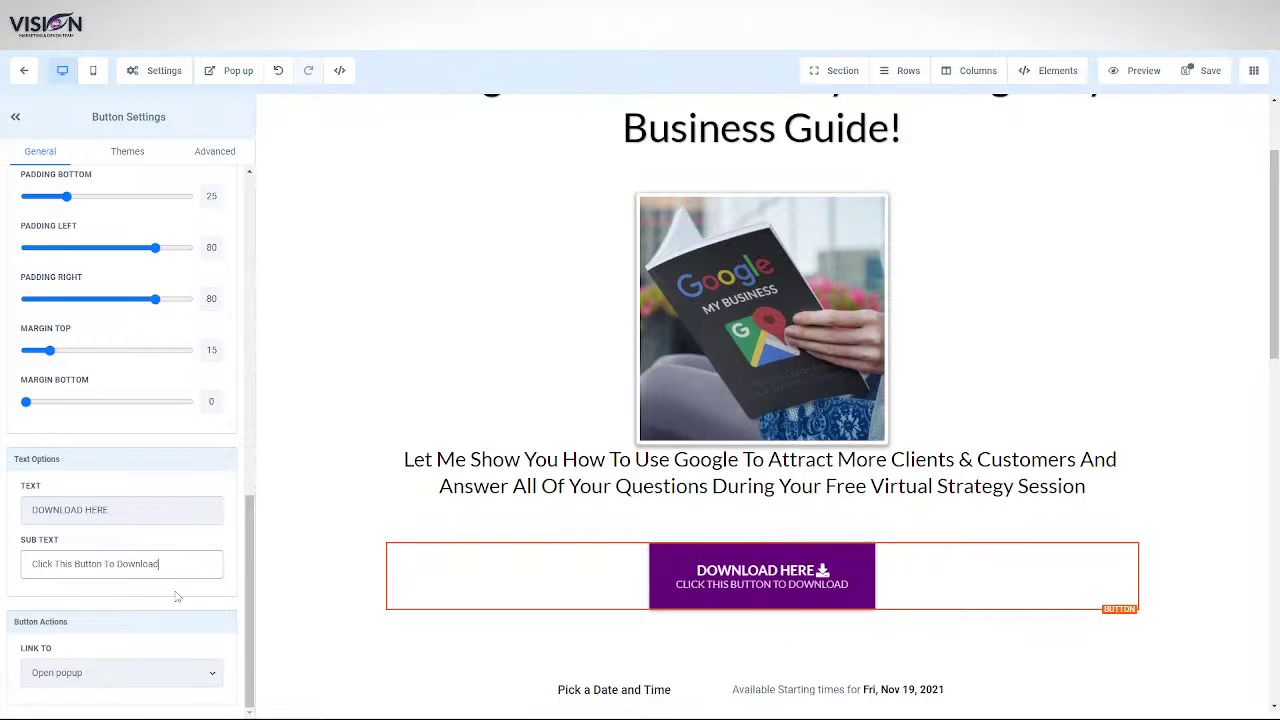
pyautogui.click(1203, 70)
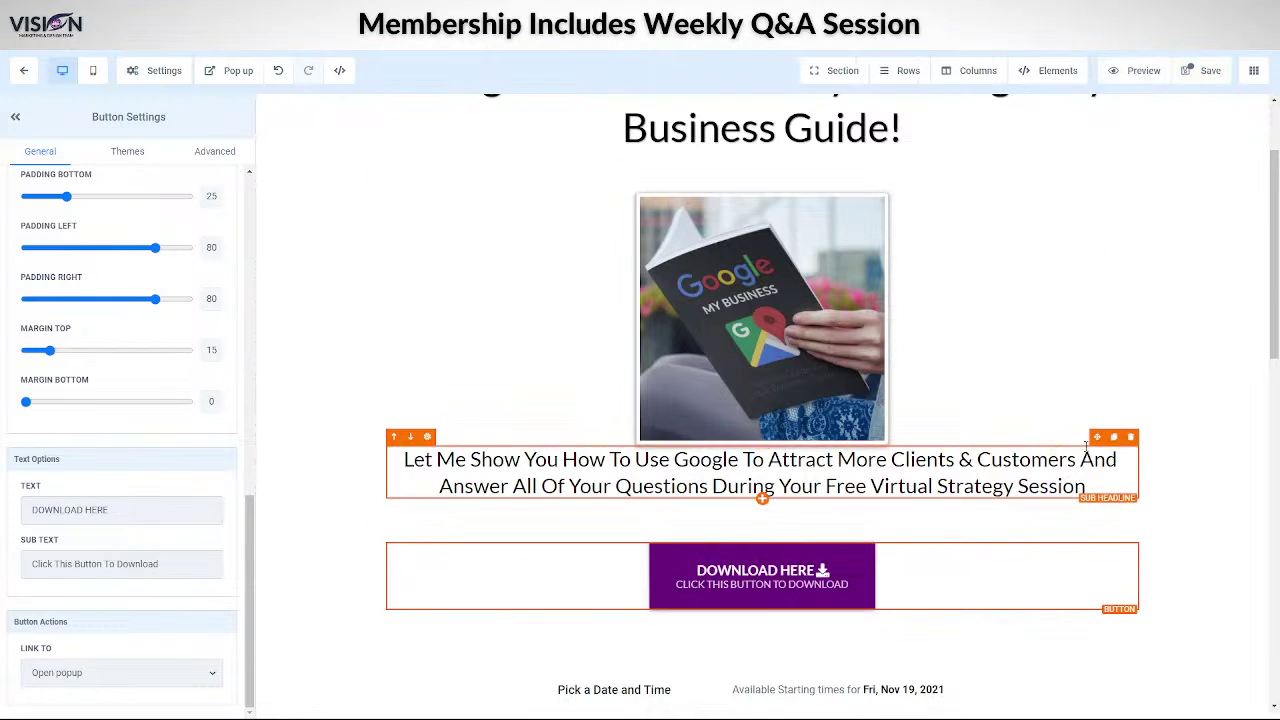
# - Move the sub-headline below DOWNLOAD HERE and retype it as 'Book Your FREE Marketing Audit Today!'
pyautogui.moveTo(1086, 447); pyautogui.dragTo(1040, 703)
pyautogui.scroll(-3, 410, 355)
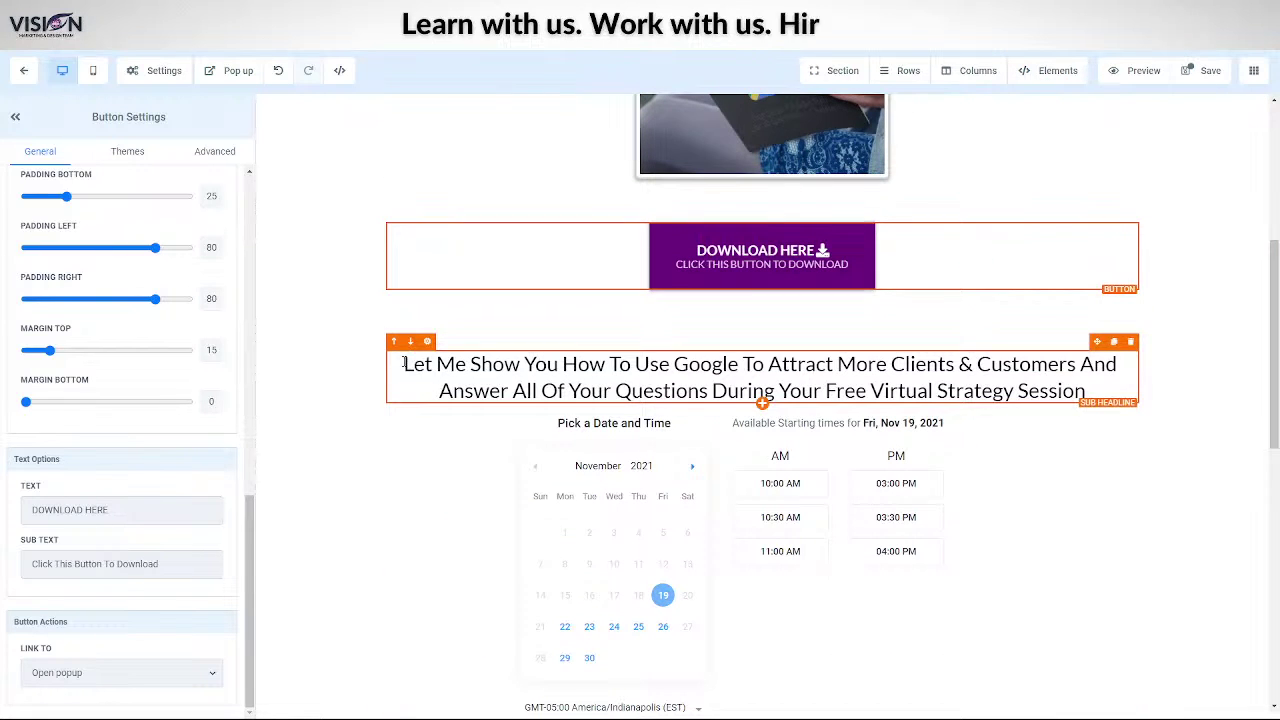
pyautogui.moveTo(403, 363); pyautogui.dragTo(1109, 393)
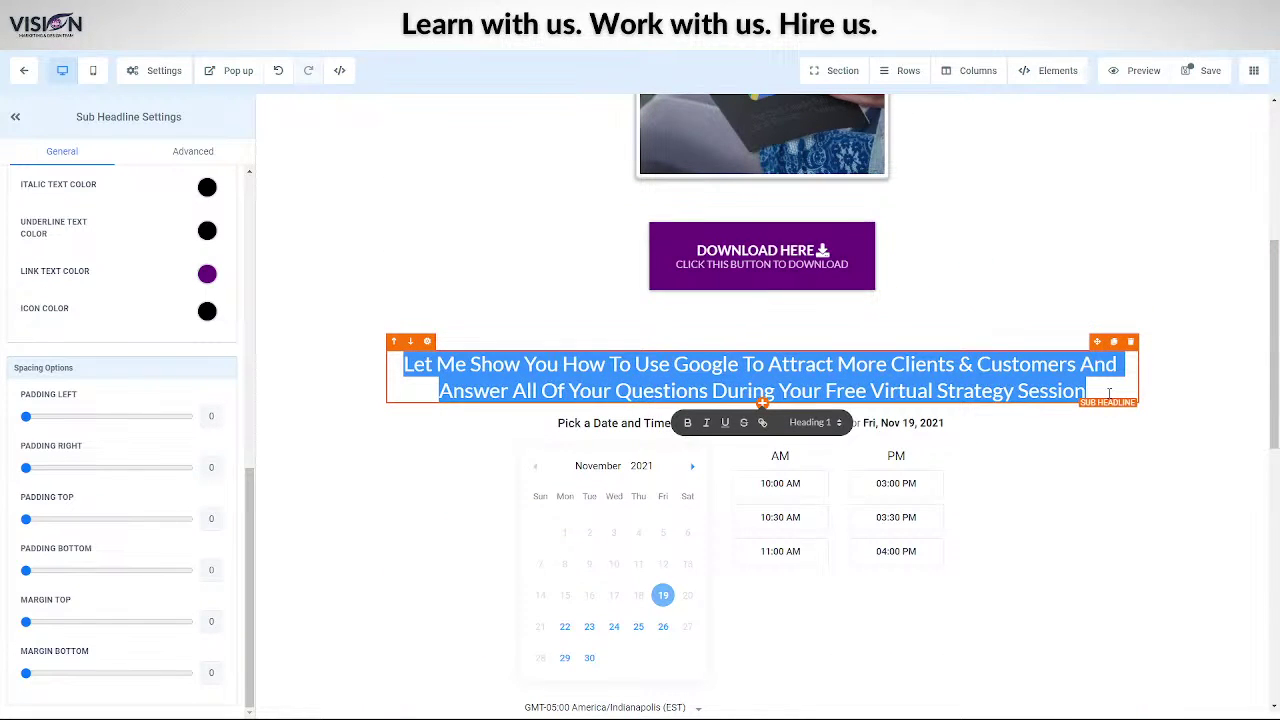
pyautogui.write('Bo')
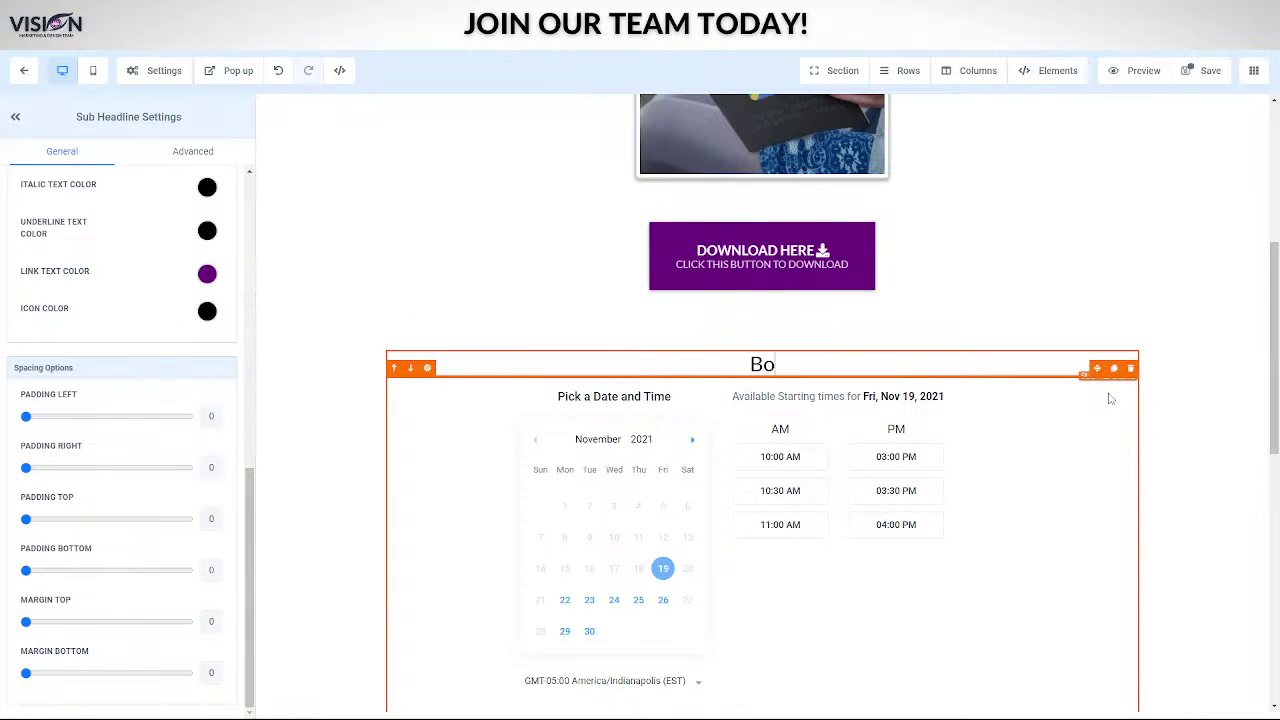
pyautogui.write('ok Your FREE')
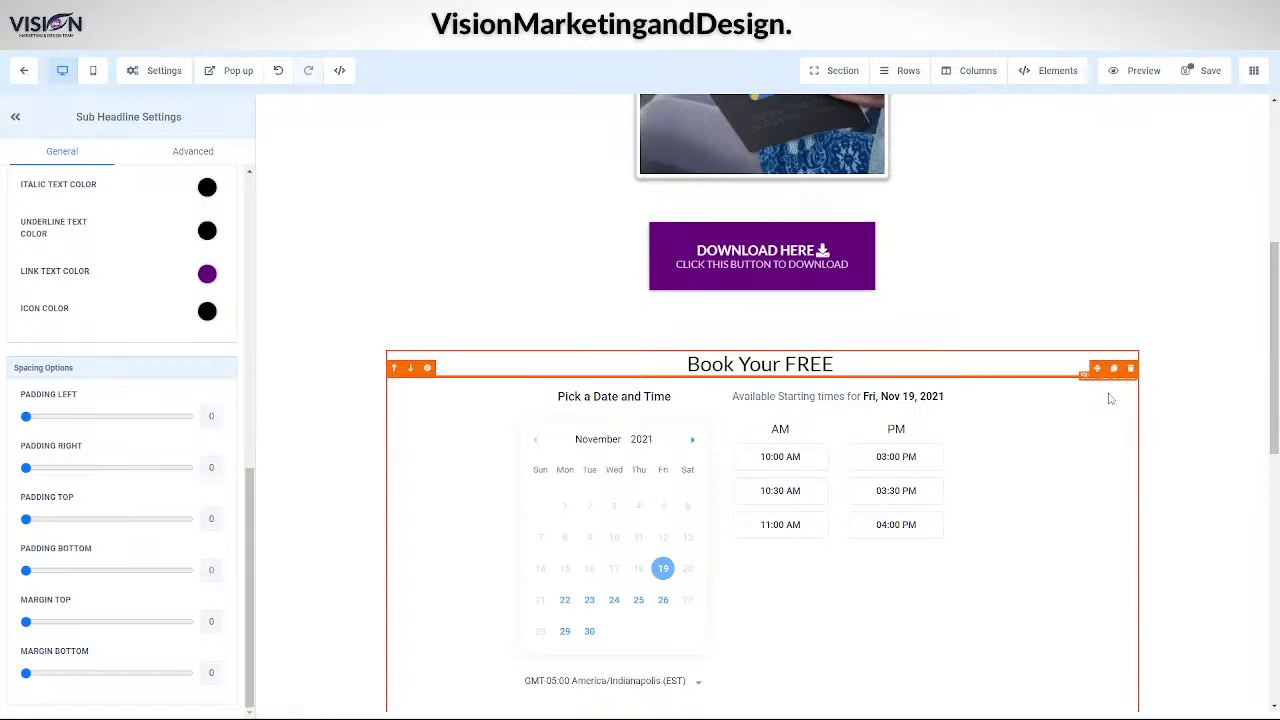
pyautogui.write(' S')
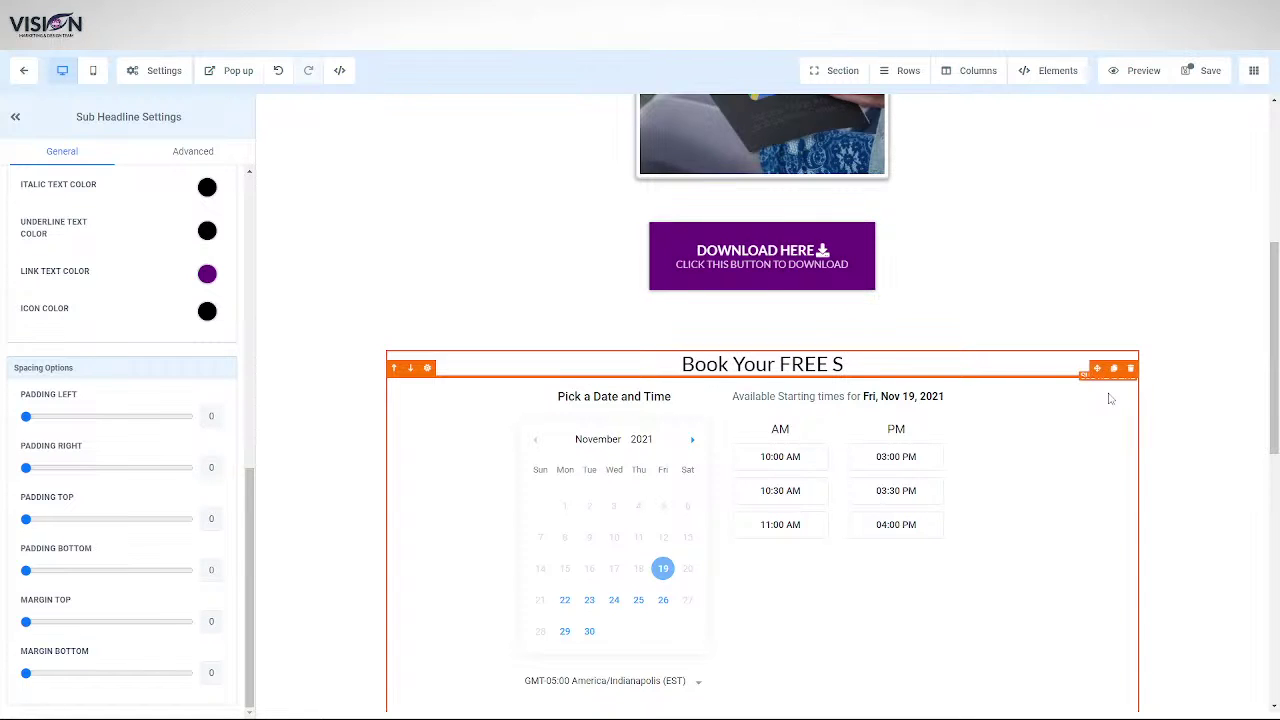
pyautogui.press('BackSpace')
pyautogui.write('Marke')
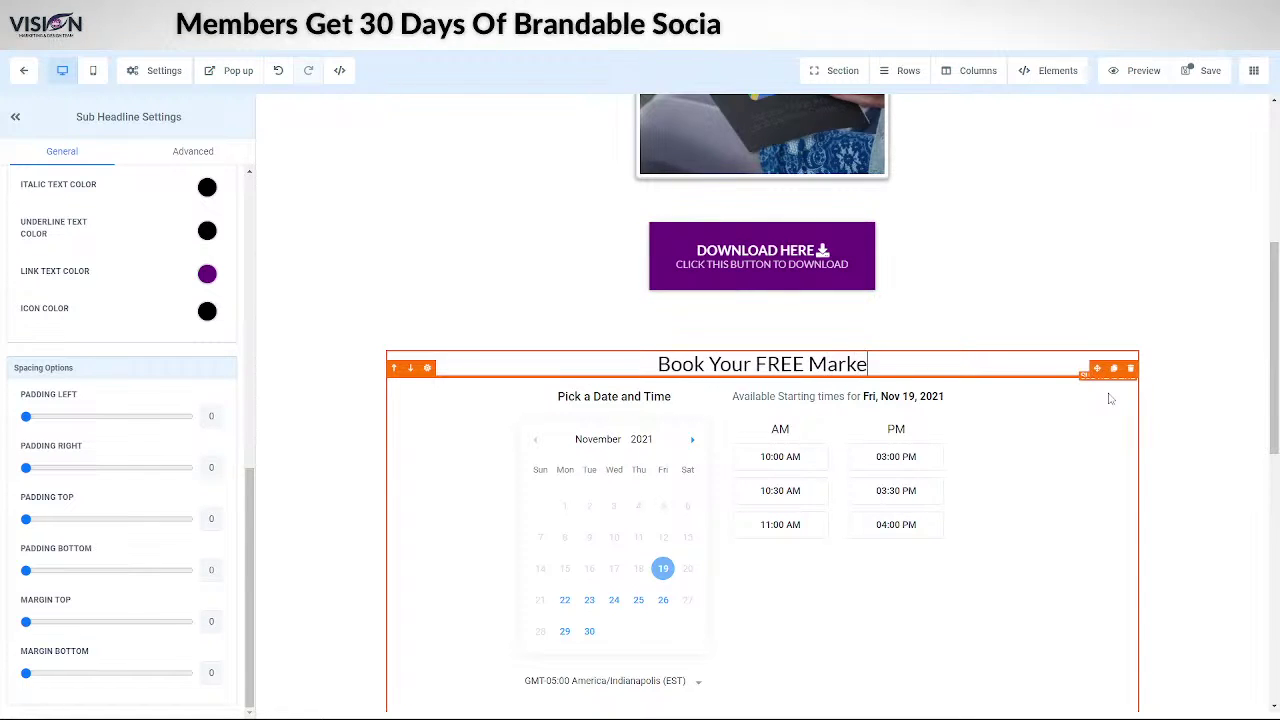
pyautogui.write('ting AUdit')
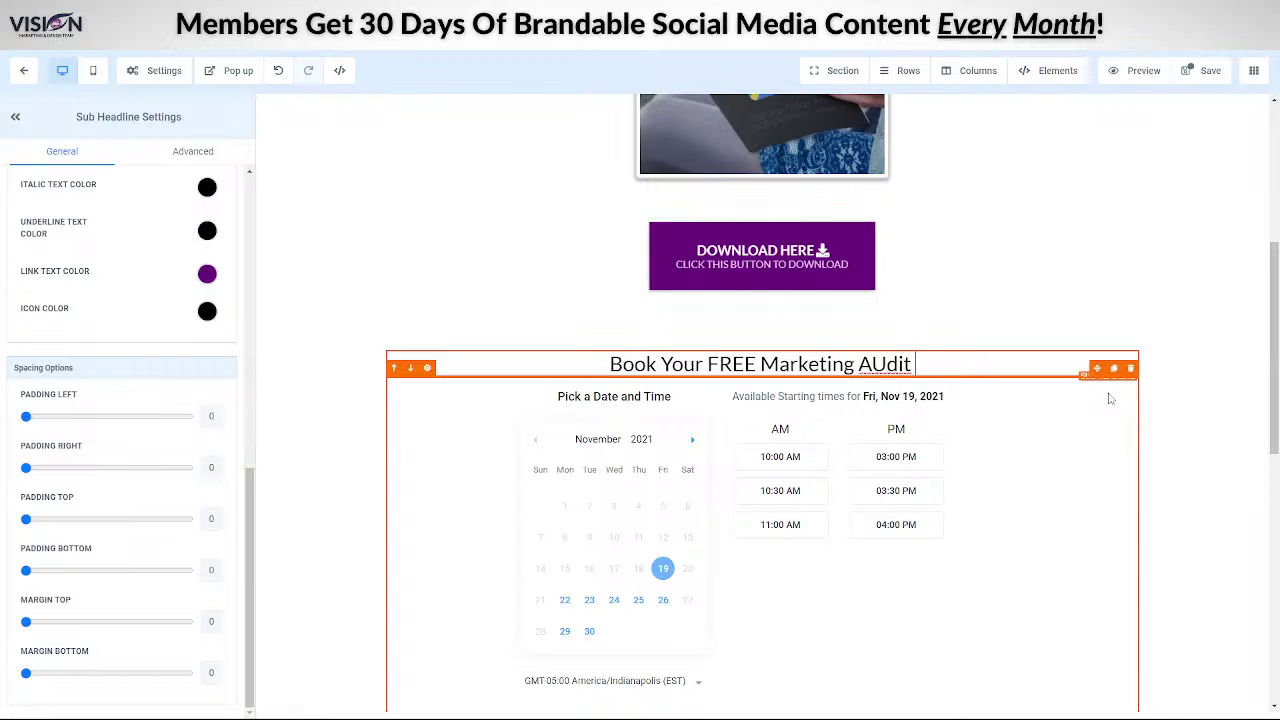
pyautogui.press('BackSpace')
pyautogui.press('BackSpace')
pyautogui.press('BackSpace')
pyautogui.press('BackSpace')
pyautogui.write('u')
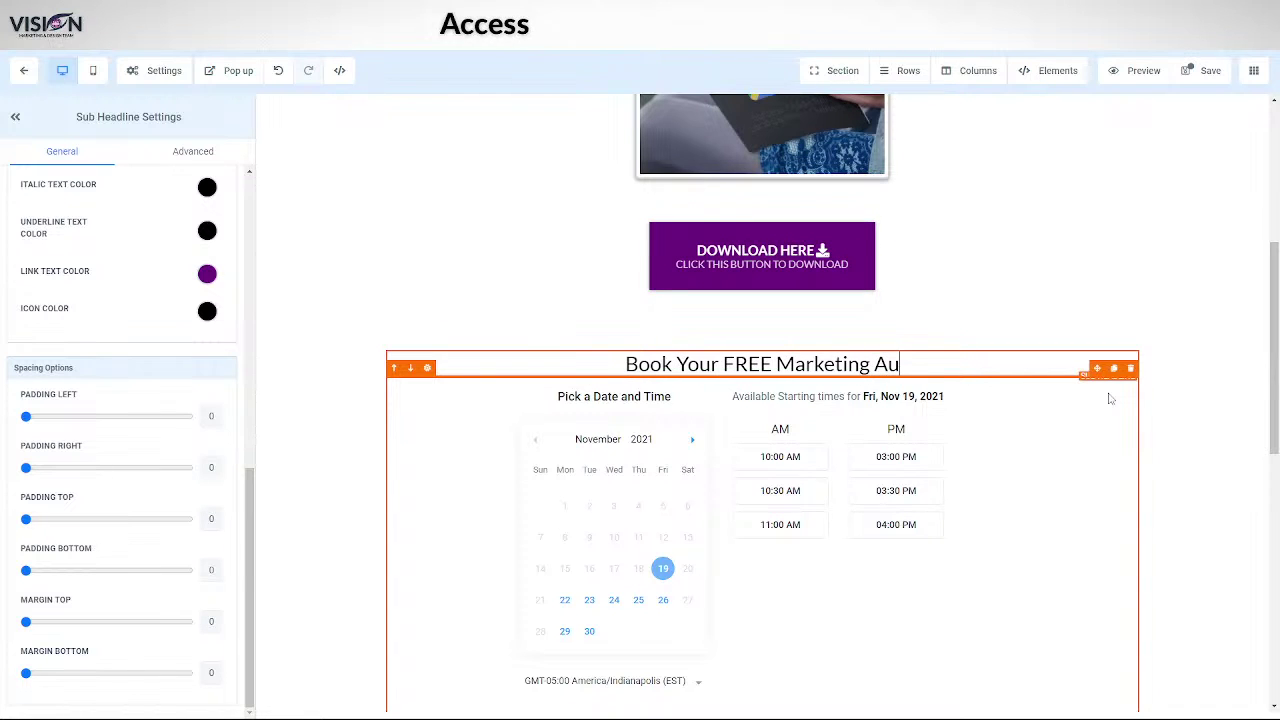
pyautogui.write('dit Today')
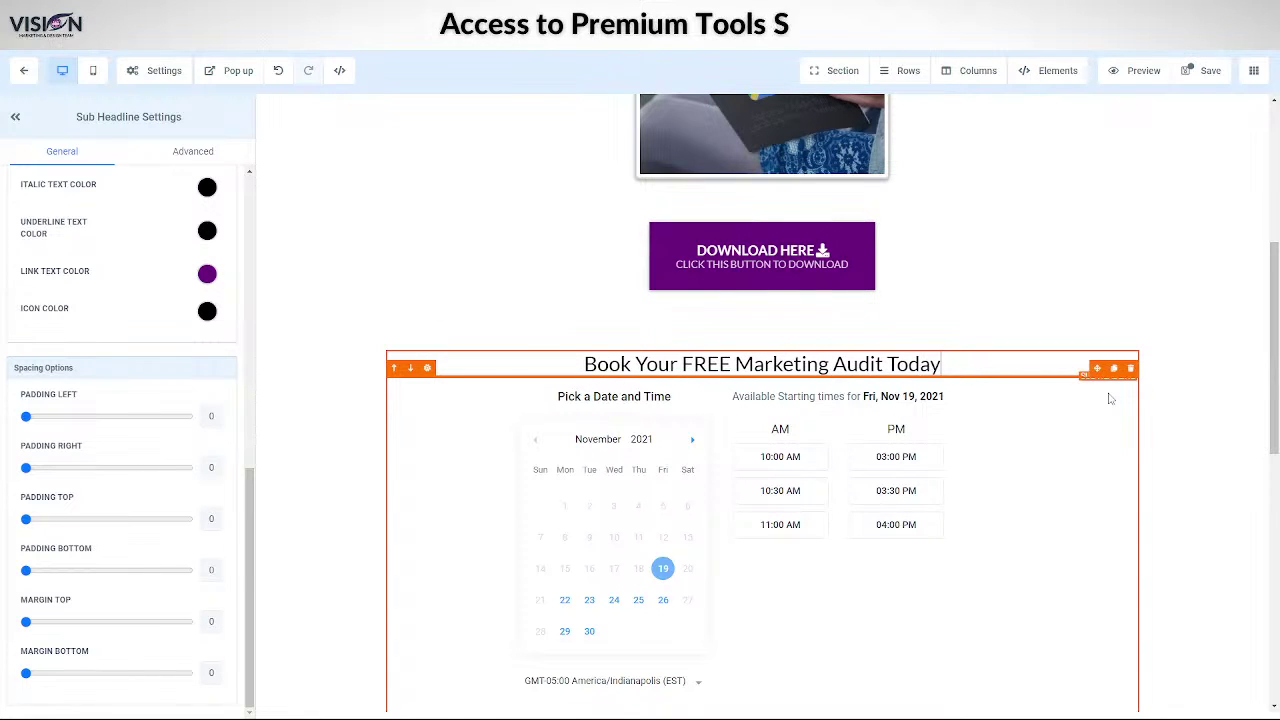
pyautogui.write('!')
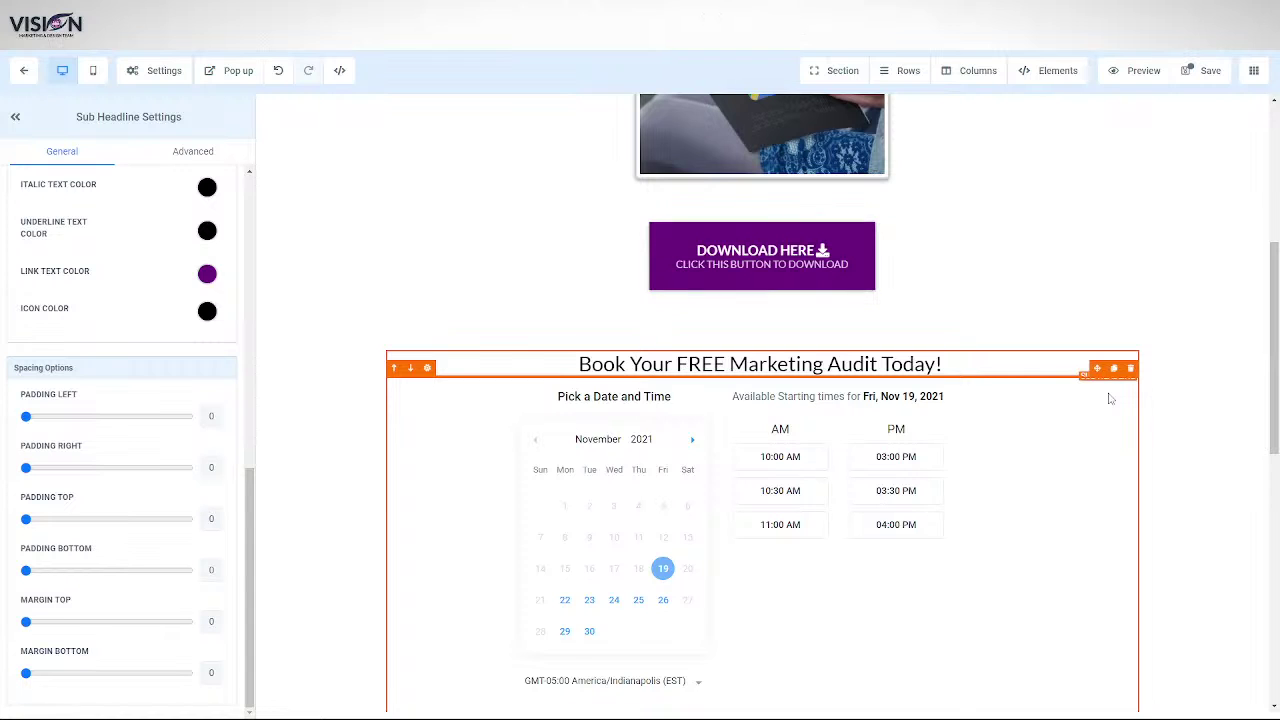
pyautogui.scroll(-5, 945, 510)
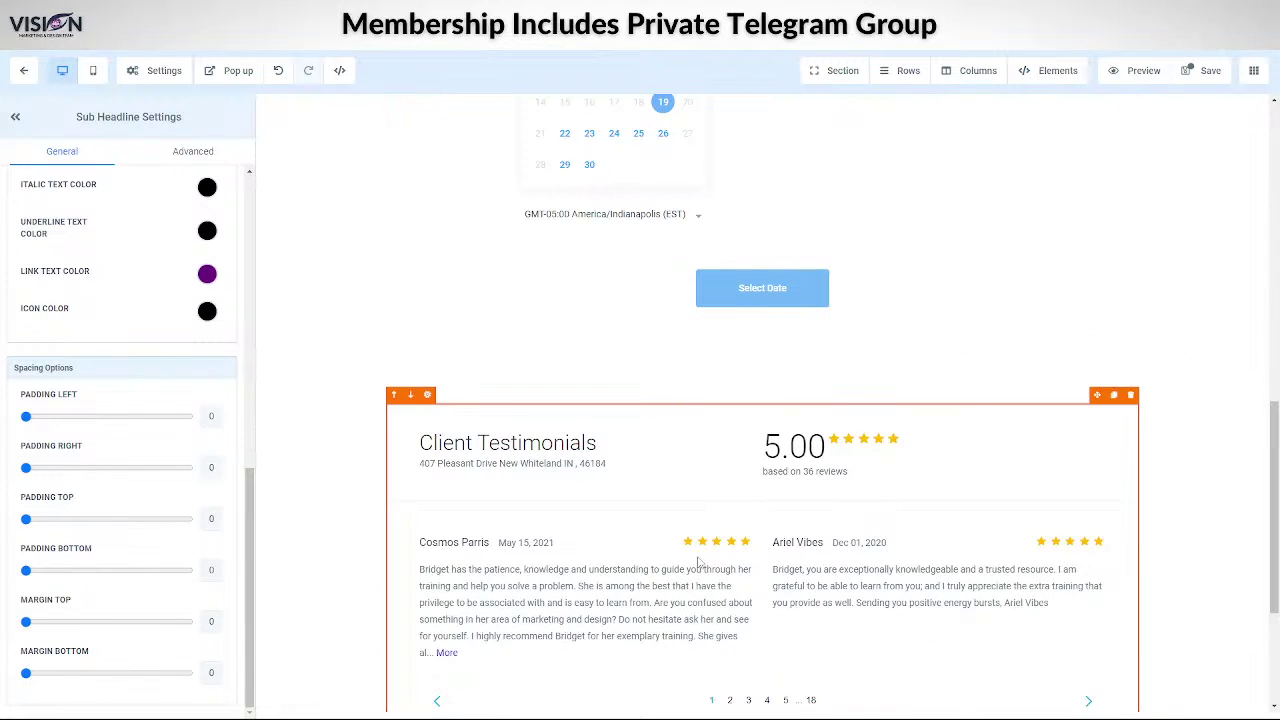
pyautogui.scroll(-3, 700, 562)
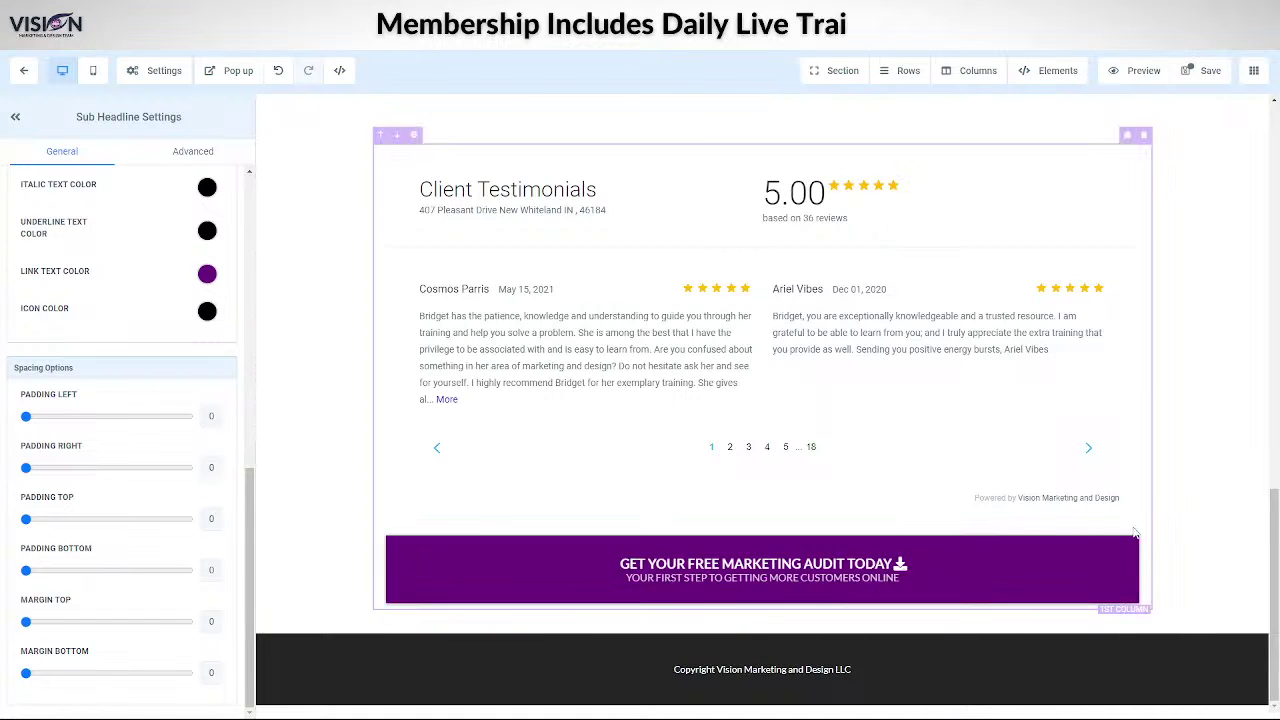
# - Delete the purple audit banner at the page bottom and save the page
pyautogui.click(1131, 524)
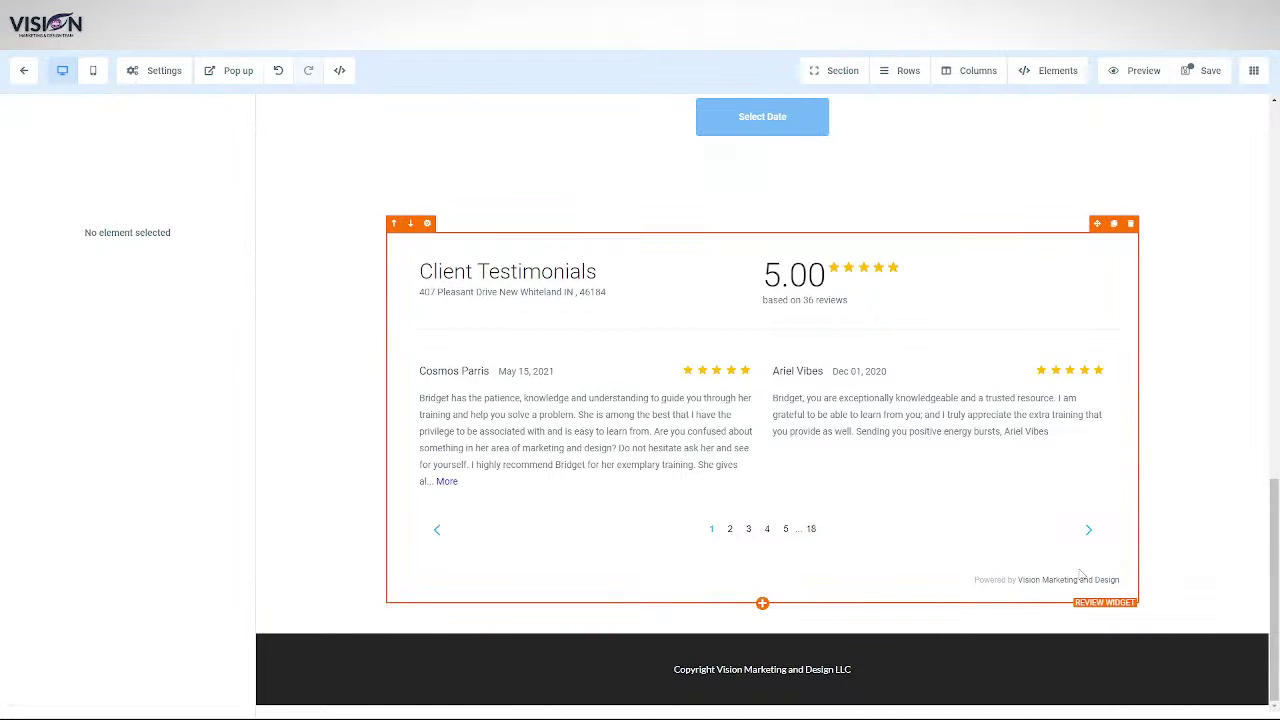
pyautogui.click(1203, 70)
pyautogui.scroll(5, 1123, 467)
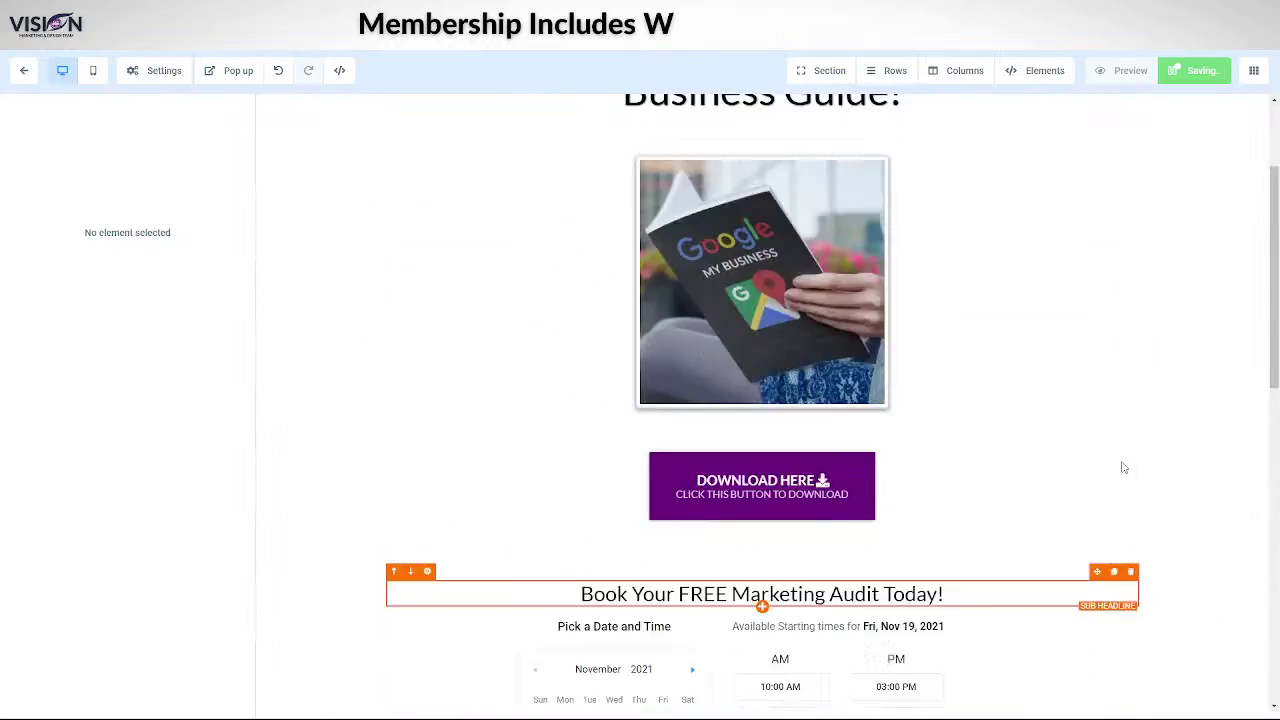
pyautogui.scroll(2, 1120, 462)
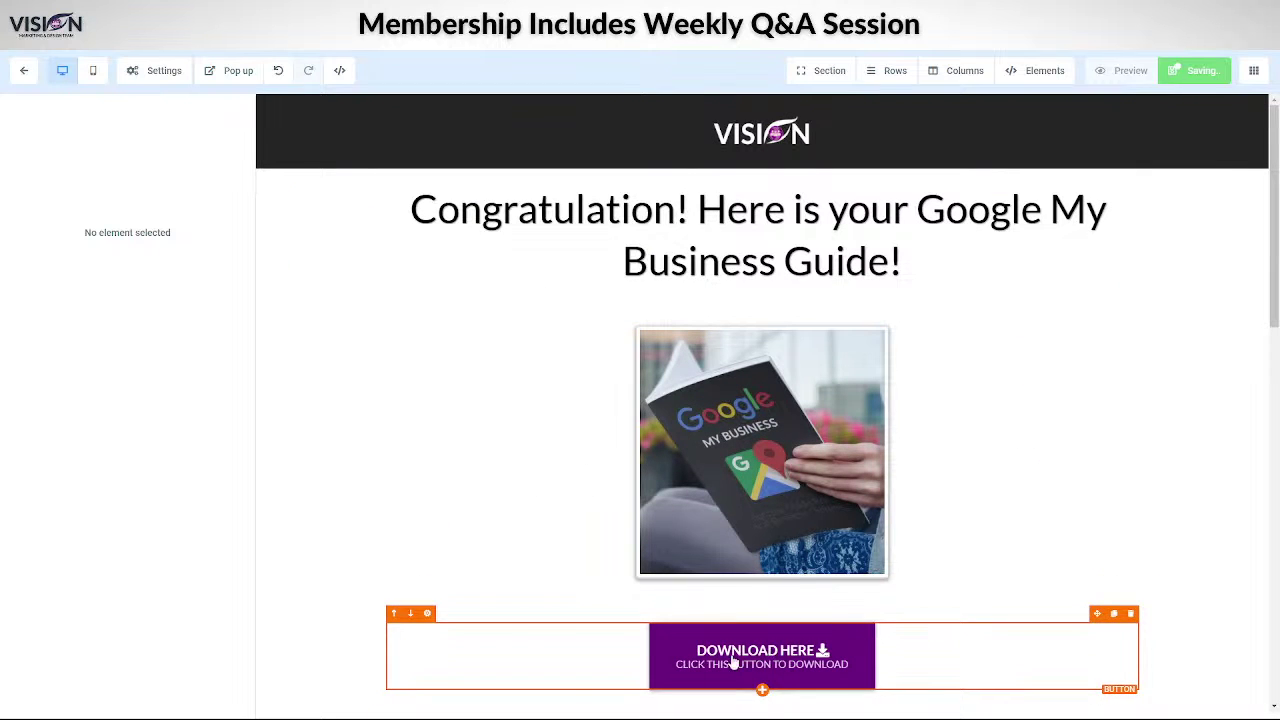
# - Break the headline after 'Congratulations!' onto two lines and reduce its desktop font size to about 40
pyautogui.click(817, 247)
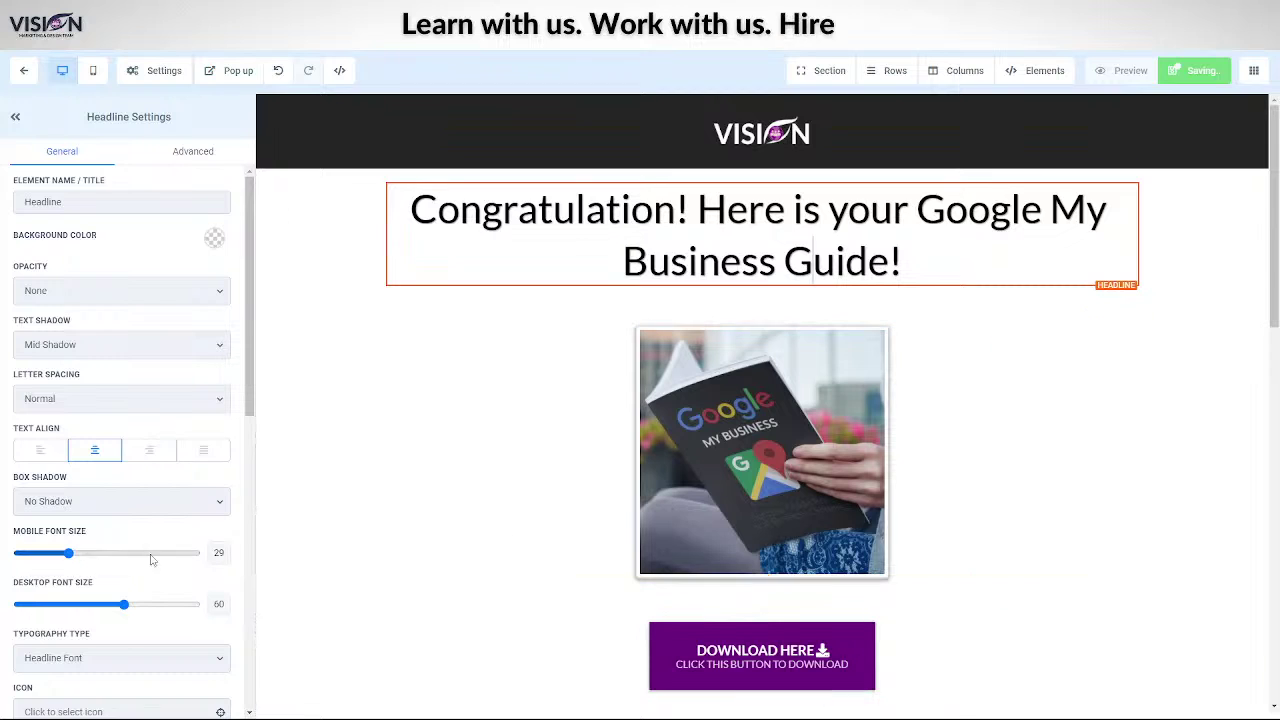
pyautogui.scroll(-5, 134, 580)
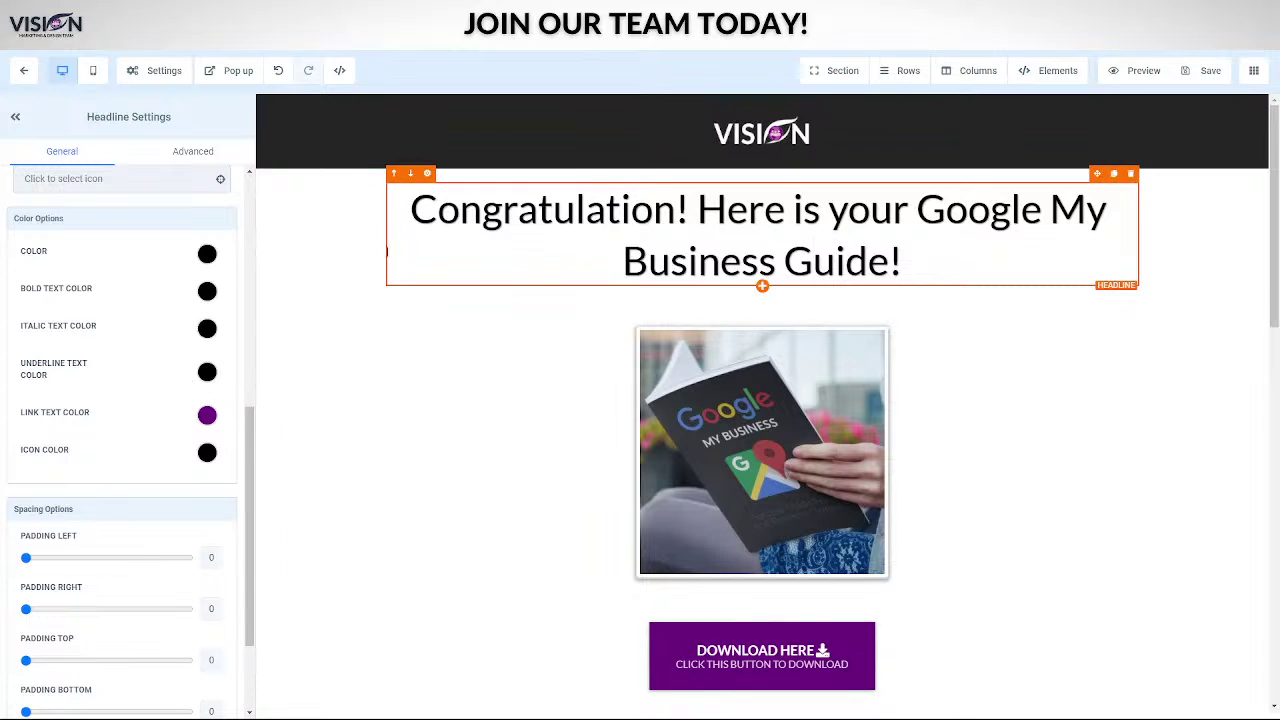
pyautogui.write('s')
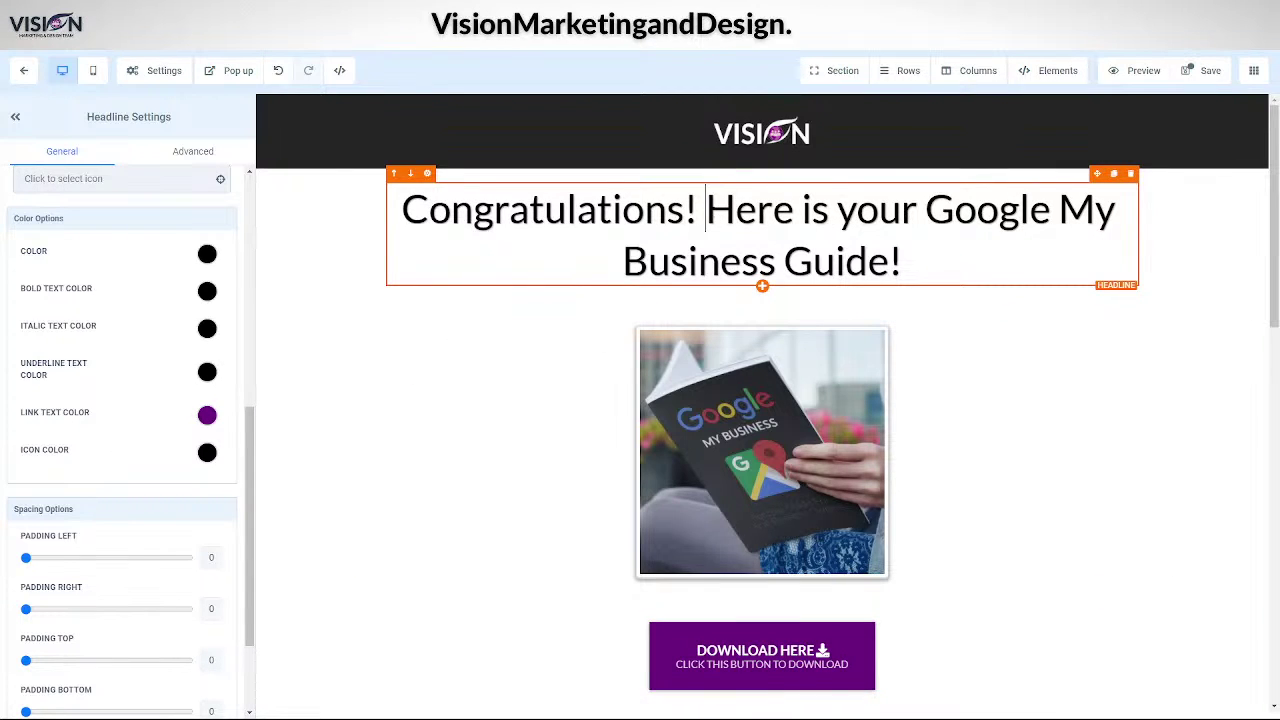
pyautogui.press('Return')
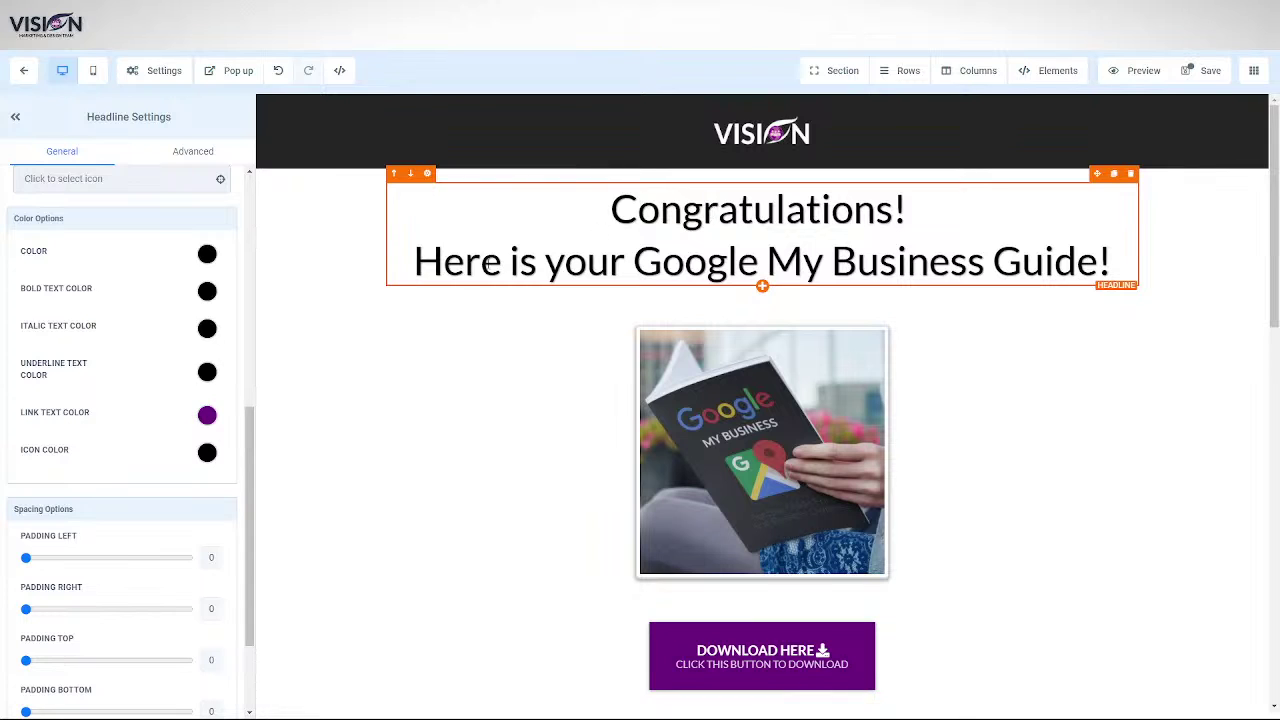
pyautogui.scroll(-1, 108, 571)
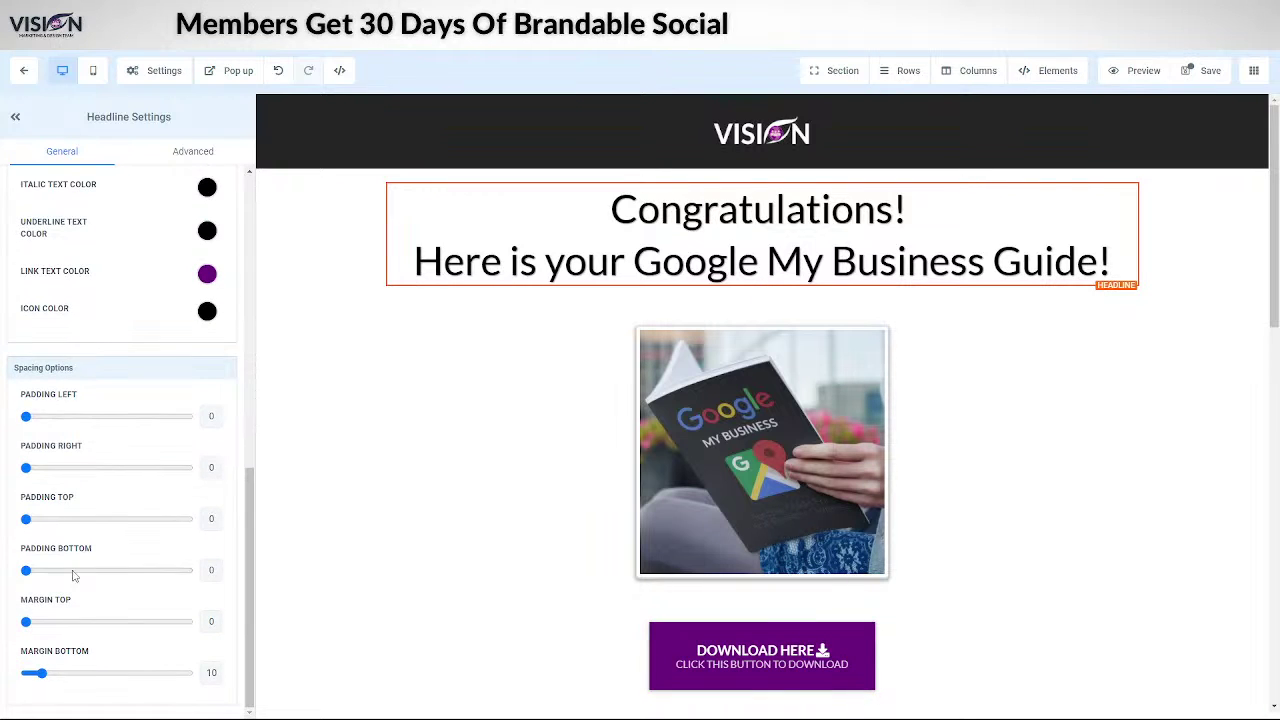
pyautogui.scroll(6, 117, 463)
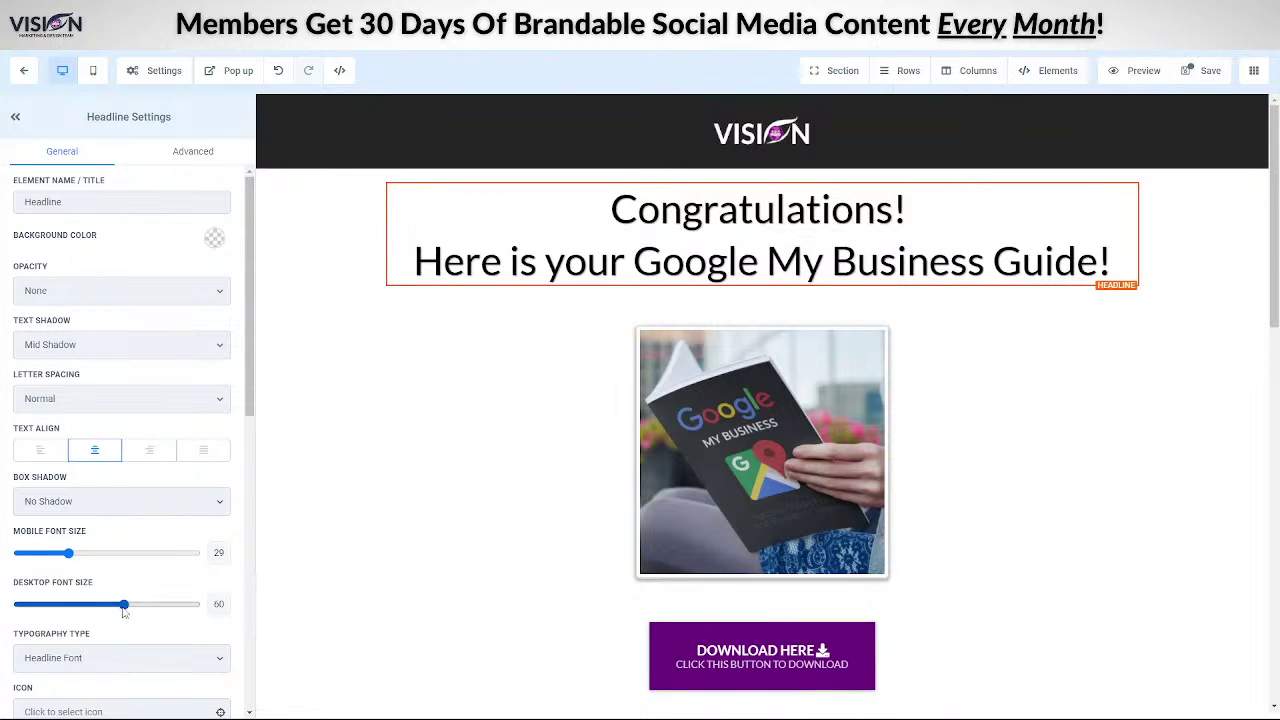
pyautogui.moveTo(123, 607); pyautogui.dragTo(89, 607)
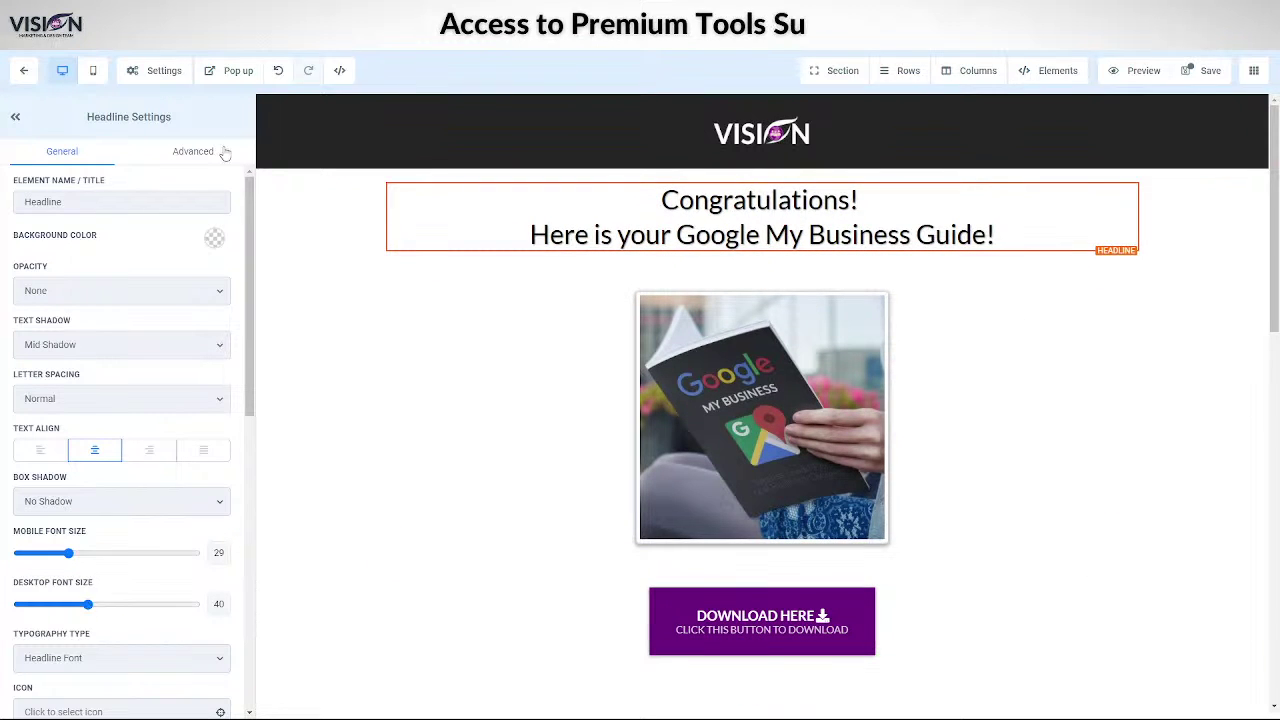
# - Switch the editor to the mobile layout and select the guide image
pyautogui.click(95, 72)
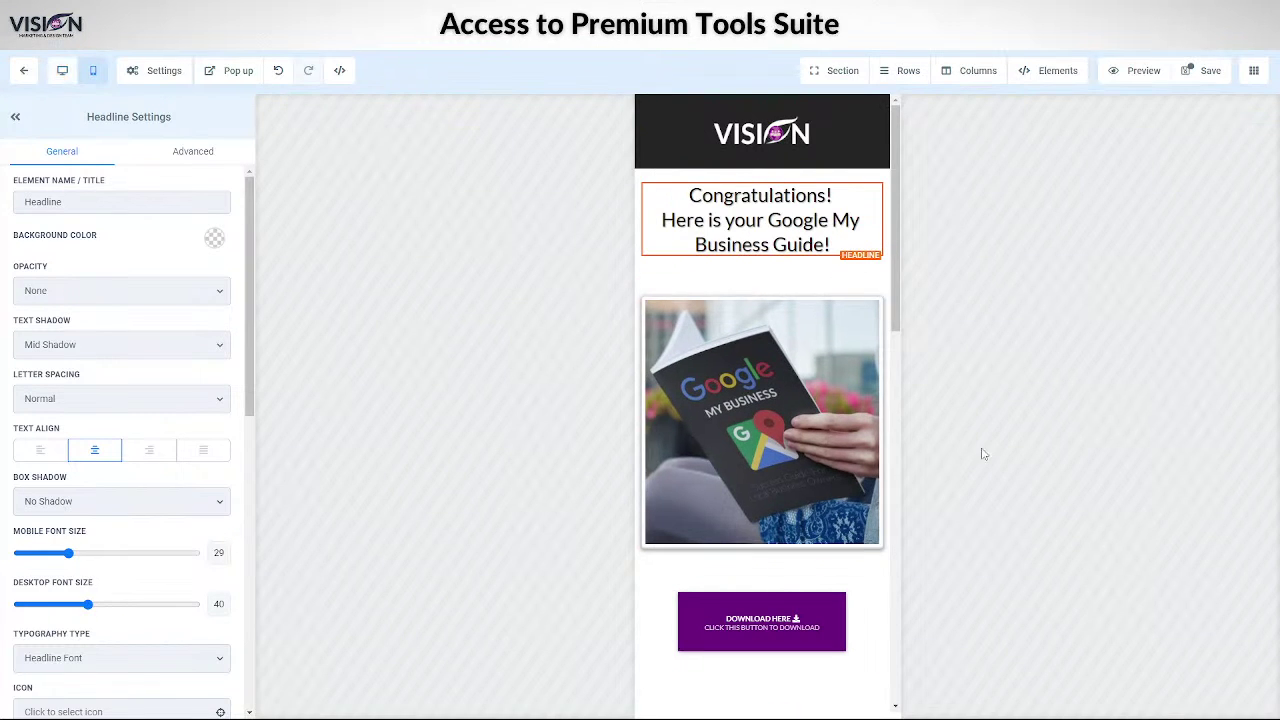
pyautogui.click(794, 386)
pyautogui.scroll(-10, 808, 523)
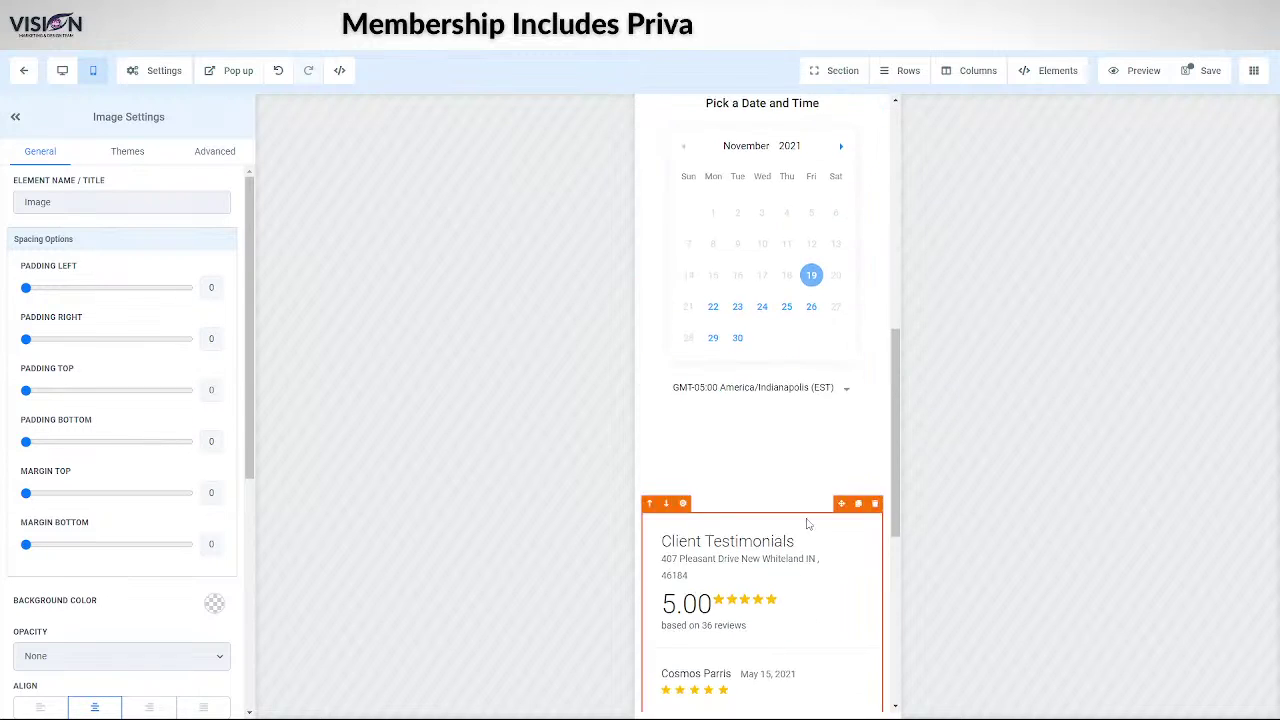
pyautogui.scroll(5, 784, 451)
# - Select the DOWNLOAD HERE button and reduce its left padding
pyautogui.click(735, 440)
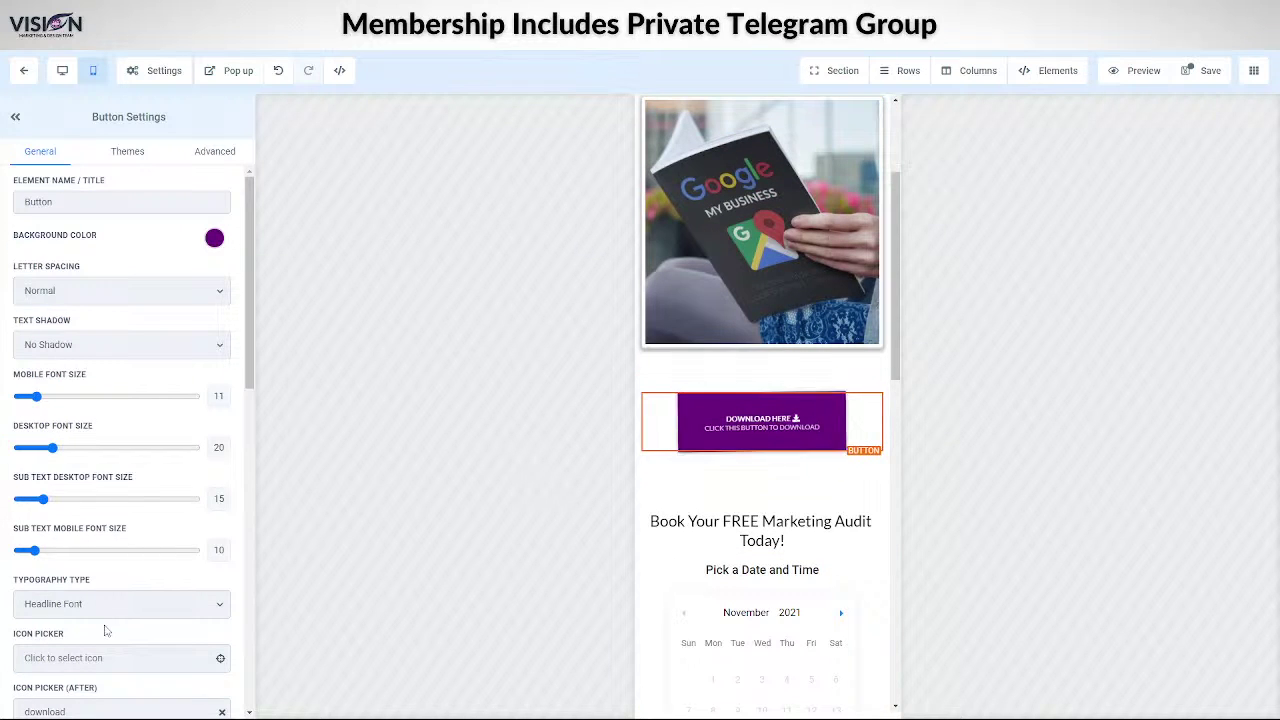
pyautogui.scroll(-8, 93, 551)
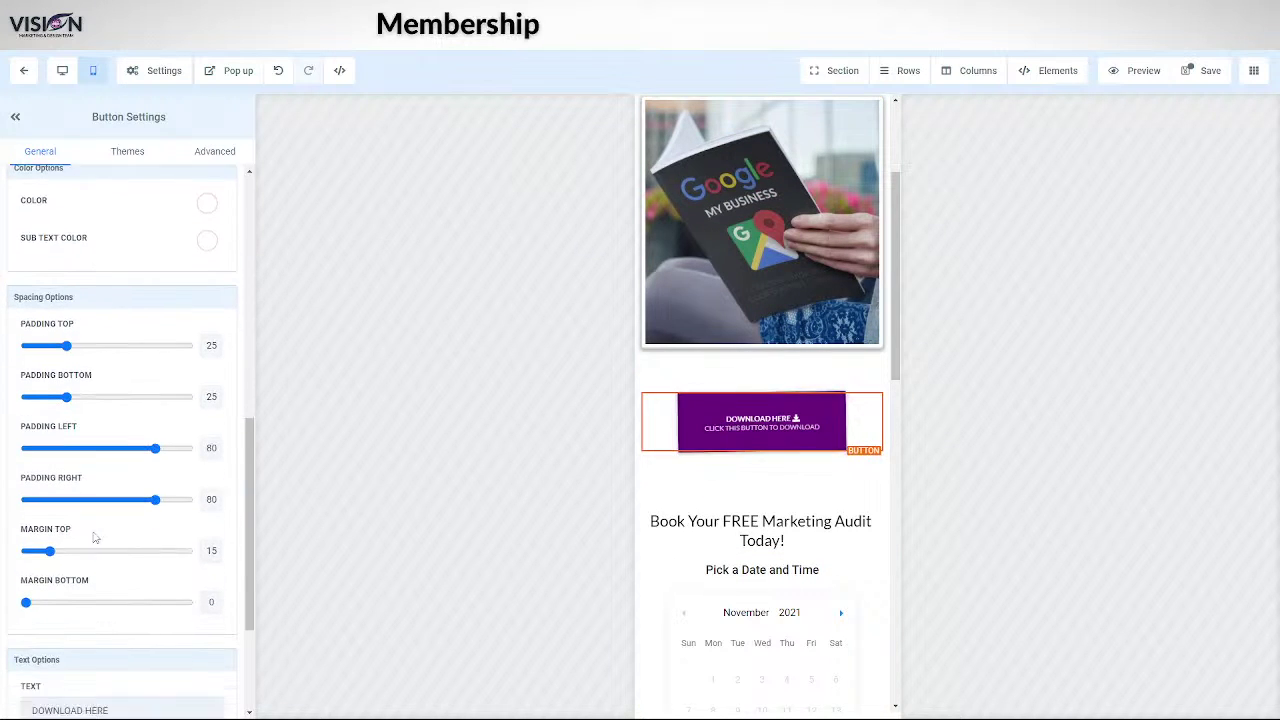
pyautogui.moveTo(152, 420); pyautogui.dragTo(151, 421)
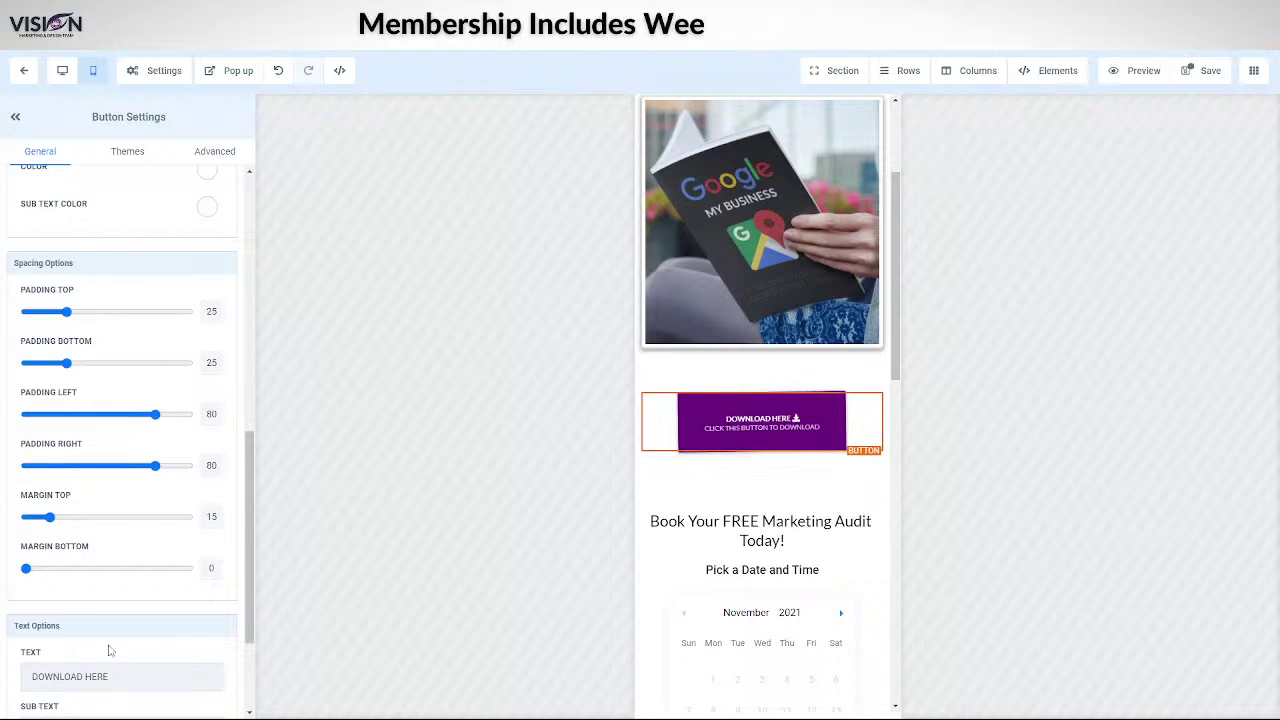
pyautogui.scroll(-2, 91, 554)
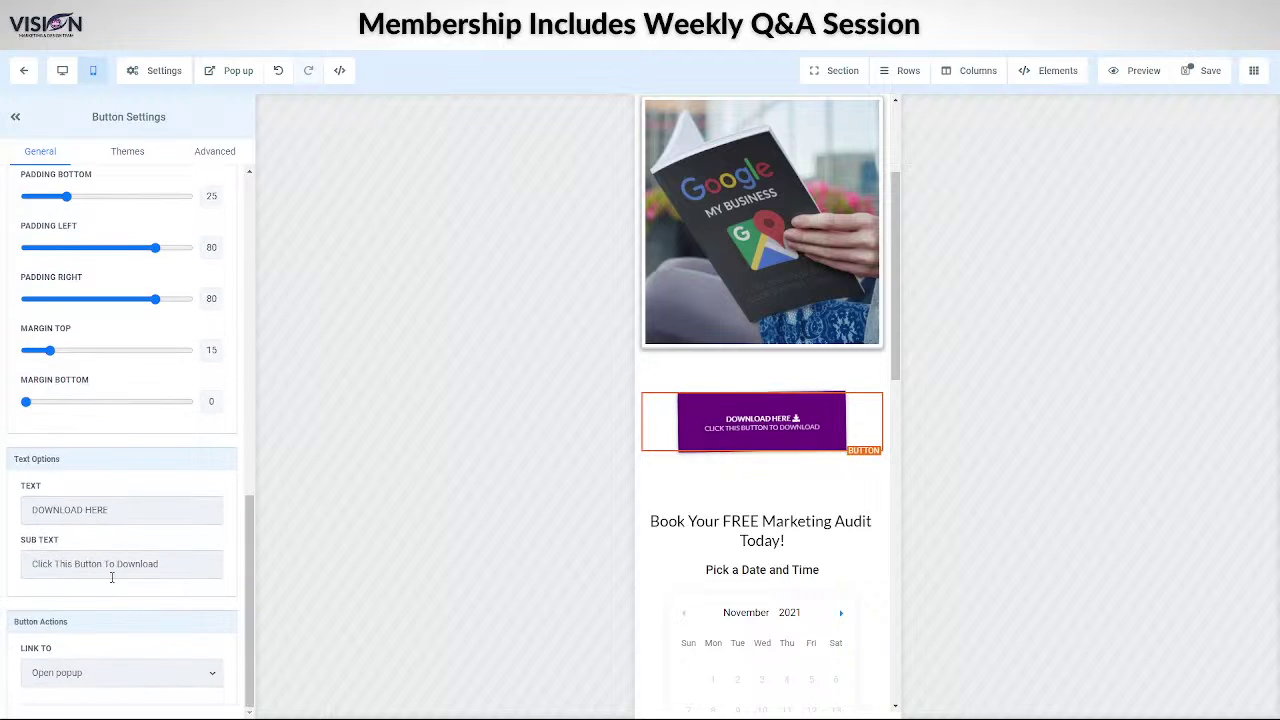
pyautogui.scroll(5, 100, 550)
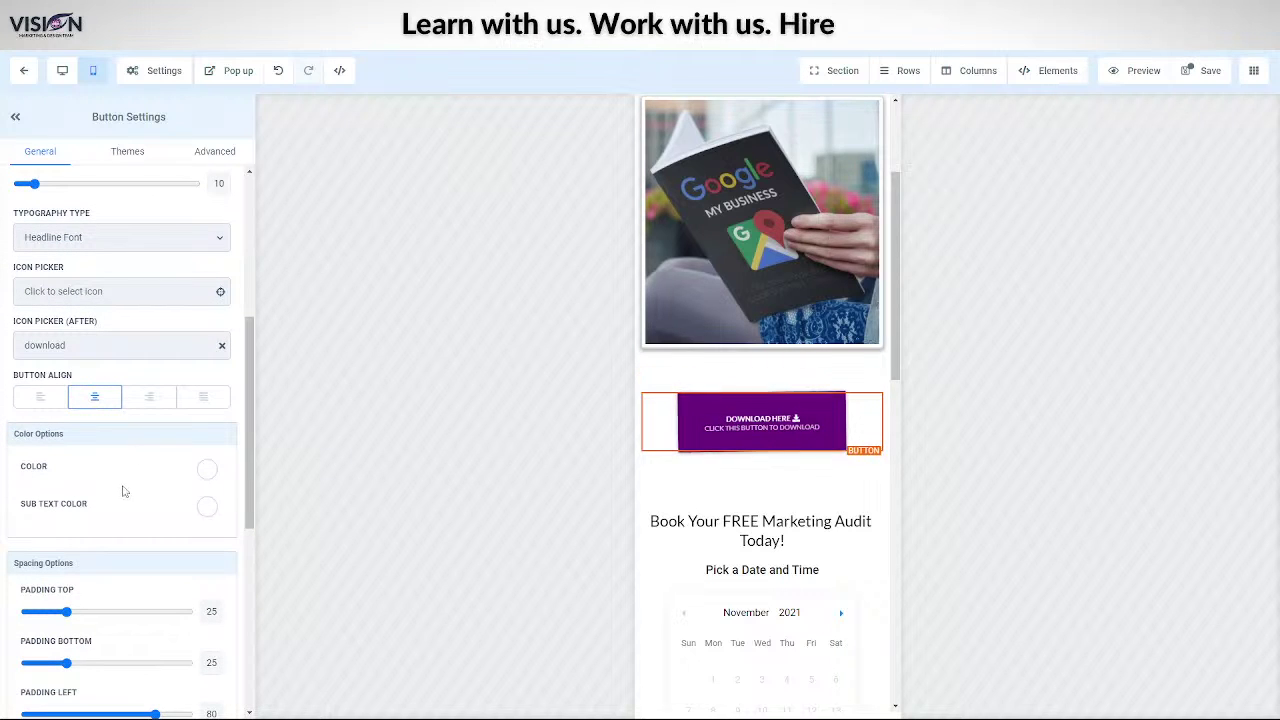
pyautogui.scroll(3, 123, 491)
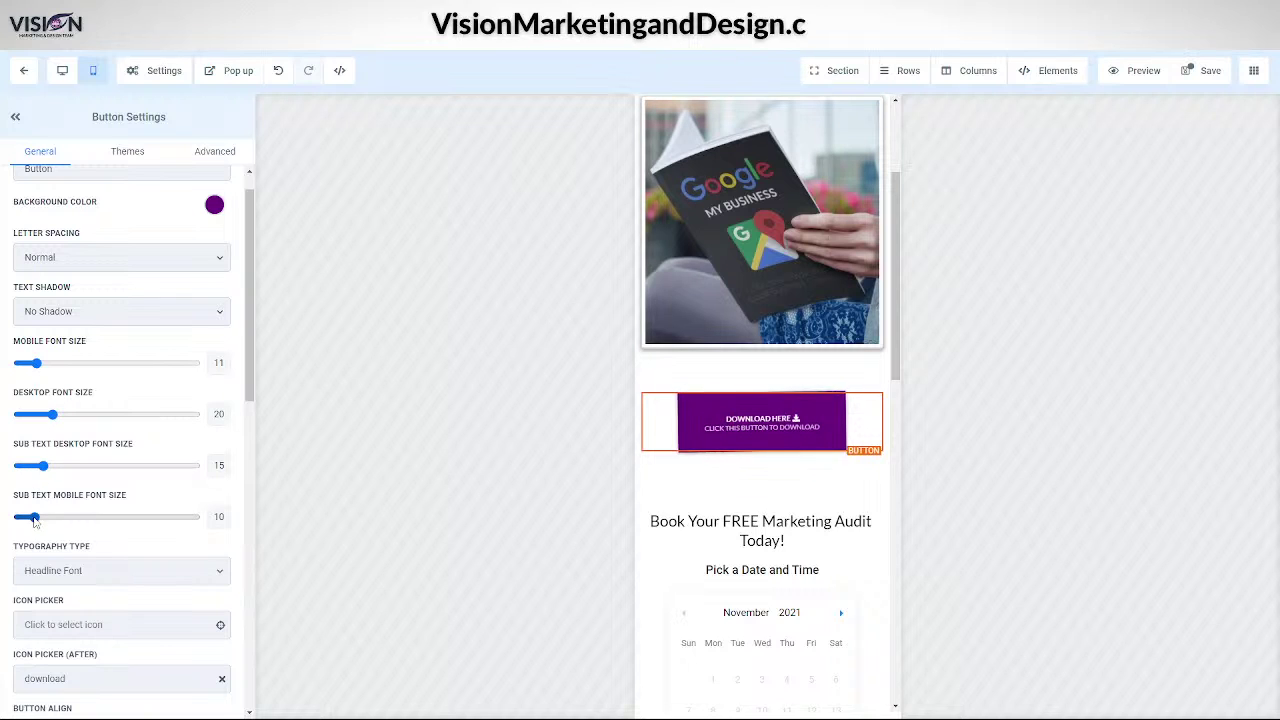
# - Set the button's mobile sub text size to 14 and mobile text size to 28, then save
pyautogui.moveTo(35, 519); pyautogui.dragTo(44, 521)
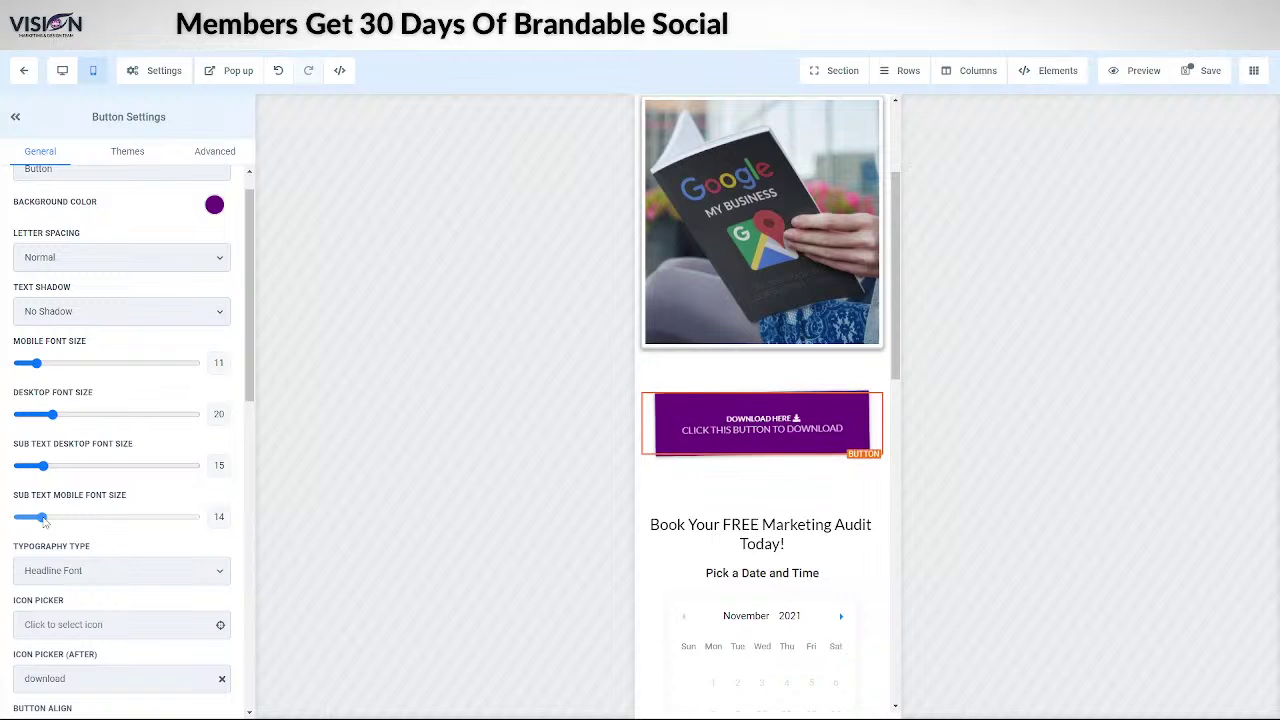
pyautogui.moveTo(45, 366); pyautogui.dragTo(68, 366)
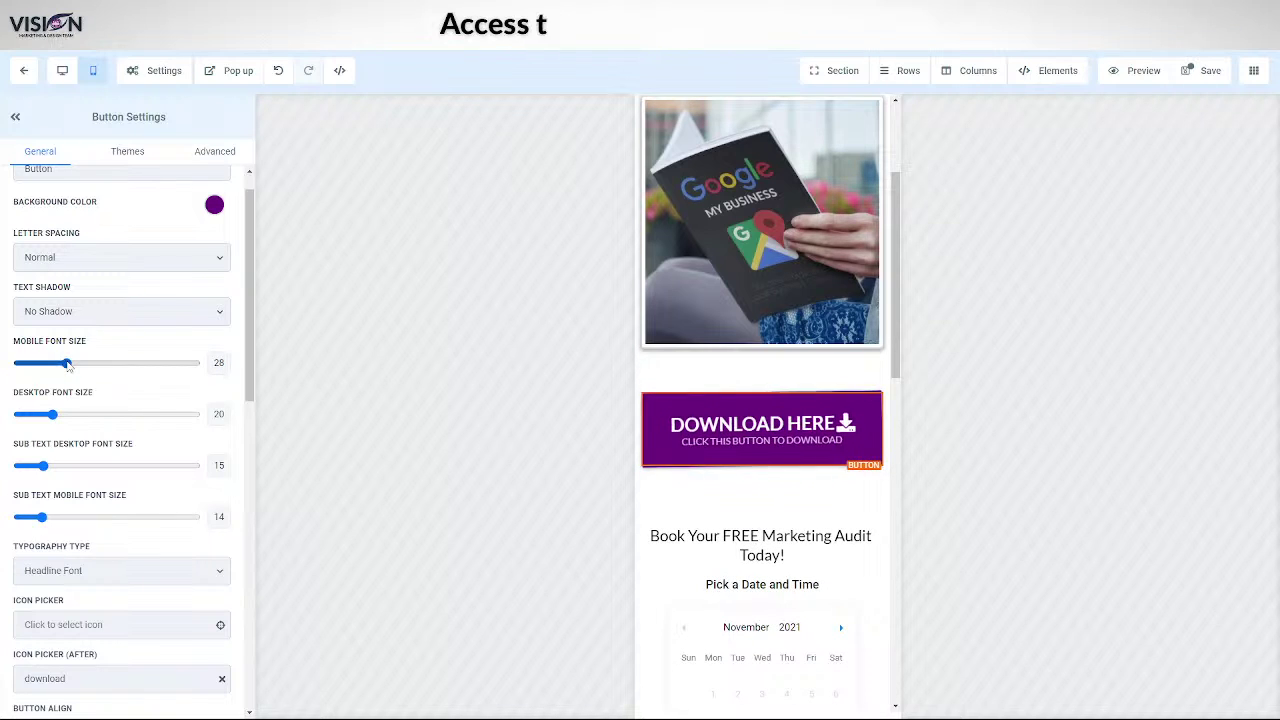
pyautogui.click(1205, 70)
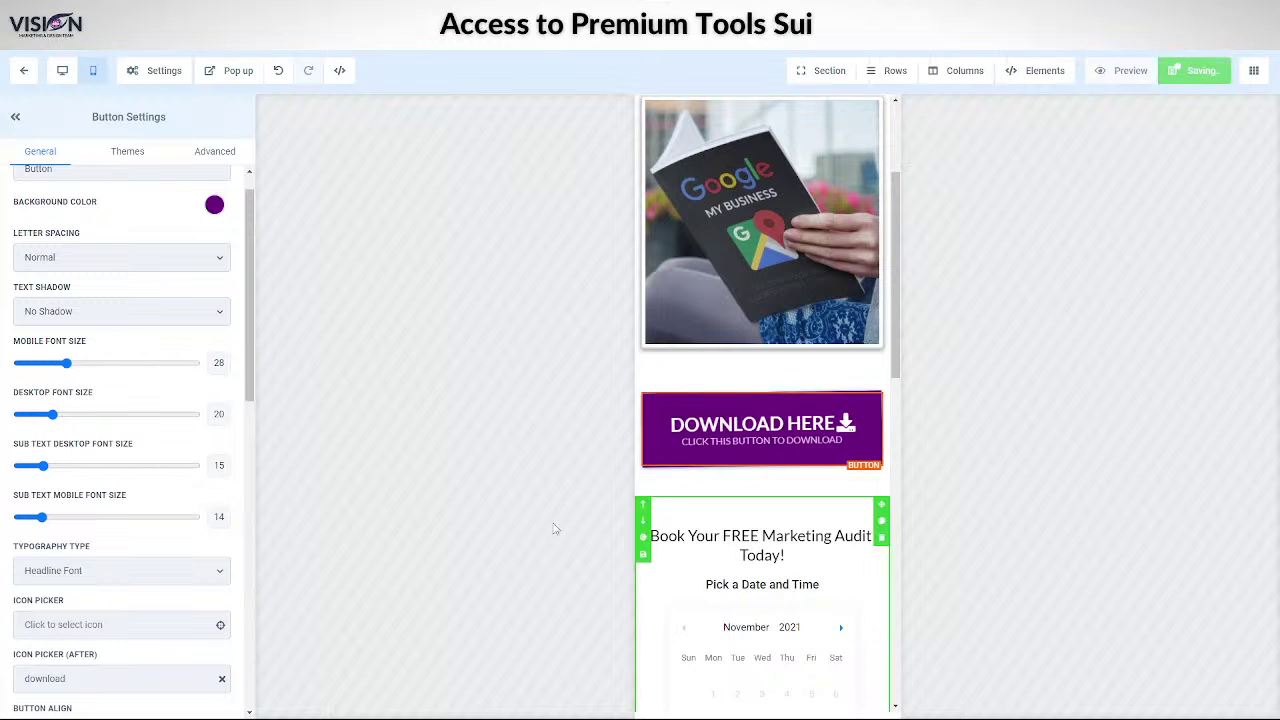
pyautogui.scroll(-4, 821, 586)
pyautogui.scroll(5, 814, 574)
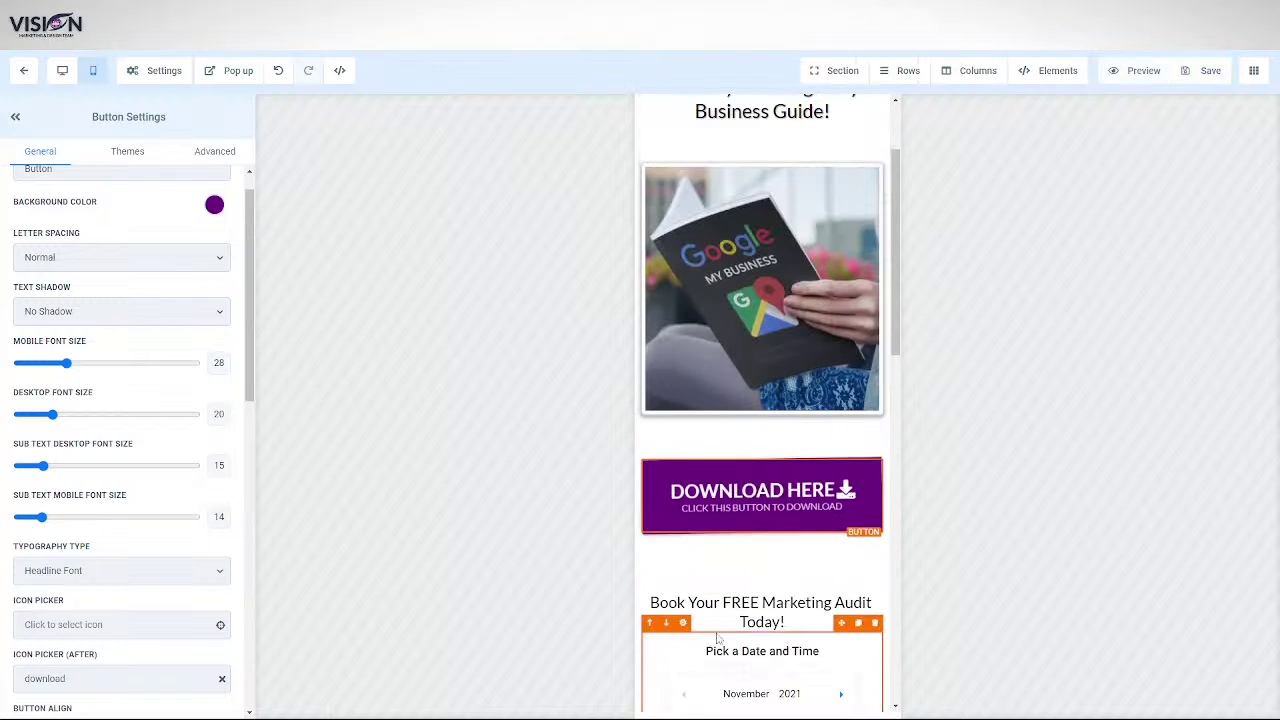
pyautogui.scroll(-10, 738, 693)
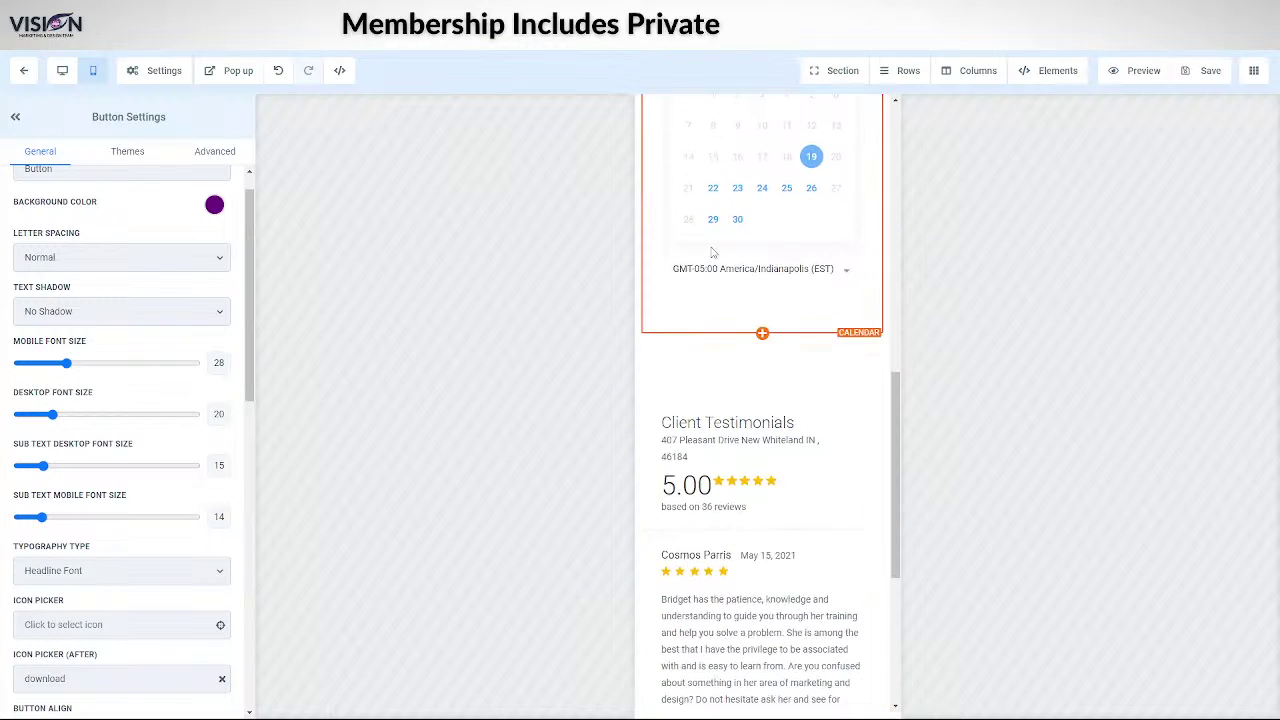
pyautogui.scroll(10, 783, 530)
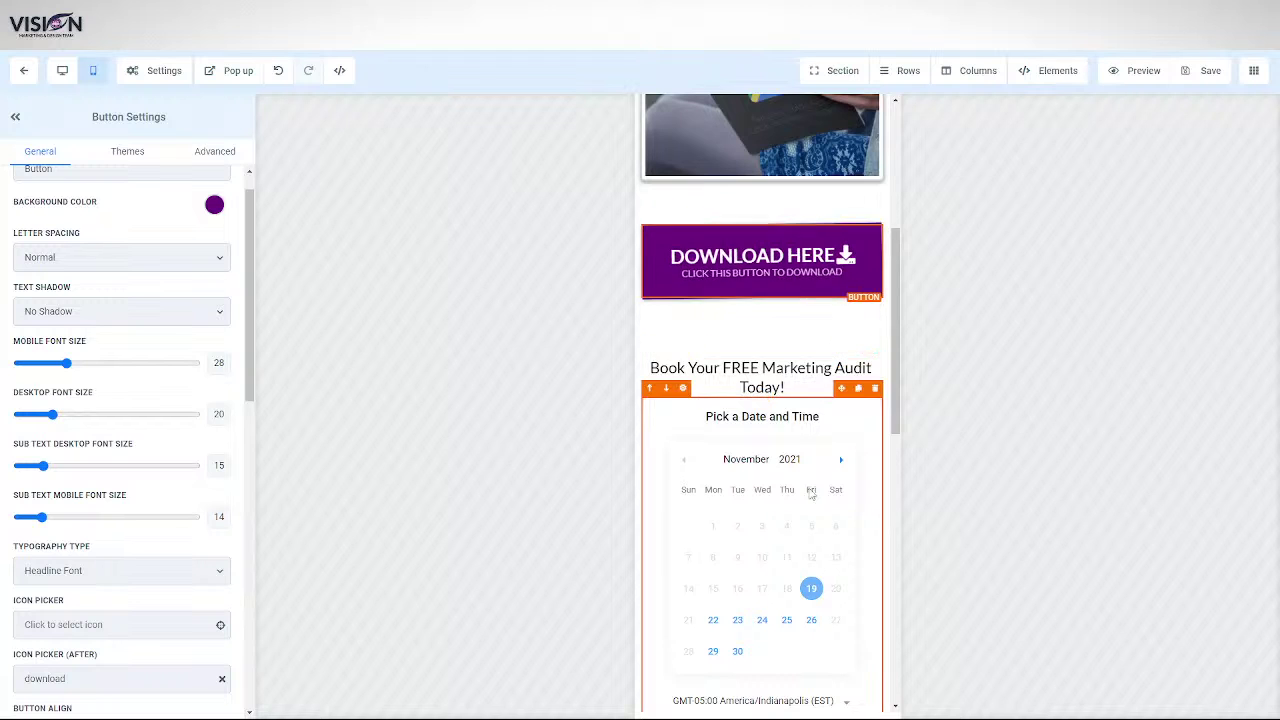
pyautogui.scroll(5, 786, 603)
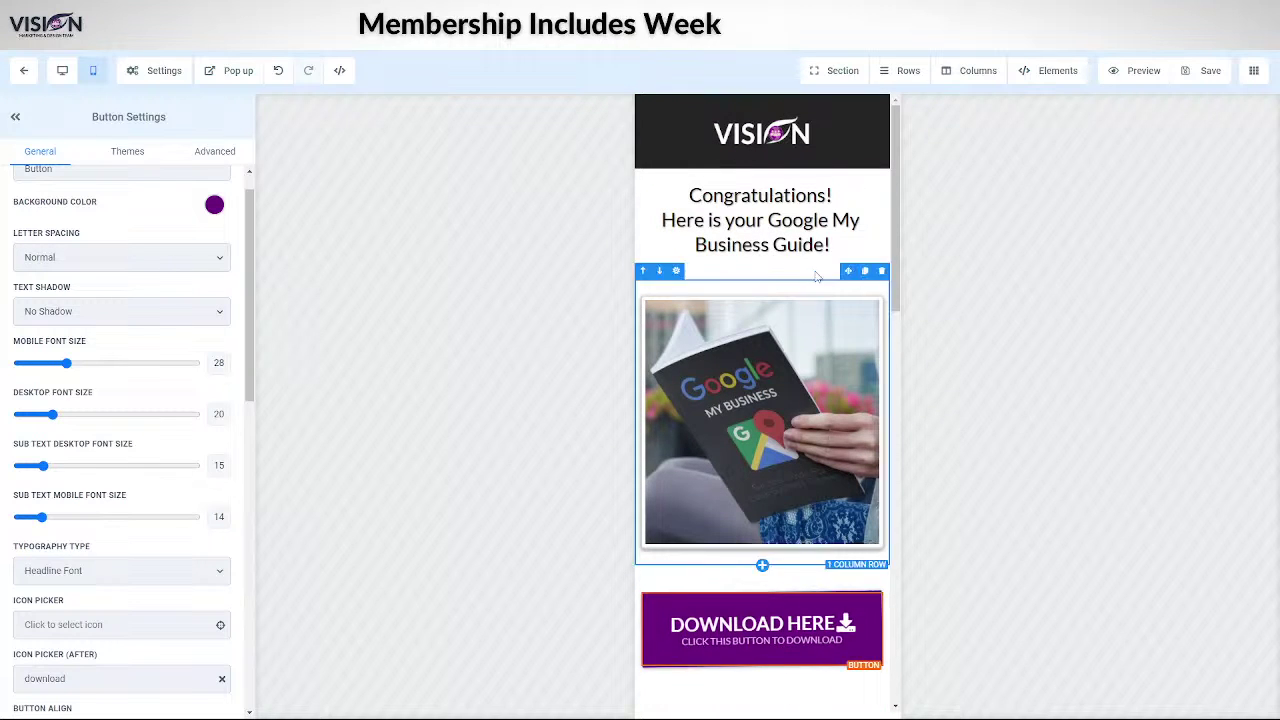
pyautogui.scroll(-4, 789, 509)
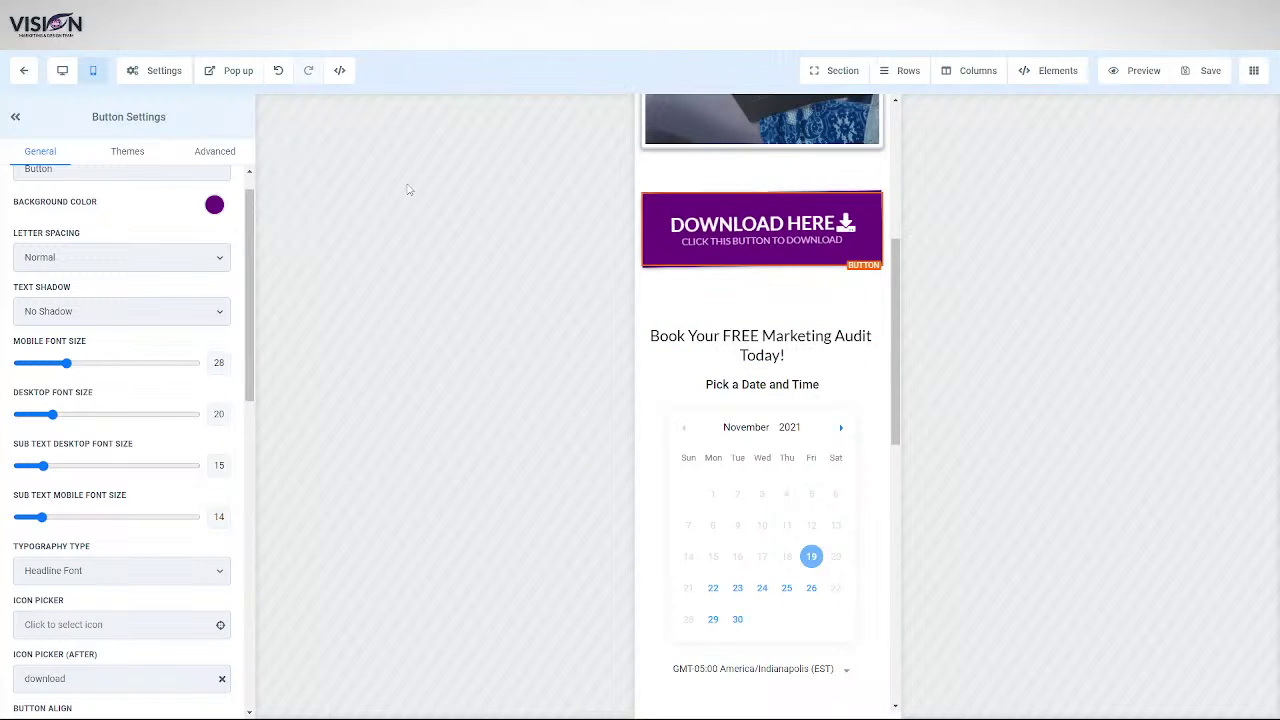
# - Return to the desktop layout and check the funnel's Book and Thank you step previews
pyautogui.click(63, 76)
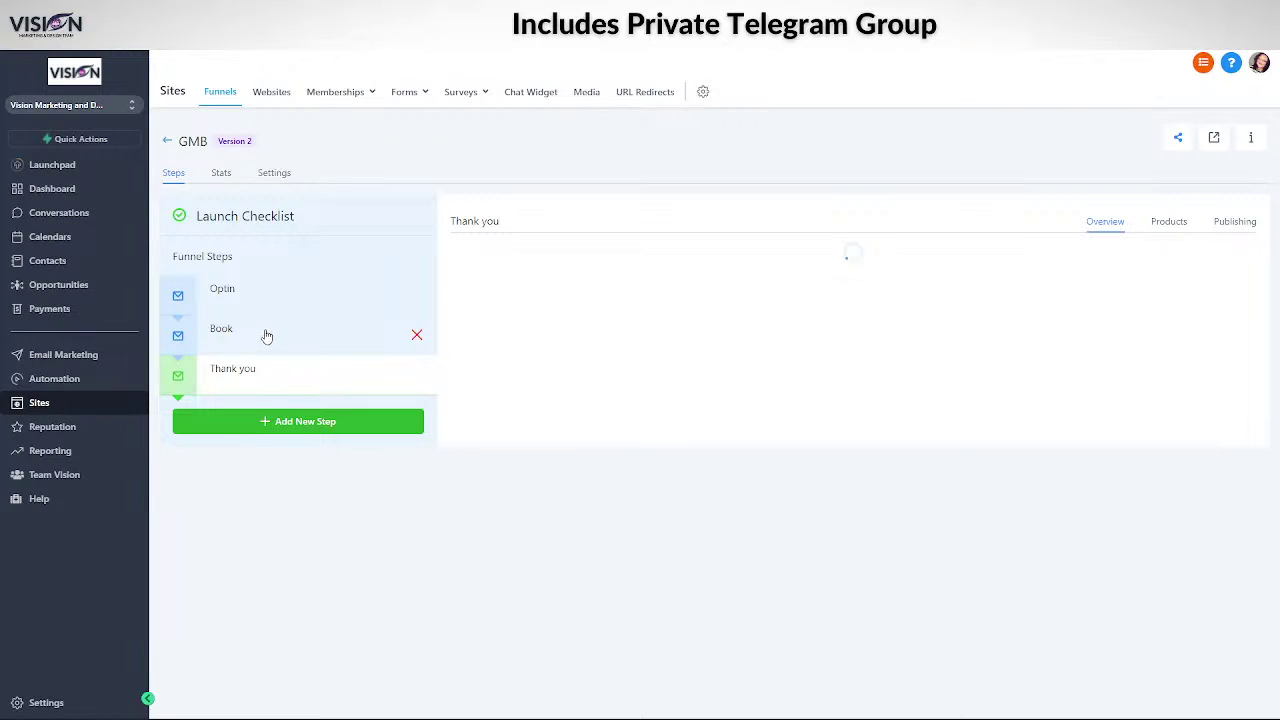
pyautogui.click(266, 334)
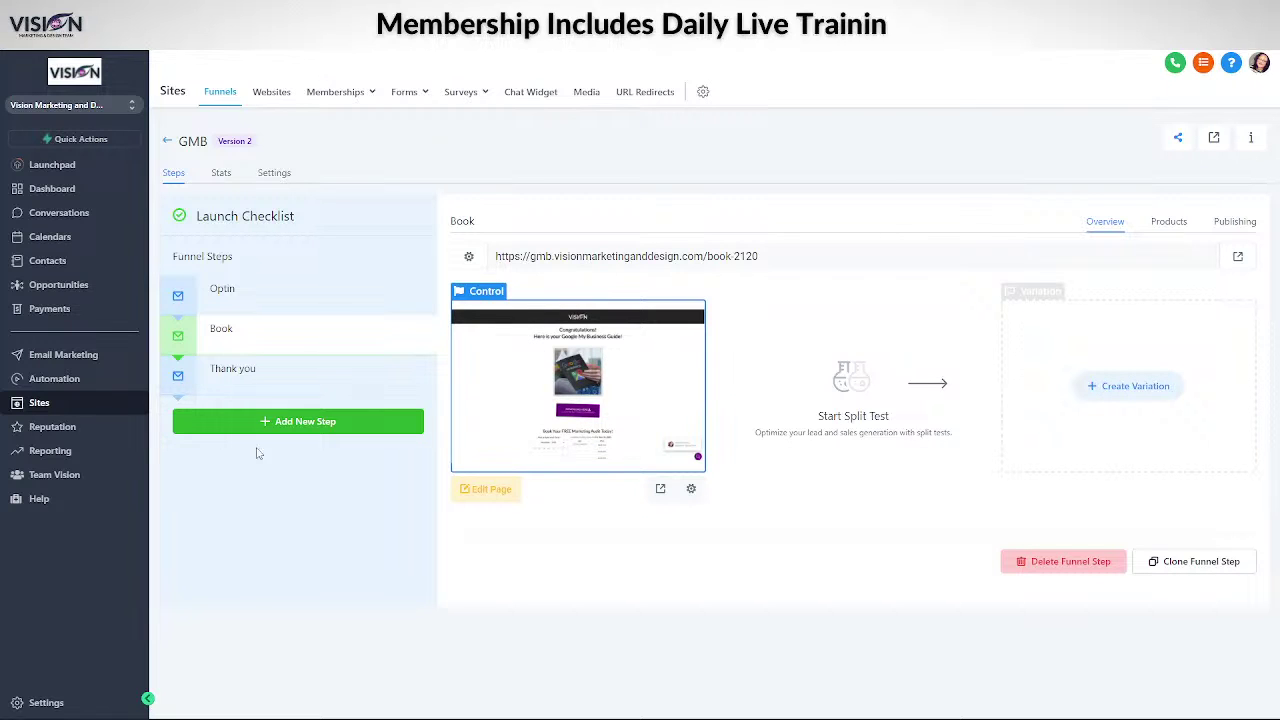
pyautogui.click(256, 374)
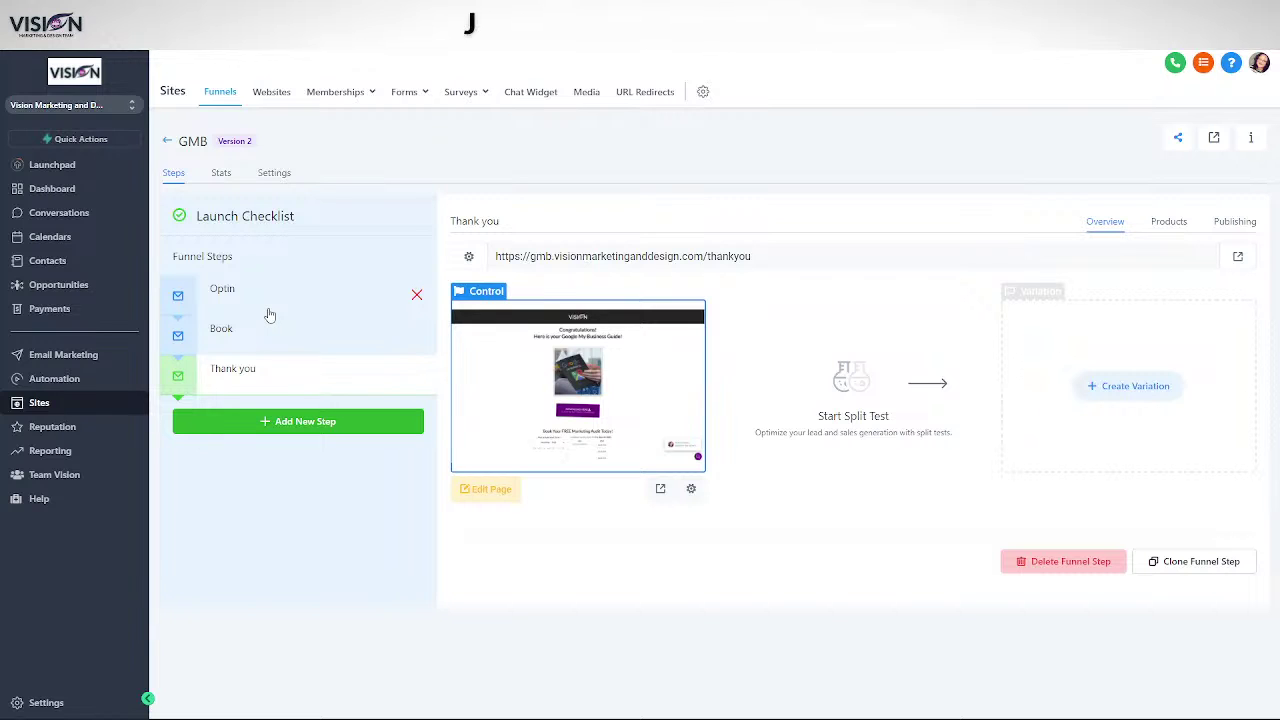
pyautogui.click(281, 339)
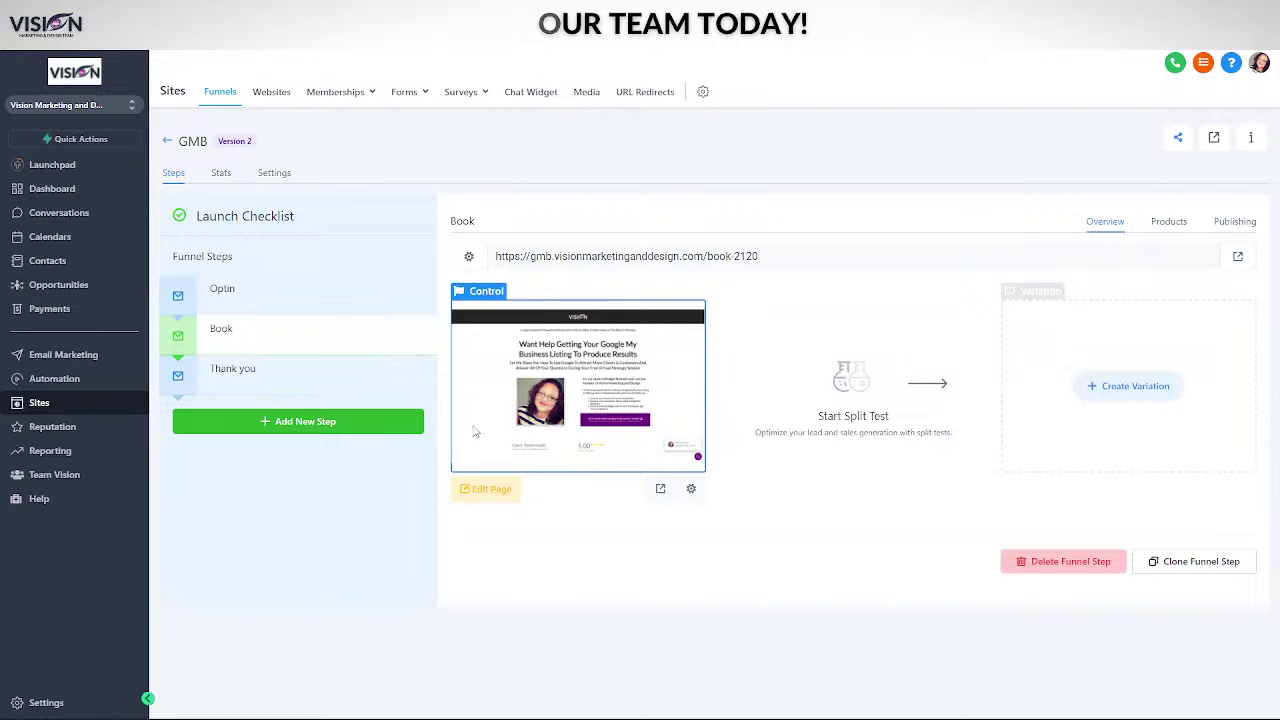
pyautogui.click(286, 373)
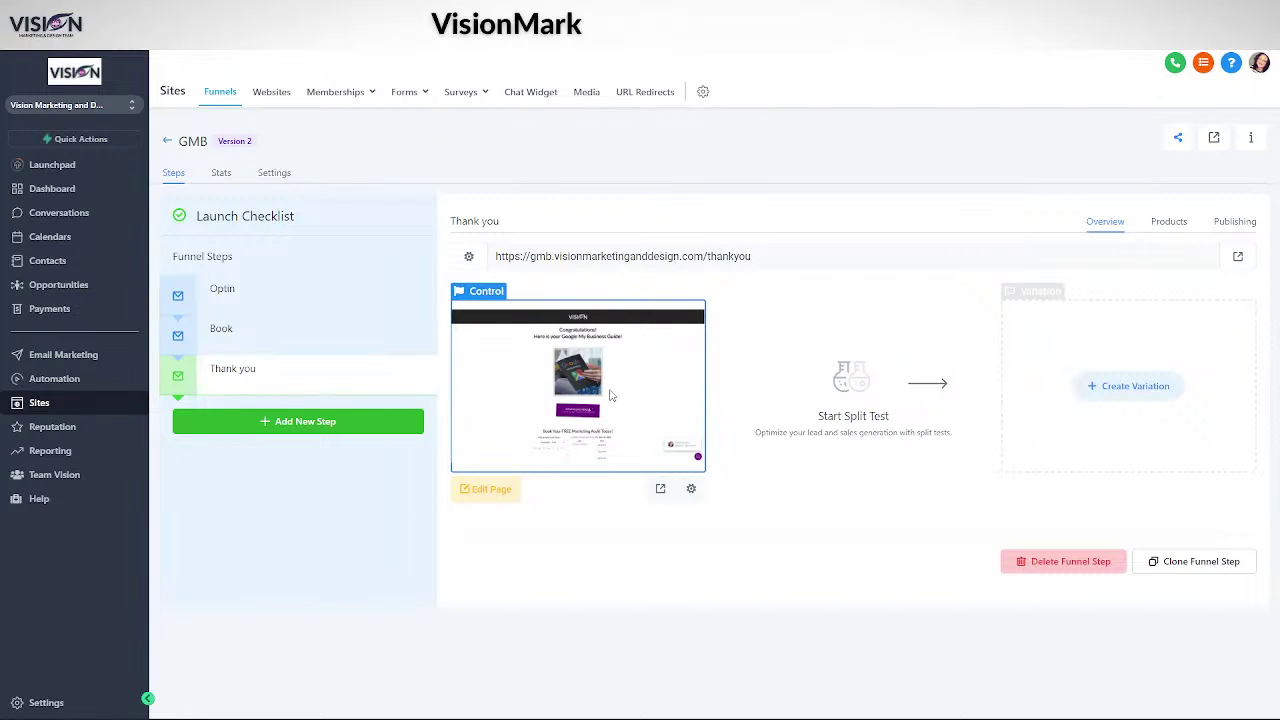